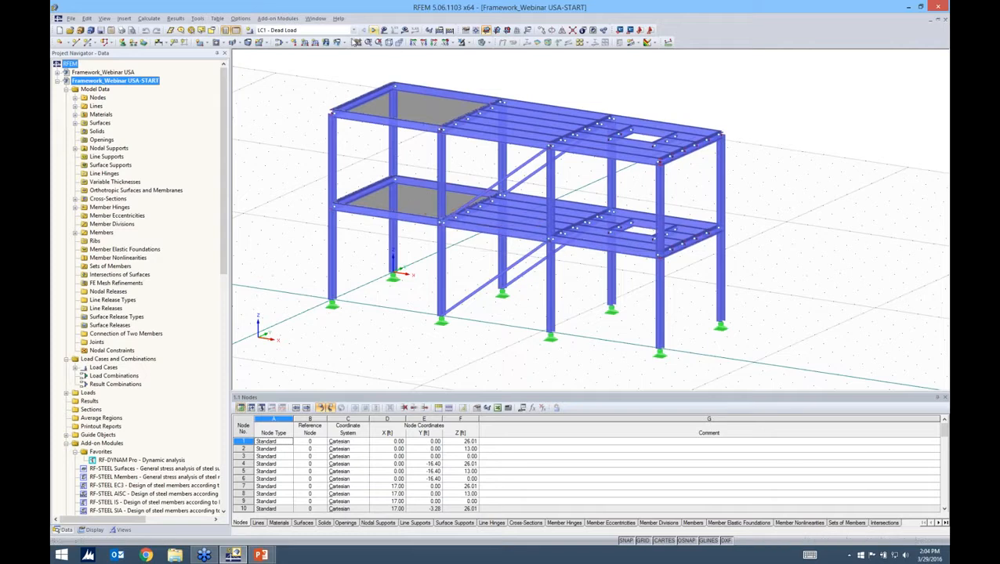
# Step: Display the loads of load case LC1 - Dead Load on the framework model
pyautogui.click(353, 30)
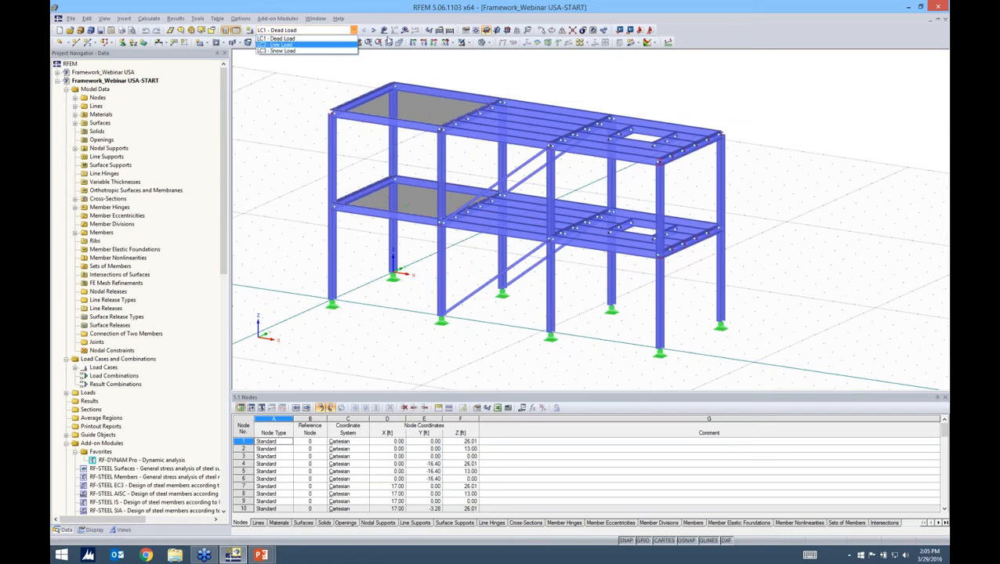
pyautogui.click(764, 134)
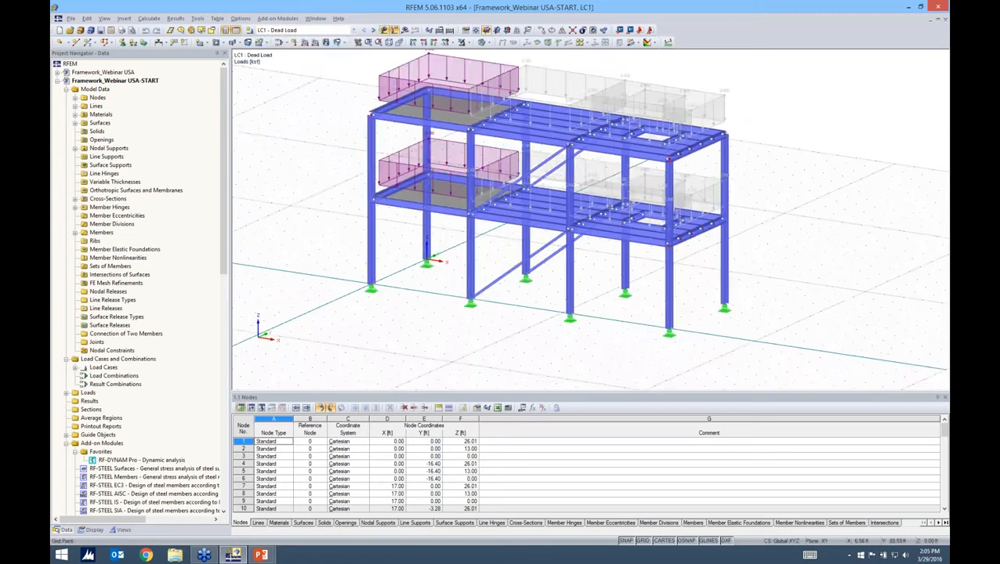
pyautogui.scroll(-2, 549, 220)
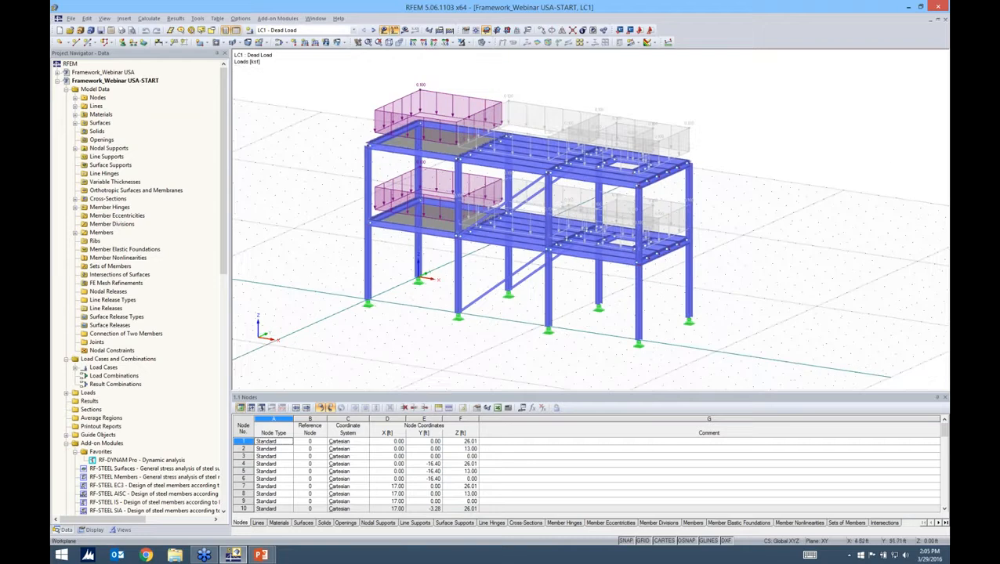
# Step: Display the generated roof area loads separately to inspect the resulting member loads, and restore the combined area load display
pyautogui.rightClick(595, 121)
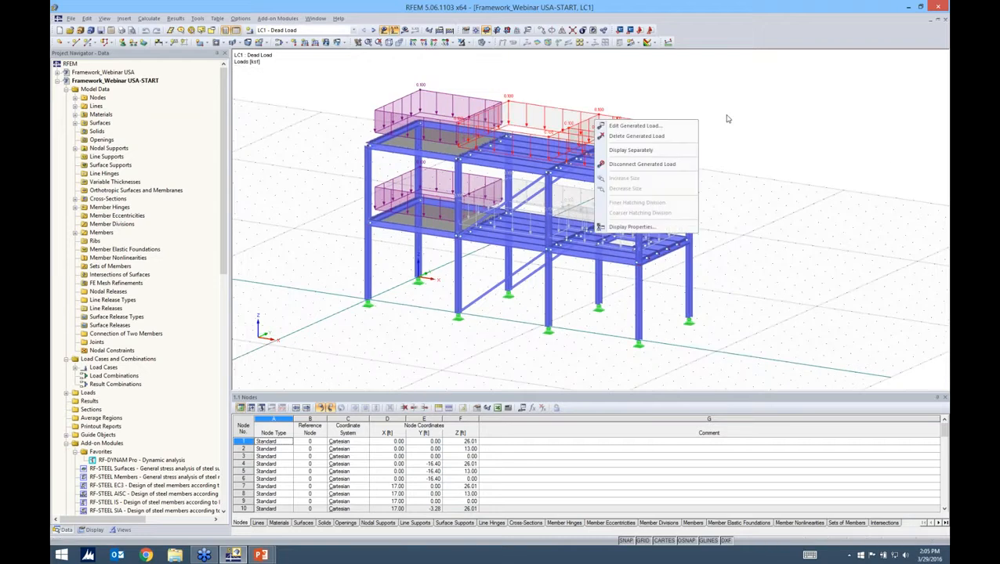
pyautogui.click(727, 118)
pyautogui.click(618, 148)
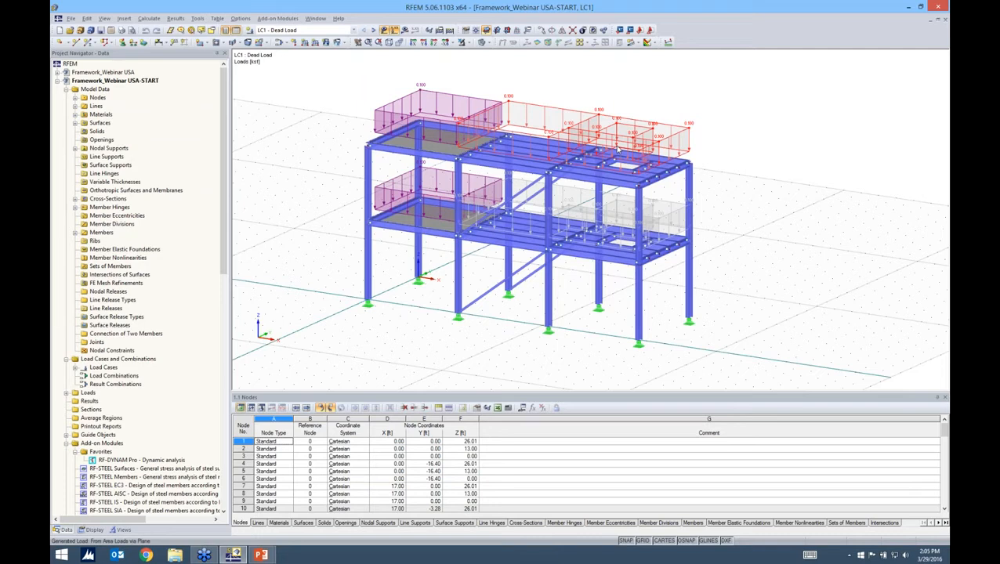
pyautogui.rightClick(618, 149)
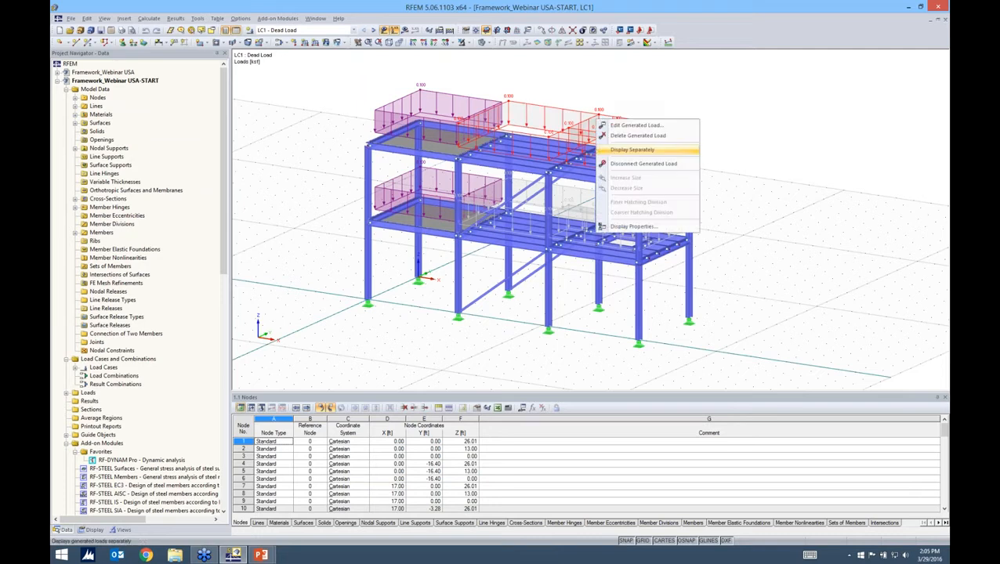
pyautogui.click(632, 149)
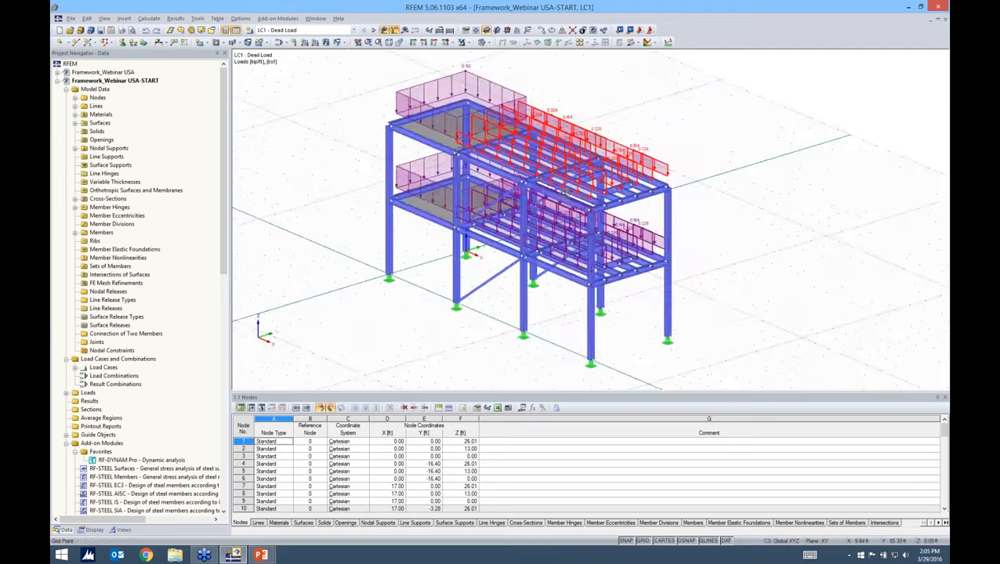
pyautogui.keyDown('ctrl'); pyautogui.moveTo(563, 191); pyautogui.dragTo(557, 265, button='middle'); pyautogui.keyUp('ctrl')
pyautogui.keyDown('ctrl'); pyautogui.moveTo(689, 183); pyautogui.dragTo(776, 182, button='middle'); pyautogui.keyUp('ctrl')
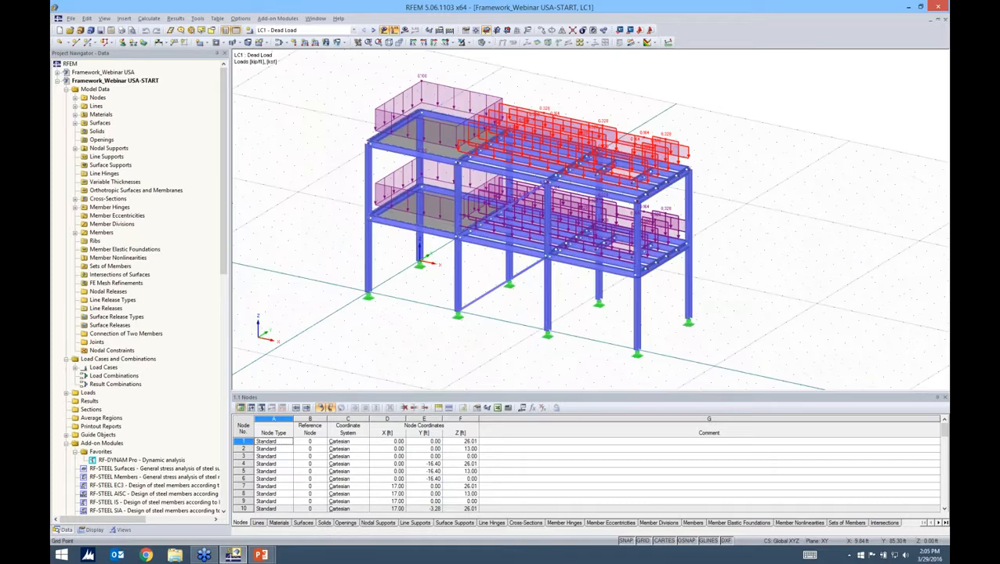
pyautogui.rightClick(551, 149)
# Step: View the loads of load cases LC2 - Live Load and LC3 - Snow Load on the model
pyautogui.click(348, 31)
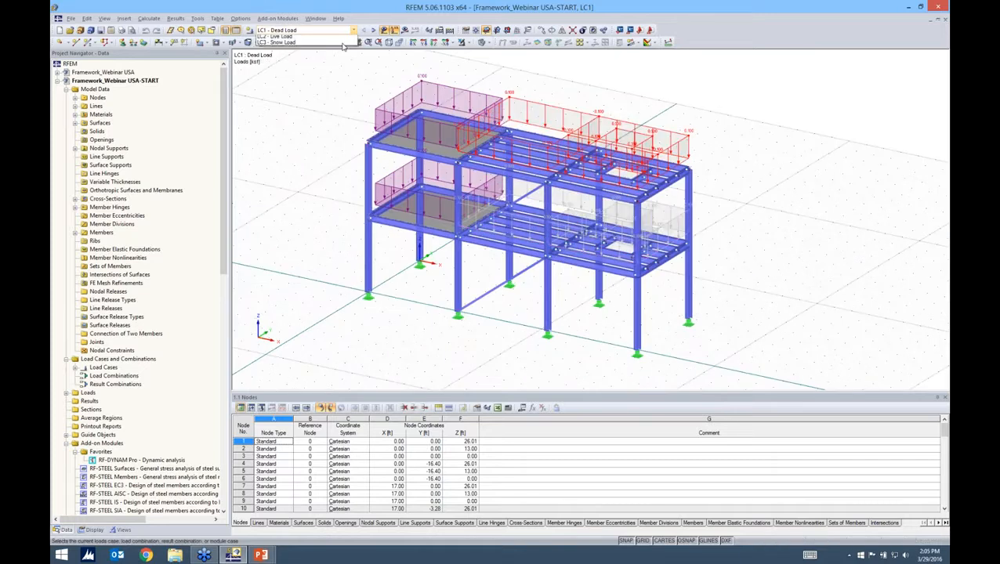
pyautogui.click(306, 36)
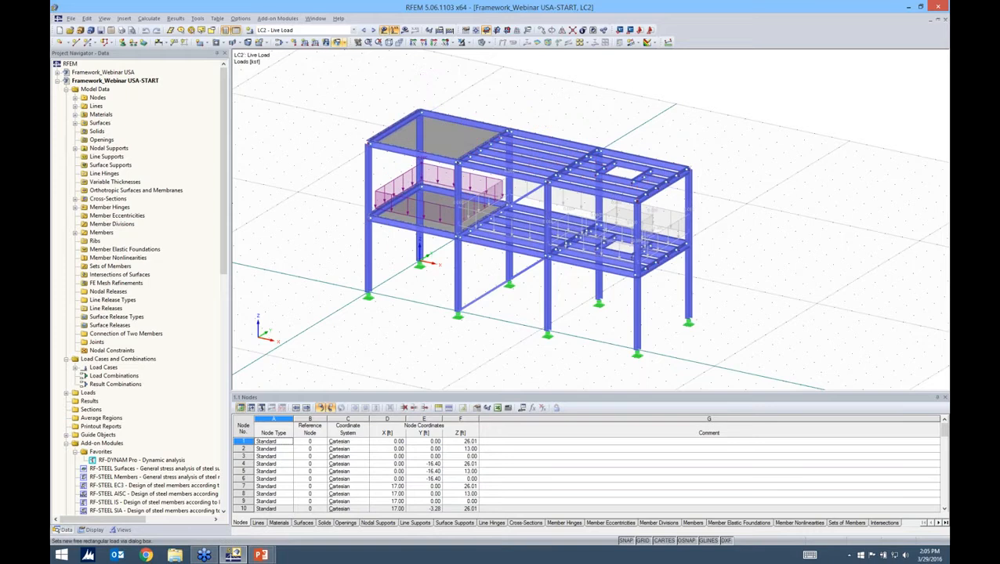
pyautogui.keyDown('ctrl'); pyautogui.moveTo(548, 235); pyautogui.dragTo(539, 235, button='middle'); pyautogui.keyUp('ctrl')
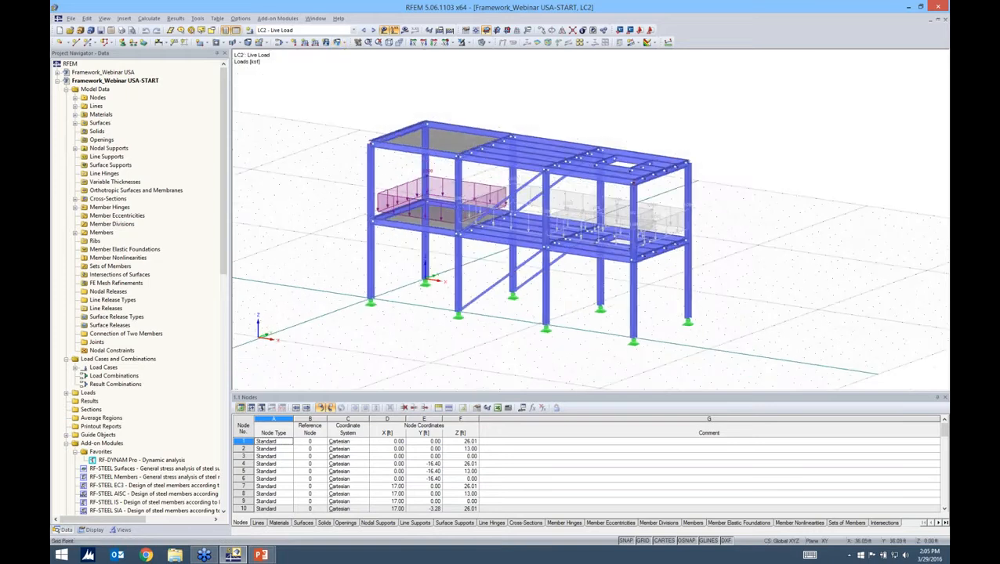
pyautogui.press('Down')
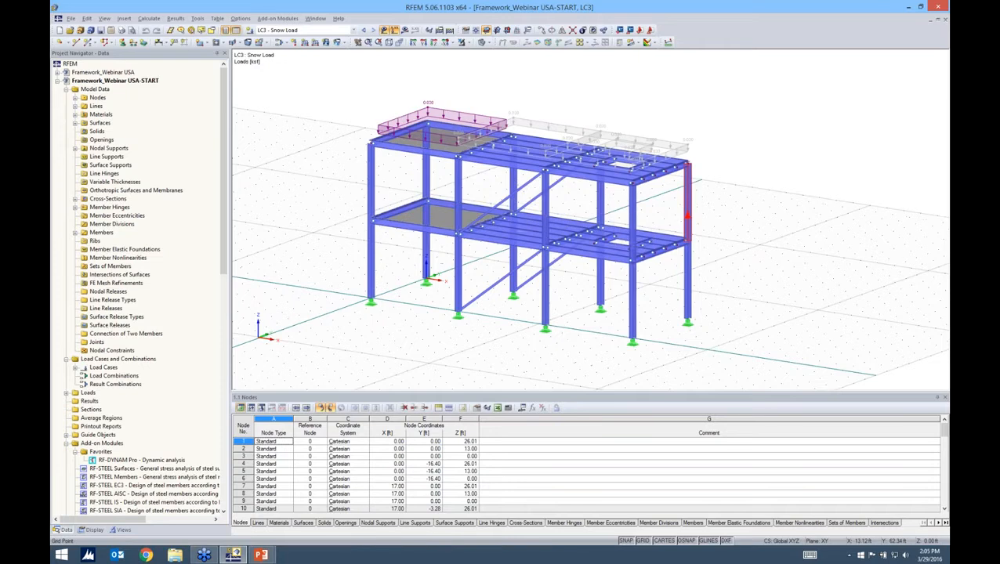
pyautogui.keyDown('ctrl'); pyautogui.moveTo(774, 193); pyautogui.dragTo(709, 185, button='middle'); pyautogui.keyUp('ctrl')
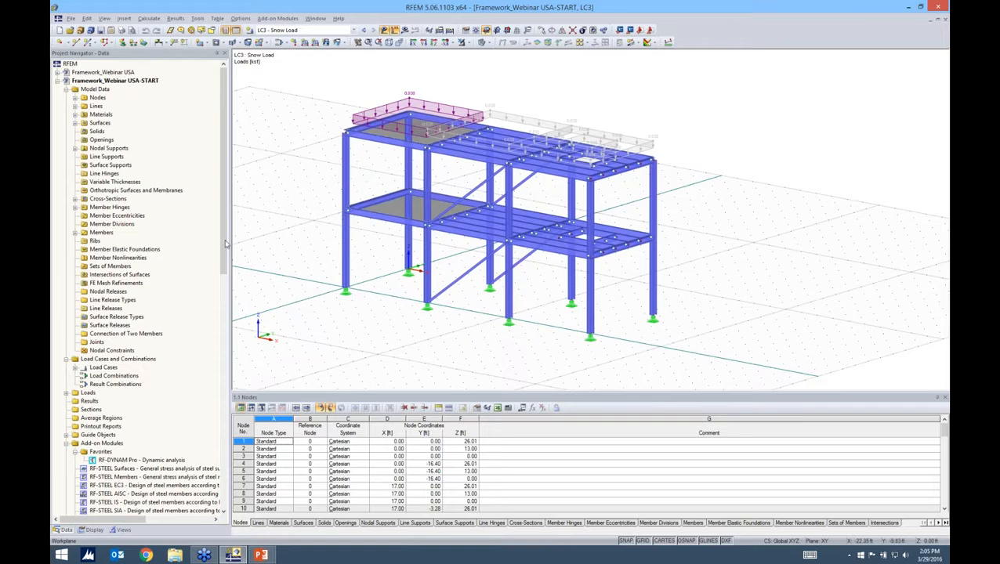
# Step: Examine the add-on modules in the project tree and the Favorite option of RF-STEEL SP and RF-DYNAM Pro
pyautogui.moveTo(225, 241); pyautogui.dragTo(221, 382)
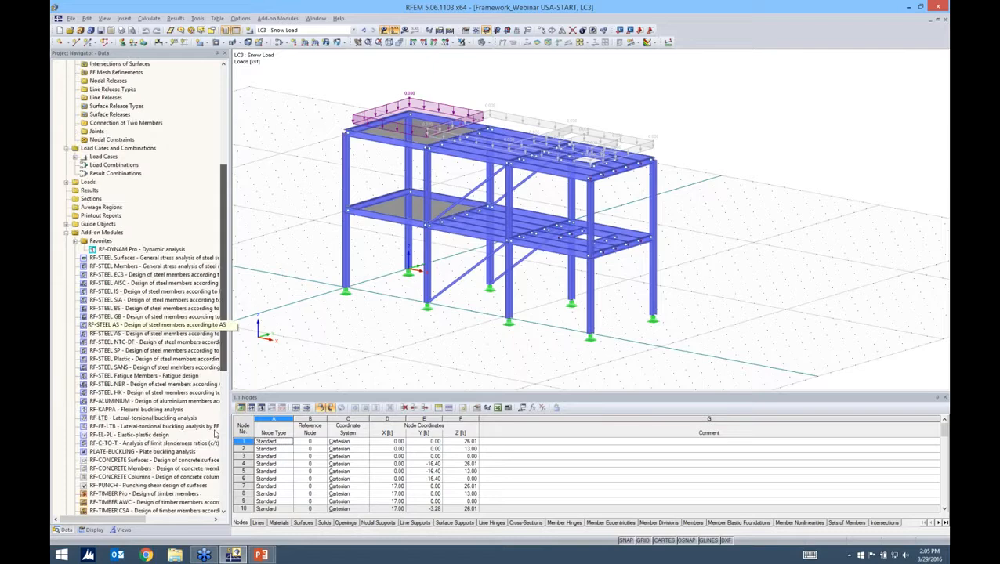
pyautogui.moveTo(222, 324); pyautogui.dragTo(228, 362)
pyautogui.scroll(7, 189, 350)
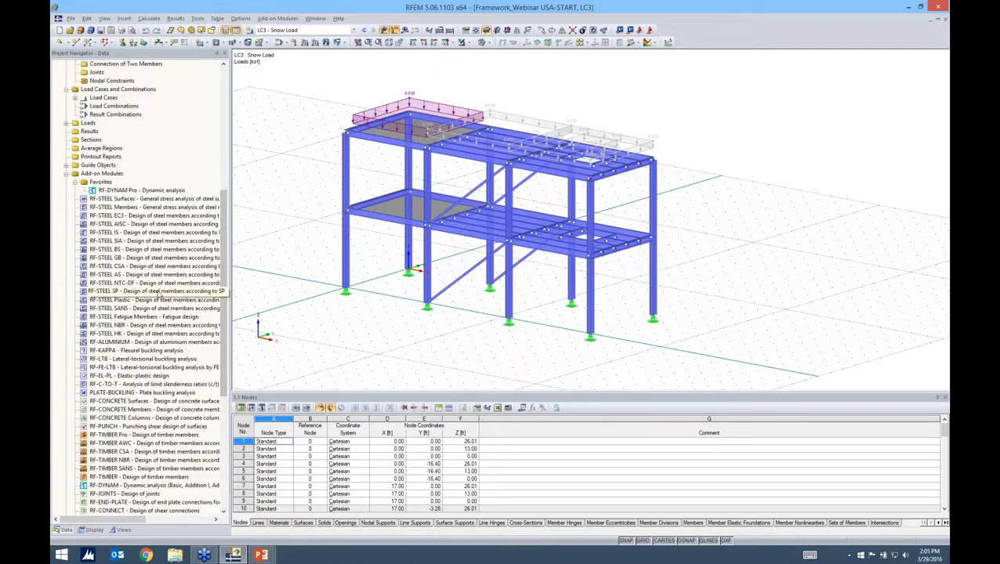
pyautogui.rightClick(137, 294)
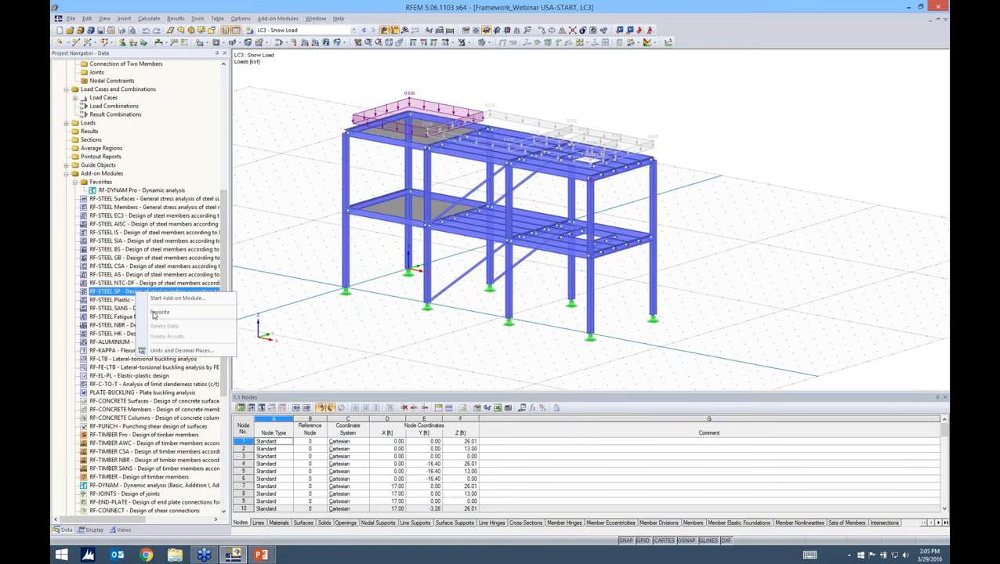
pyautogui.rightClick(130, 193)
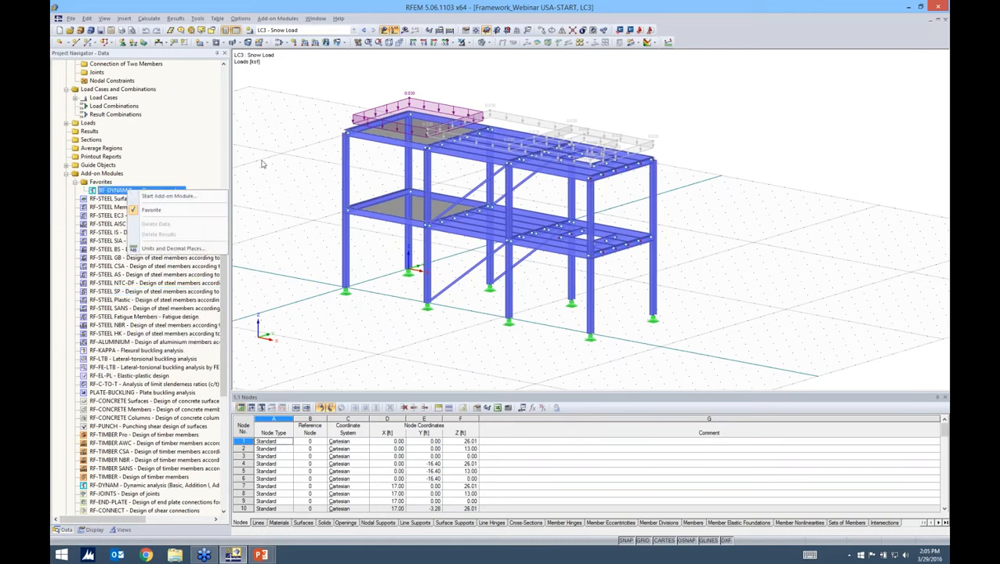
pyautogui.click(261, 160)
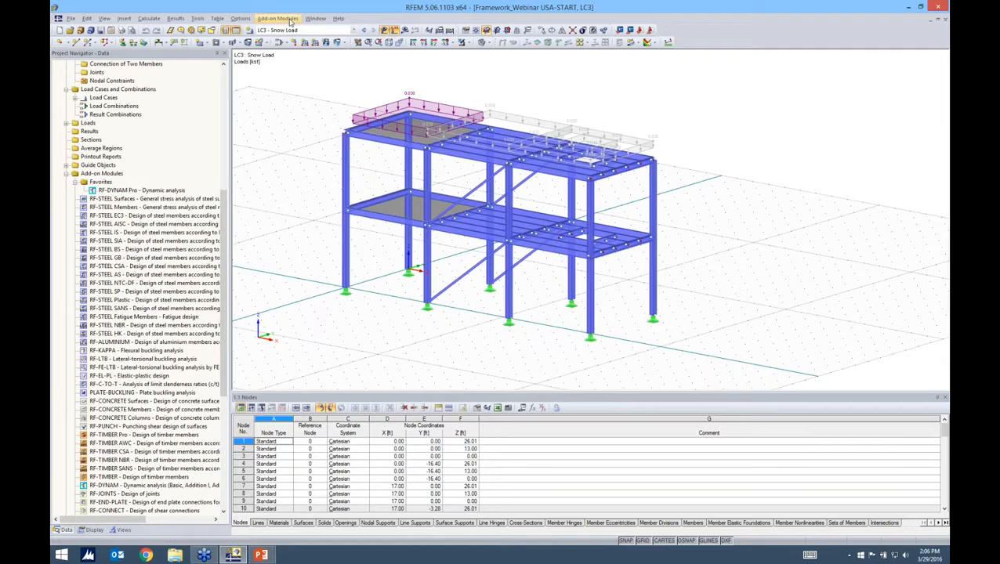
# Step: Start the RF-DYNAM Pro dynamic analysis module and activate mass combinations for natural vibrations
pyautogui.click(289, 21)
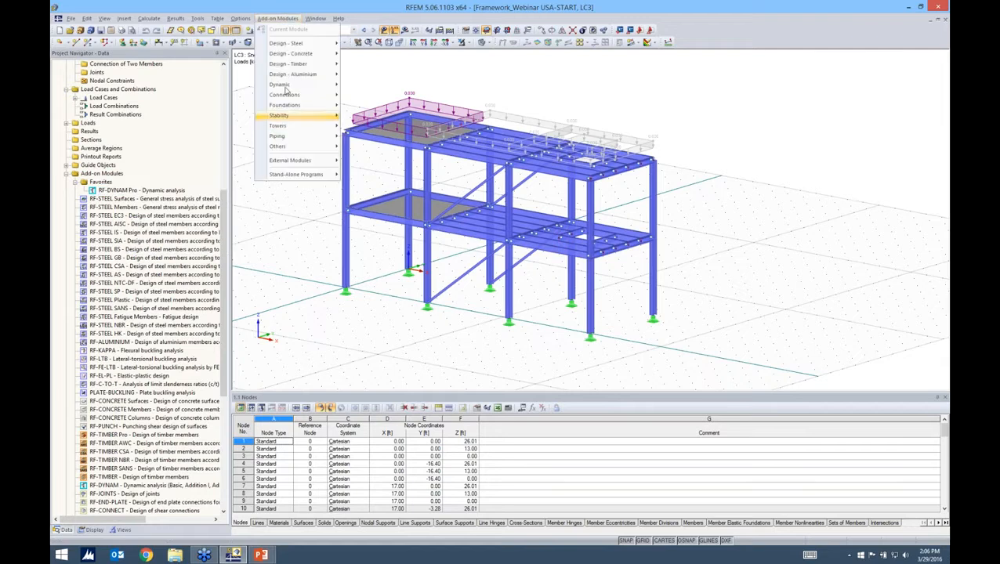
pyautogui.moveTo(285, 88)
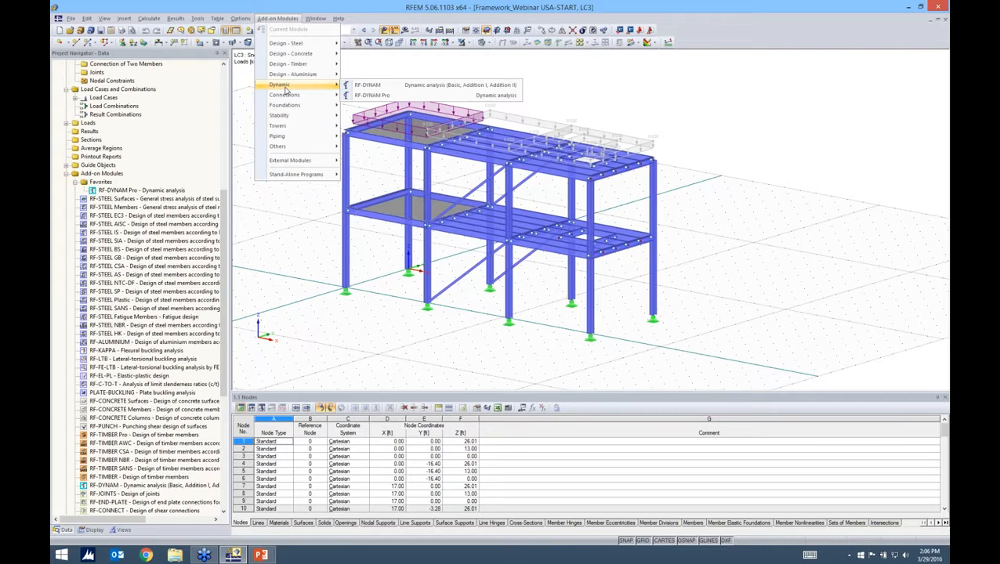
pyautogui.click(371, 95)
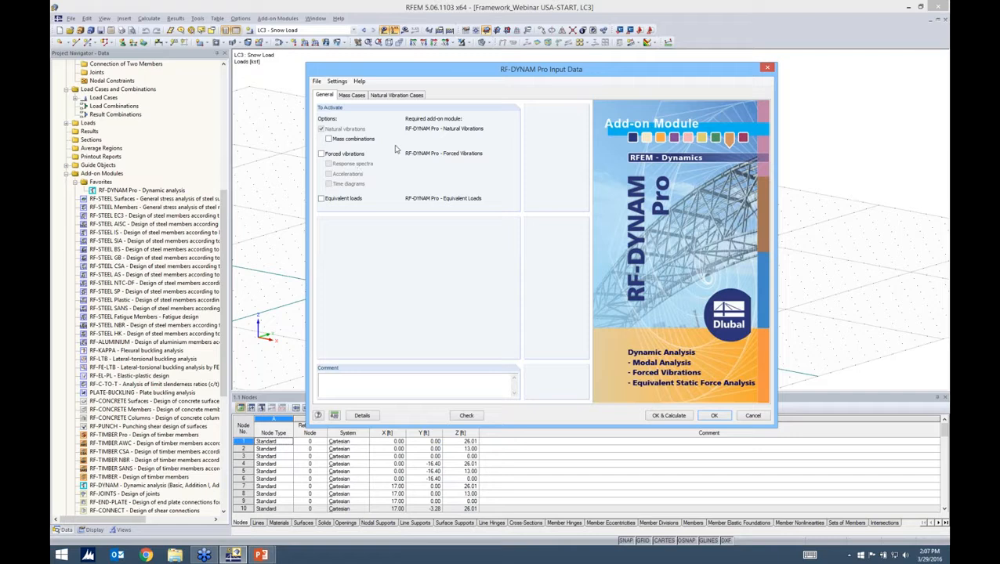
pyautogui.click(351, 139)
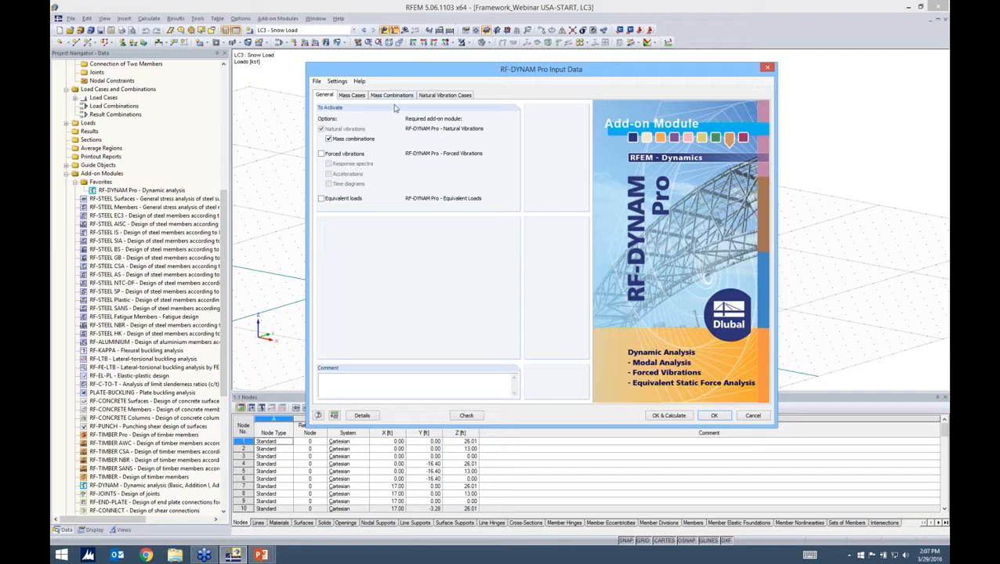
pyautogui.moveTo(431, 69); pyautogui.dragTo(420, 105)
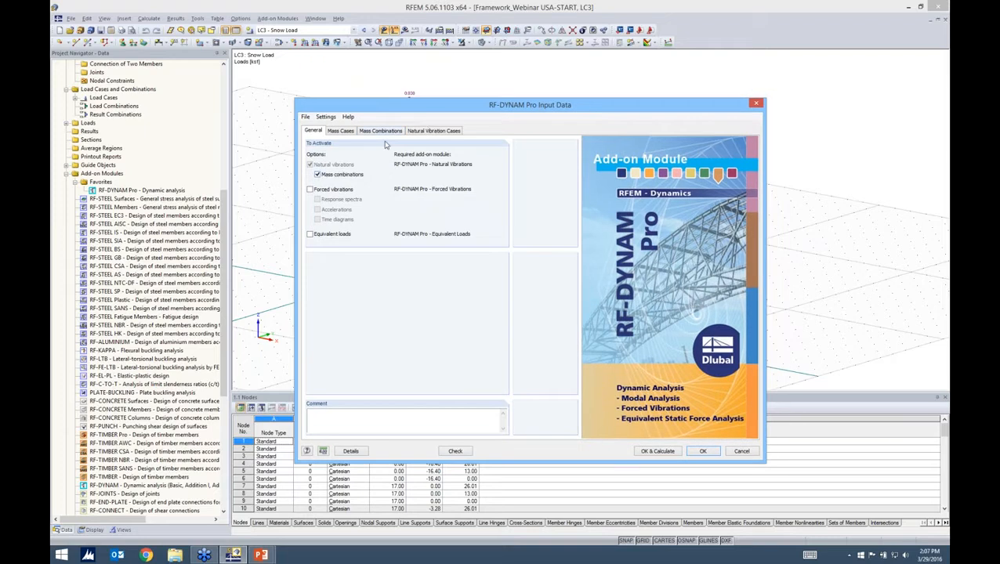
# Step: Describe mass case MC1 as Dead Load and set its mass case type to Permanent
pyautogui.click(341, 130)
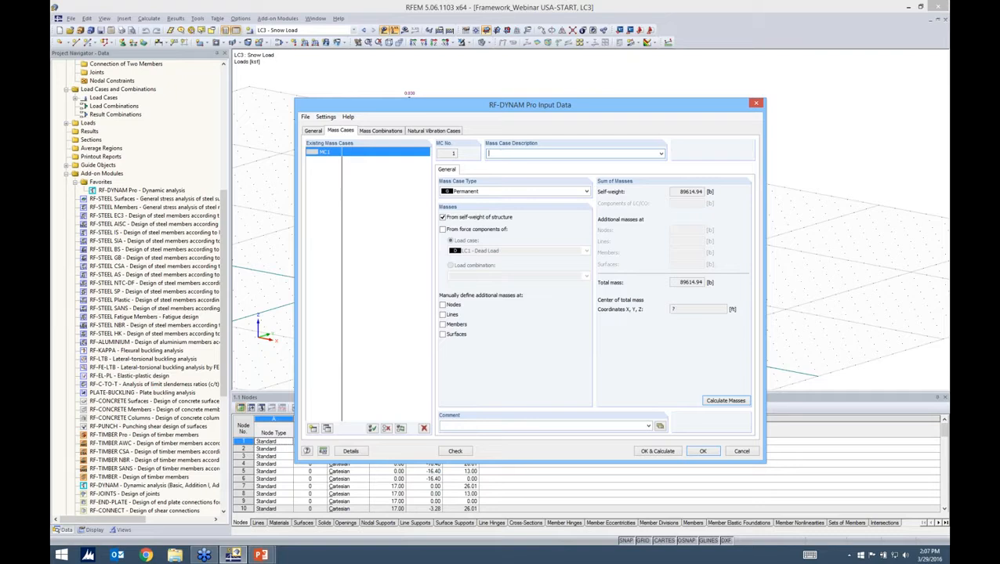
pyautogui.write('Dead Load')
pyautogui.click(476, 196)
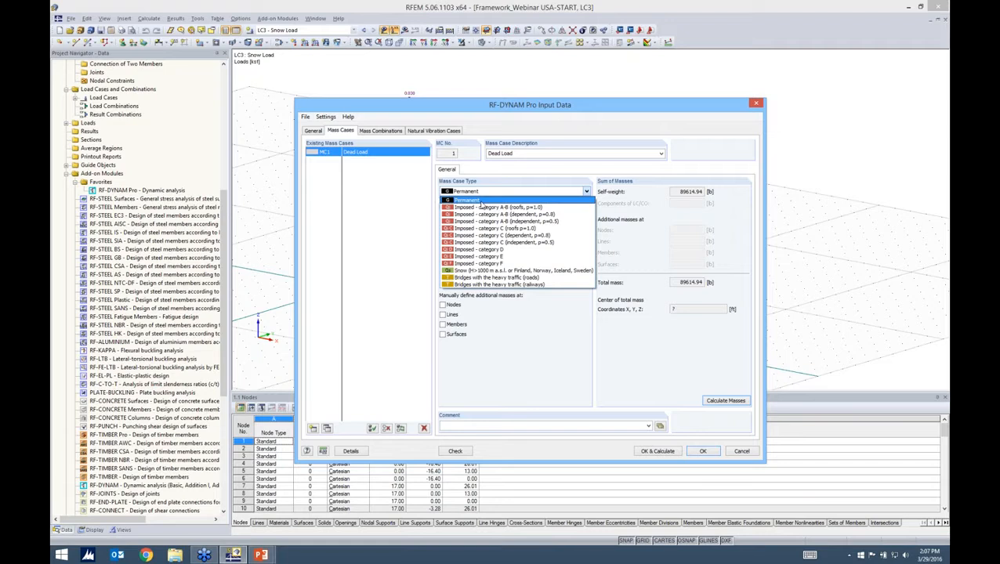
pyautogui.click(476, 200)
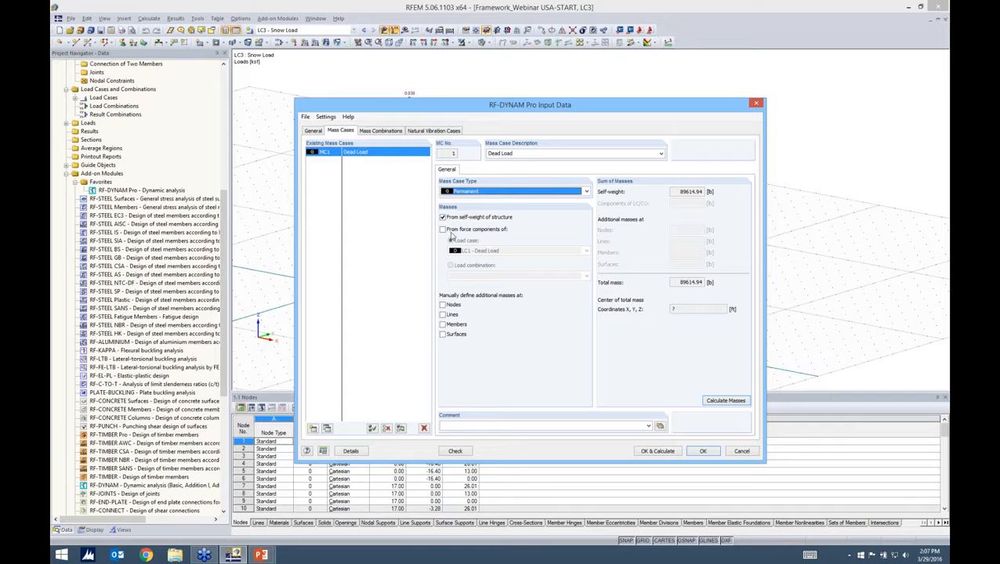
# Step: Take the masses of MC1 from the force components of load case LC1 - Dead Load and exclude the structure's self-weight
pyautogui.click(481, 232)
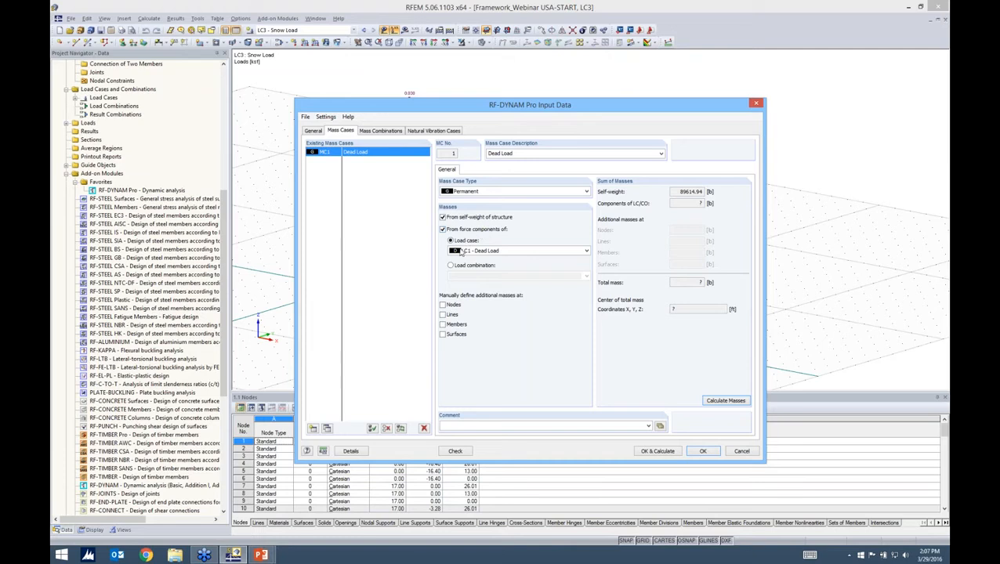
pyautogui.click(474, 252)
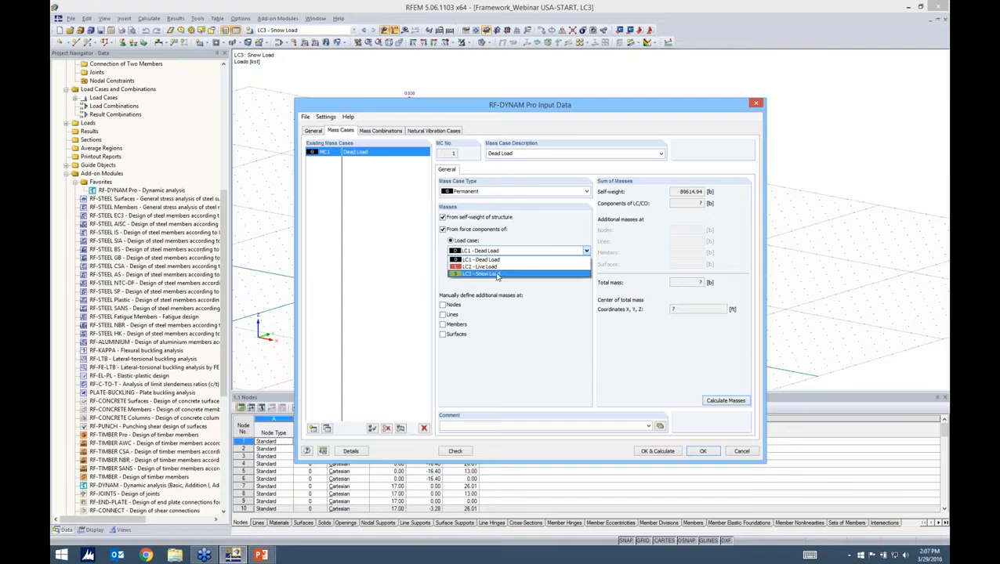
pyautogui.click(486, 259)
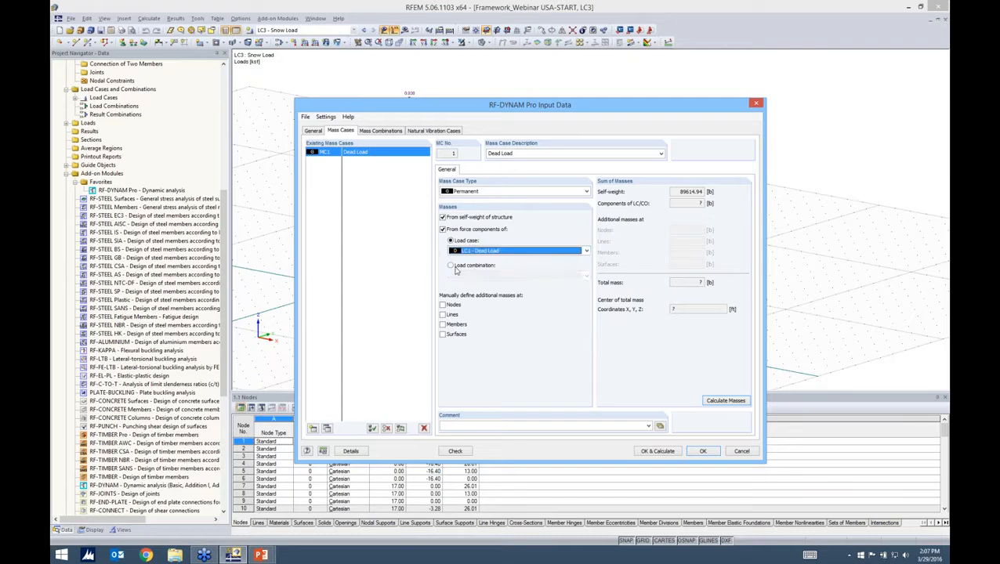
pyautogui.click(452, 266)
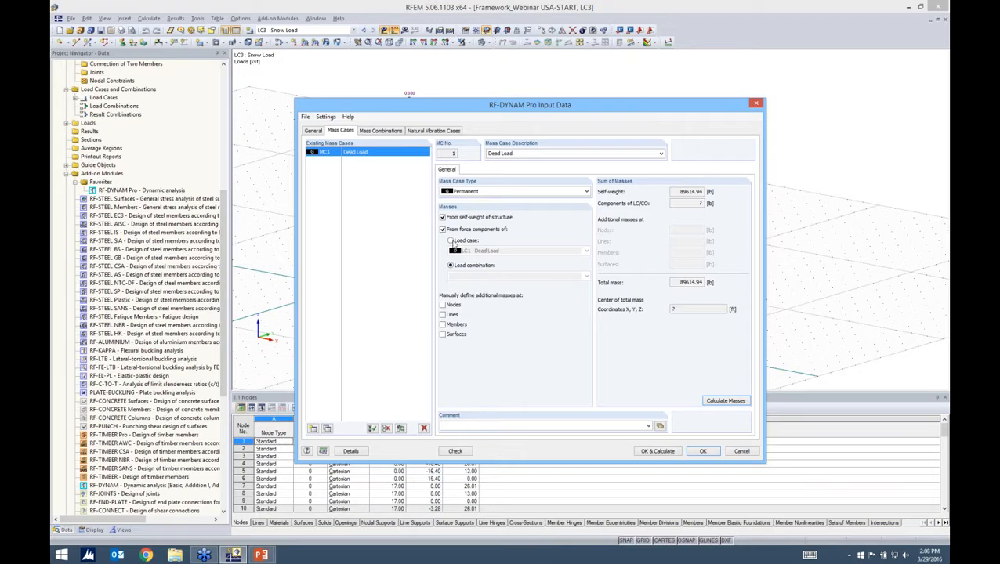
pyautogui.click(451, 241)
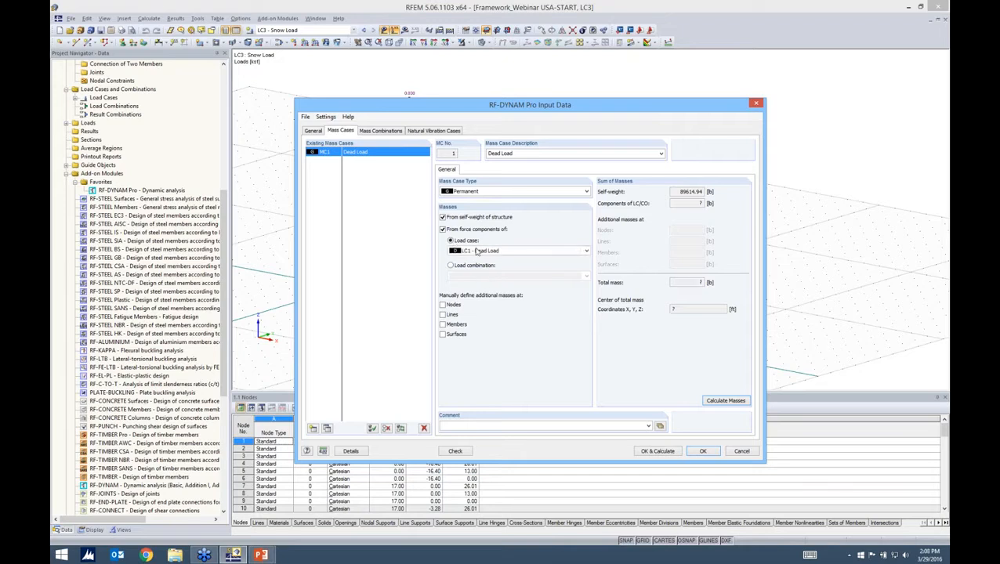
pyautogui.click(442, 218)
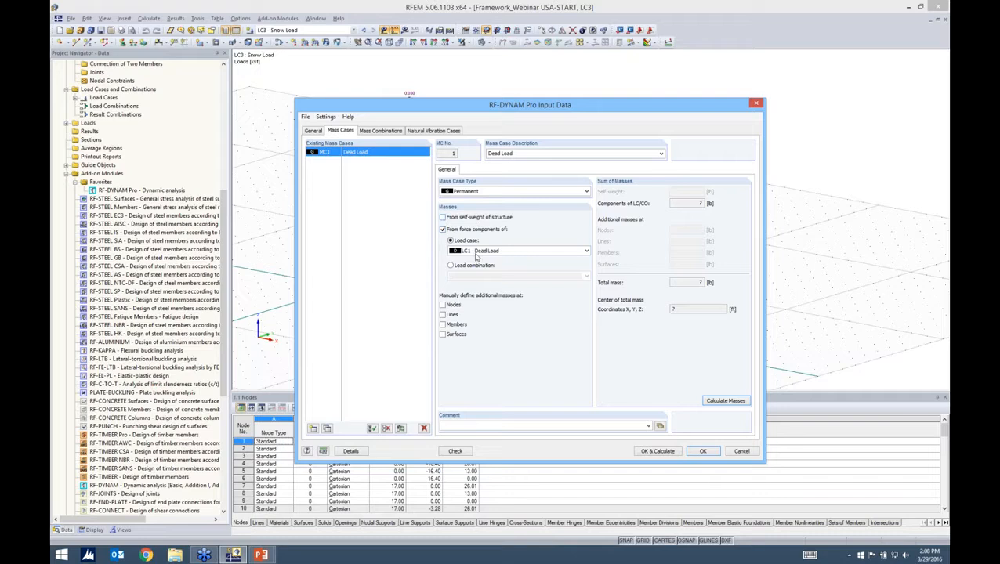
# Step: Enable manually defined additional masses at nodes, lines, members and surfaces for MC1, and open the table of nodal masses
pyautogui.click(443, 306)
pyautogui.click(443, 315)
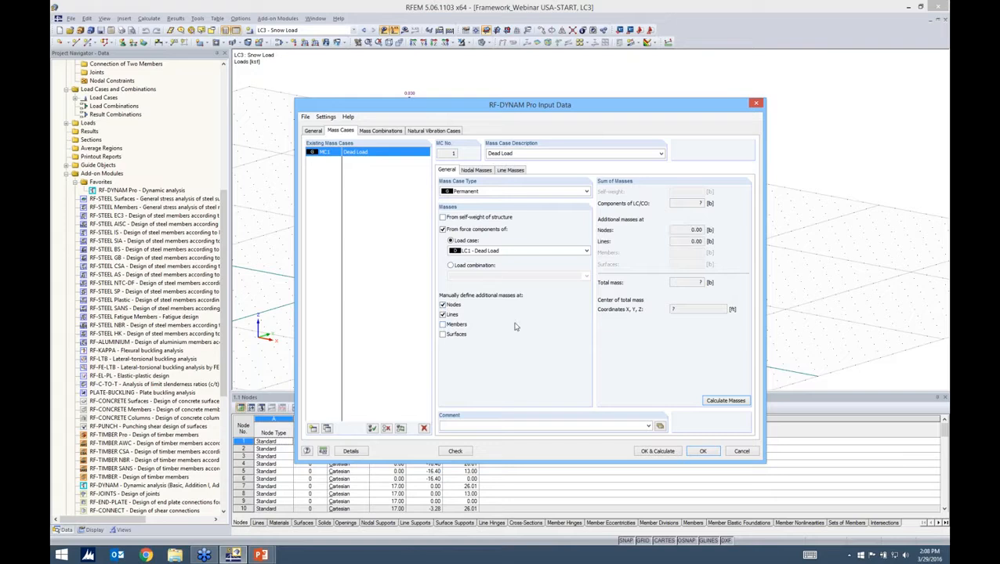
pyautogui.click(515, 324)
pyautogui.click(515, 333)
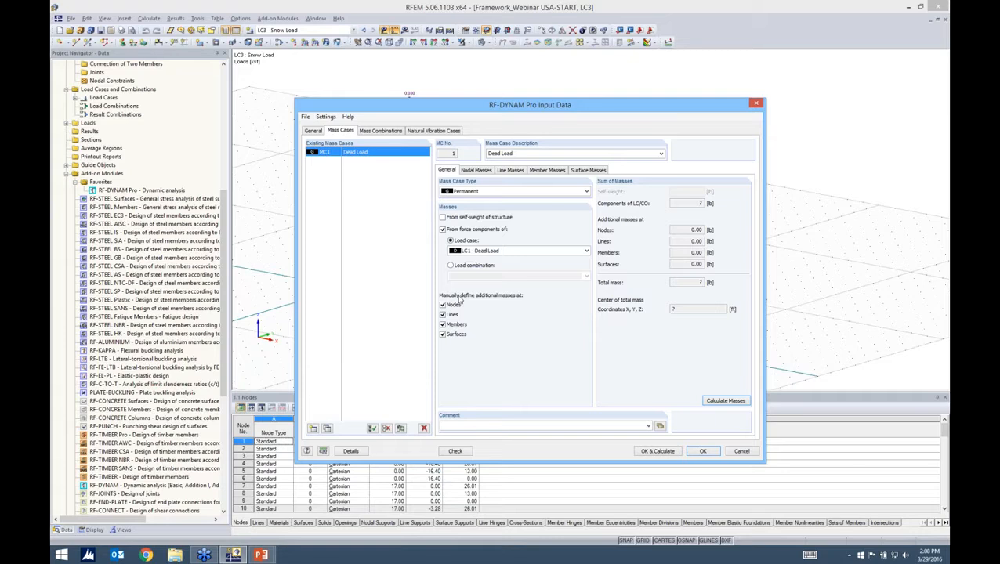
pyautogui.click(476, 171)
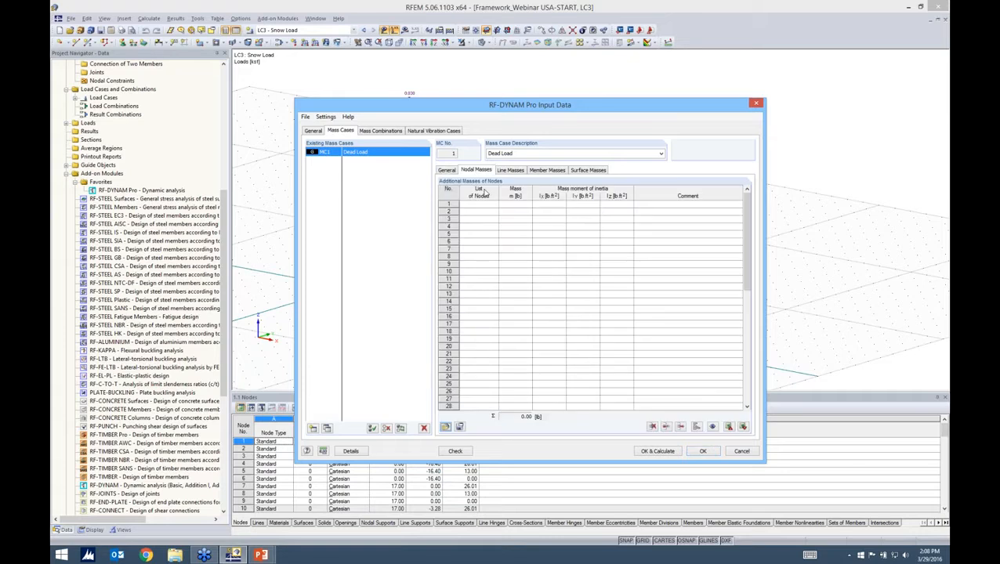
# Step: Look through the additional nodal, line, member and surface mass tables of mass case MC1
pyautogui.click(485, 204)
pyautogui.click(511, 170)
pyautogui.click(547, 170)
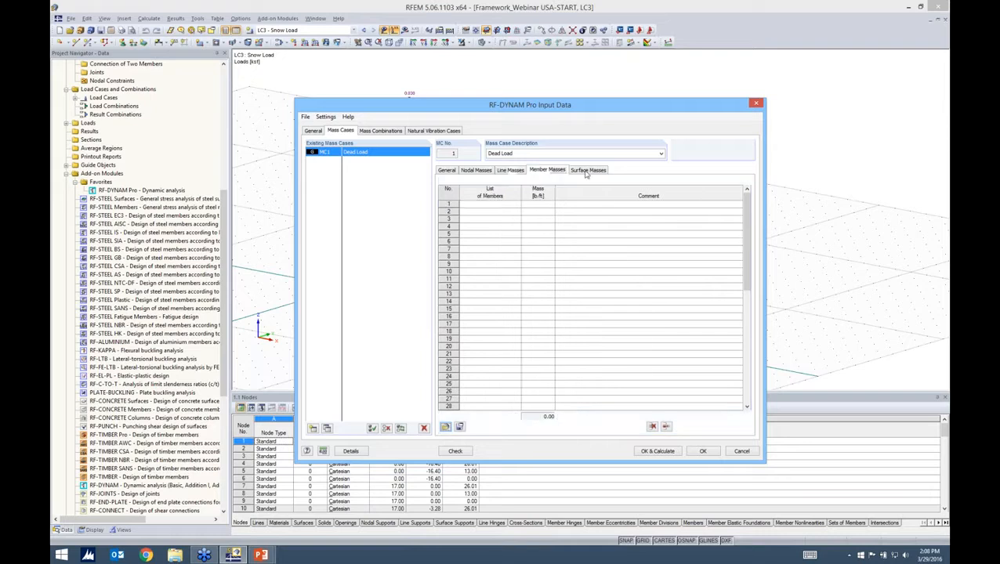
pyautogui.click(586, 170)
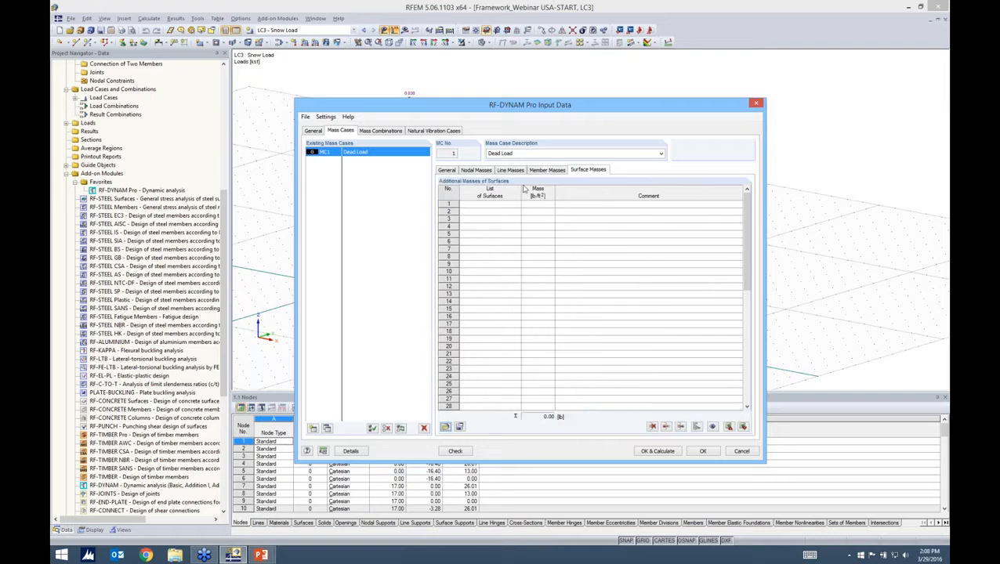
# Step: Pick the lower floor slab in the model as the first entry in MC1's additional surface masses
pyautogui.click(506, 203)
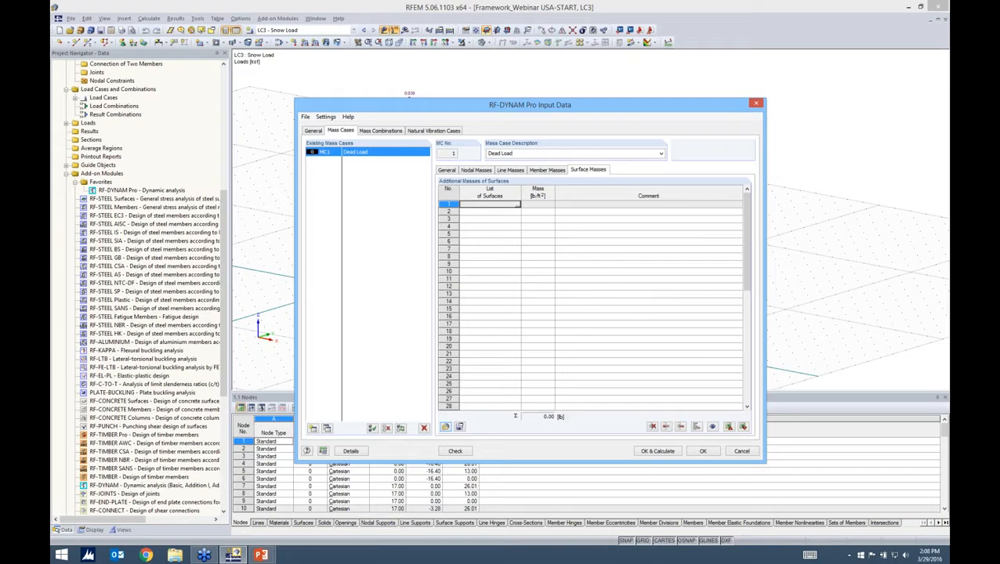
pyautogui.click(518, 203)
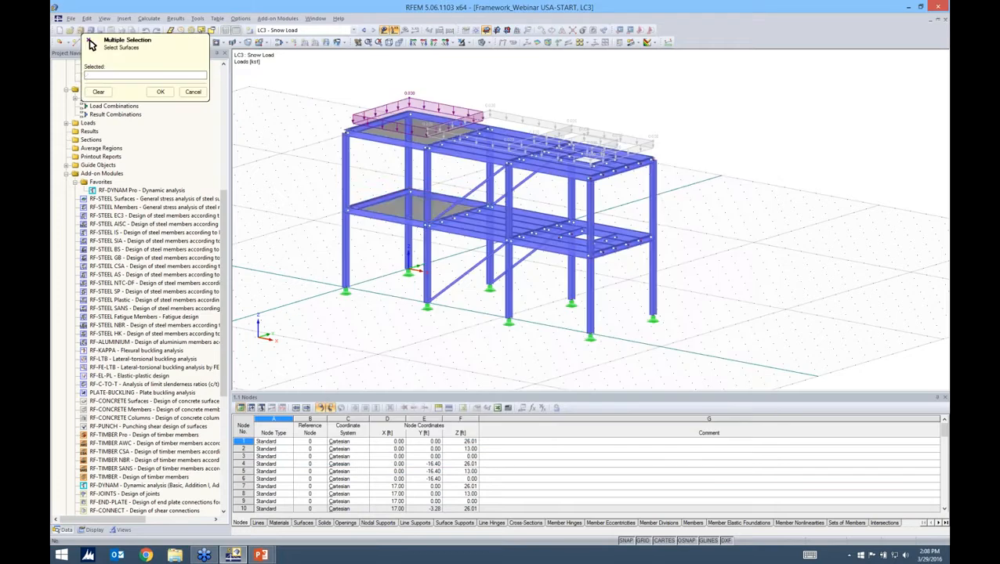
pyautogui.click(417, 211)
pyautogui.click(160, 92)
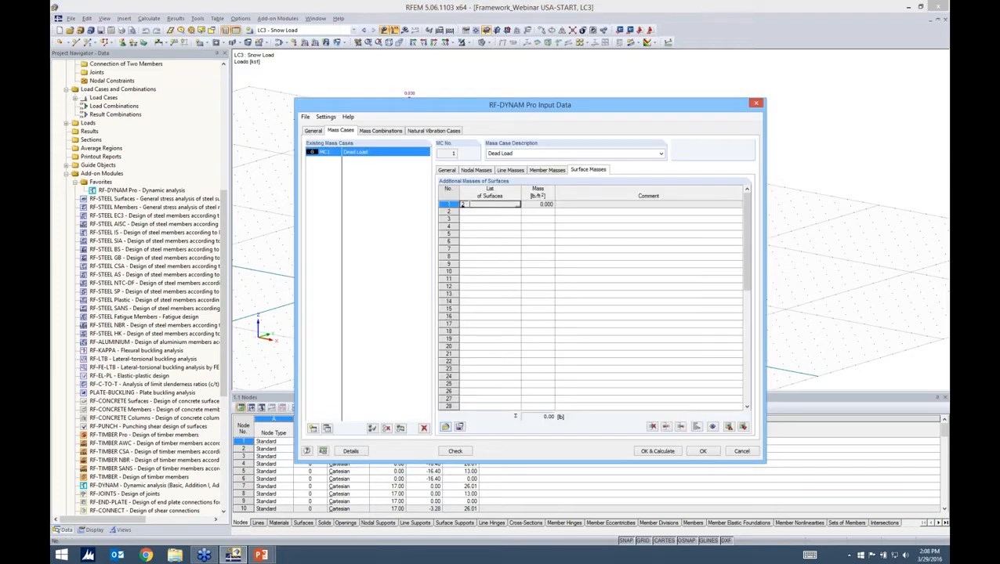
# Step: Disable the additional masses at nodes, lines, members and surfaces for MC1 and calculate its masses
pyautogui.click(446, 170)
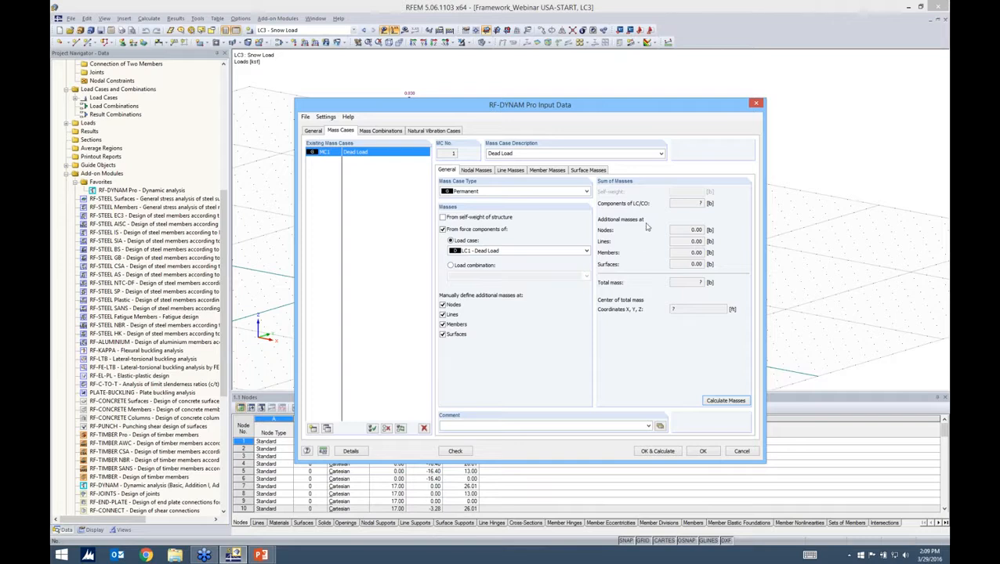
pyautogui.click(442, 304)
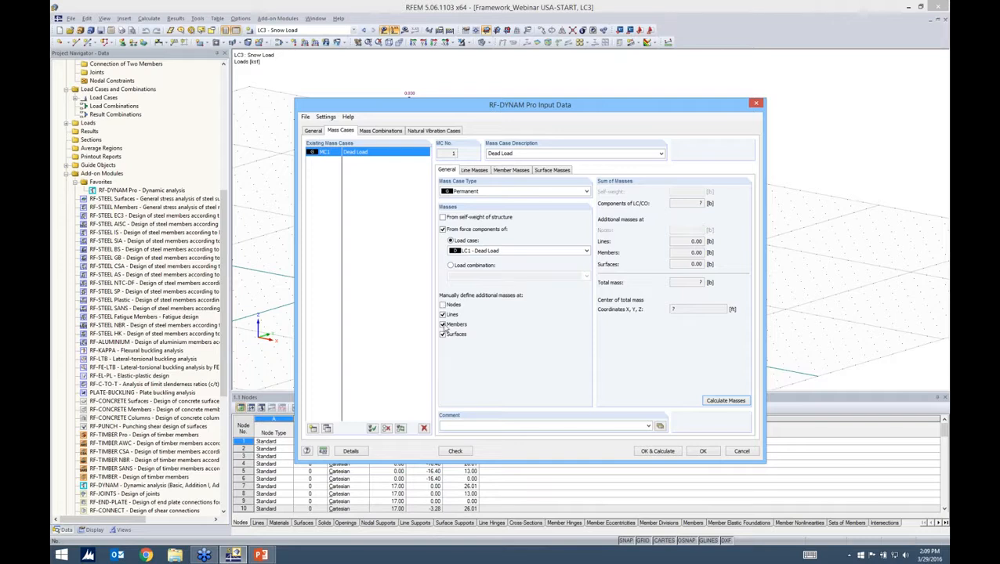
pyautogui.click(442, 314)
pyautogui.click(442, 324)
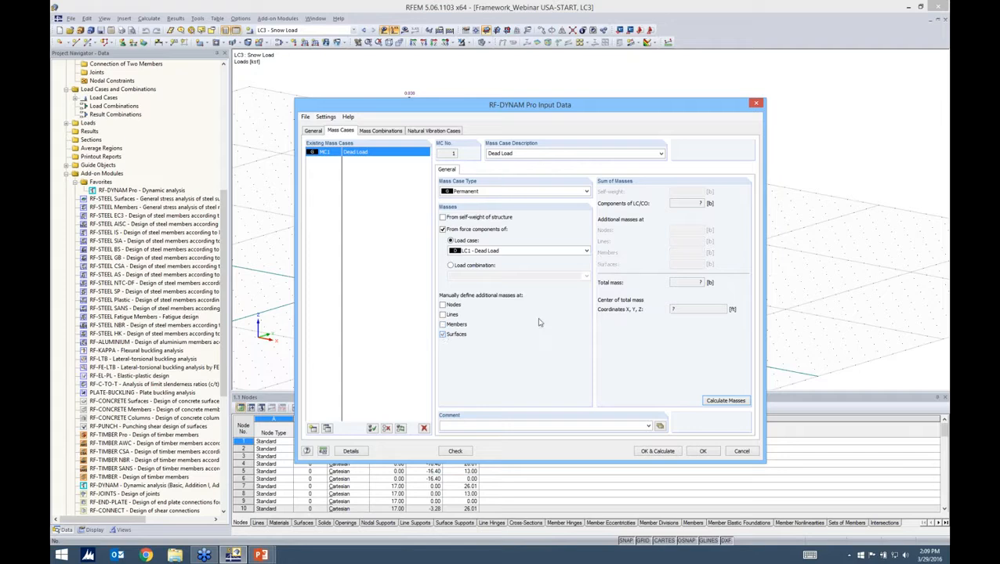
pyautogui.click(714, 401)
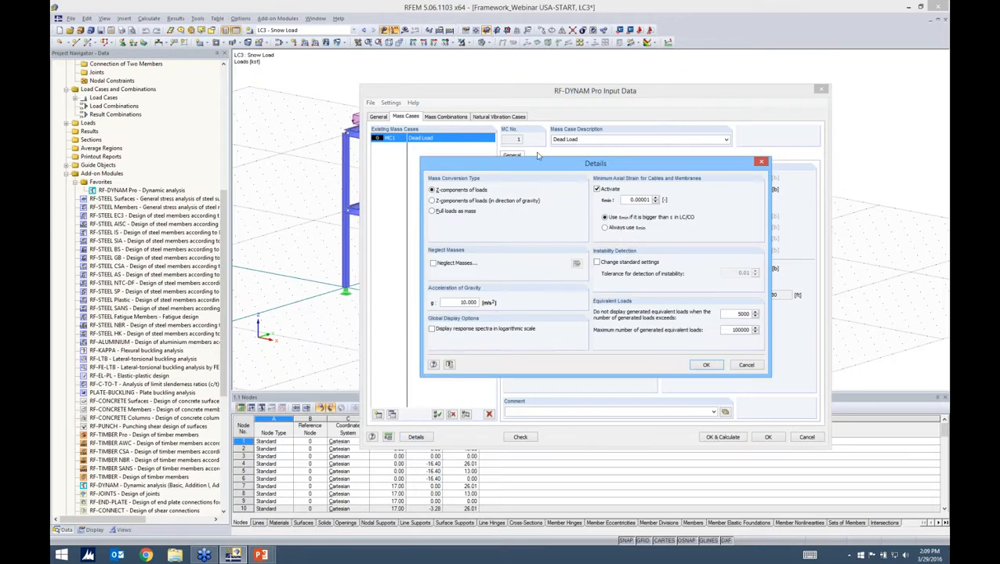
# Step: Review the module's detail settings, including the Neglect Masses tables for nodes, members, lines and surfaces, leaving those tables empty
pyautogui.moveTo(538, 158); pyautogui.dragTo(509, 135)
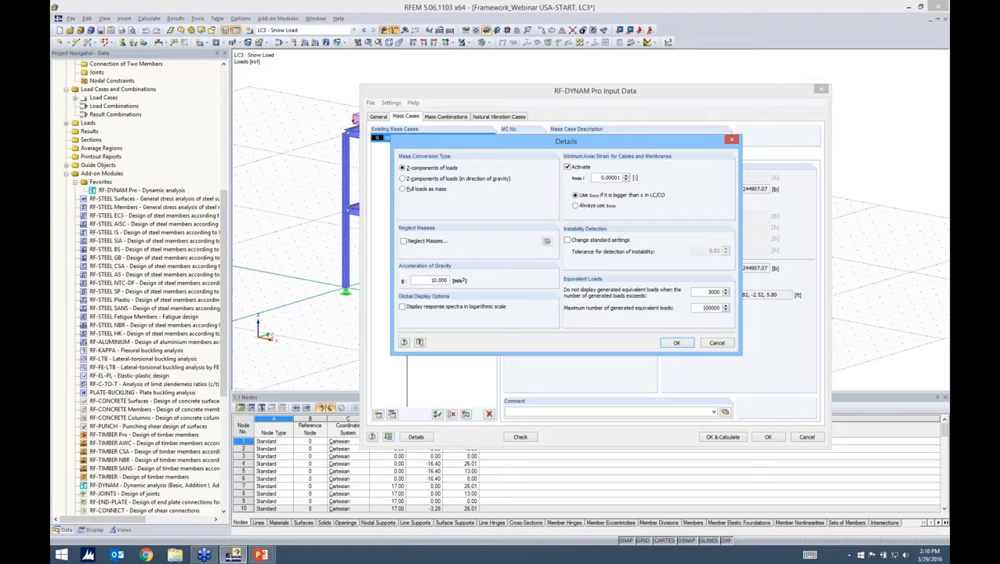
pyautogui.click(421, 243)
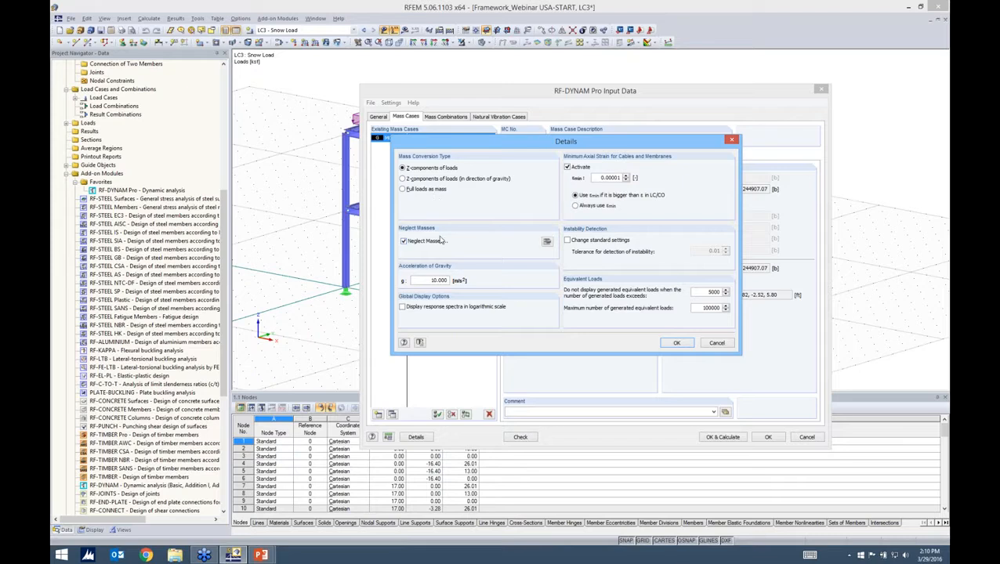
pyautogui.click(547, 243)
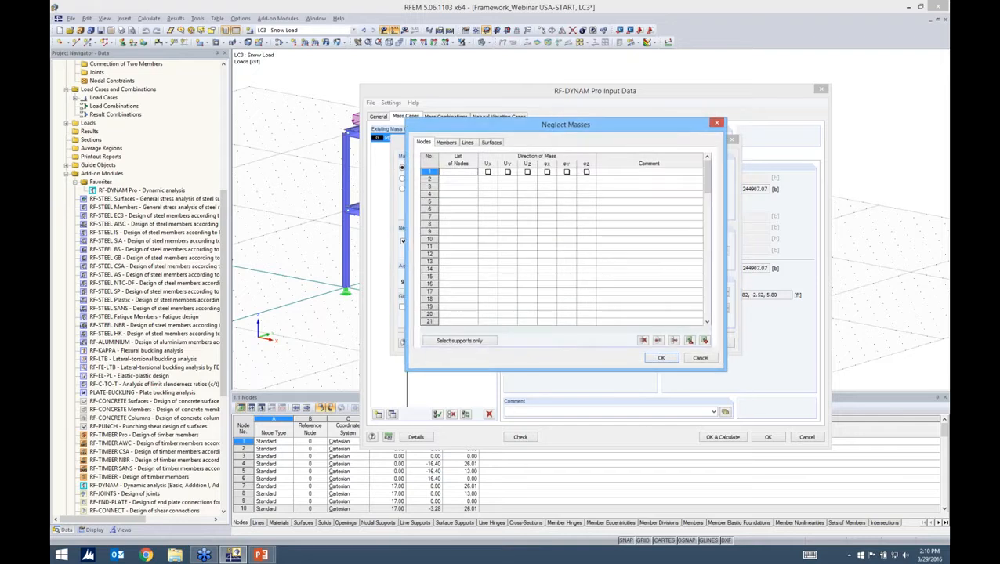
pyautogui.click(446, 143)
pyautogui.click(467, 143)
pyautogui.click(494, 144)
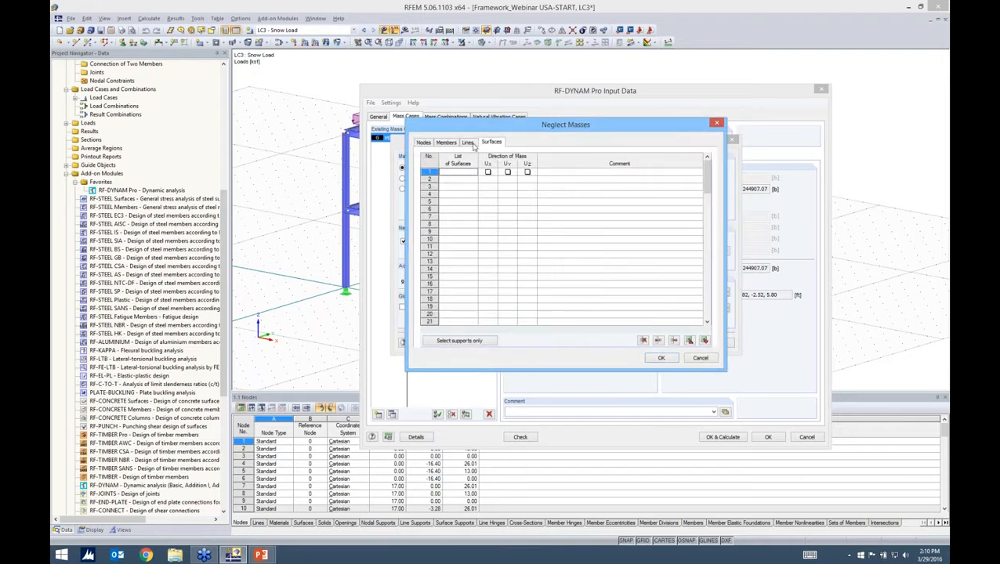
pyautogui.click(469, 144)
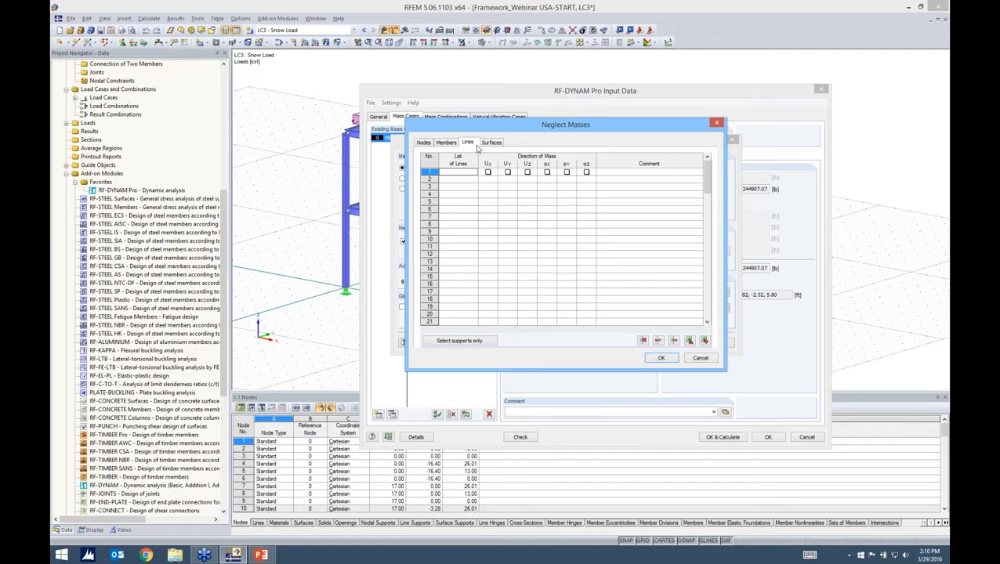
pyautogui.click(446, 142)
pyautogui.click(424, 144)
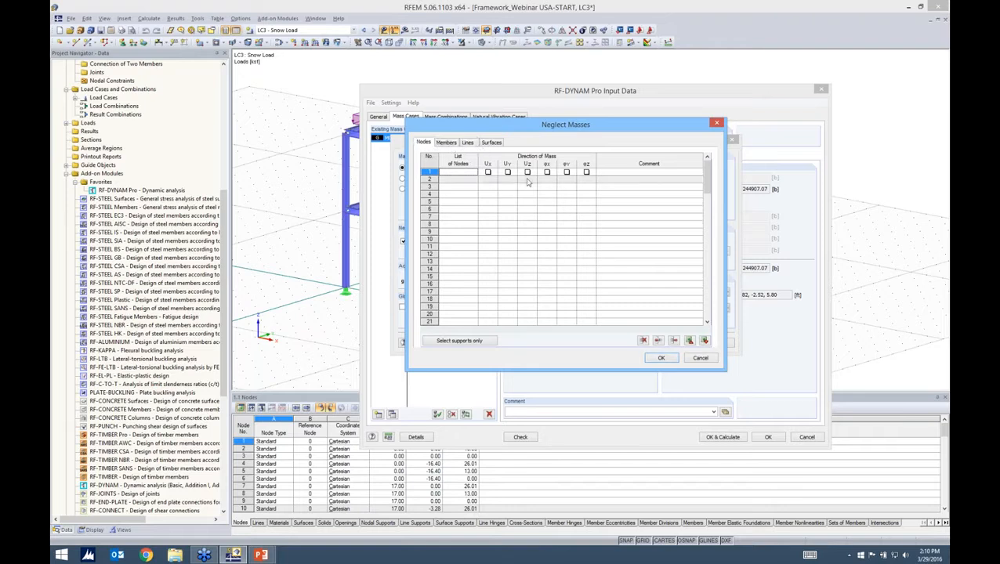
pyautogui.click(658, 359)
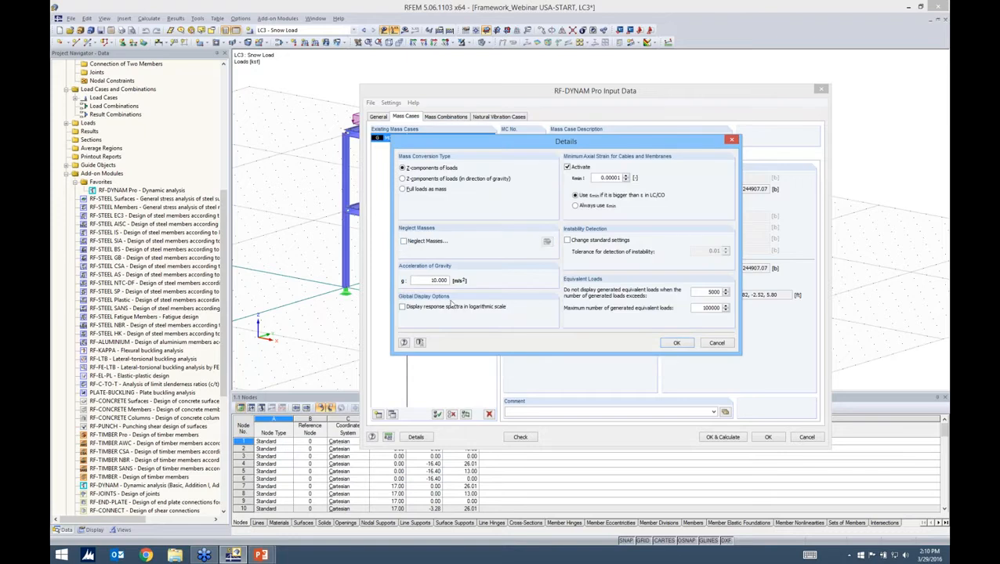
pyautogui.click(673, 343)
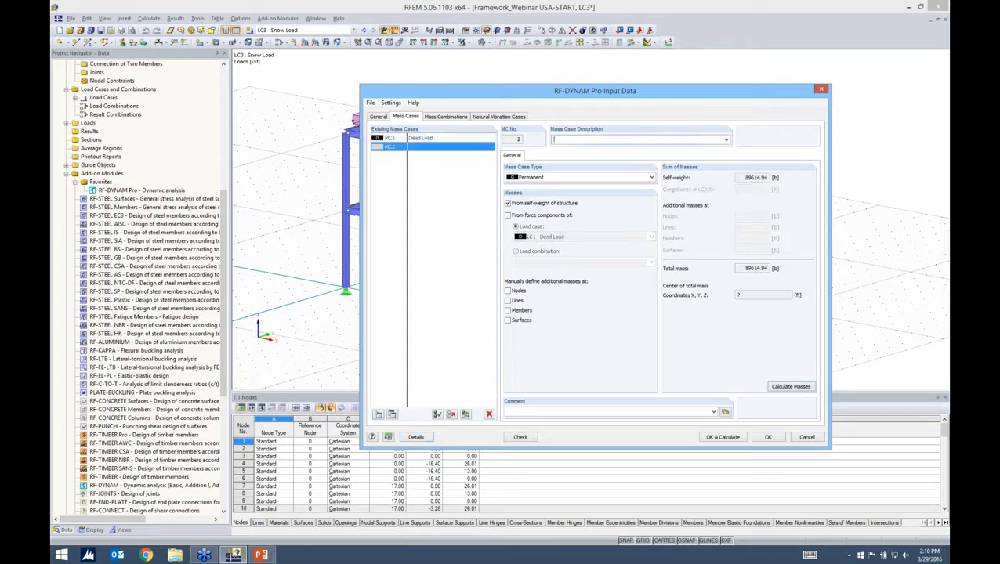
# Step: Describe mass case MC2 as Live Load, taking its masses from load case LC2 - Live Load without the structure's self-weight
pyautogui.write('Live Load')
pyautogui.click(507, 215)
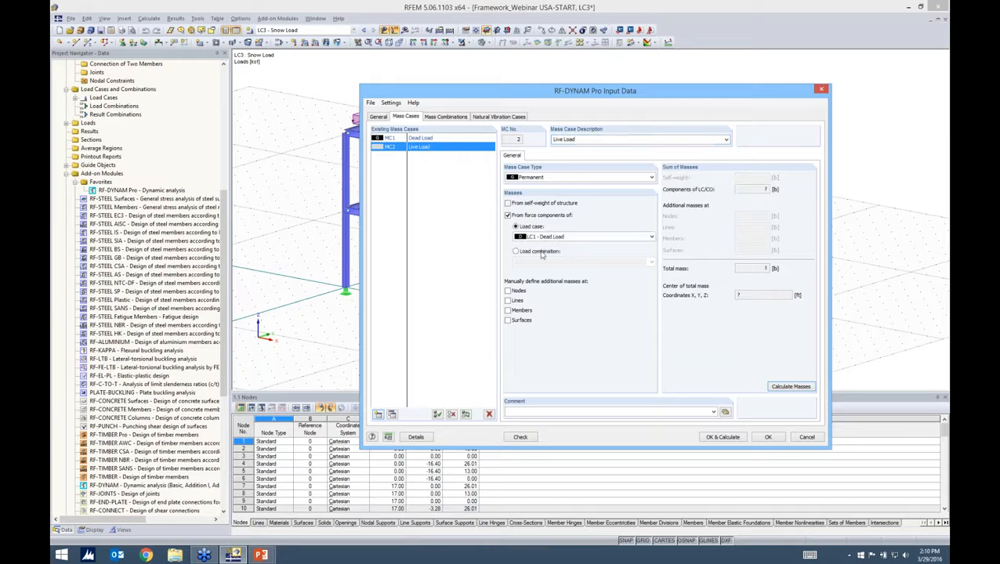
pyautogui.click(542, 253)
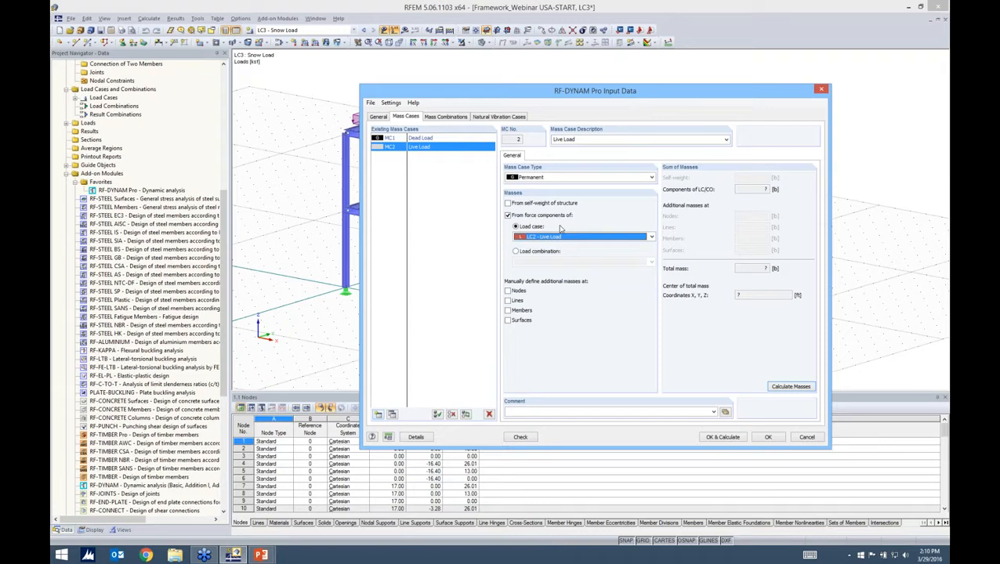
# Step: Add mass case MC3 described as Snow Load, with masses from load case LC3 - Snow Load and no self-weight
pyautogui.click(378, 414)
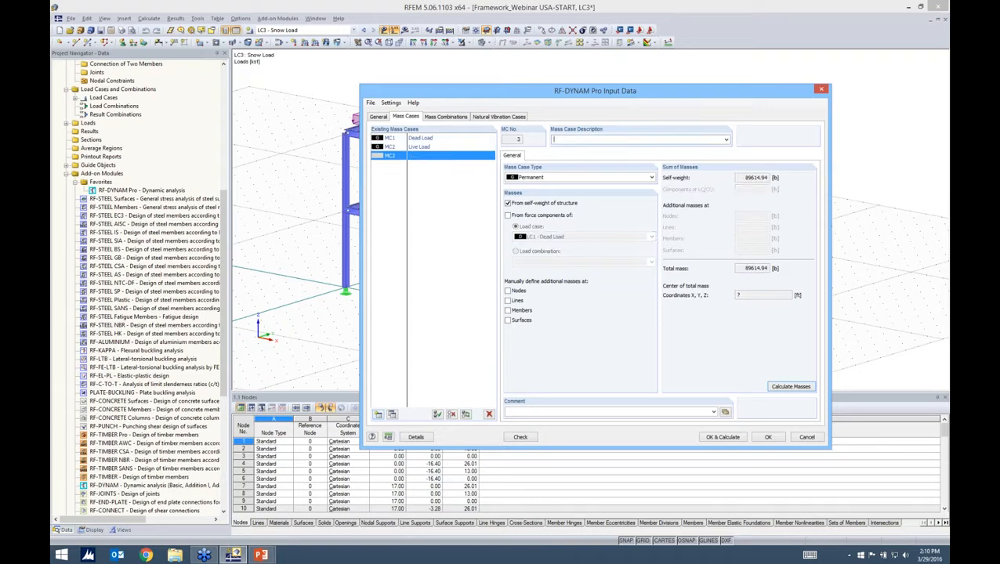
pyautogui.write('Snow Load')
pyautogui.click(510, 204)
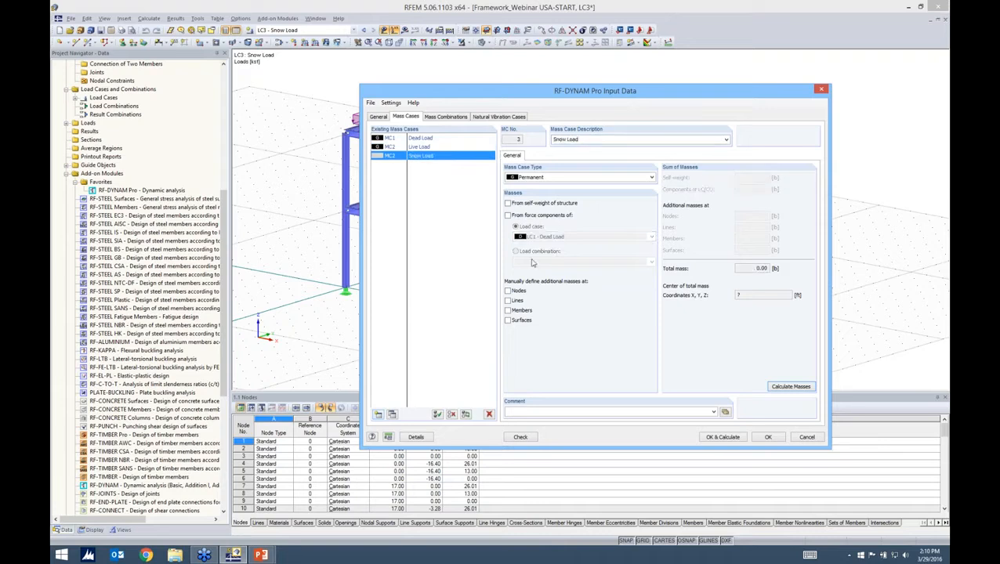
pyautogui.click(543, 215)
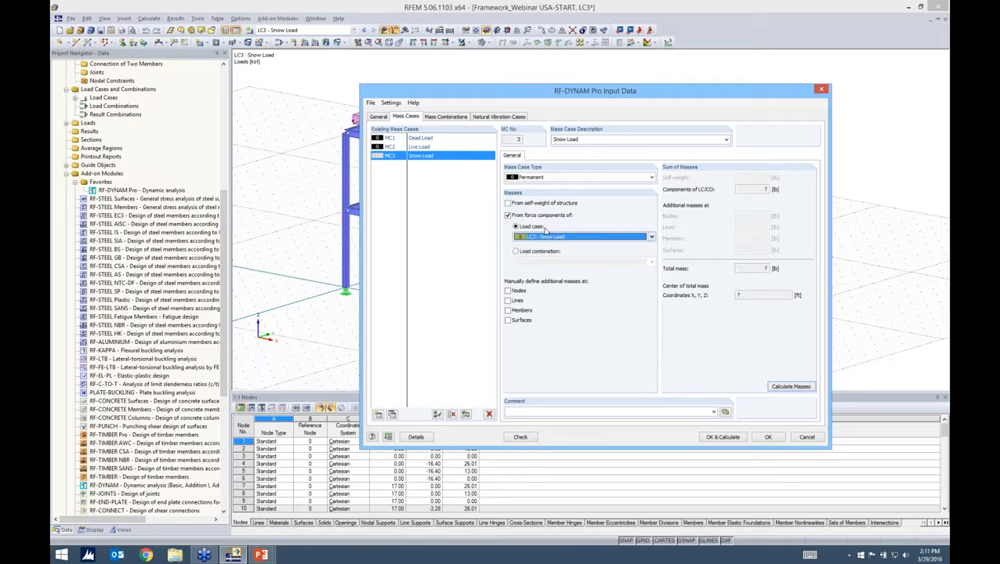
# Step: Set the mass case type of MC2 and MC3 to Permanent
pyautogui.click(438, 148)
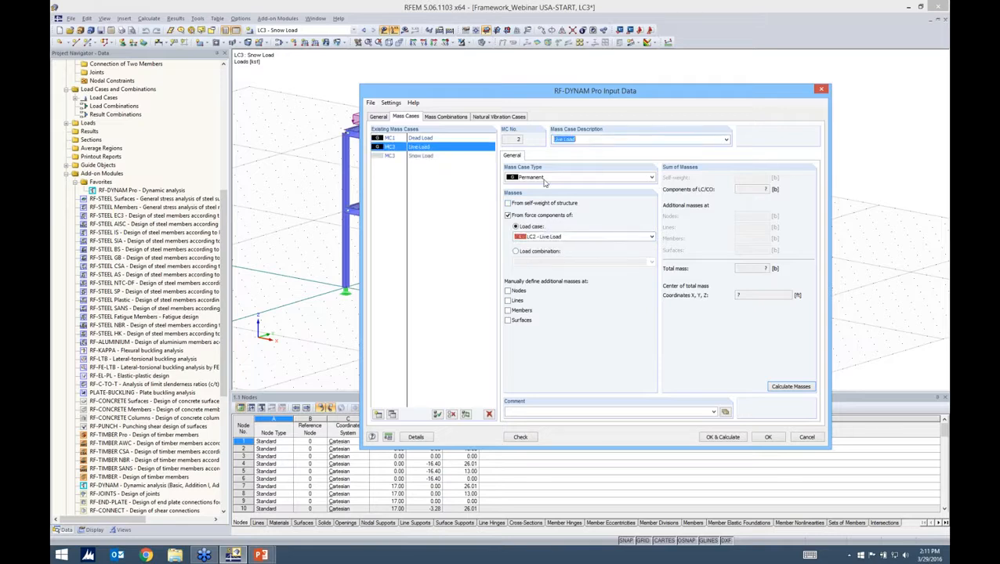
pyautogui.click(544, 179)
pyautogui.click(429, 156)
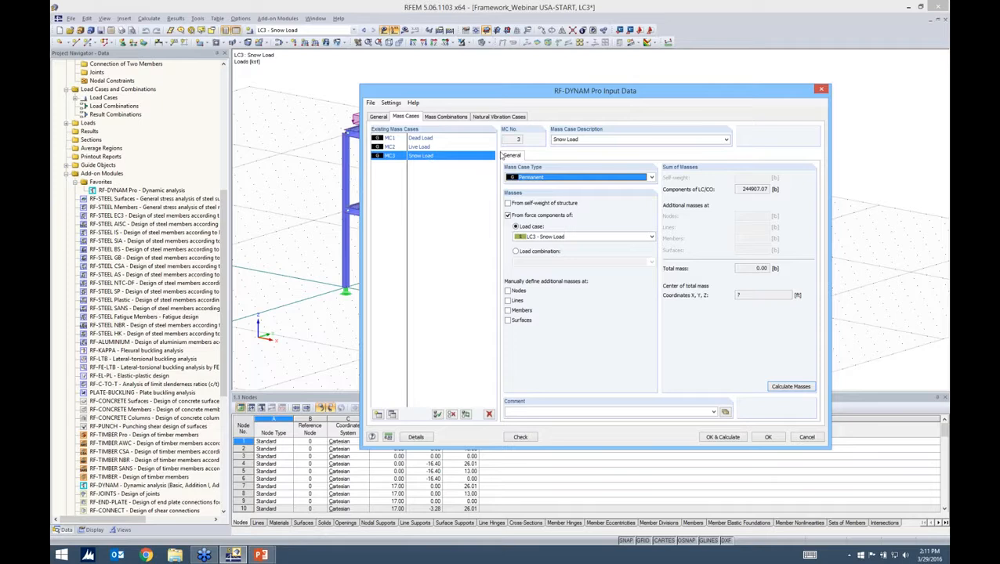
# Step: Open the mass combinations, then consult the ASCE 7-10 Section 12.7.2 mass considerations slide in PowerPoint and return to RFEM
pyautogui.click(445, 117)
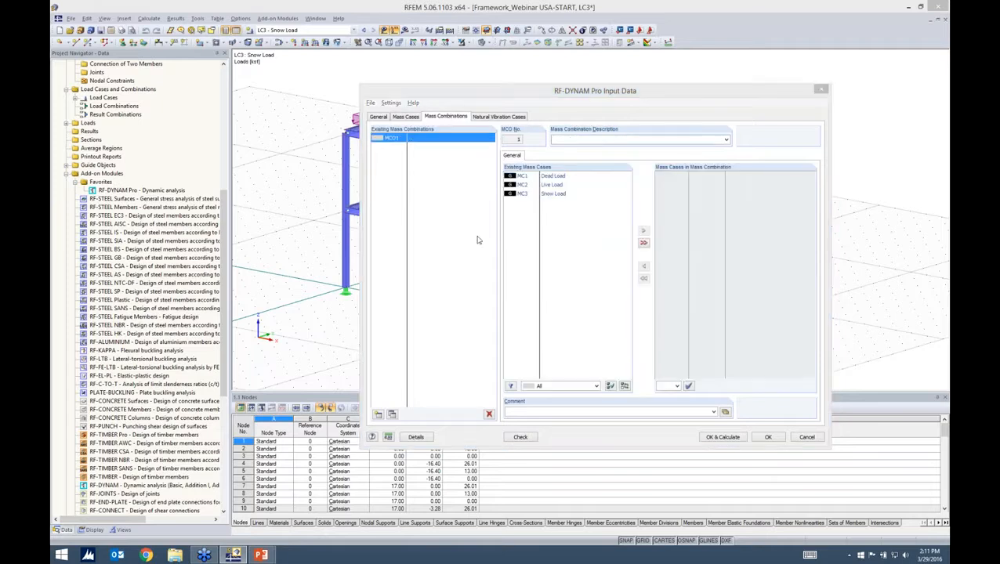
pyautogui.hotkey('alt', 'Tab')
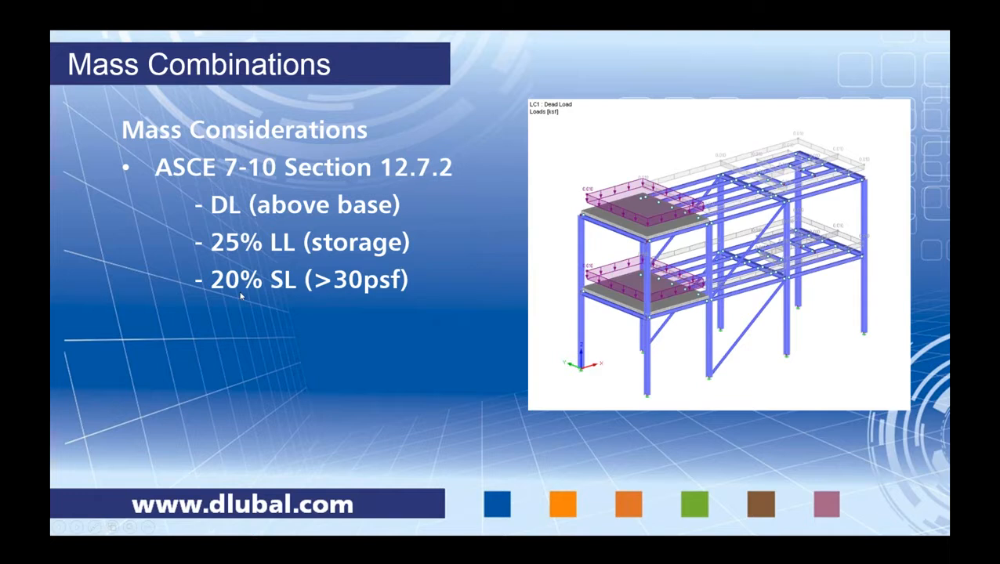
pyautogui.hotkey('alt', 'Tab')
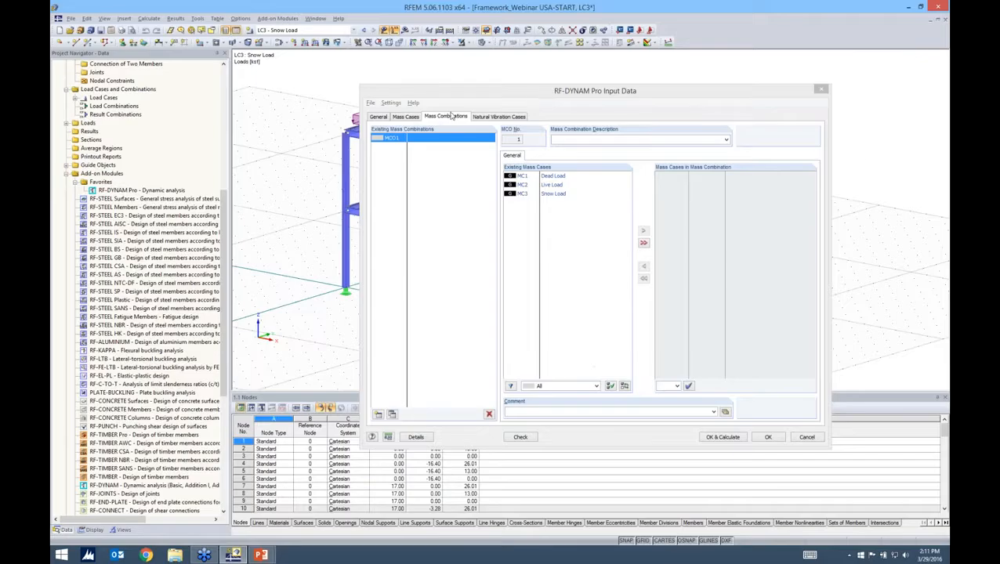
# Step: Add all three mass cases to combination MCO1 with factors 0.25 for Live Load and 0.20 for Snow Load
pyautogui.click(466, 171)
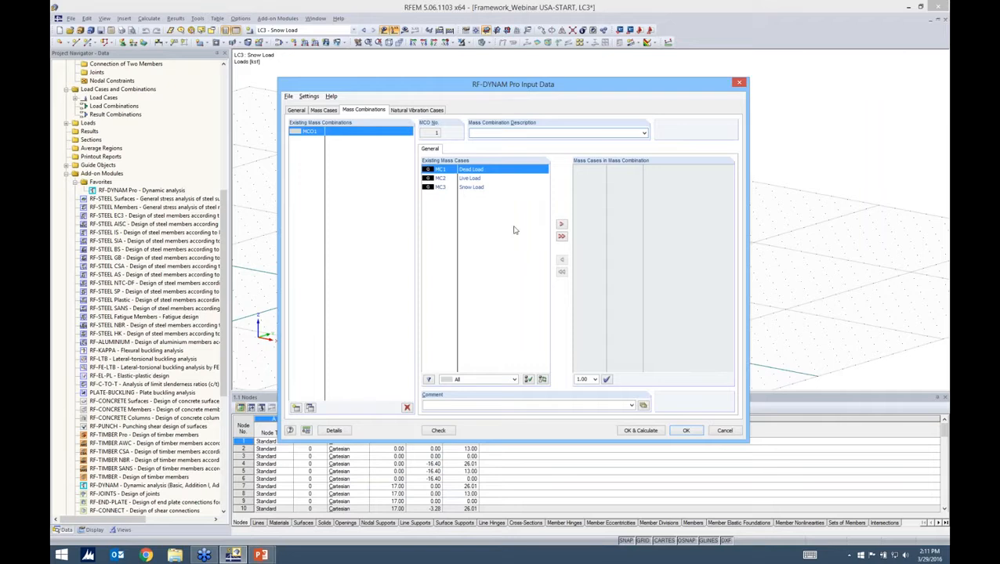
pyautogui.click(561, 236)
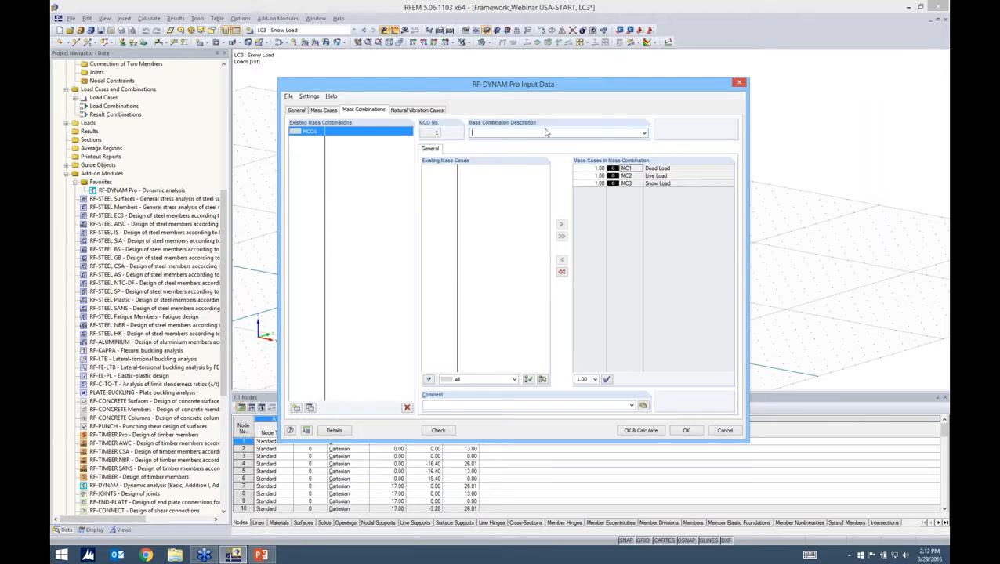
pyautogui.click(588, 176)
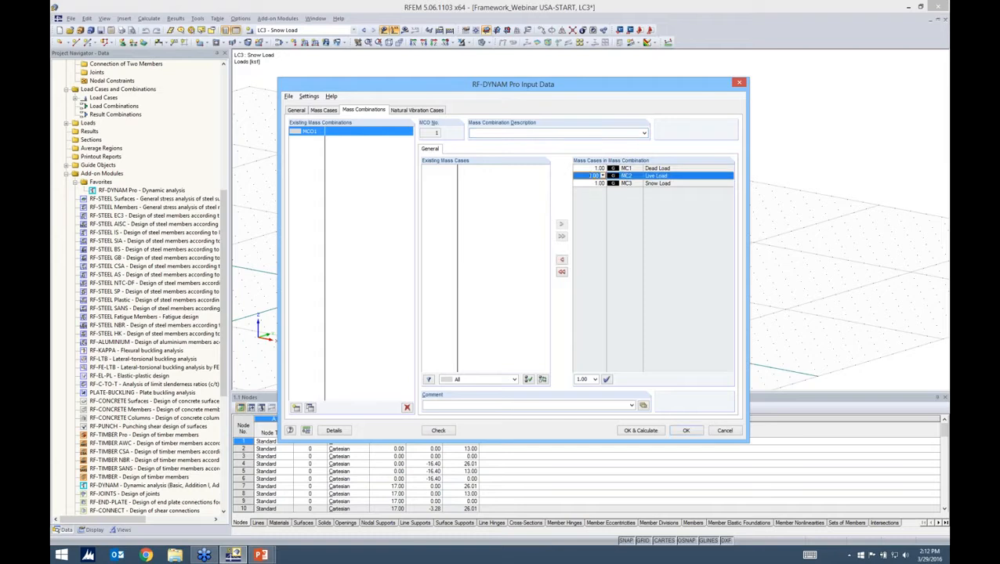
pyautogui.click(588, 182)
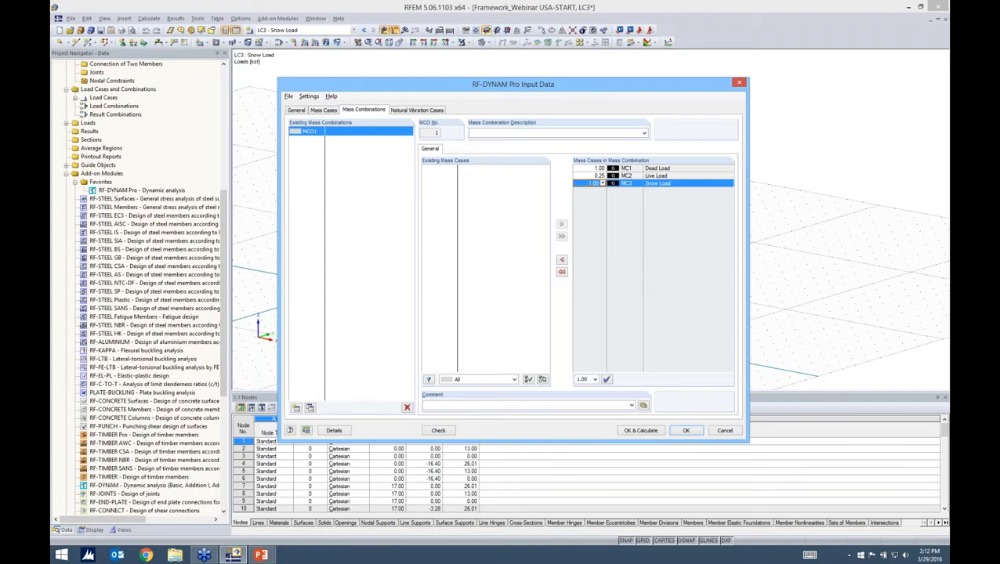
pyautogui.write('0.2')
pyautogui.press('Up')
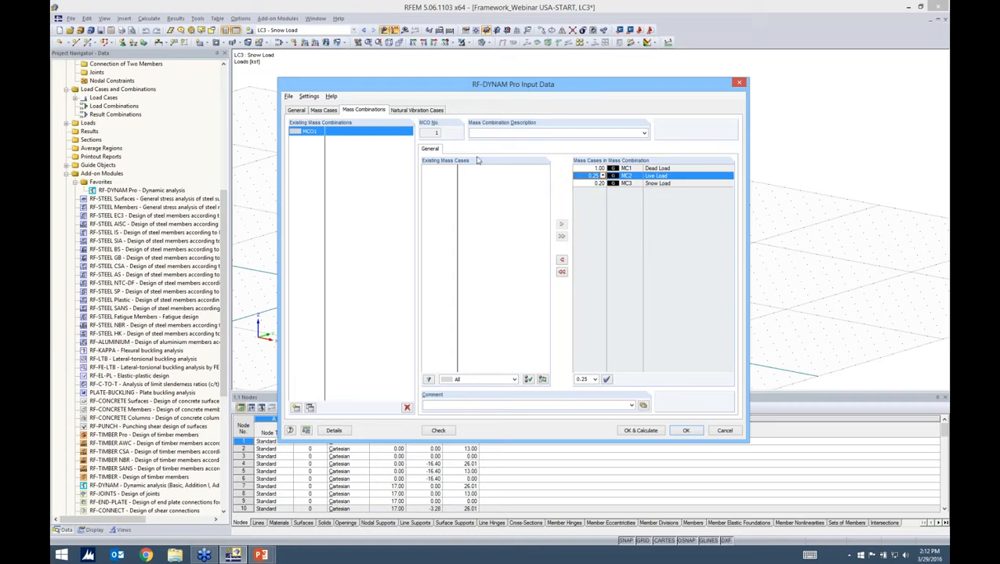
# Step: Set the number of lowest eigenvalues to calculate to 30 for natural vibration case NVC1
pyautogui.click(419, 109)
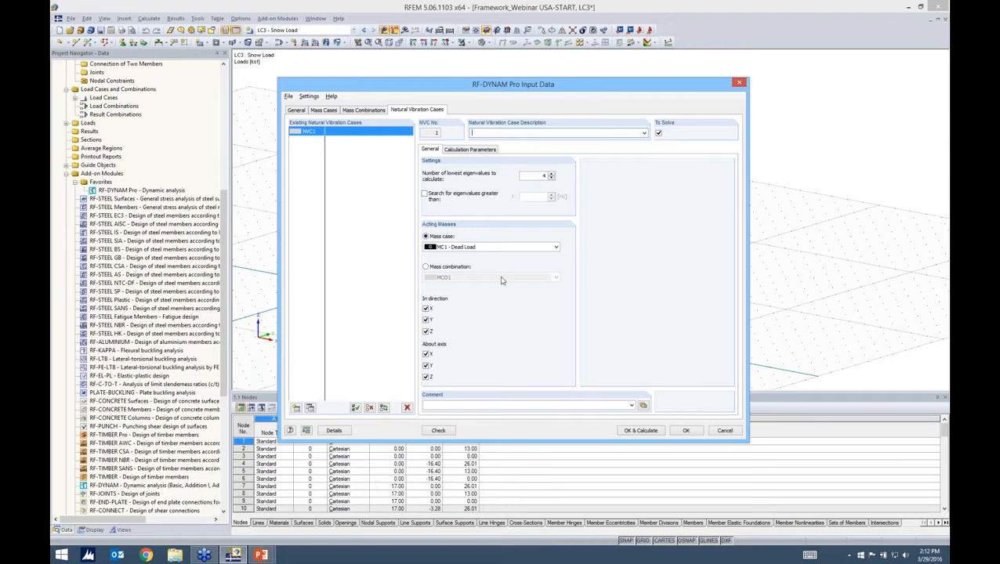
pyautogui.moveTo(498, 87); pyautogui.dragTo(502, 317)
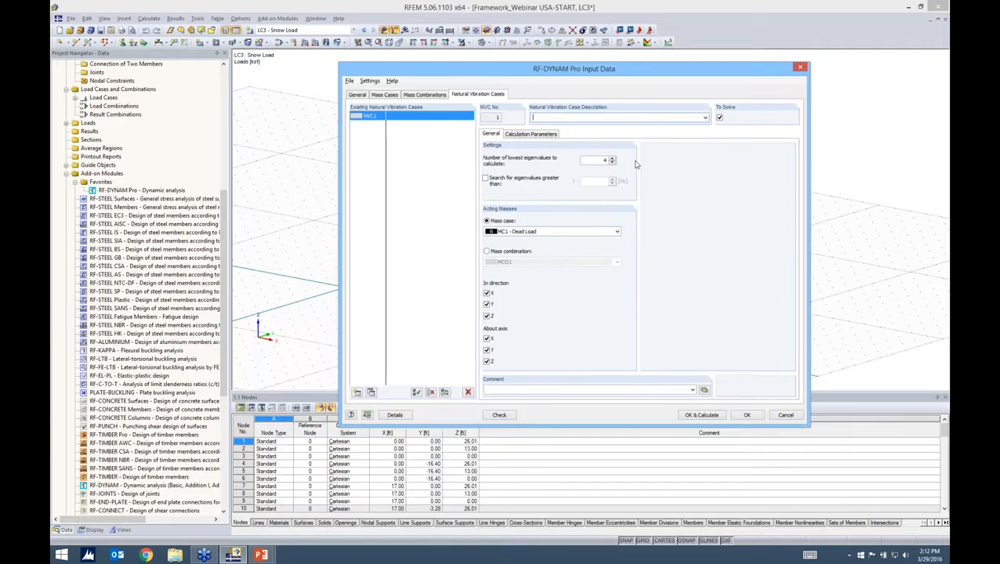
pyautogui.doubleClick(604, 160)
pyautogui.write('30')
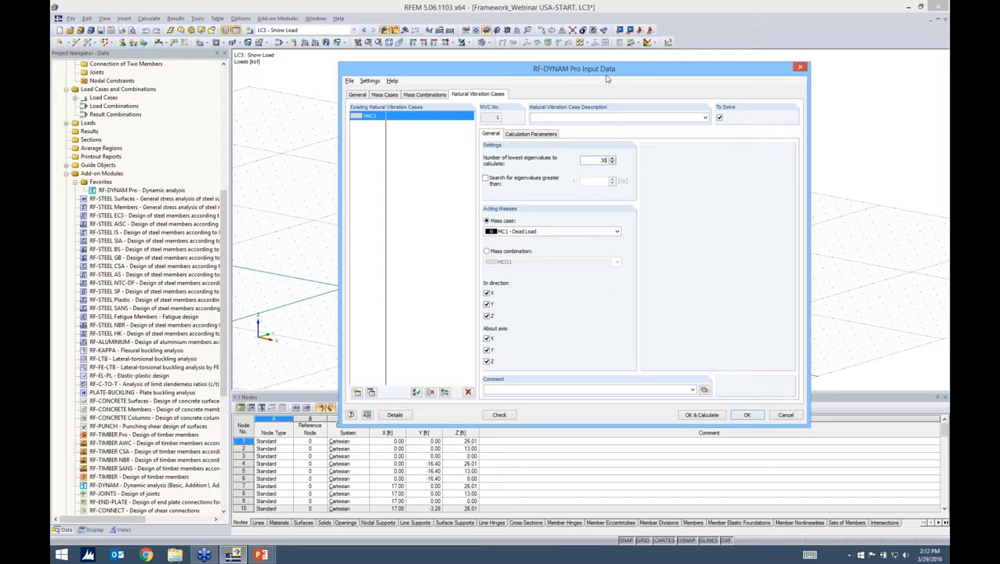
# Step: Assign mass combination MCO1 as the acting masses of natural vibration case NVC1
pyautogui.moveTo(614, 76); pyautogui.dragTo(607, 78)
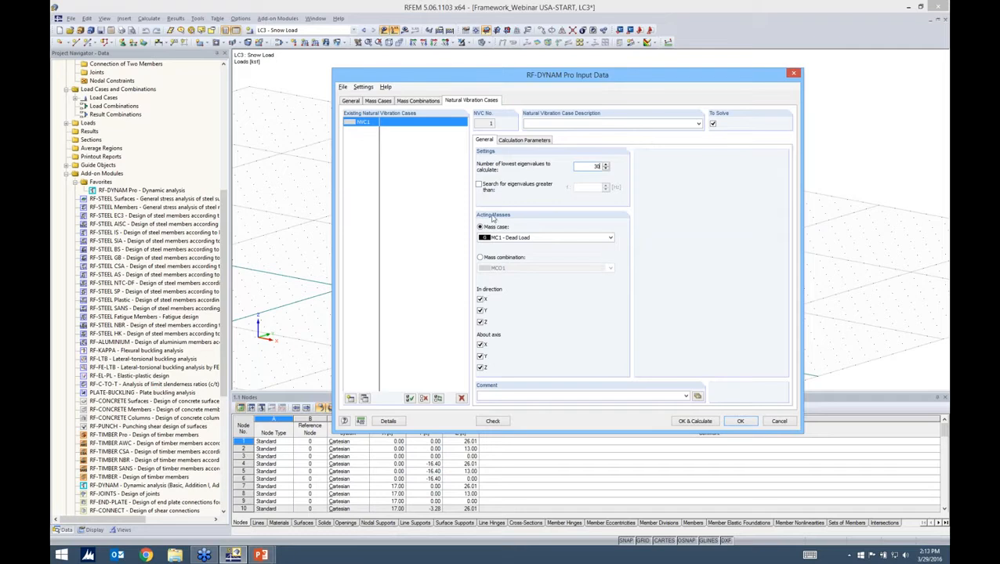
pyautogui.click(506, 239)
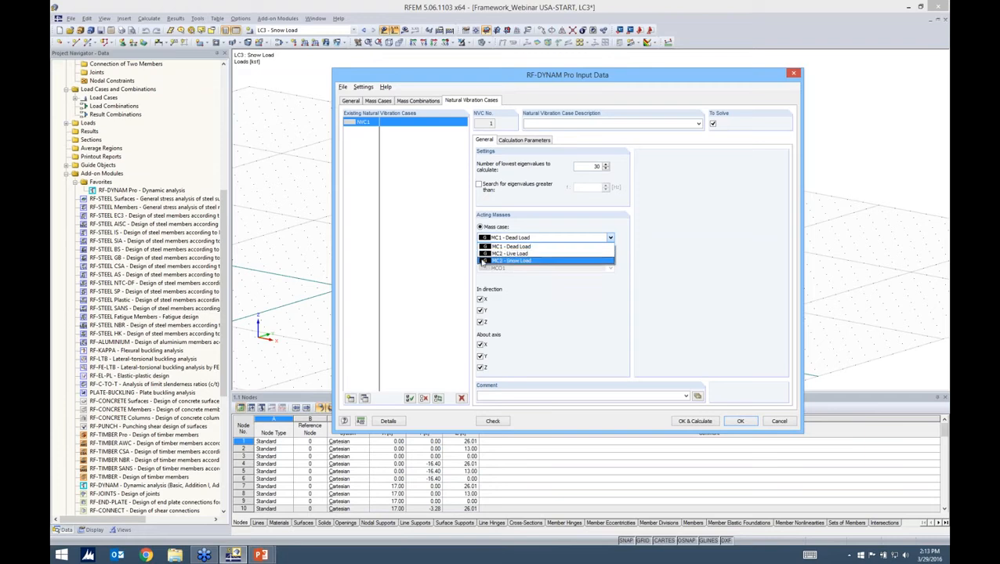
pyautogui.click(475, 260)
pyautogui.click(481, 258)
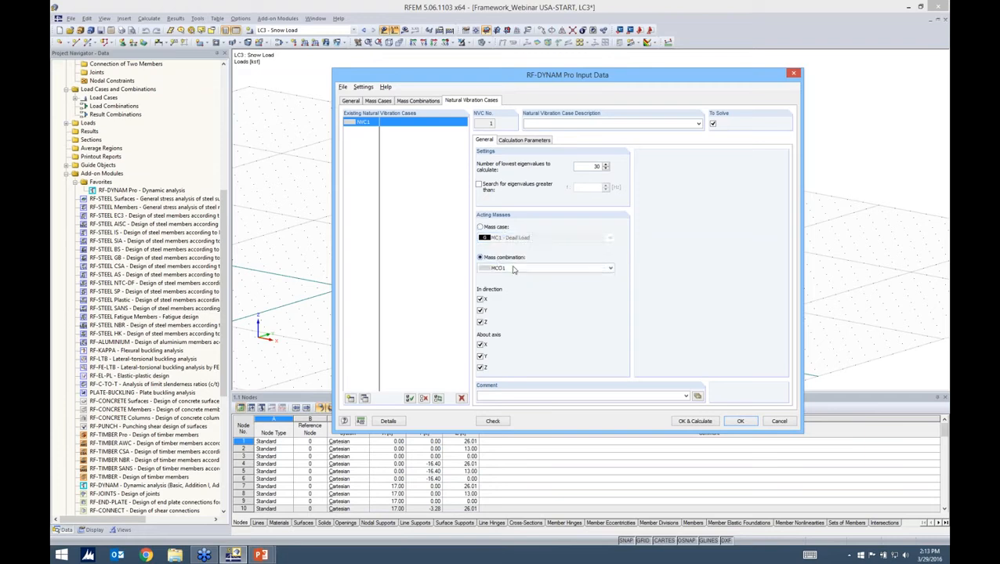
pyautogui.click(513, 269)
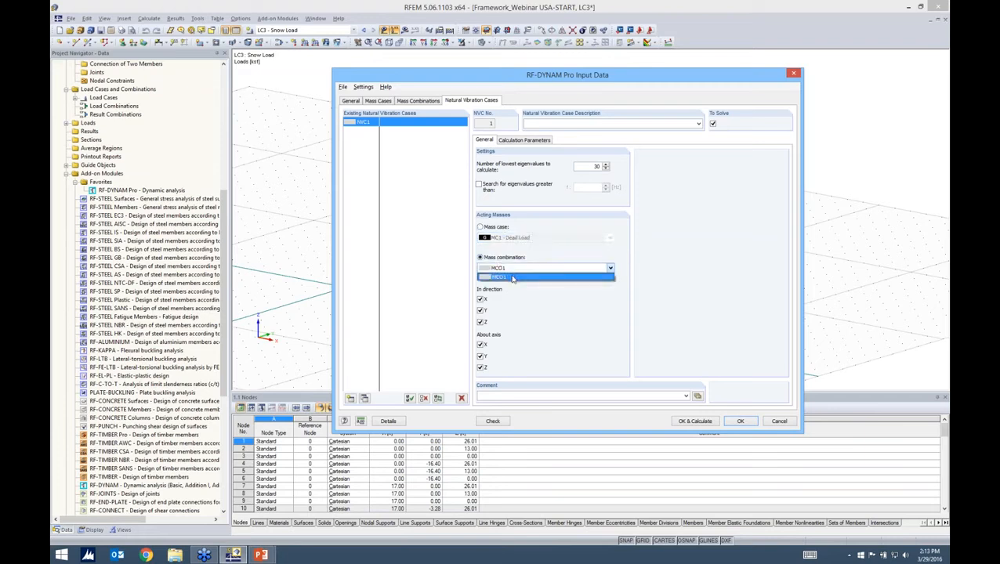
pyautogui.click(513, 278)
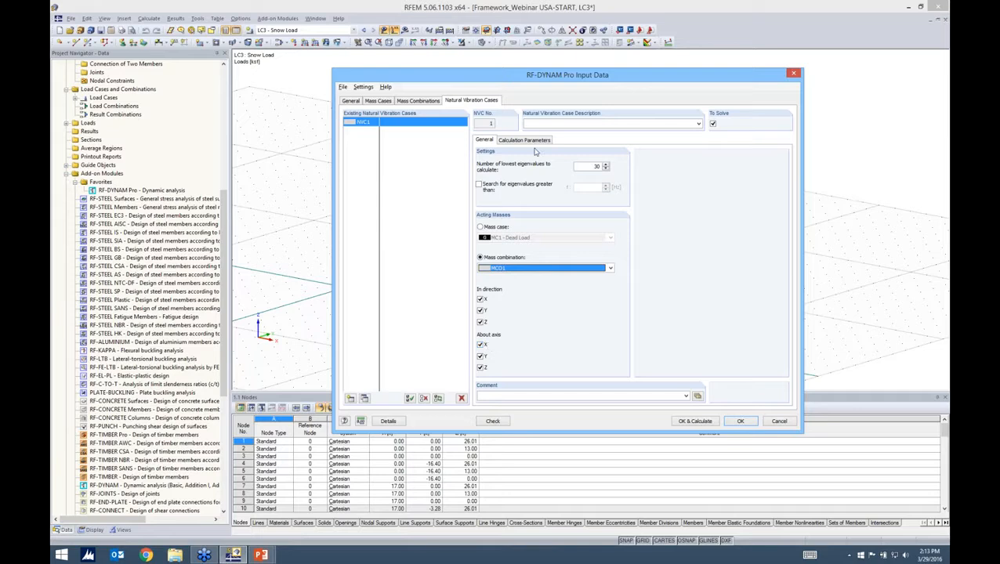
# Step: Exclude the masses acting about the X, Y and Z axes from natural vibration case NVC1
pyautogui.click(519, 141)
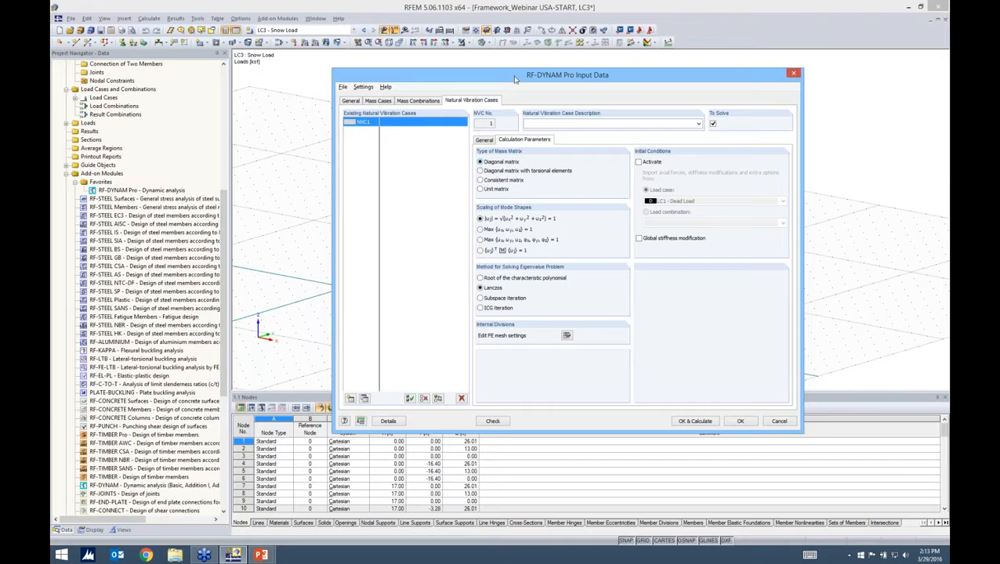
pyautogui.moveTo(514, 76); pyautogui.dragTo(554, 76)
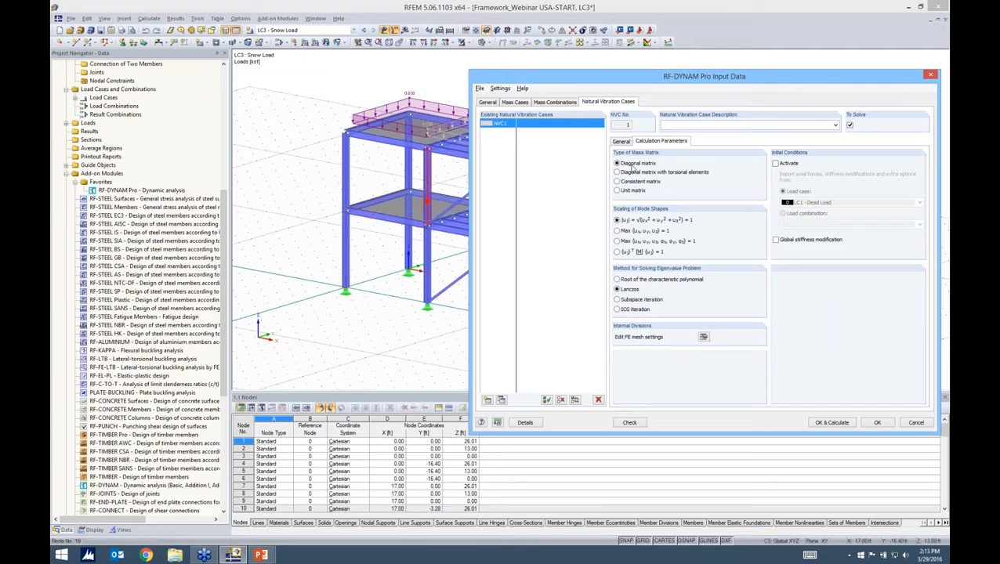
pyautogui.moveTo(594, 79); pyautogui.dragTo(510, 79)
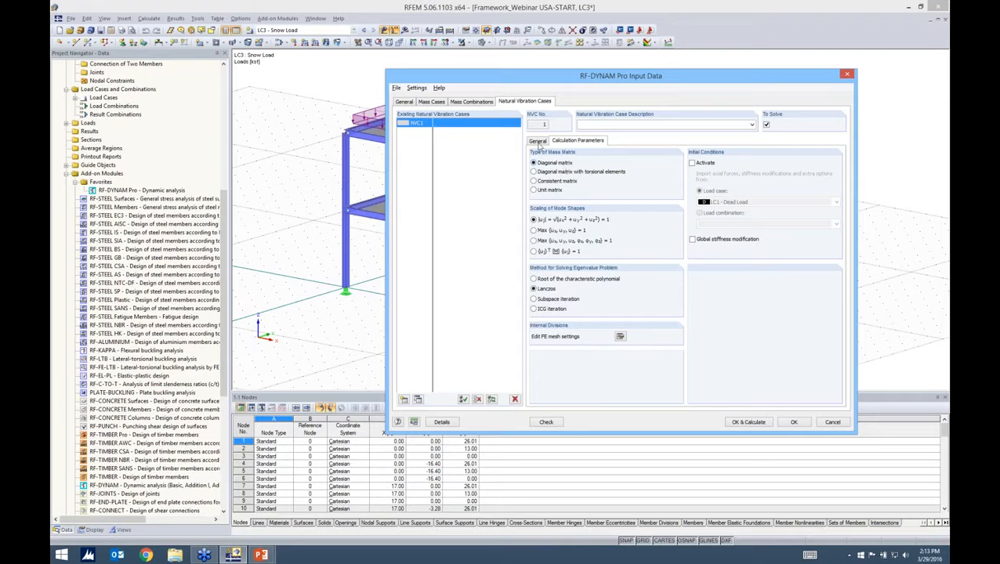
pyautogui.click(537, 142)
pyautogui.click(533, 358)
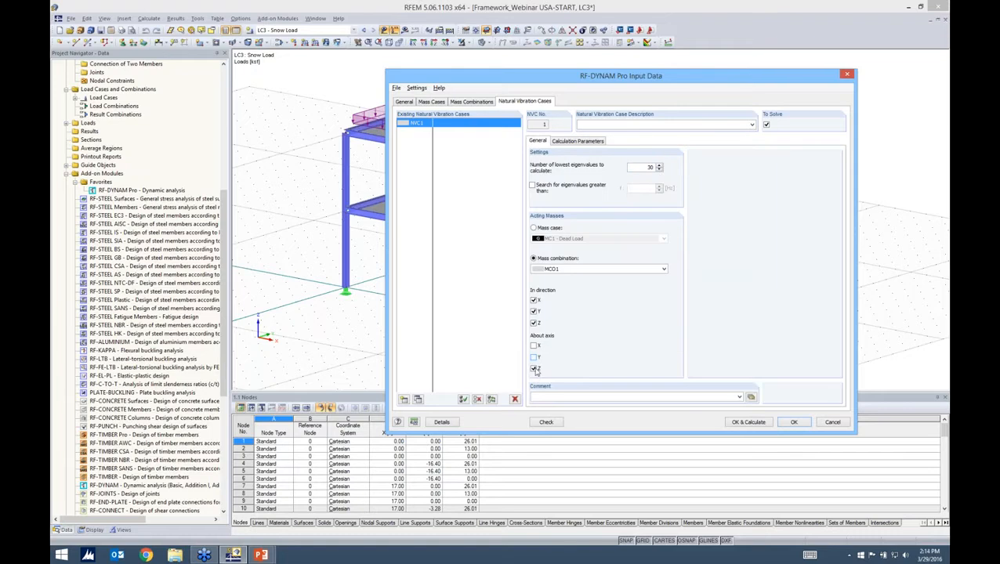
pyautogui.click(534, 369)
# Step: Enable manually defined additional nodal masses for mass case MC1, view their input table and return to NVC1's calculation parameters
pyautogui.click(572, 141)
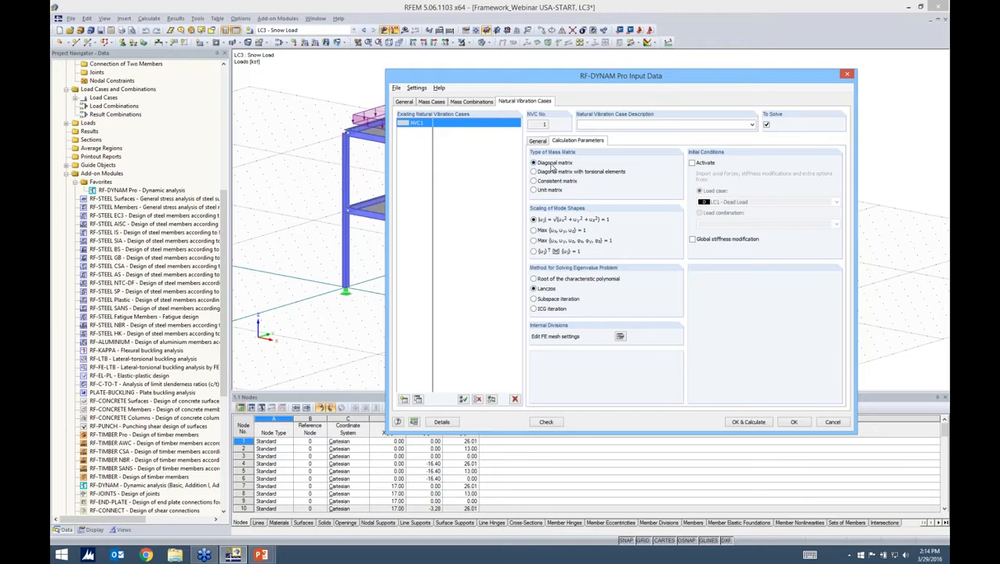
pyautogui.click(440, 105)
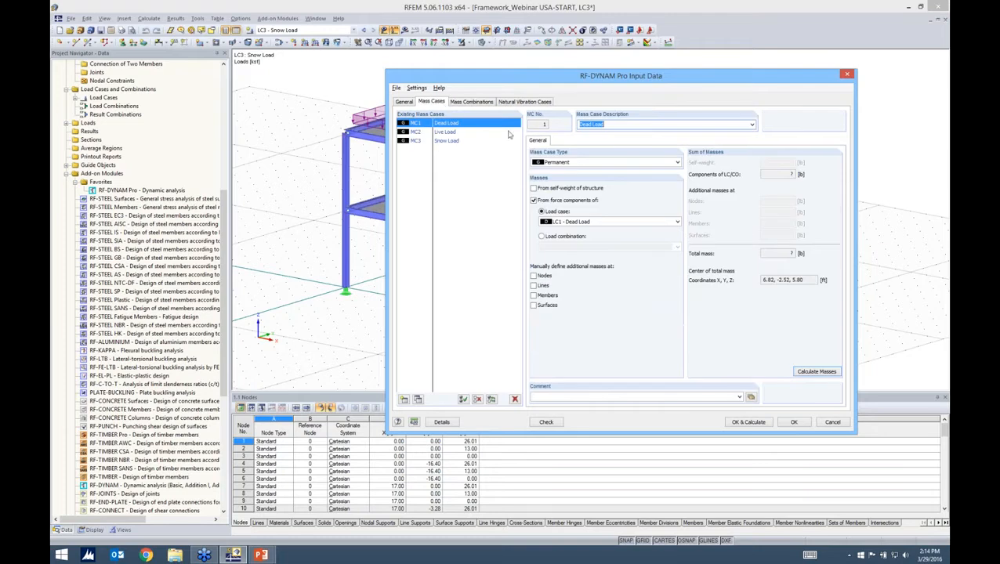
pyautogui.click(534, 276)
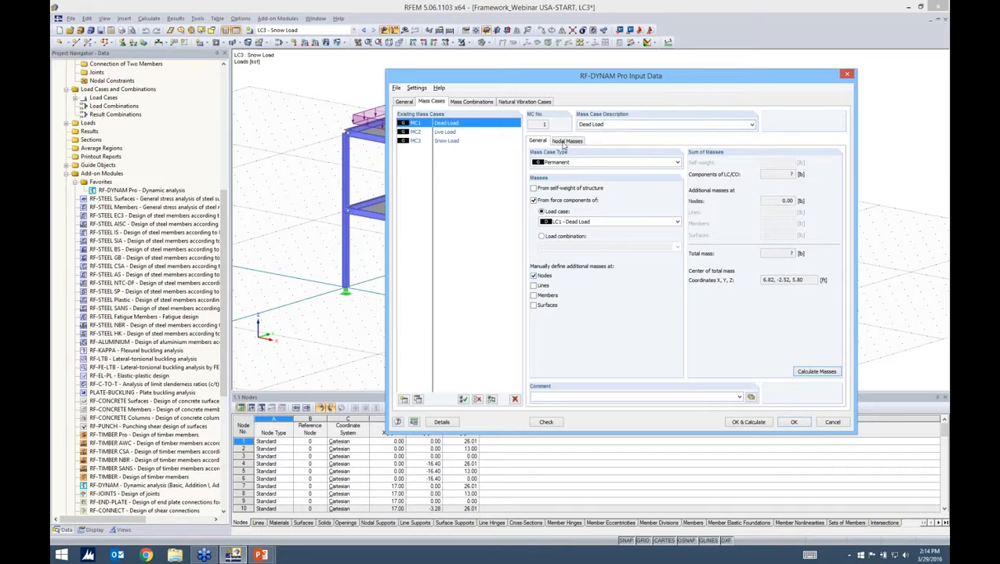
pyautogui.click(565, 142)
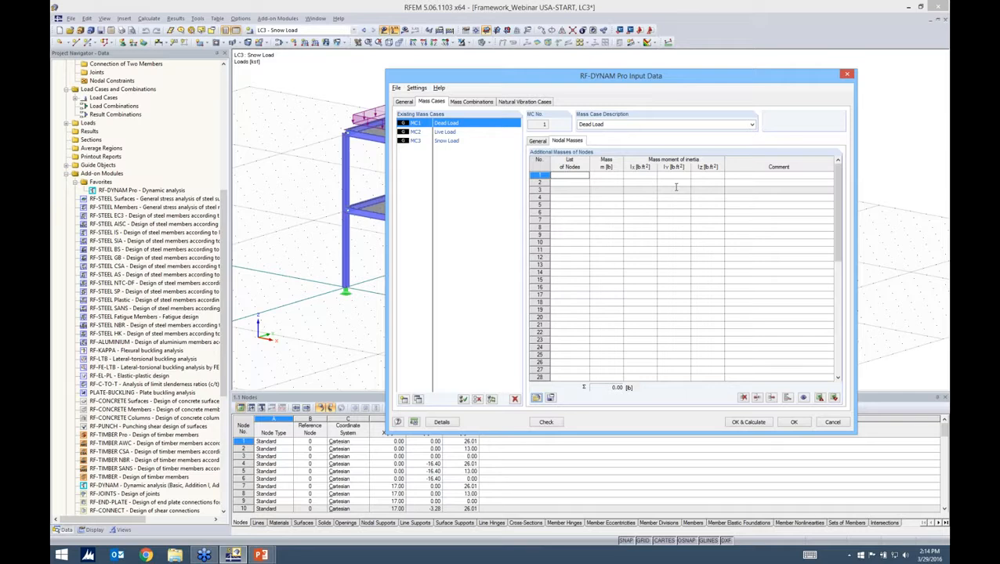
pyautogui.click(524, 101)
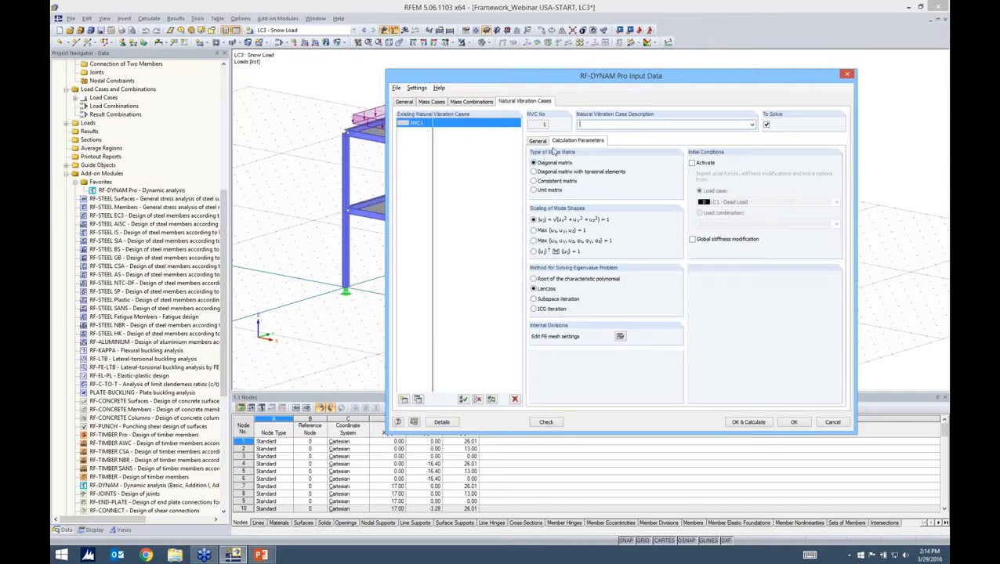
pyautogui.click(431, 101)
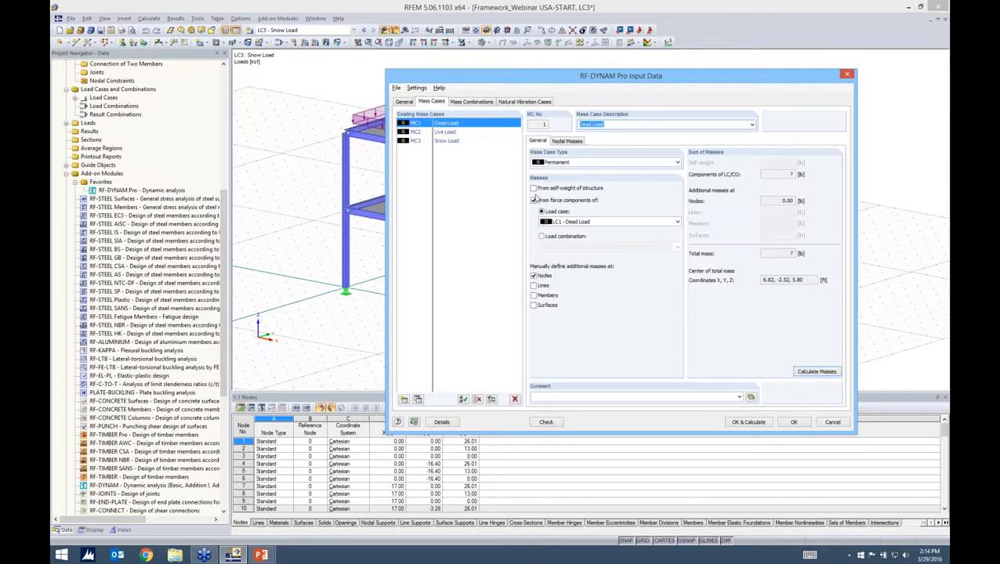
pyautogui.click(535, 103)
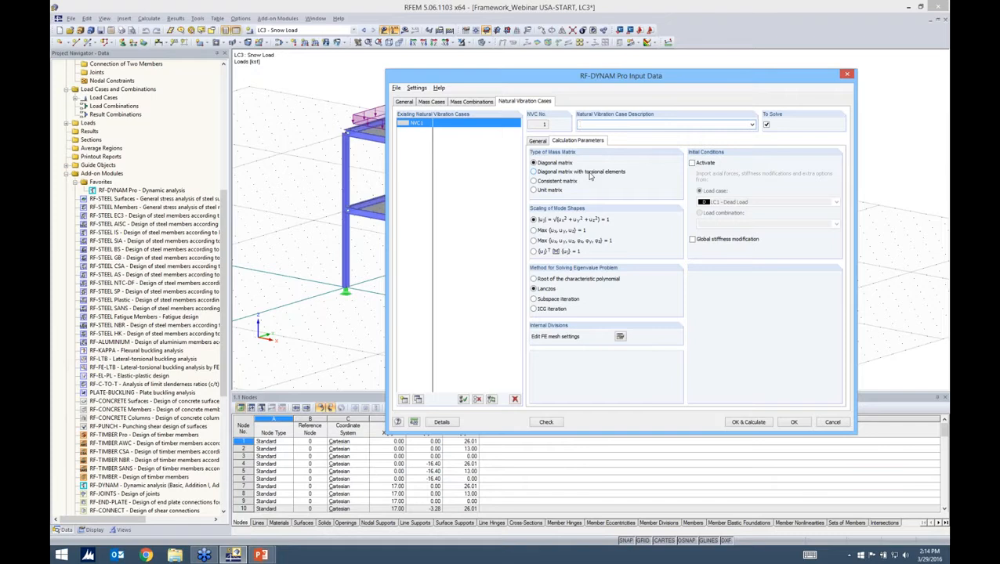
# Step: Review the FE mesh settings for the internal divisions of NVC1 and close them
pyautogui.moveTo(589, 177); pyautogui.dragTo(639, 284)
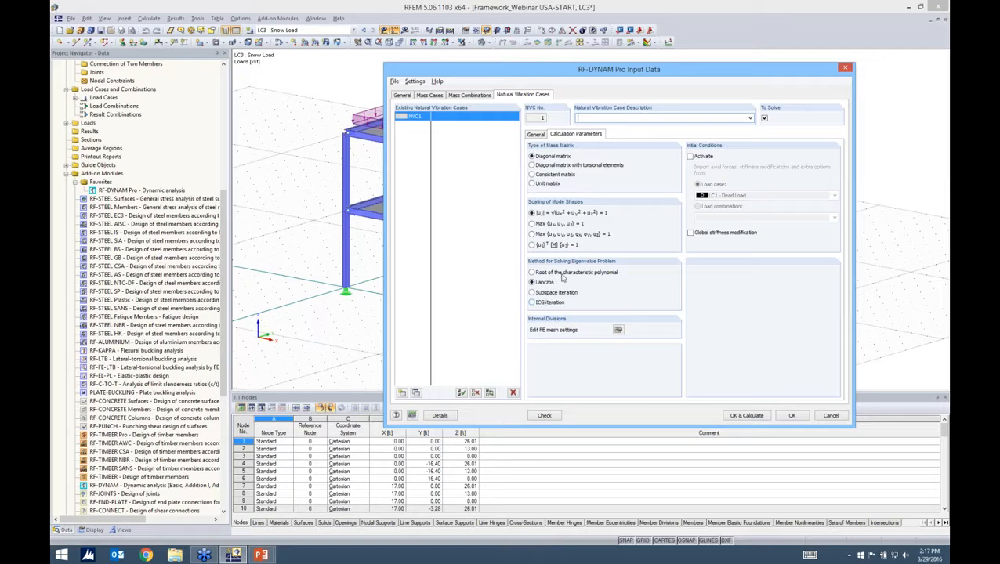
pyautogui.click(618, 331)
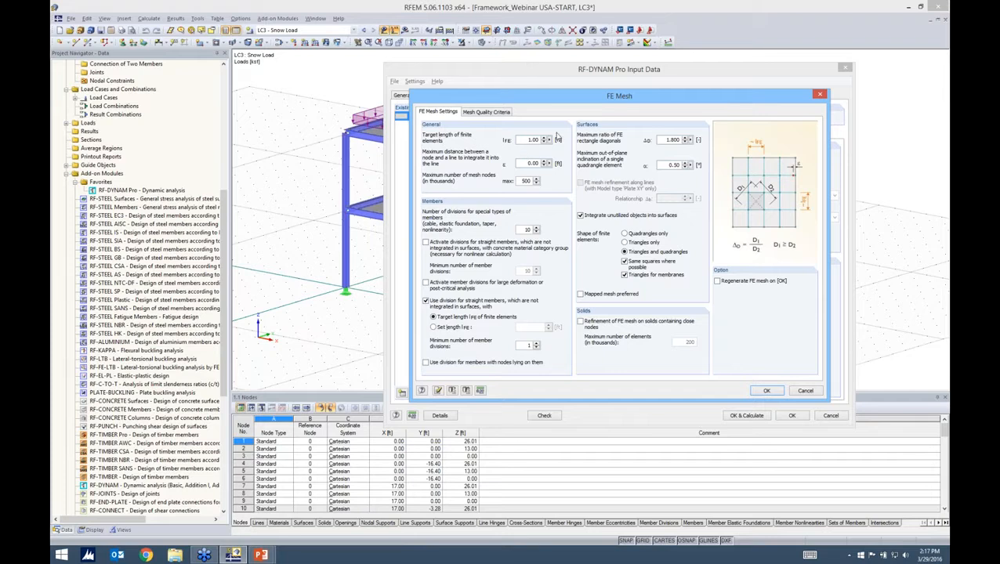
pyautogui.click(766, 391)
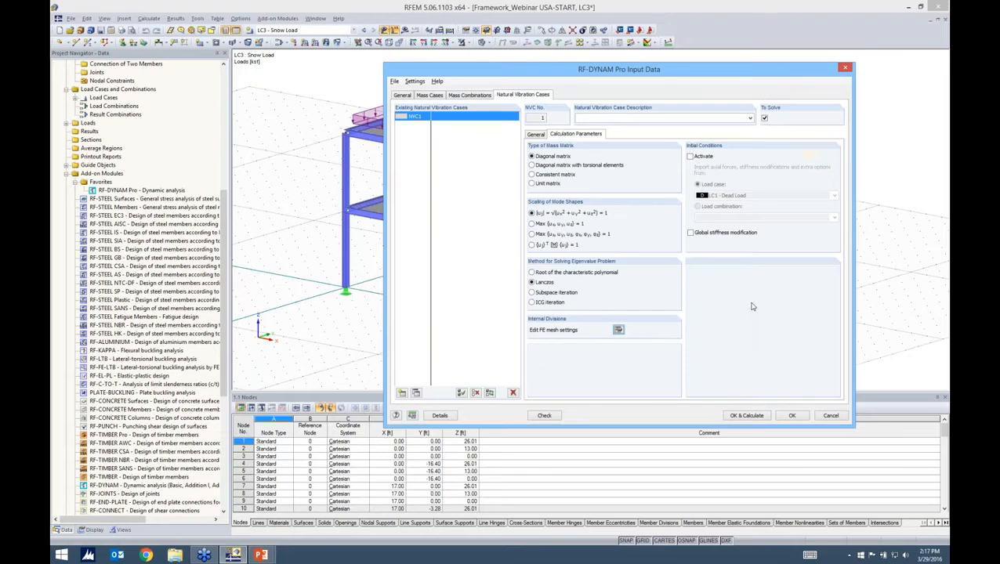
# Step: Activate initial conditions for NVC1 with load case LC1 - Dead Load as the source, and accept the module input data
pyautogui.click(689, 157)
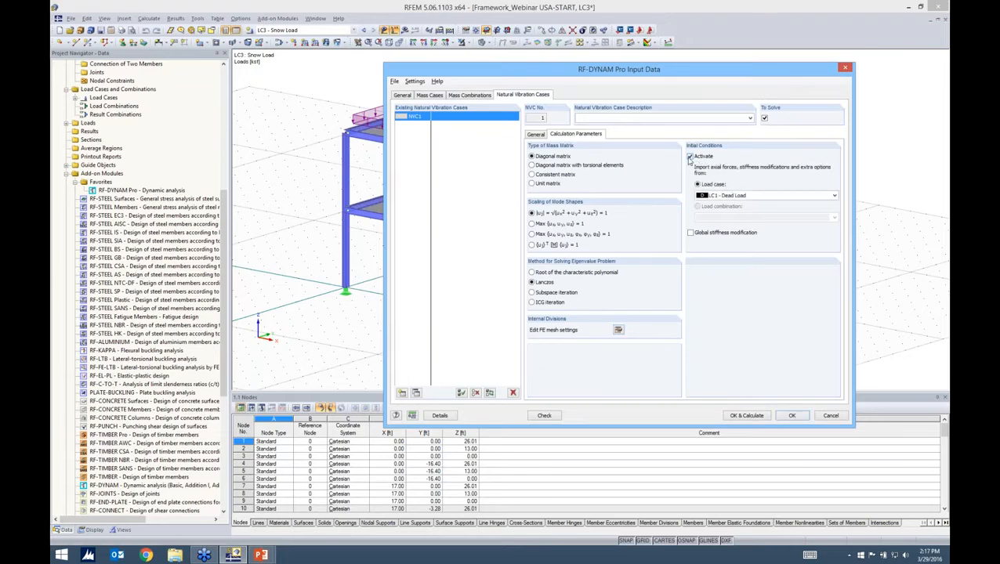
pyautogui.moveTo(639, 71); pyautogui.dragTo(600, 65)
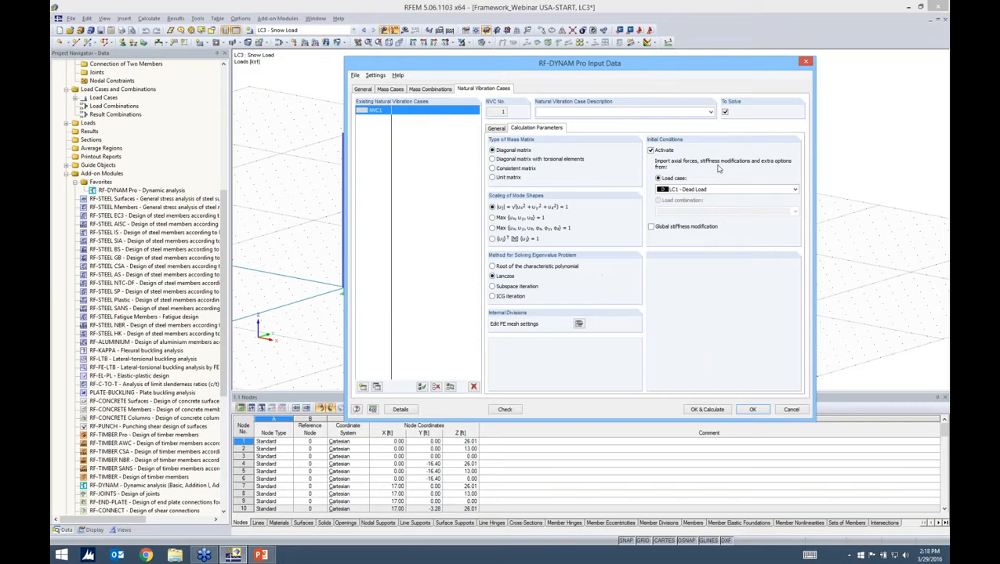
pyautogui.click(679, 189)
pyautogui.click(750, 410)
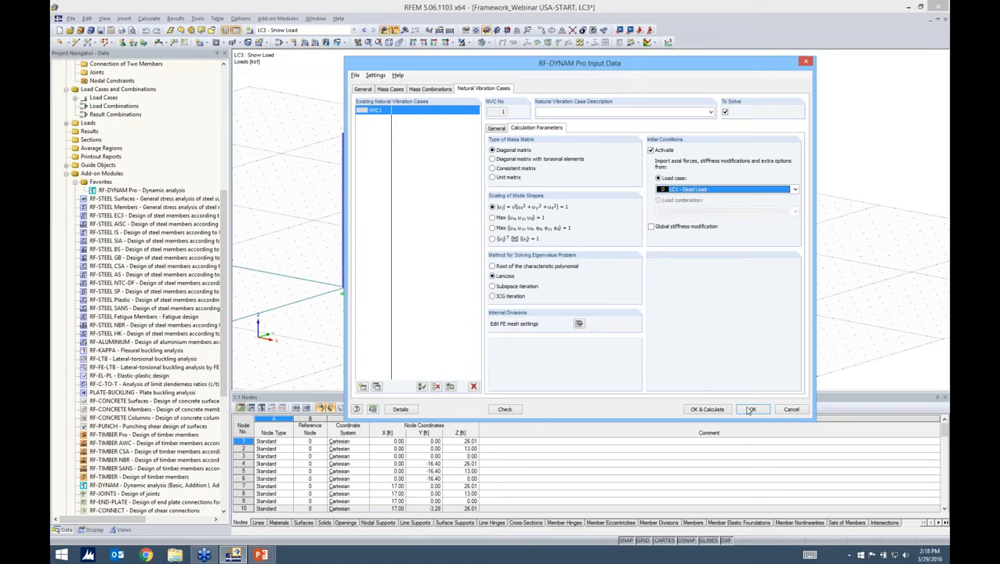
pyautogui.click(749, 410)
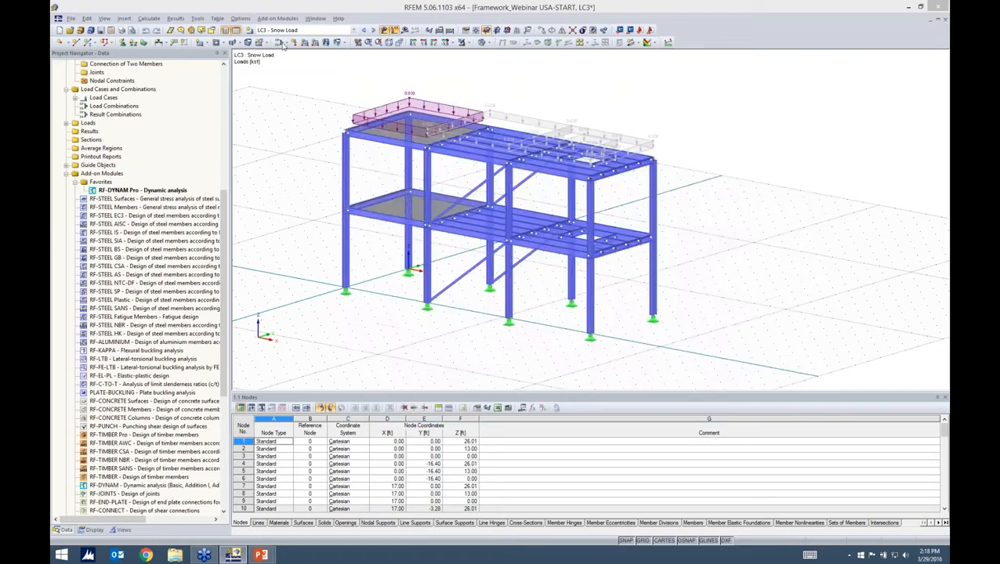
# Step: Activate the Modify stiffness and Extra options settings for load case LC1 and view the options each one offers
pyautogui.click(281, 42)
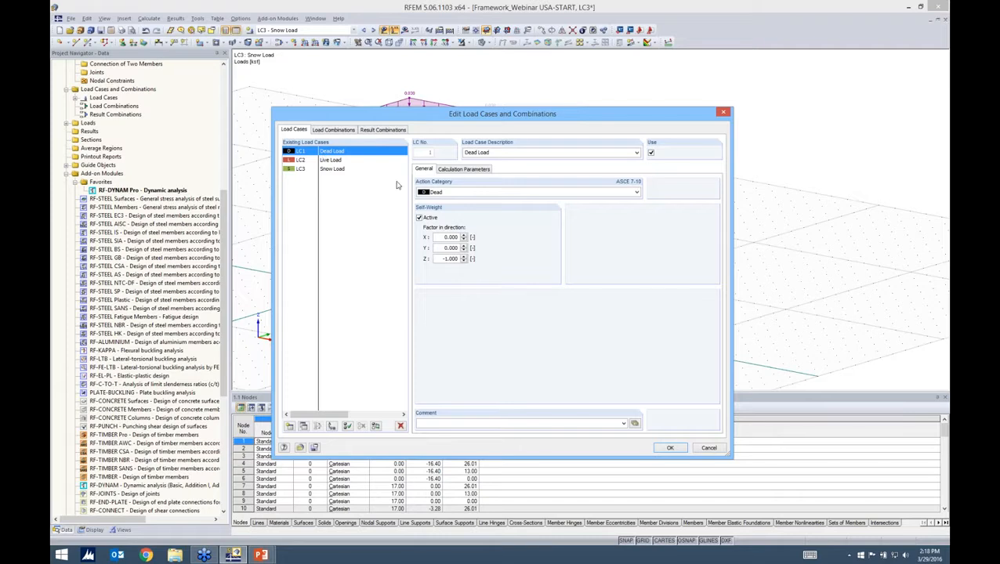
pyautogui.click(448, 169)
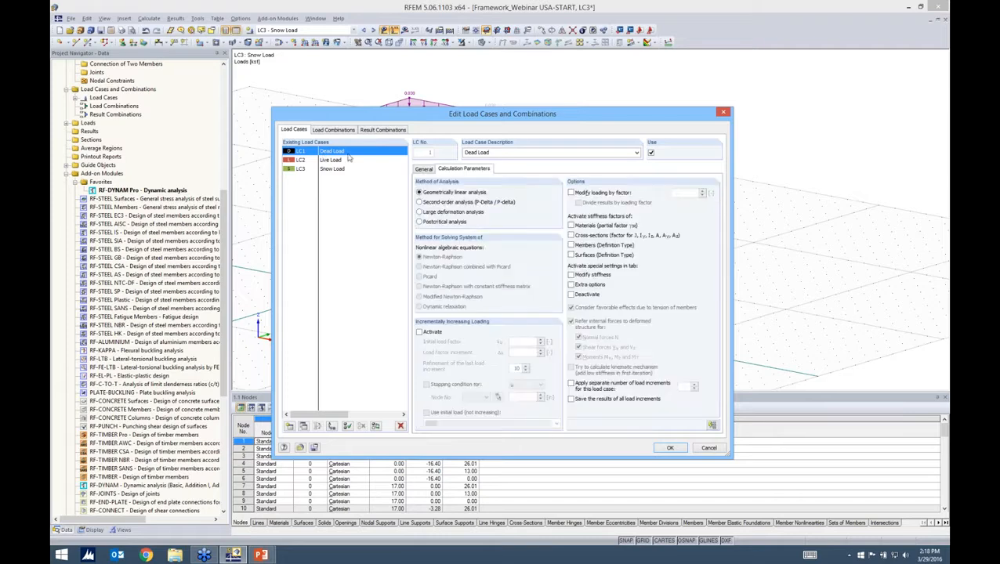
pyautogui.click(571, 275)
pyautogui.press('Tab')
pyautogui.press('space')
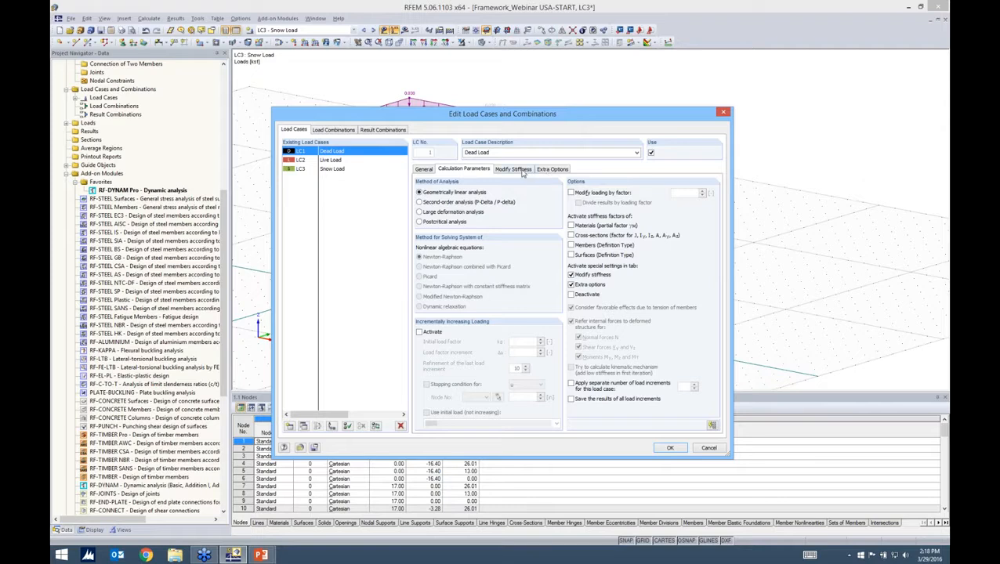
pyautogui.click(519, 170)
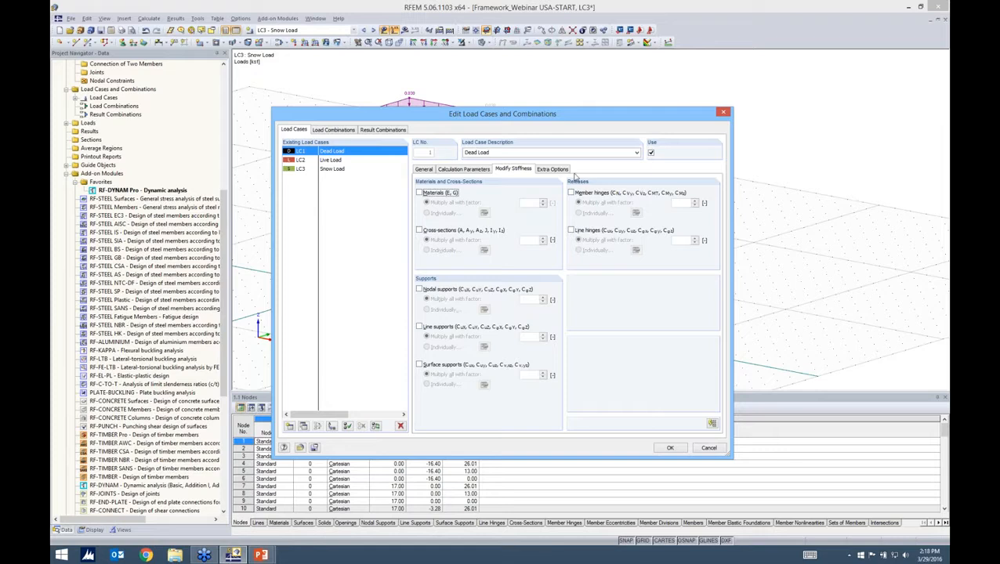
pyautogui.click(552, 169)
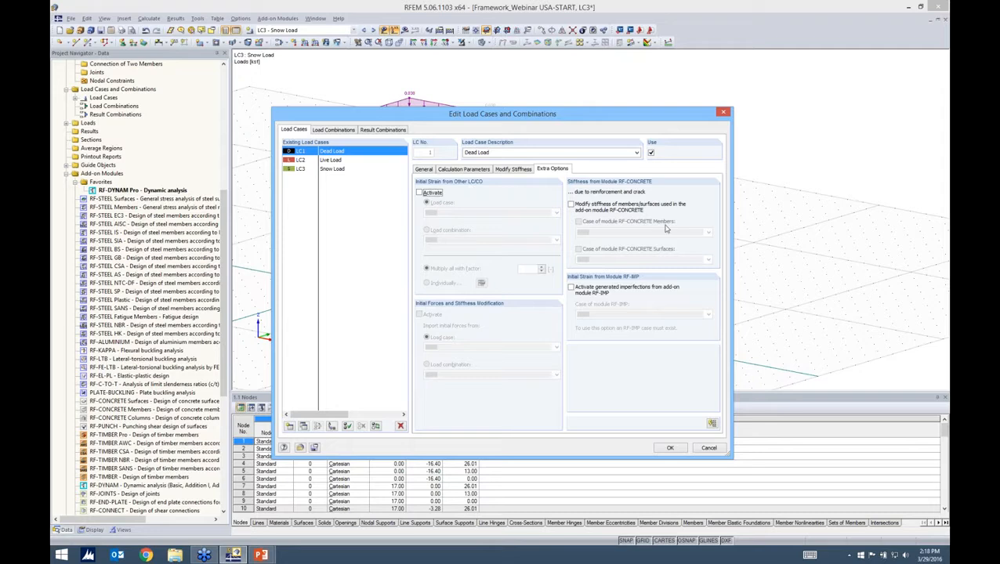
# Step: Deactivate the Modify stiffness and Extra options settings of load case LC1 and accept the load case data
pyautogui.click(463, 169)
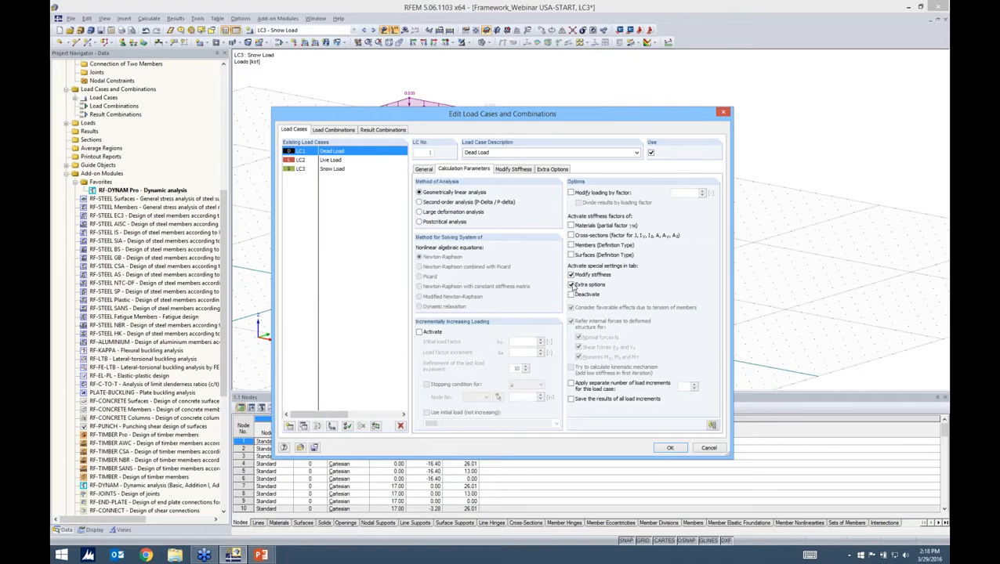
pyautogui.click(571, 275)
pyautogui.click(670, 447)
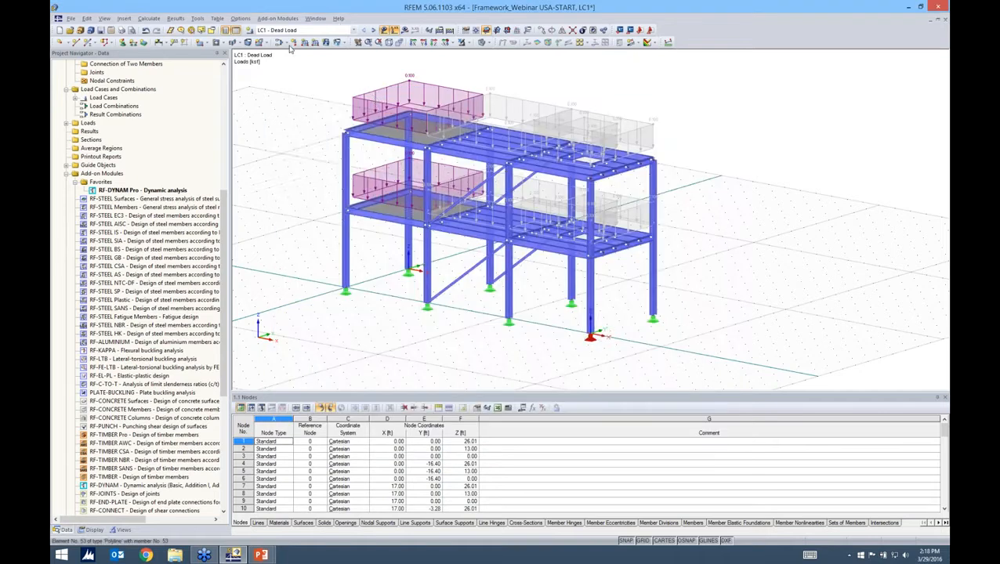
# Step: Reopen RF-DYNAM Pro, deactivate the initial conditions of NVC1 and calculate the natural vibration case
pyautogui.click(277, 18)
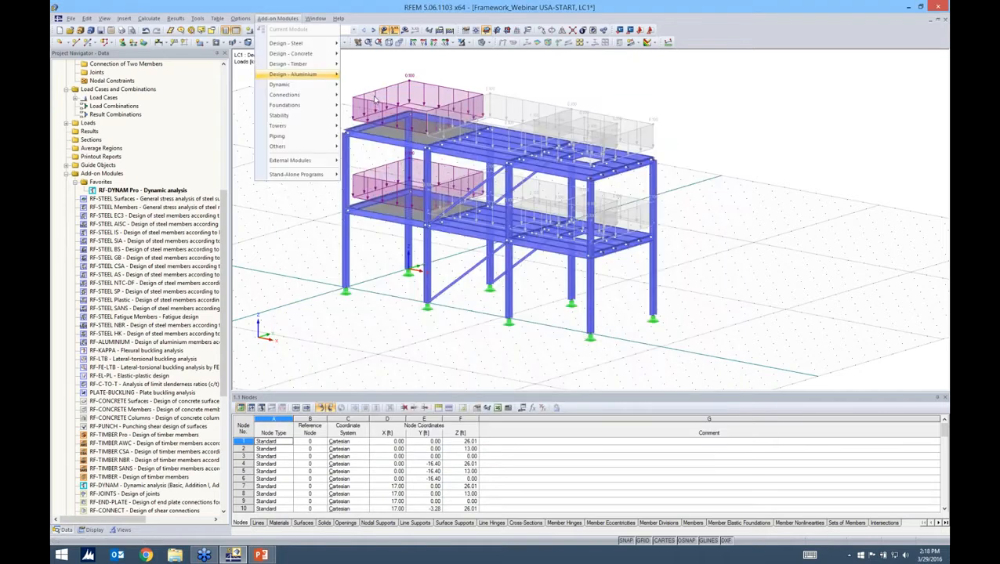
pyautogui.click(471, 150)
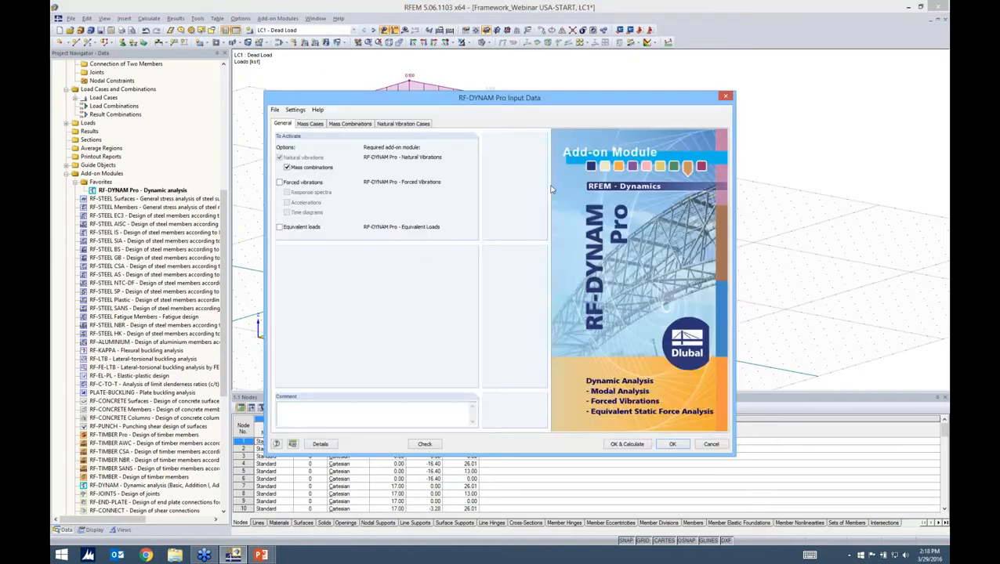
pyautogui.hotkey('ctrl', 'Tab')
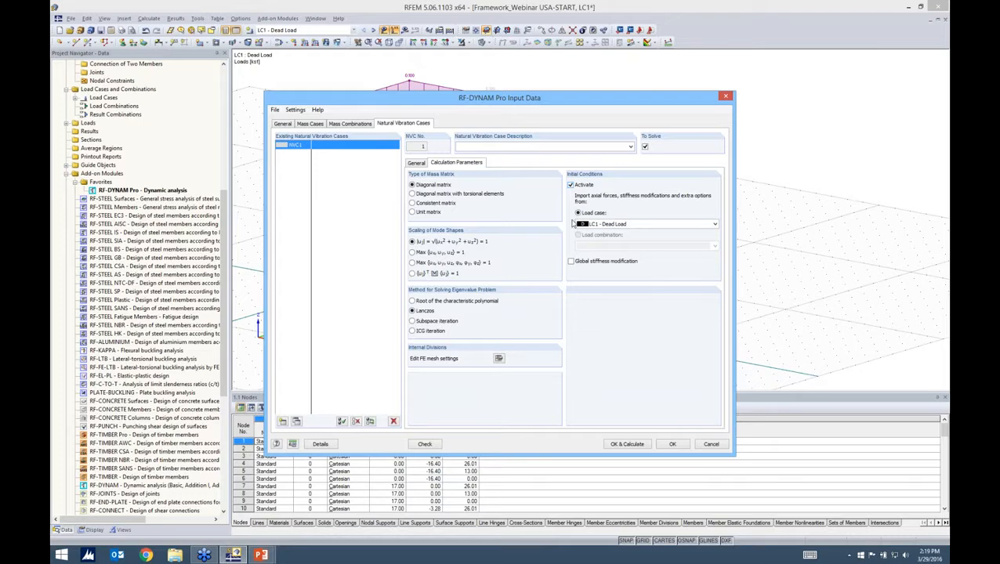
pyautogui.click(570, 186)
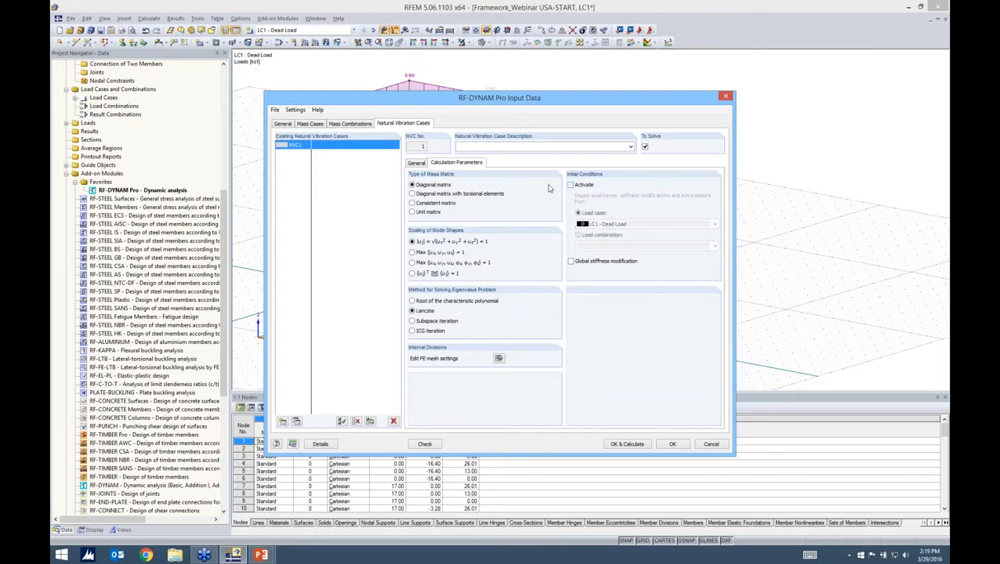
pyautogui.click(417, 163)
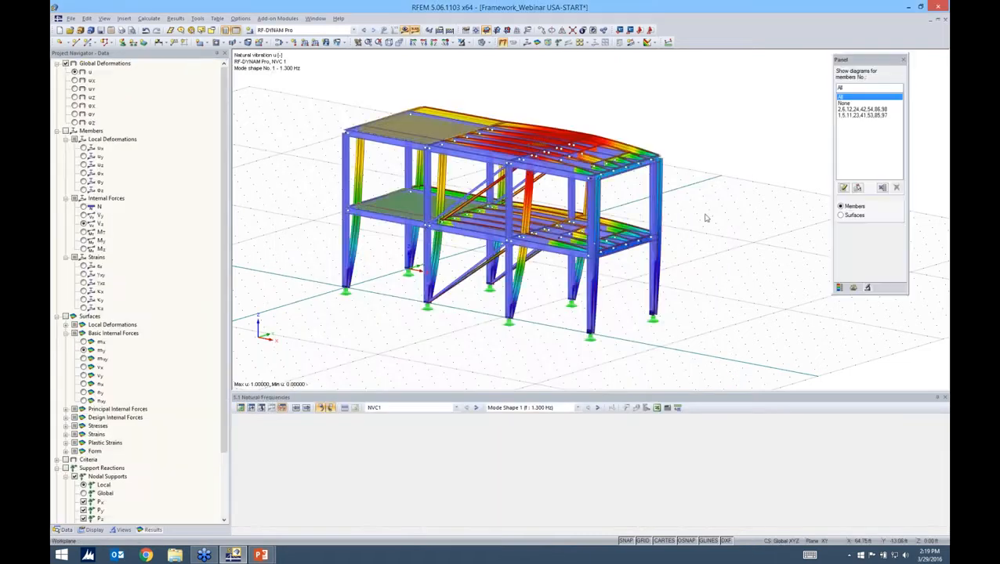
# Step: Enlarge the natural frequencies results table so that more modes are listed
pyautogui.moveTo(501, 236); pyautogui.dragTo(535, 216, button='middle')
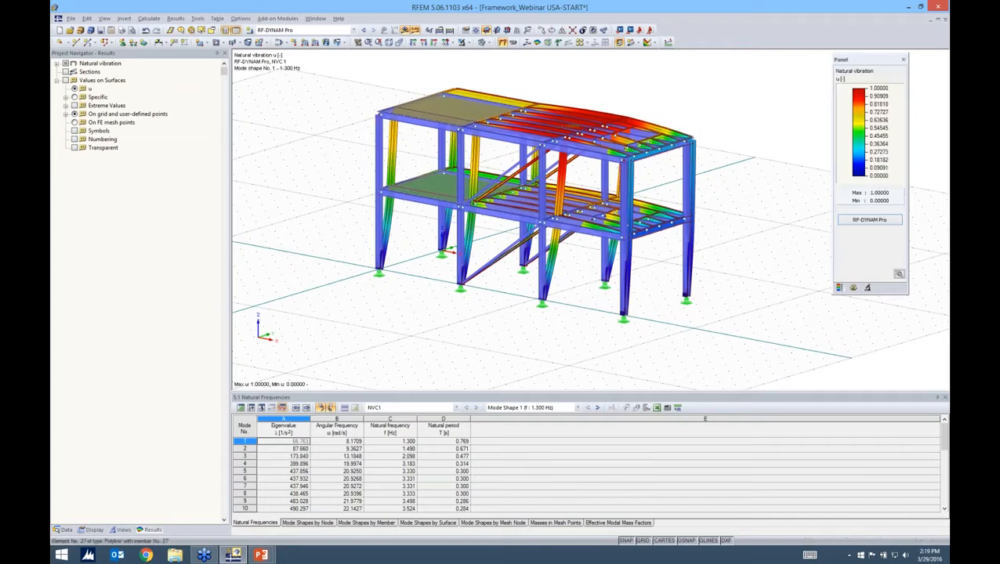
pyautogui.moveTo(580, 235)
pyautogui.mouseDown(button='middle')
pyautogui.moveTo(565, 225)
pyautogui.moveTo(565, 242)
pyautogui.mouseUp(button='middle')
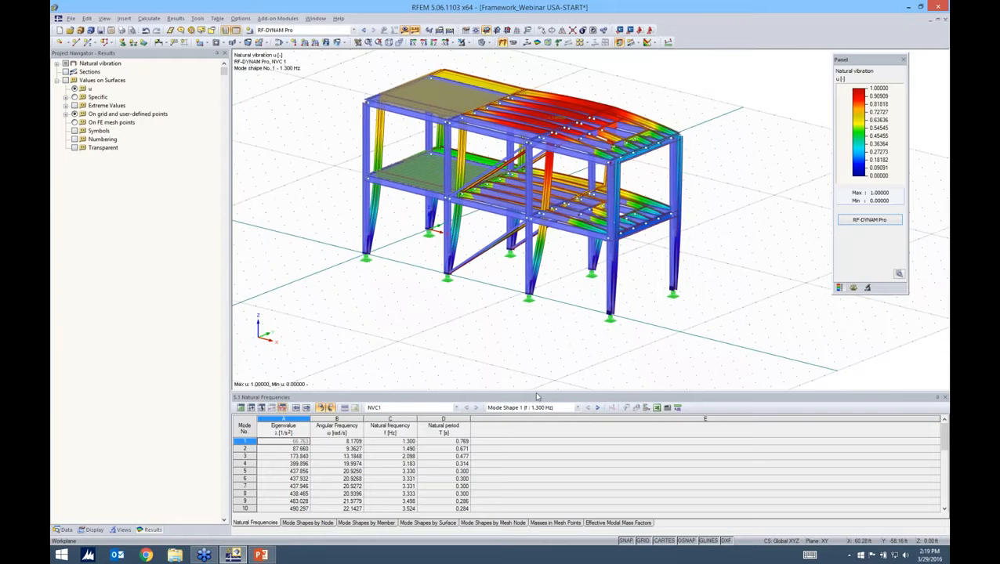
pyautogui.moveTo(590, 392); pyautogui.dragTo(590, 339)
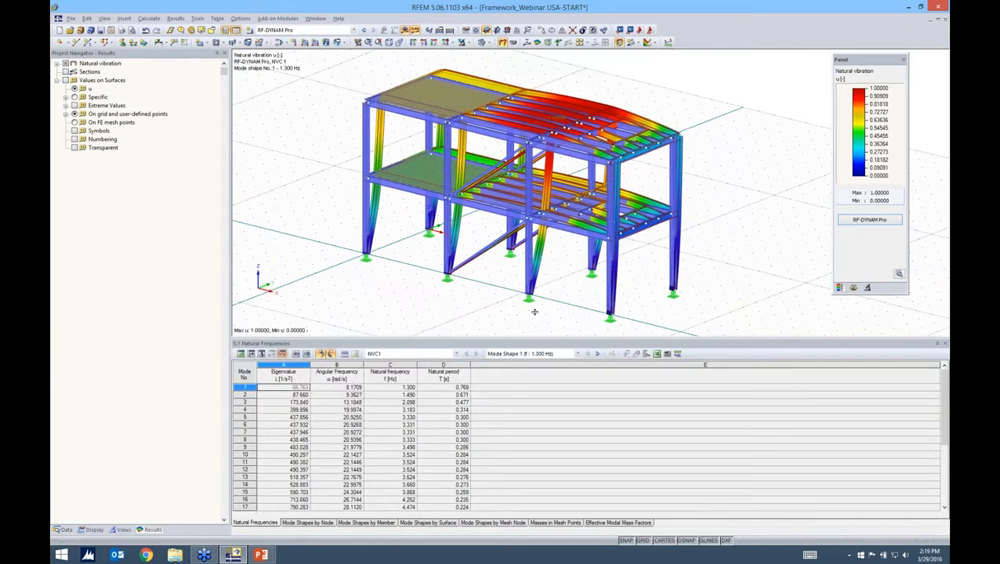
pyautogui.moveTo(534, 311); pyautogui.dragTo(534, 313)
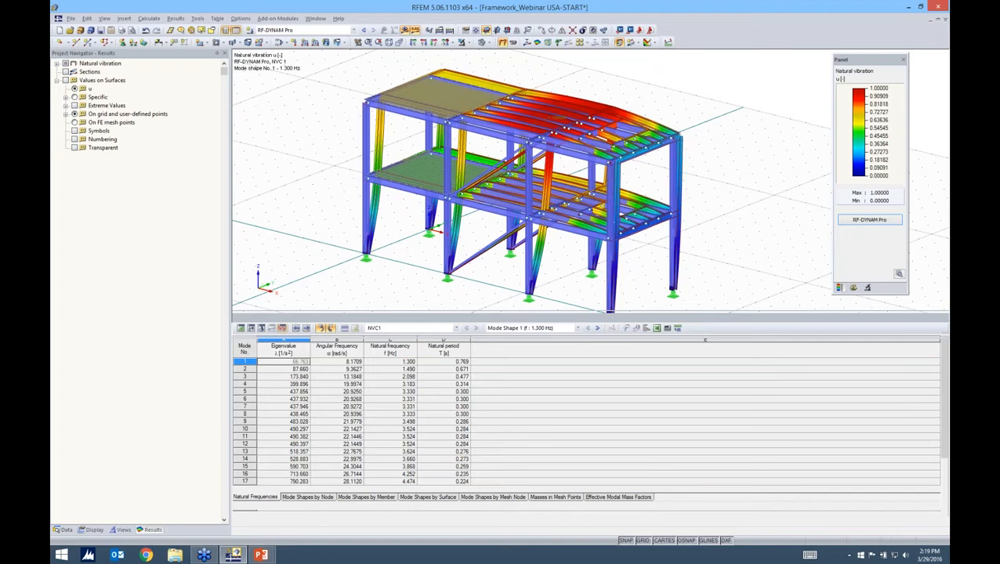
# Step: Step through the mode shapes of NVC1 from mode 1 to mode 7 on the deformed framework
pyautogui.click(525, 329)
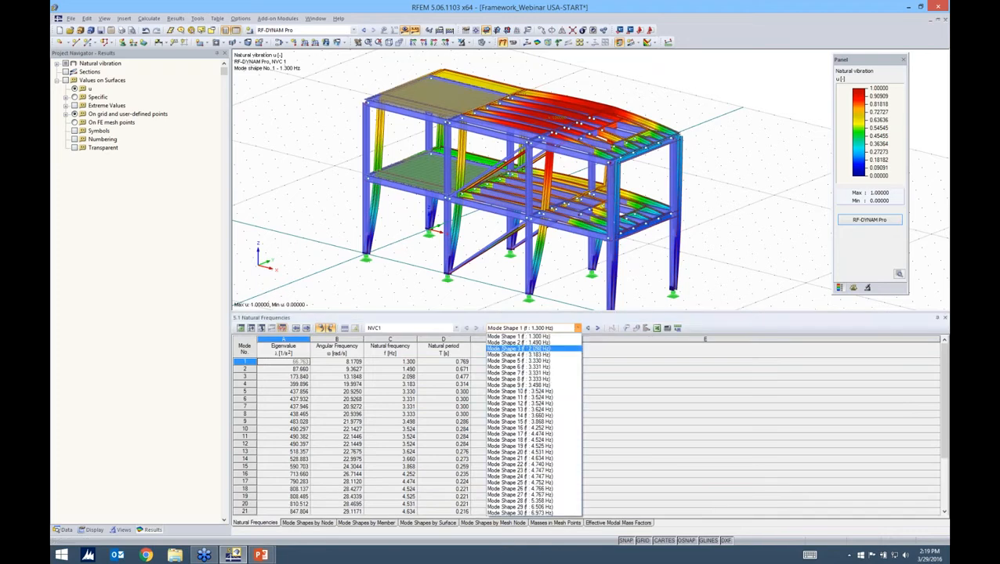
pyautogui.click(509, 349)
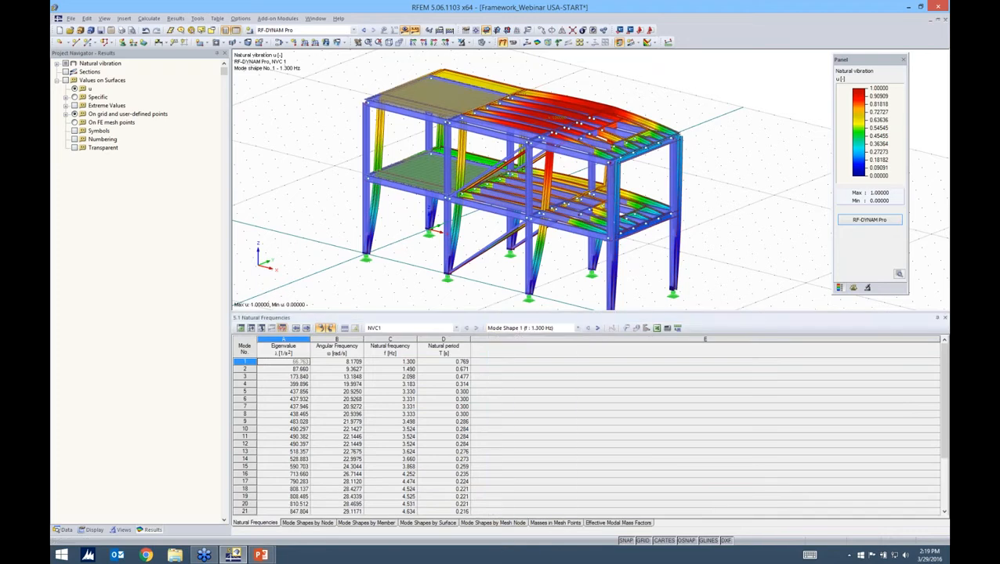
pyautogui.click(597, 328)
pyautogui.click(597, 329)
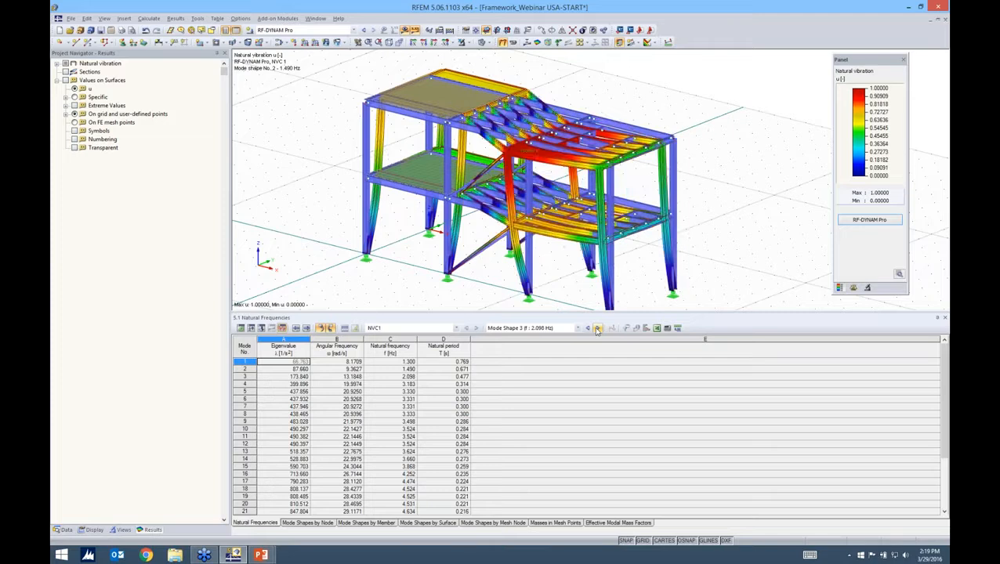
pyautogui.click(597, 328)
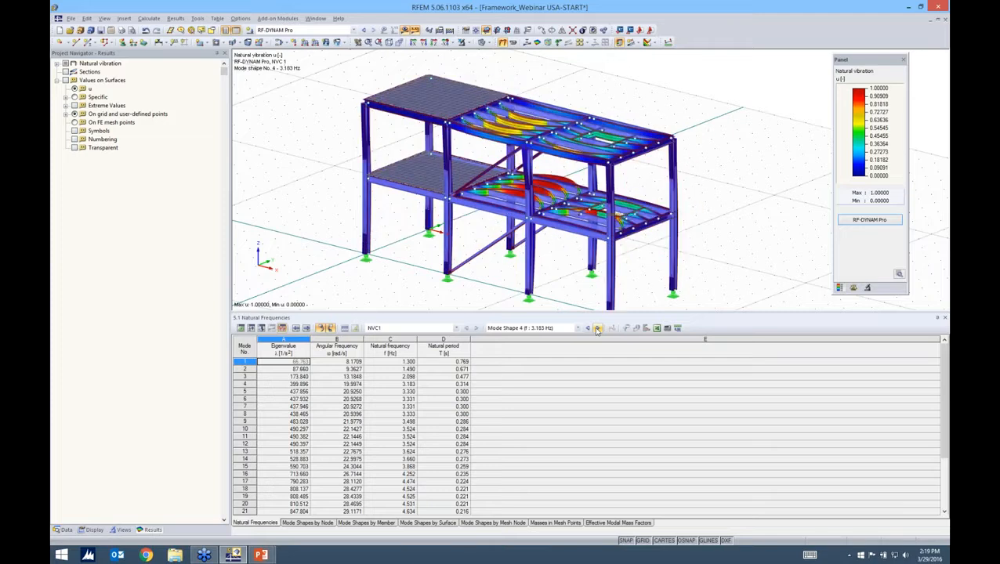
pyautogui.click(597, 328)
pyautogui.click(597, 329)
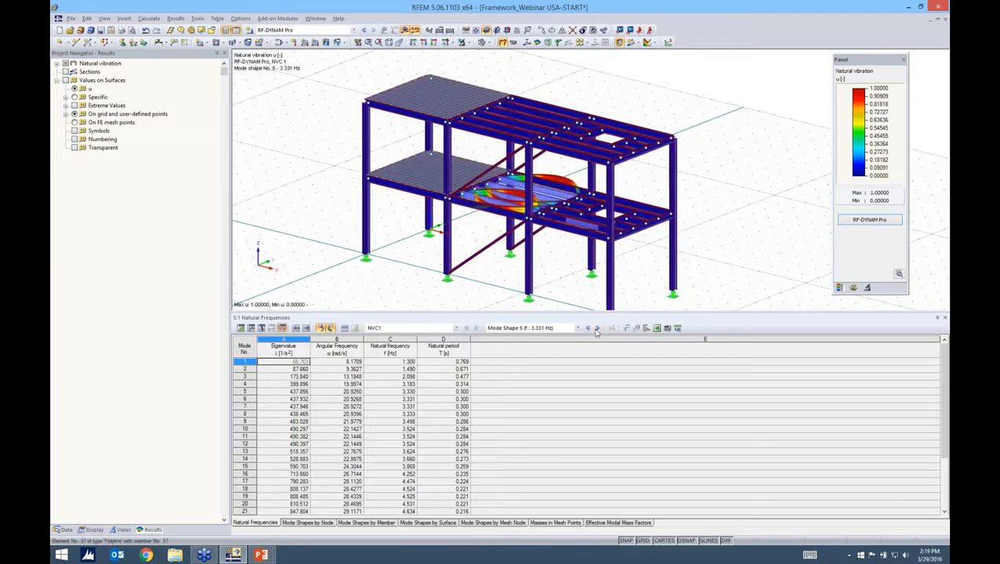
pyautogui.click(597, 328)
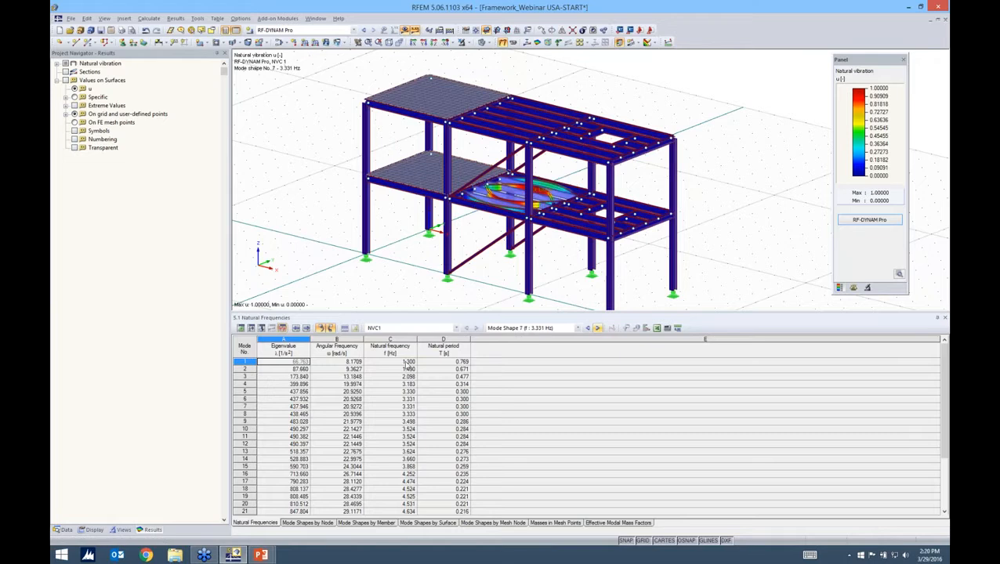
# Step: Display mode shapes 5, 8, 11, 15 and 17 on the model by choosing their rows in the natural frequencies table
pyautogui.click(284, 392)
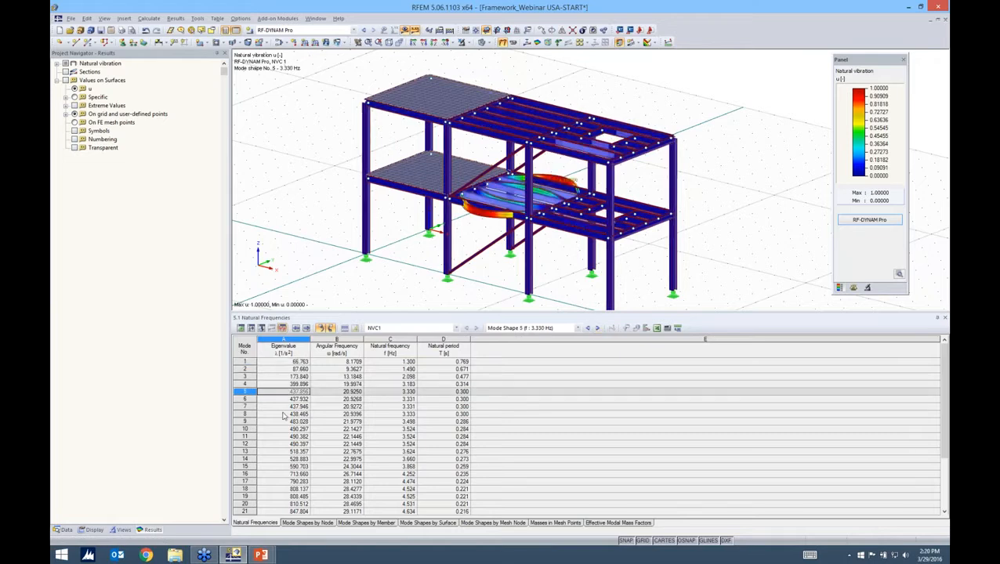
pyautogui.click(283, 414)
pyautogui.click(284, 436)
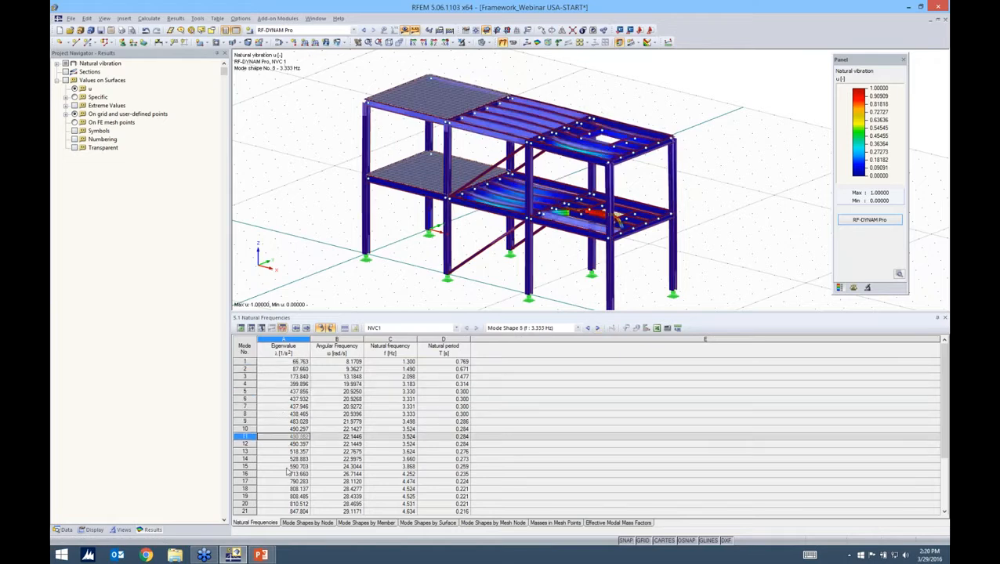
pyautogui.click(286, 466)
pyautogui.click(287, 481)
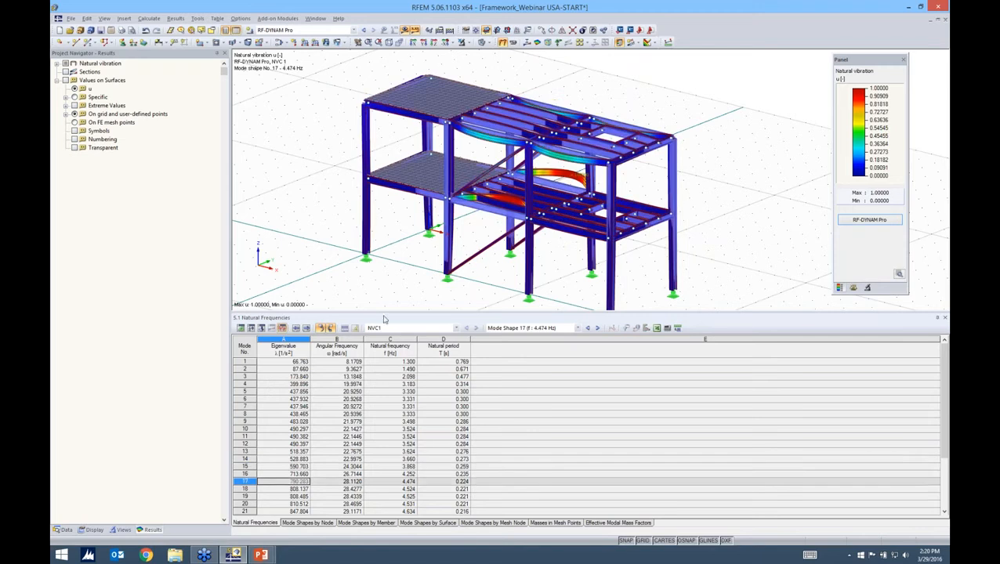
# Step: Enlarge the natural frequencies table further, keep NVC1 as the displayed case and show mode shape 2
pyautogui.moveTo(384, 313); pyautogui.dragTo(385, 279)
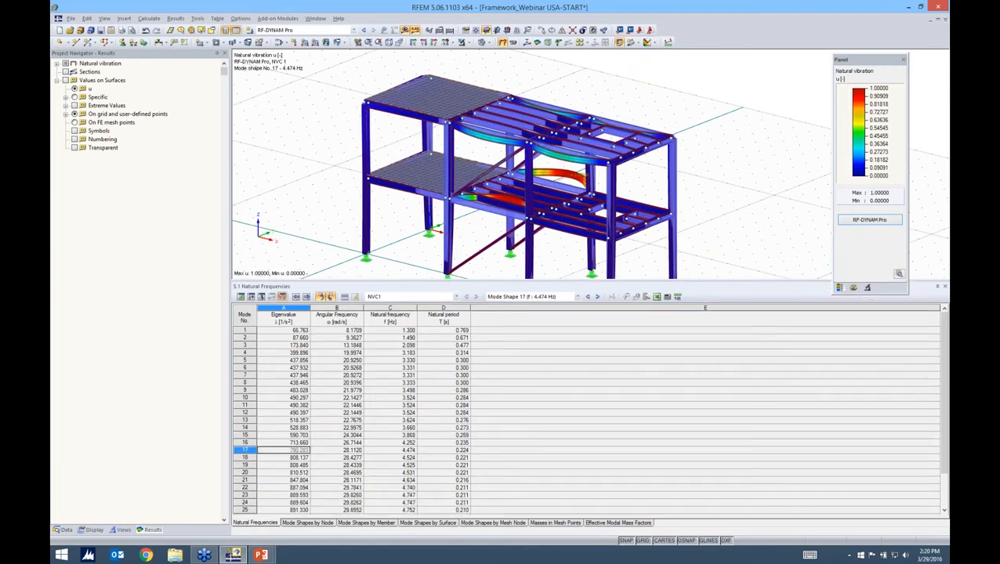
pyautogui.click(386, 297)
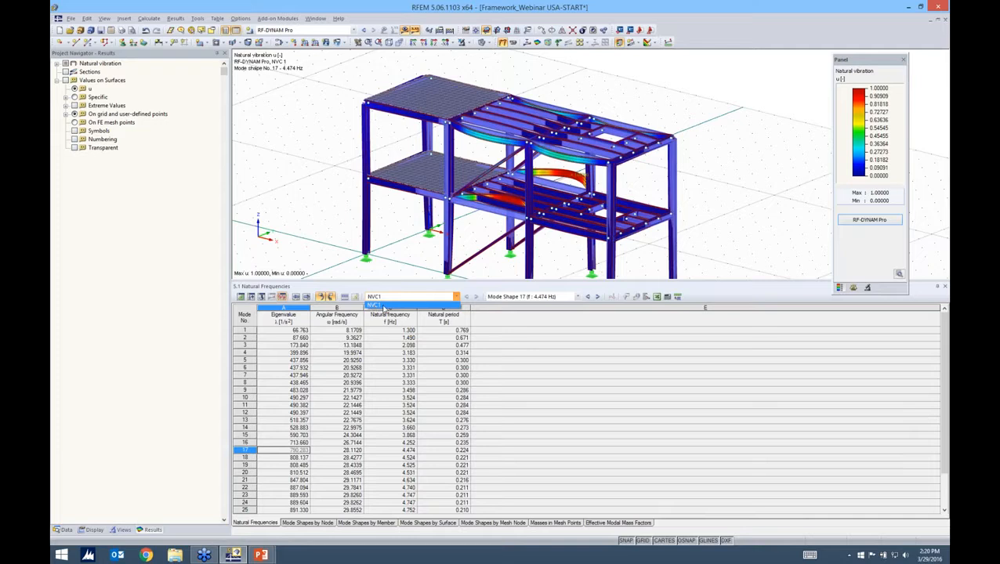
pyautogui.click(383, 308)
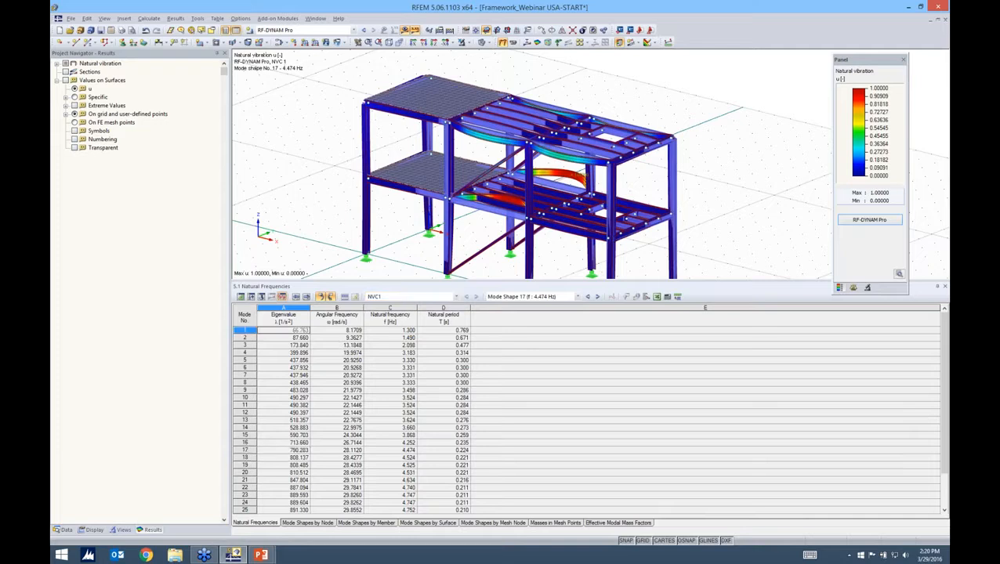
pyautogui.click(274, 338)
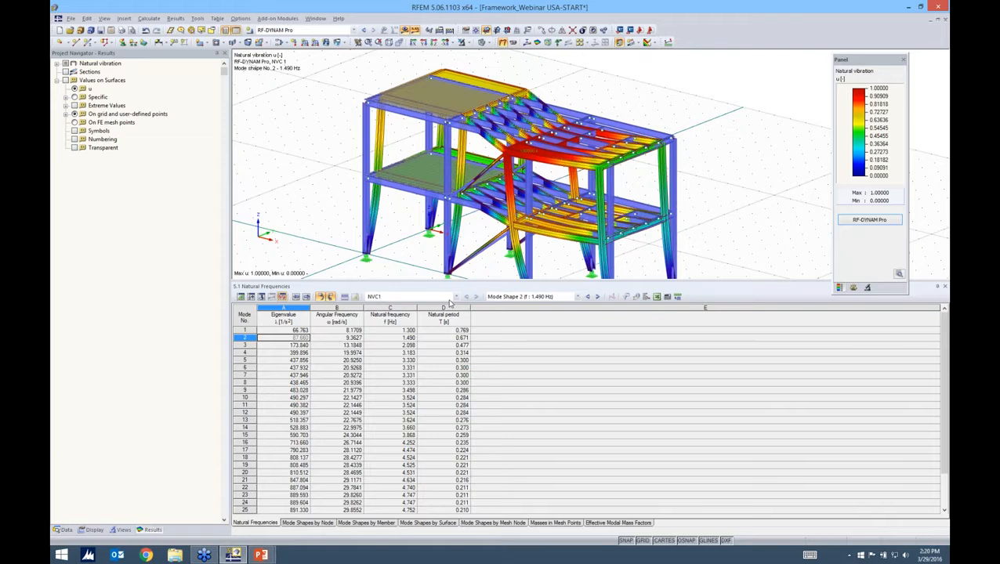
# Step: Examine the mode shapes by node, displaying mode 27 at node 1, mode 1 at node 2 and mode 19 at node 1
pyautogui.click(308, 523)
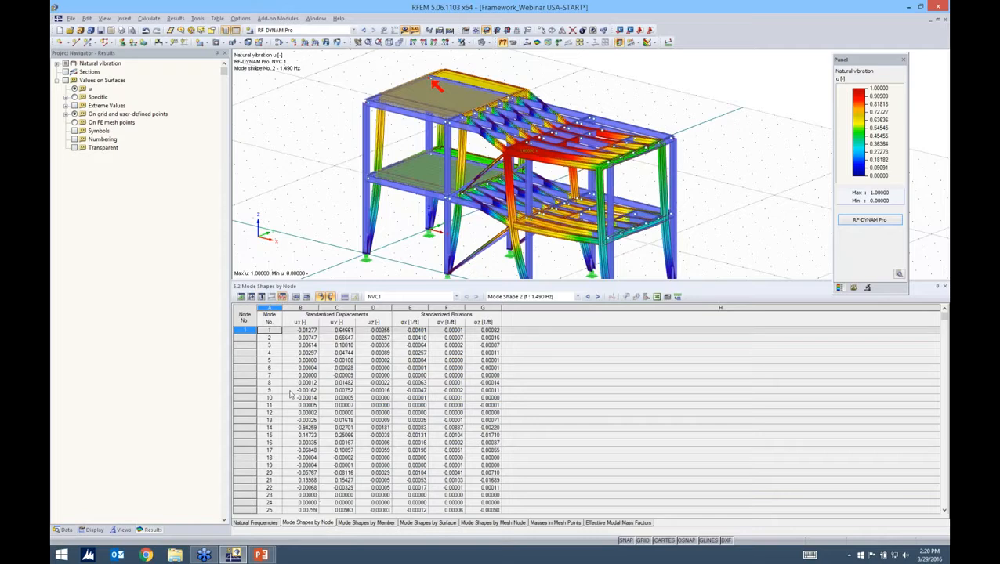
pyautogui.scroll(-1, 272, 501)
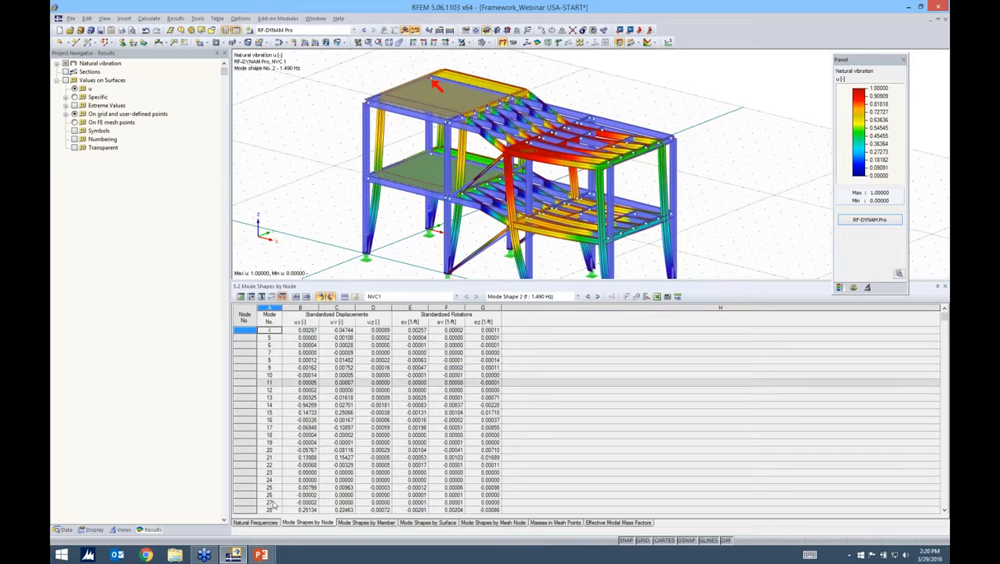
pyautogui.scroll(-1, 273, 505)
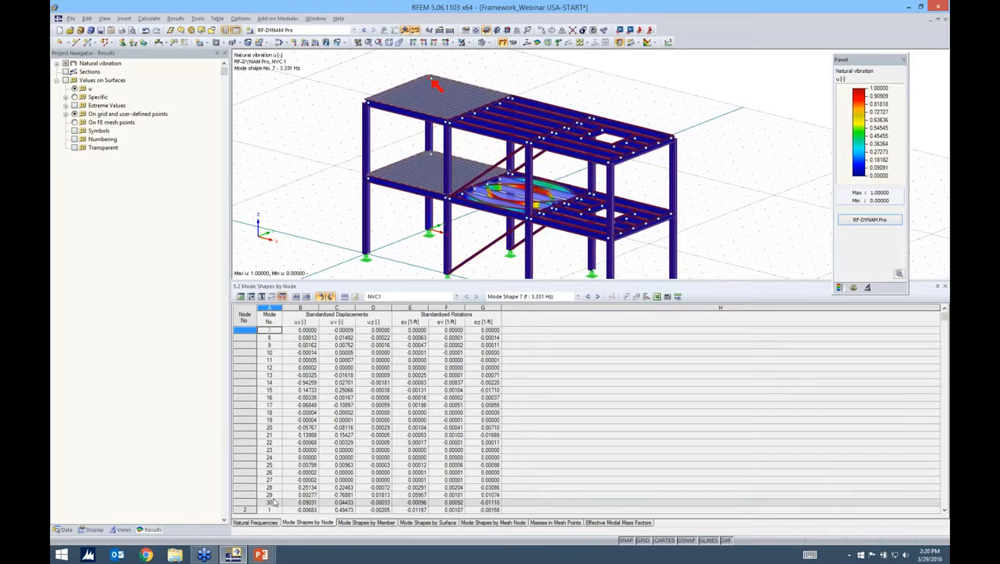
pyautogui.click(273, 480)
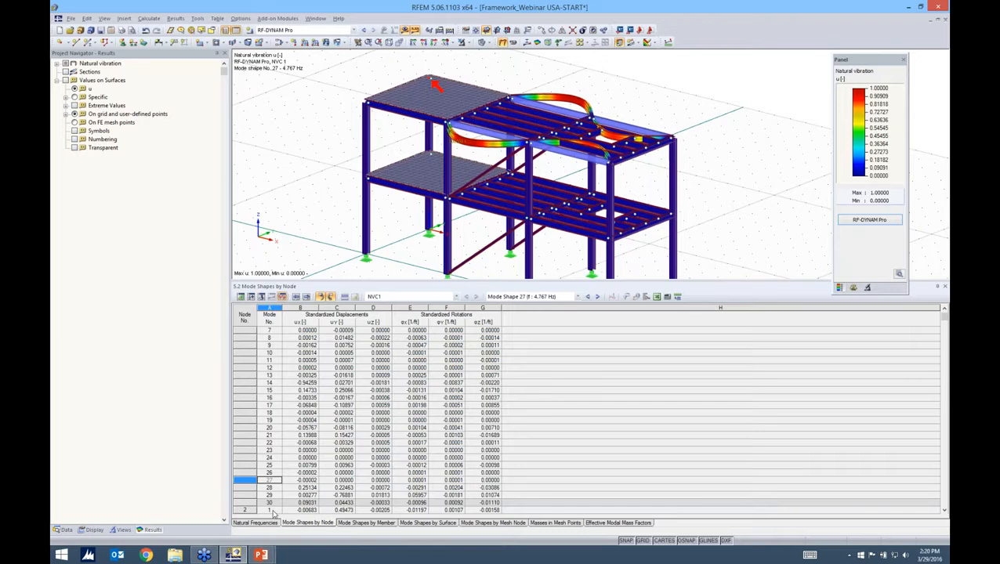
pyautogui.click(271, 510)
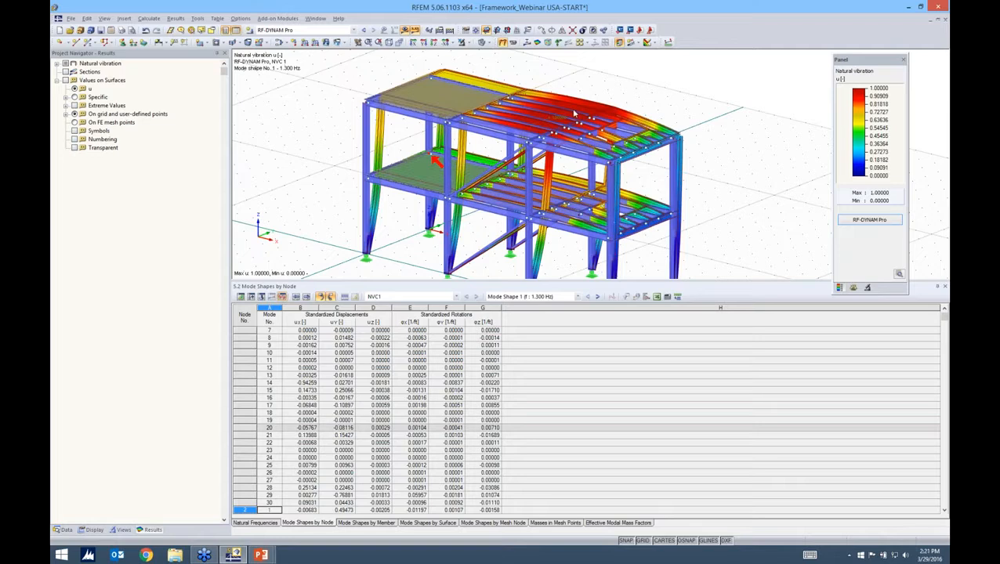
pyautogui.click(269, 420)
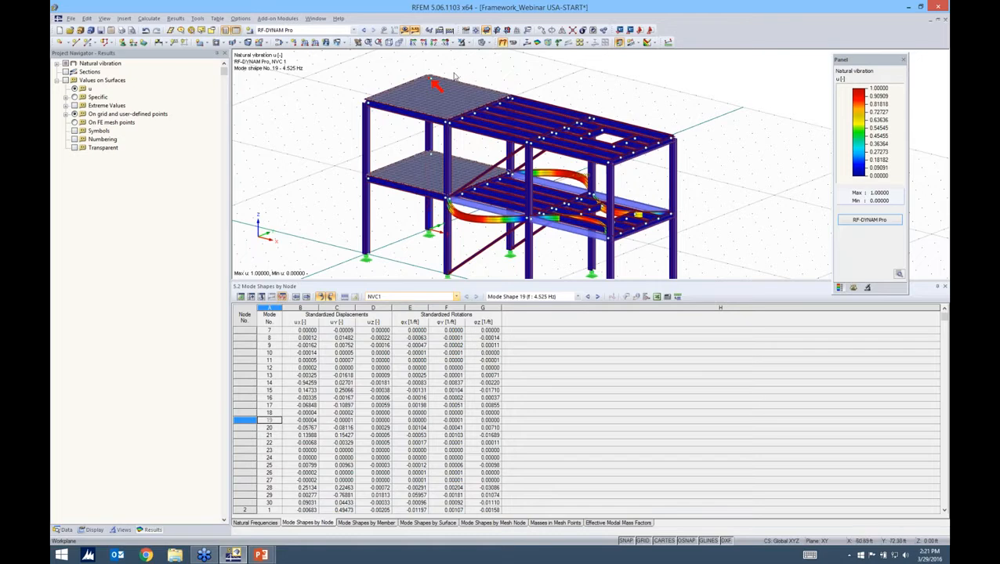
# Step: Examine the mode shapes by member and by surface, going through mesh points 1, 4 and 7 of surface 1
pyautogui.click(362, 522)
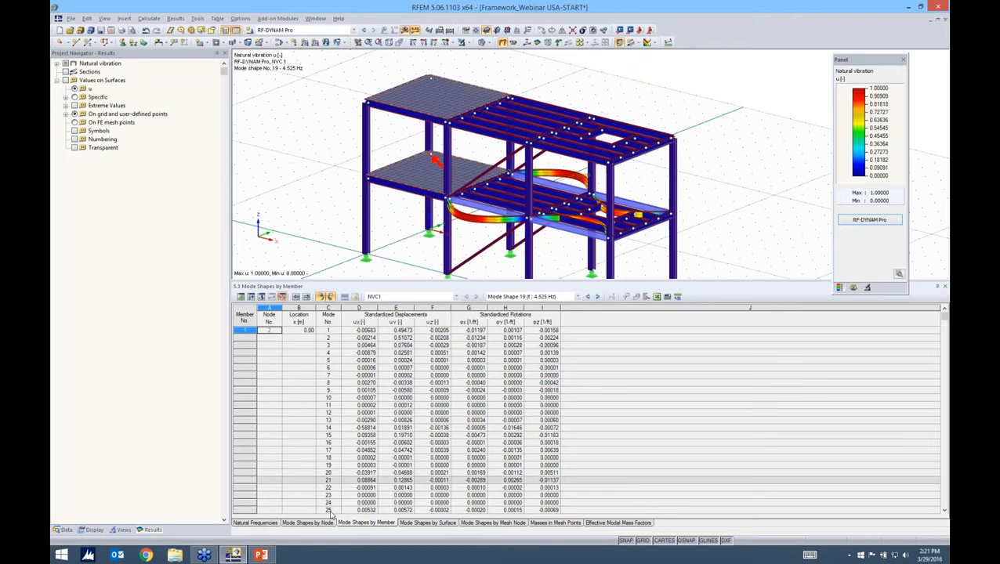
pyautogui.click(427, 523)
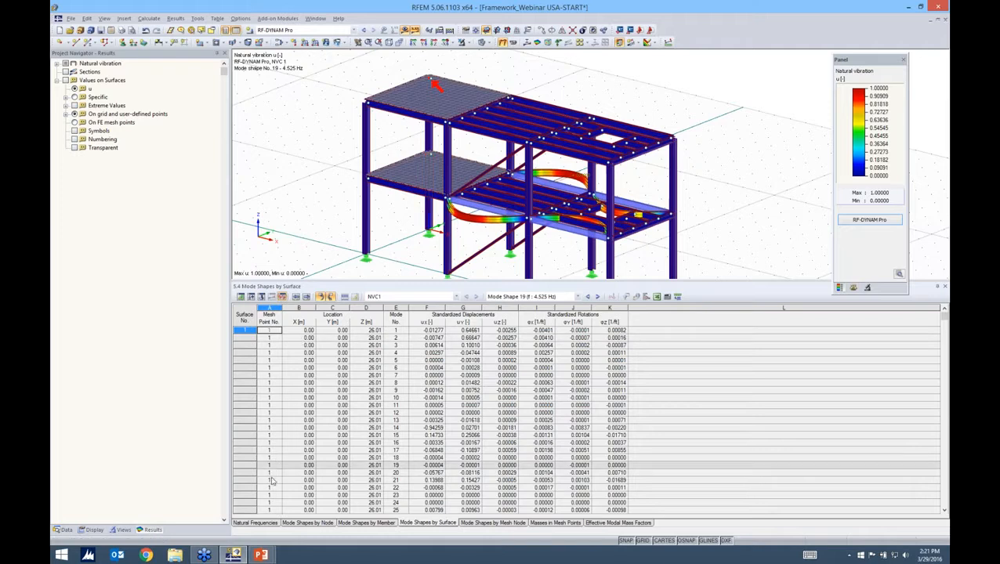
pyautogui.click(272, 504)
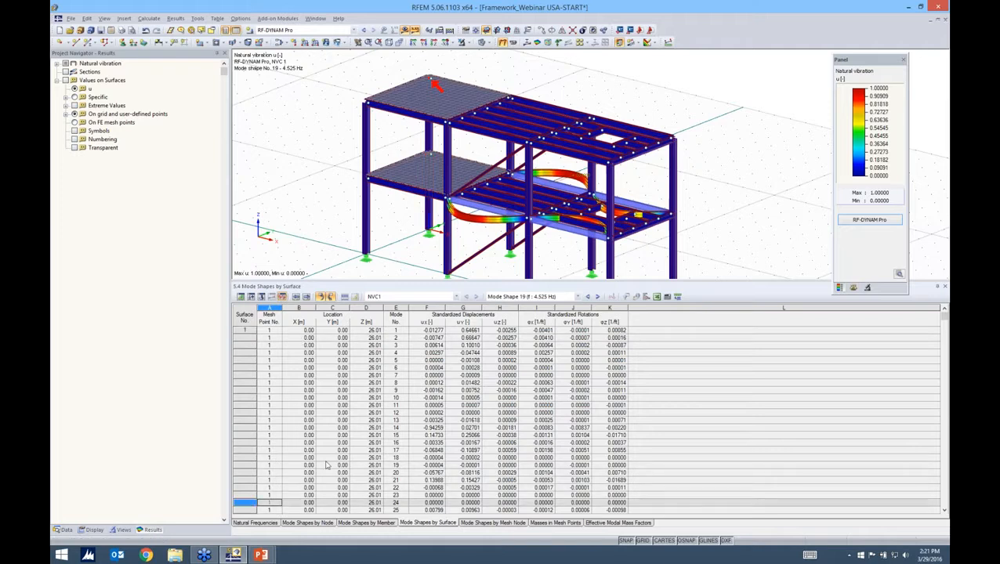
pyautogui.click(327, 465)
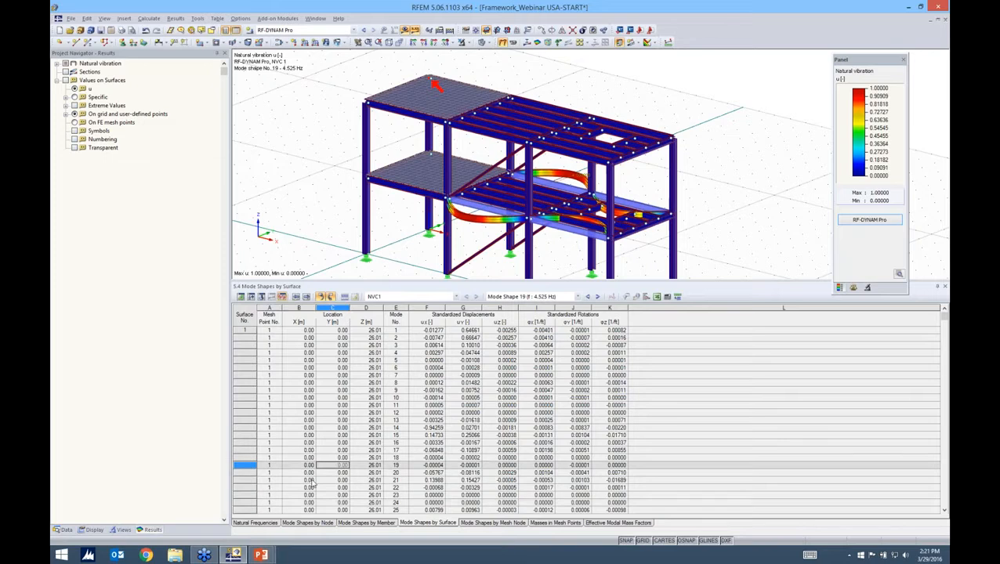
pyautogui.scroll(-8, 314, 484)
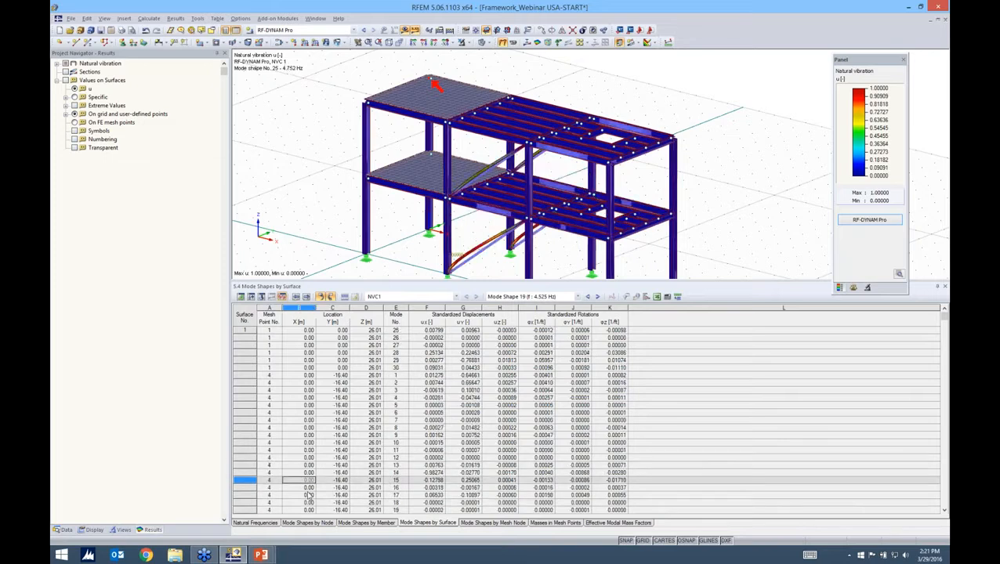
pyautogui.scroll(-6, 309, 495)
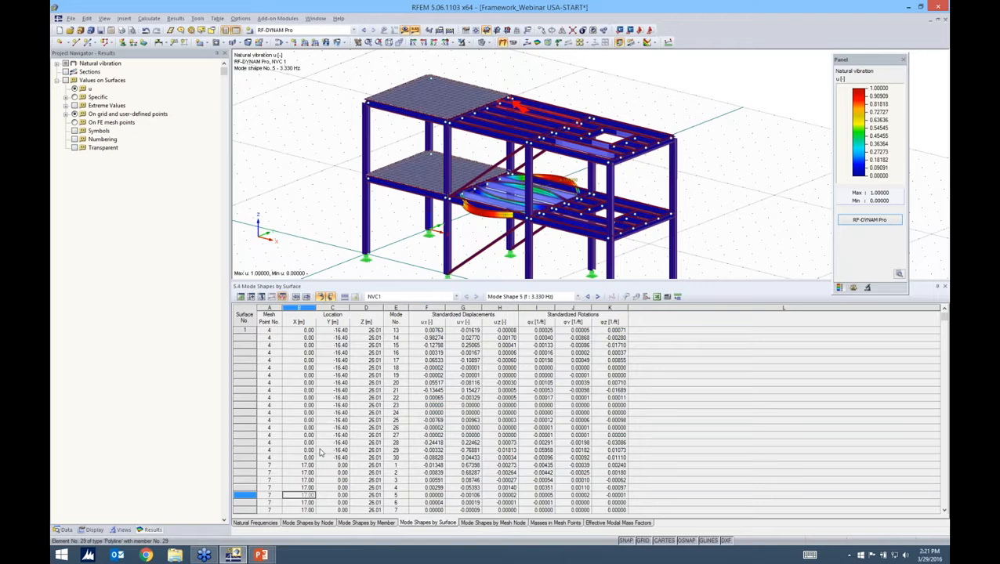
# Step: Examine the mode shapes by mesh node, displaying modes 7, 12, 17 and 20 for mesh point 1
pyautogui.click(475, 524)
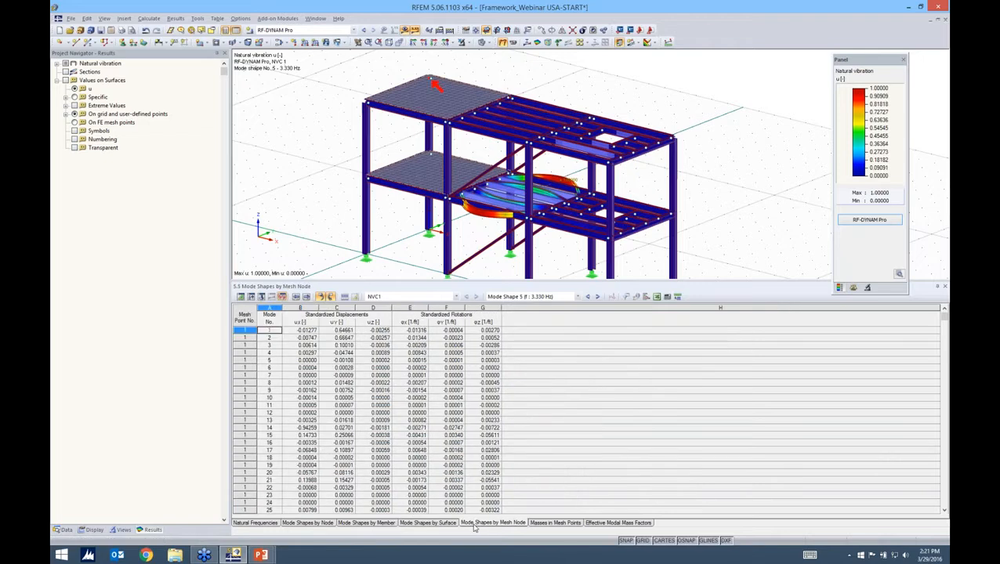
pyautogui.click(300, 375)
pyautogui.click(300, 412)
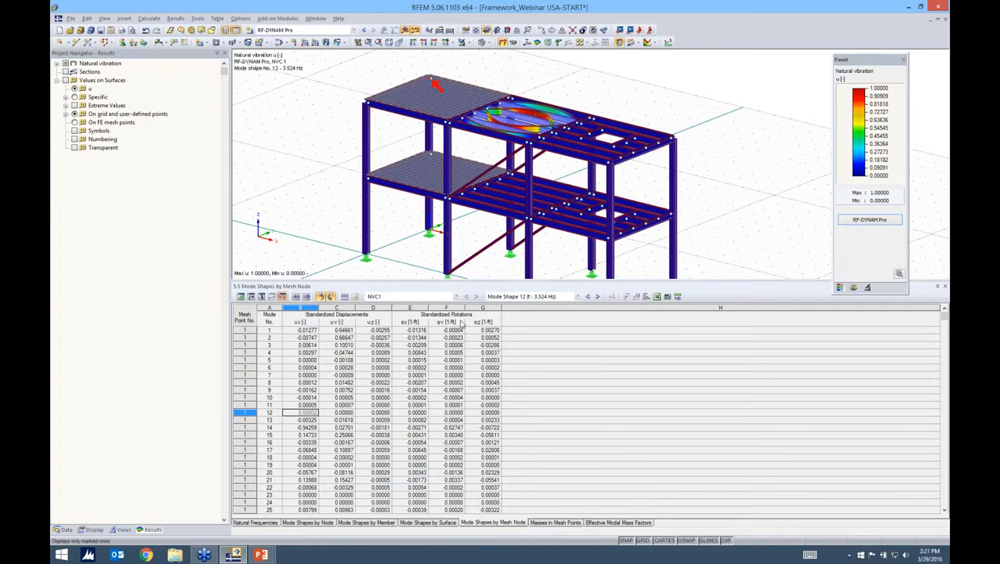
pyautogui.click(301, 450)
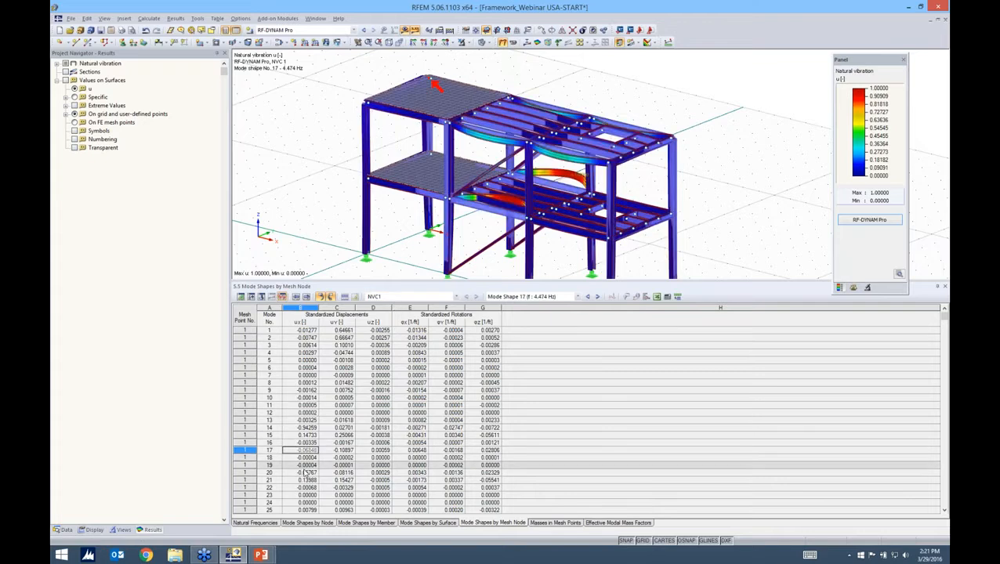
pyautogui.press('Down')
pyautogui.press('Down')
pyautogui.press('Down')
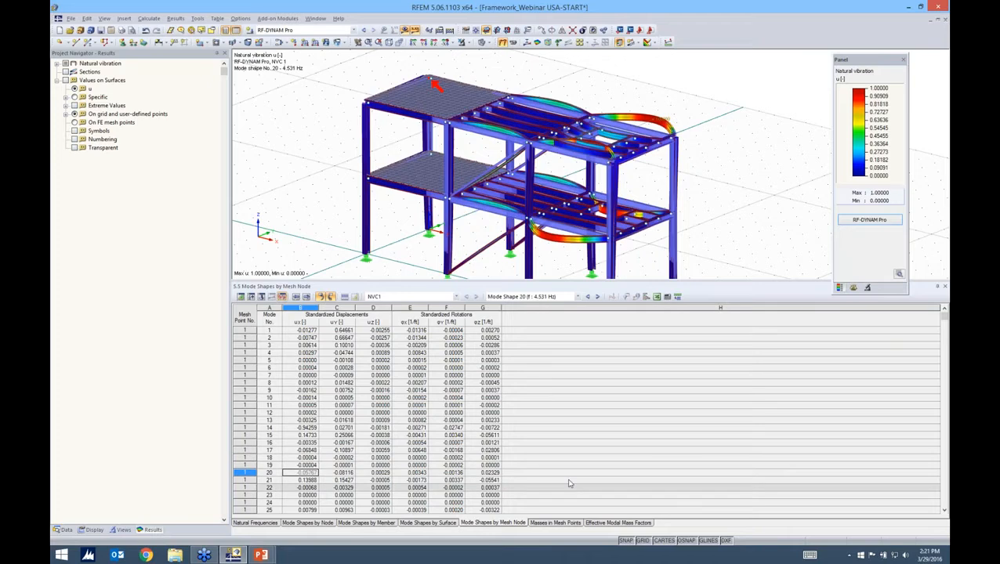
# Step: Examine the masses in mesh points, going down to the total masses at the end of the table
pyautogui.click(555, 522)
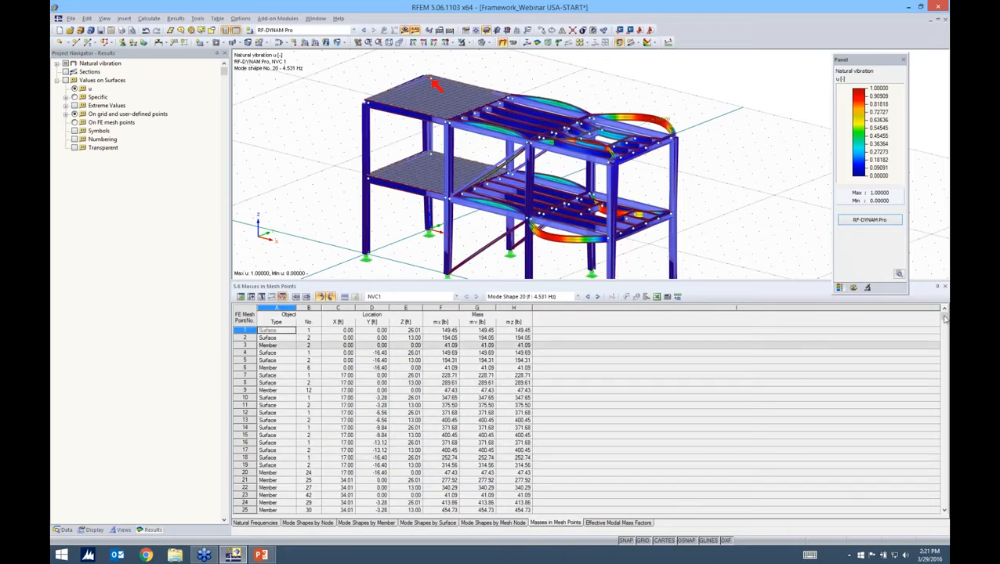
pyautogui.moveTo(944, 317); pyautogui.dragTo(944, 329)
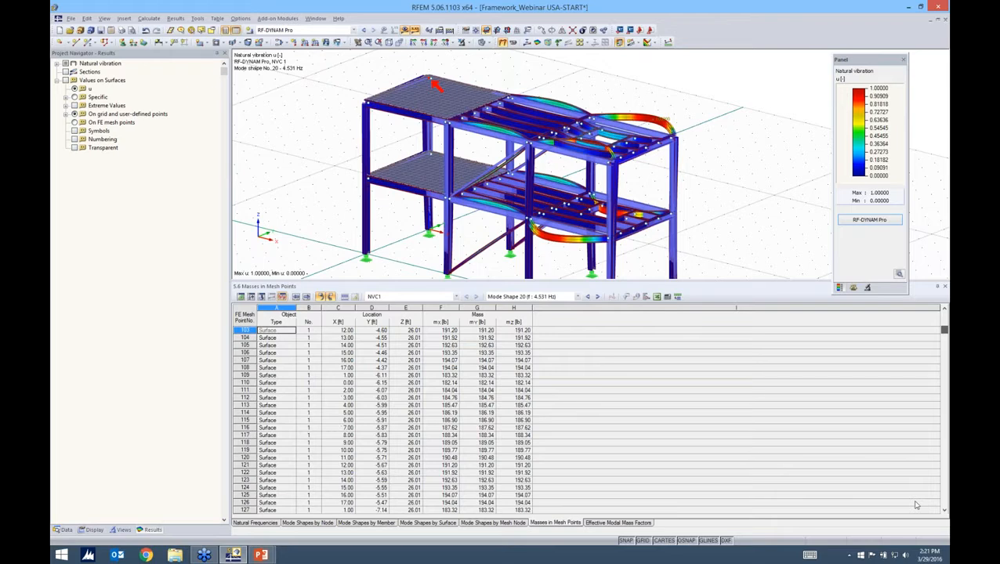
pyautogui.hotkey('ctrl', 'End')
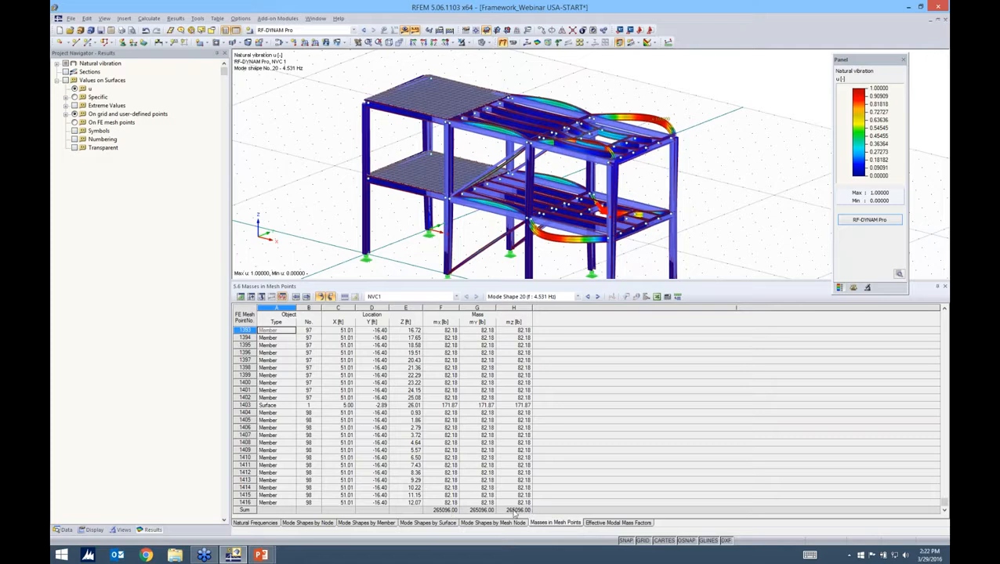
# Step: Examine the effective modal masses and mass factors of mode 1, and display its mode shape
pyautogui.click(616, 522)
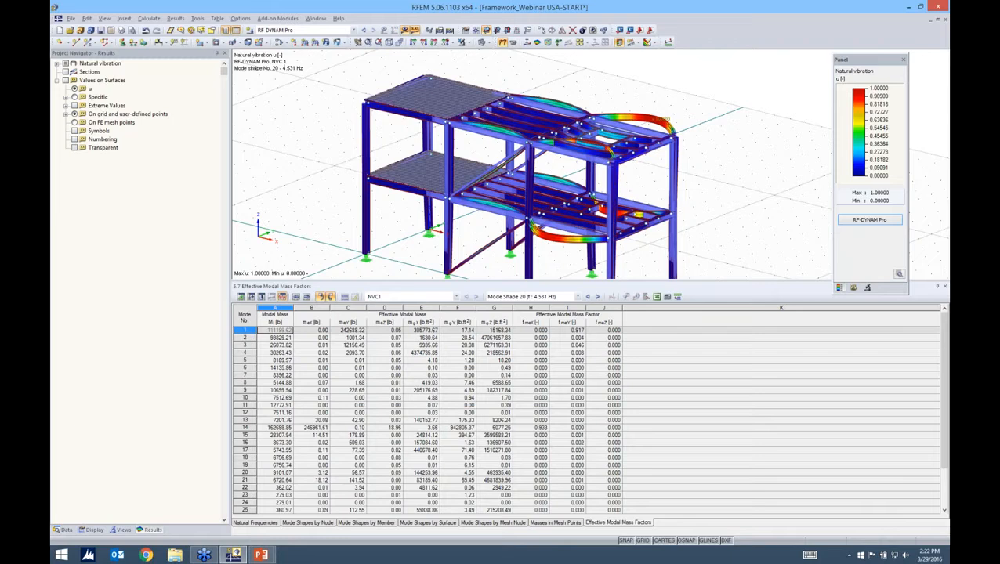
pyautogui.press('Right')
pyautogui.press('Right')
pyautogui.press('Right')
pyautogui.press('Right')
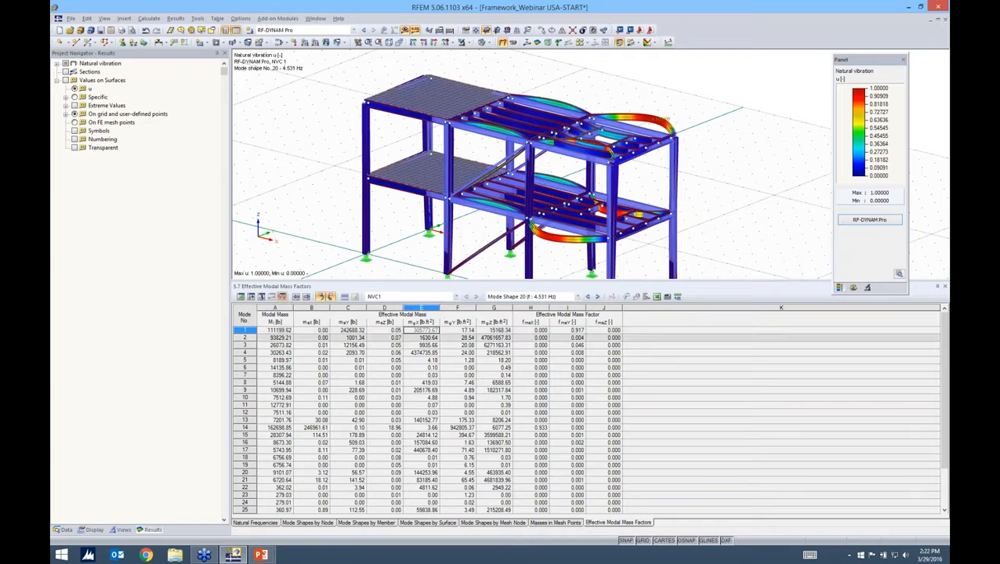
pyautogui.click(572, 332)
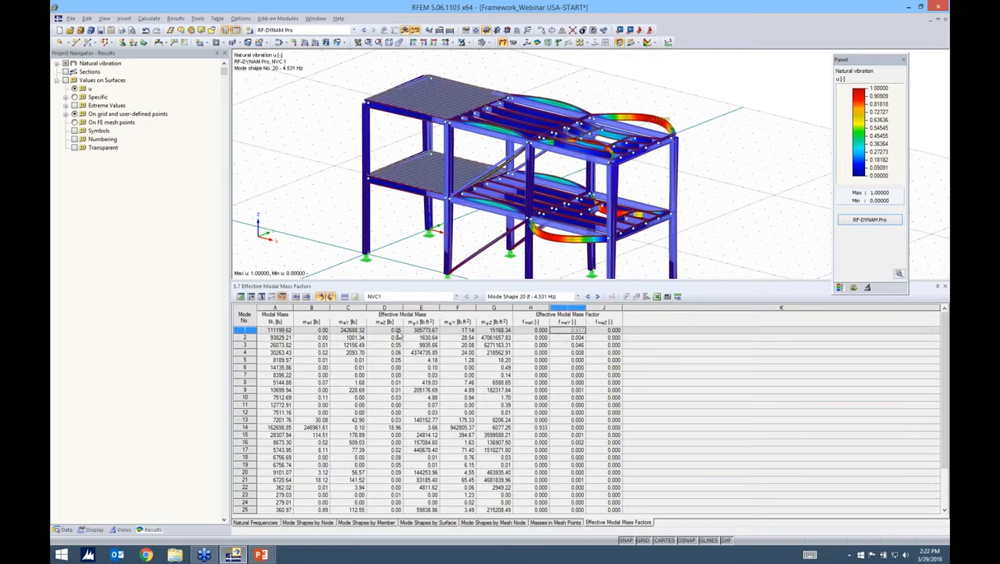
pyautogui.click(396, 332)
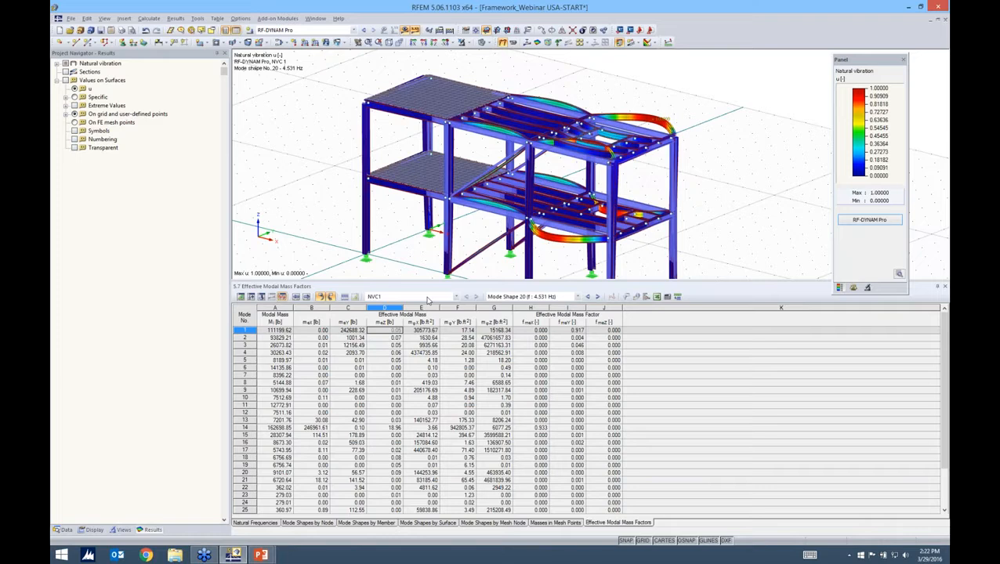
pyautogui.click(539, 332)
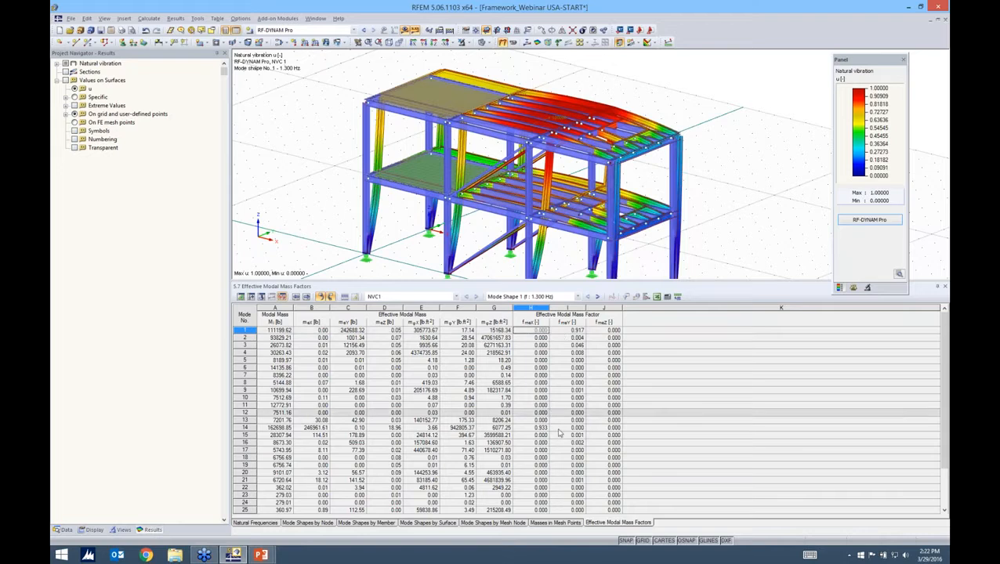
# Step: Display mode shape 14 from its effective modal mass factor in X and check the sums of the factors over all modes
pyautogui.click(541, 428)
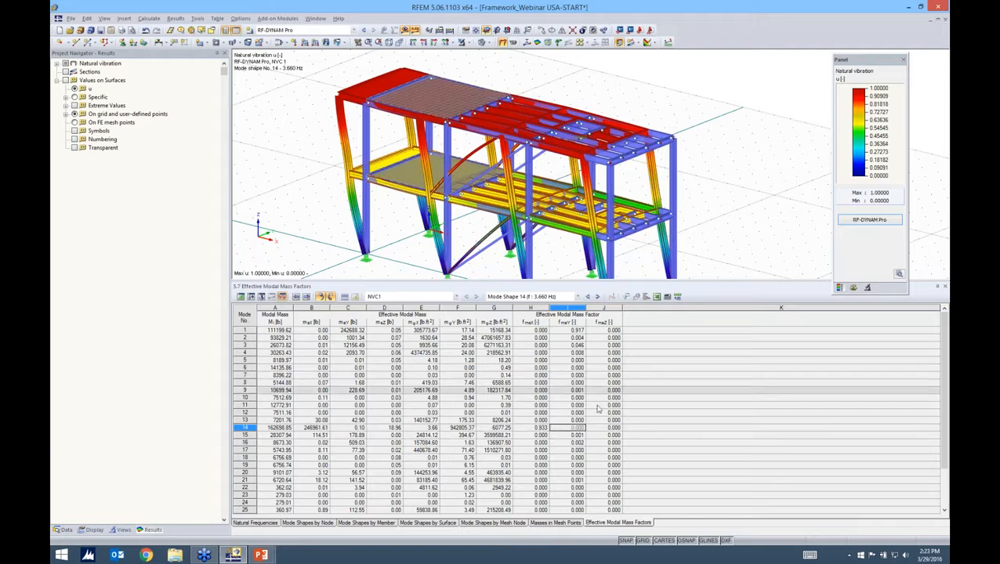
pyautogui.scroll(-1, 935, 461)
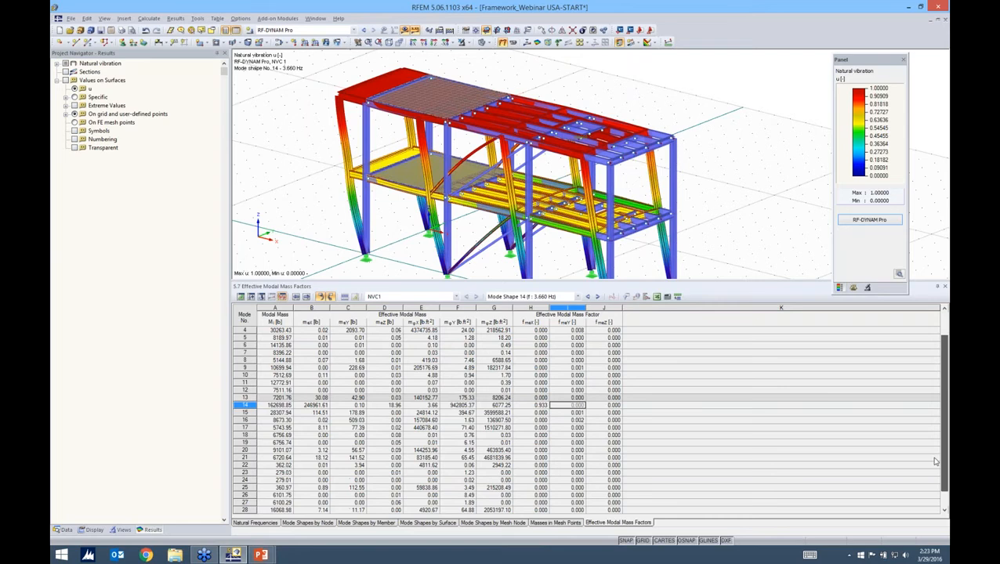
pyautogui.scroll(-1, 935, 462)
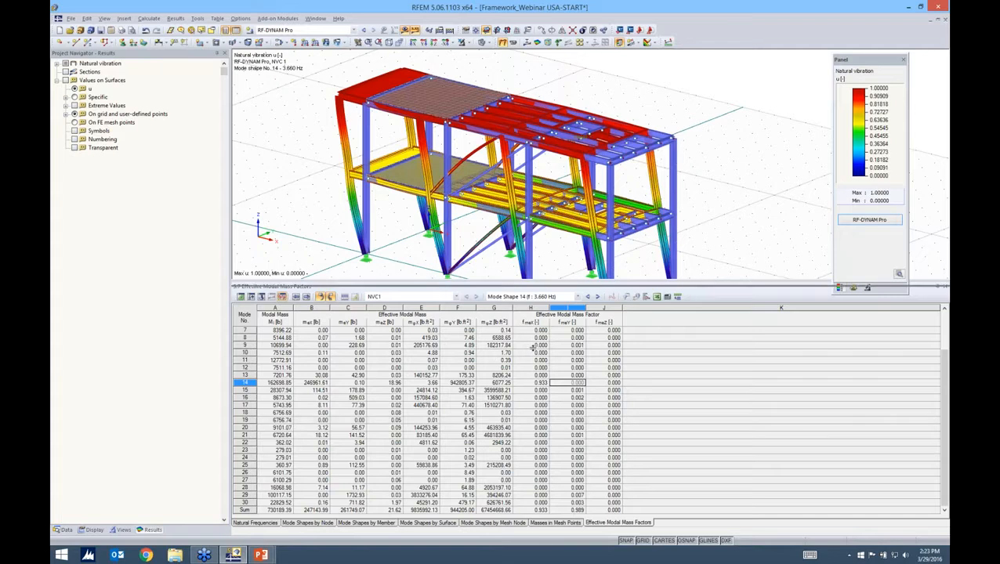
# Step: Reduce the height of the results table and activate equivalent loads in the general RF-DYNAM Pro input data
pyautogui.moveTo(532, 348); pyautogui.dragTo(532, 349)
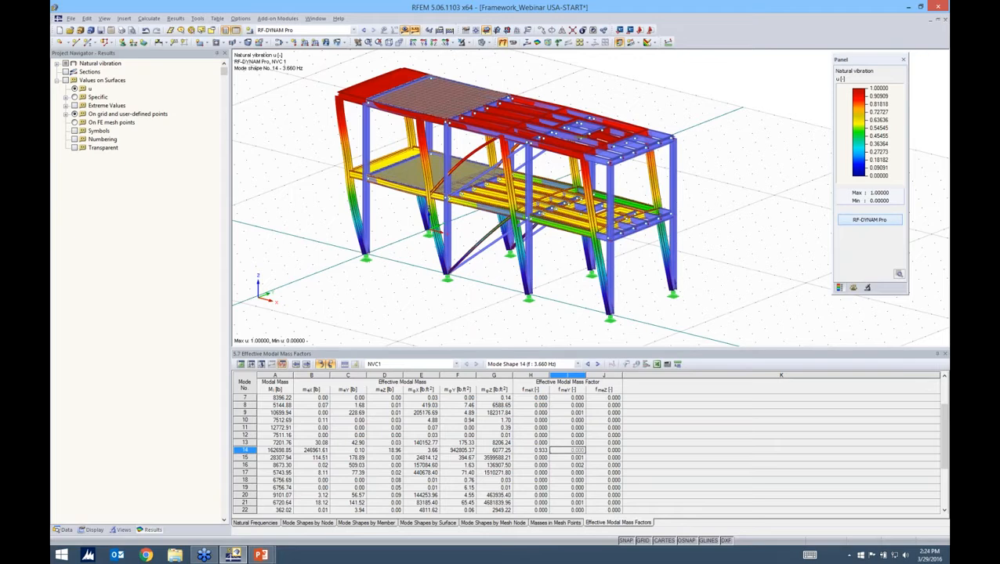
pyautogui.click(311, 126)
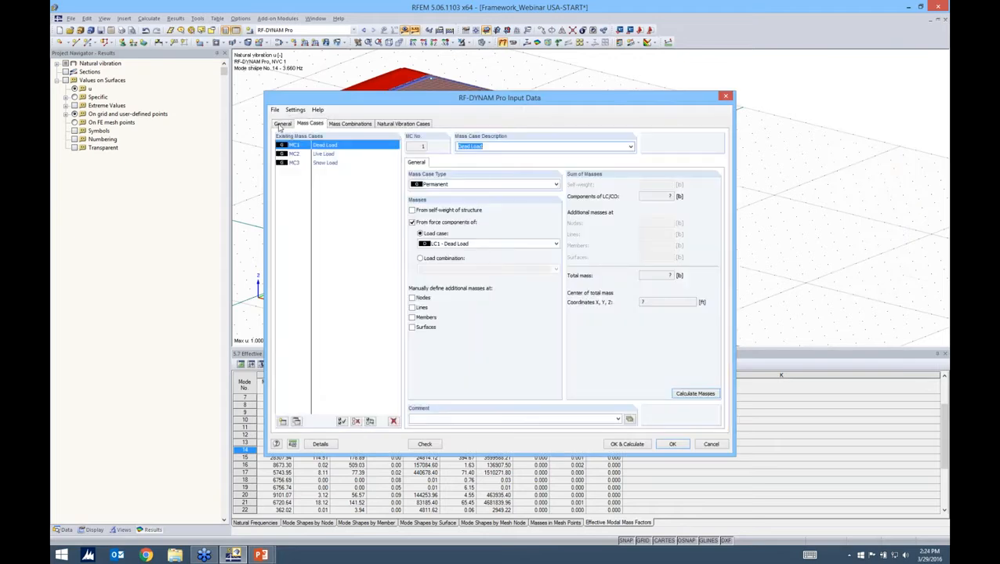
pyautogui.click(281, 124)
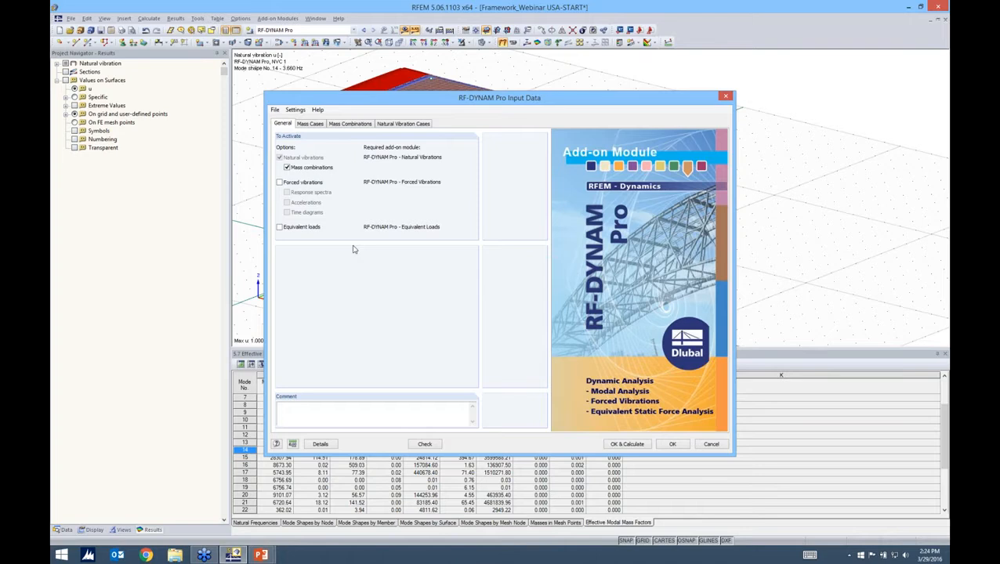
pyautogui.click(279, 227)
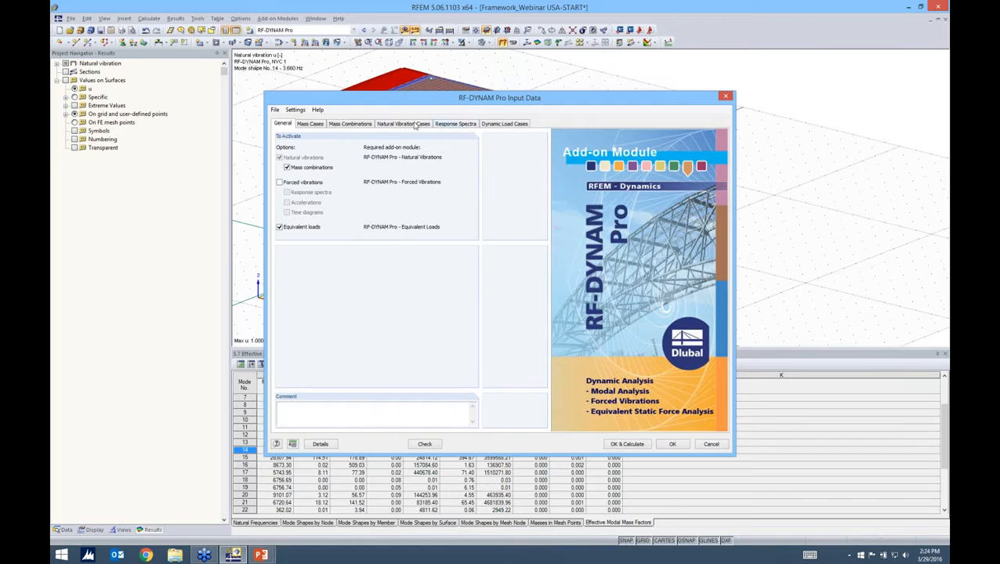
# Step: Check mass combination MCO1 and vibration case NVC1, and define response spectrum RS1 according to IBC 2012 - ASCE/SEI 7-10
pyautogui.click(361, 127)
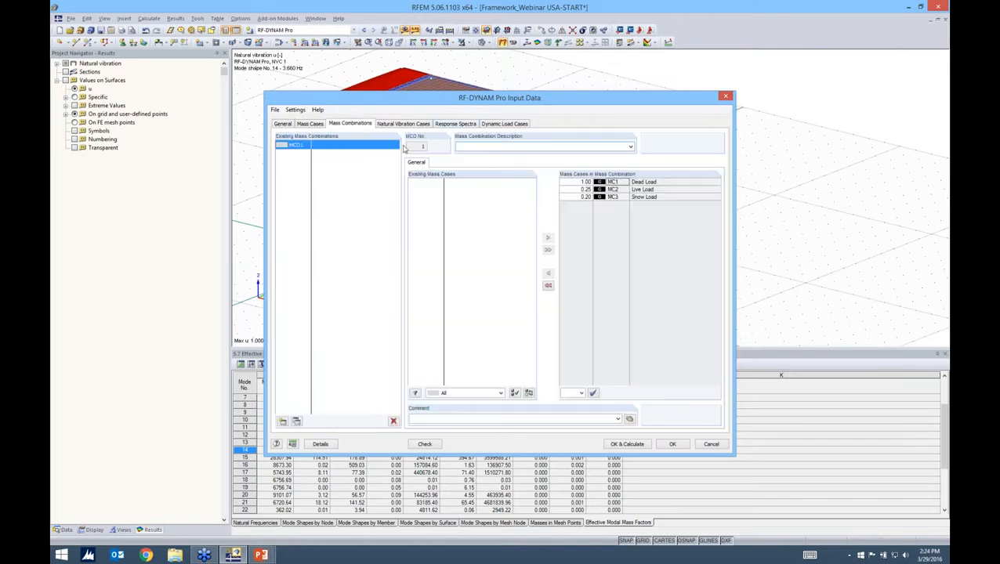
pyautogui.click(403, 123)
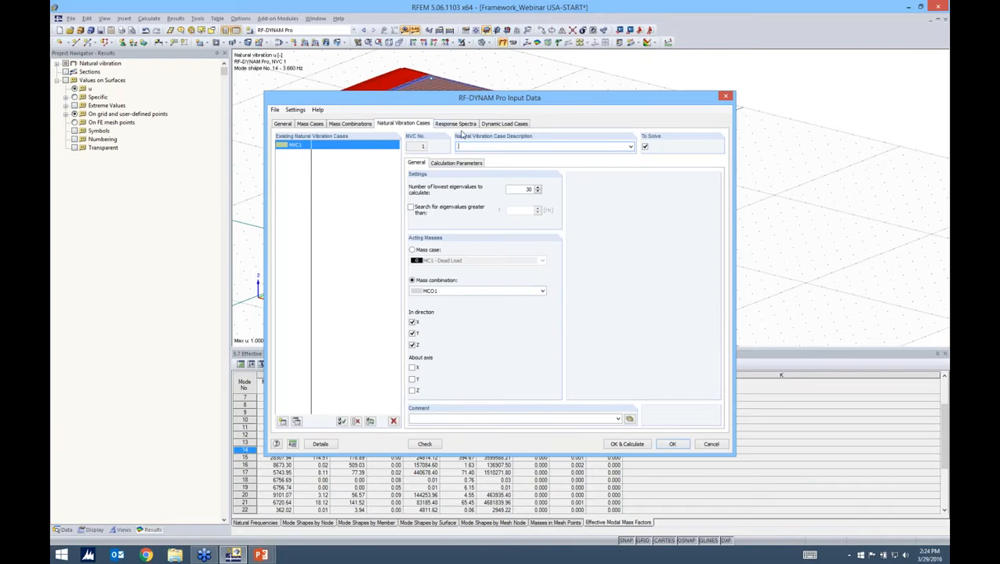
pyautogui.click(462, 125)
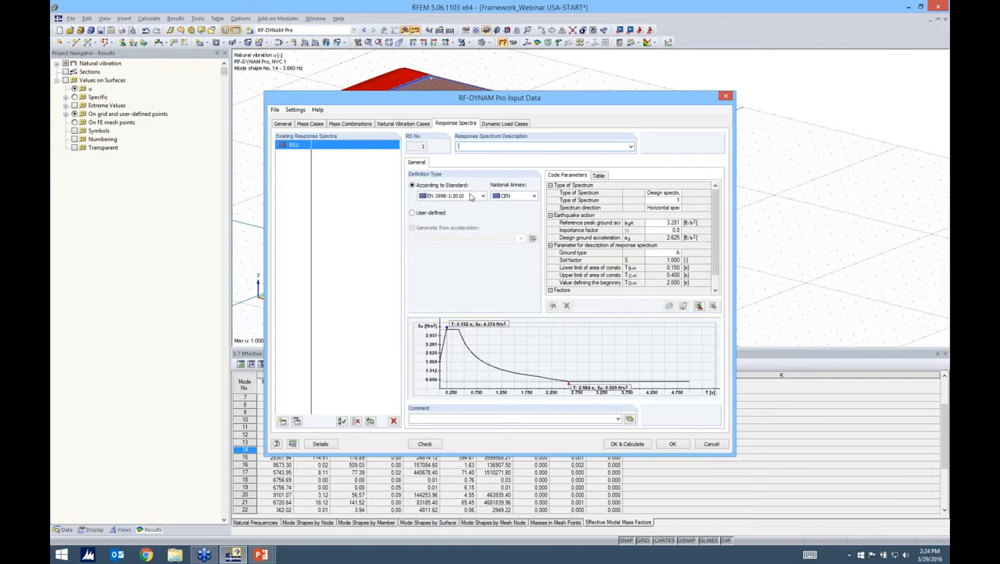
pyautogui.click(471, 196)
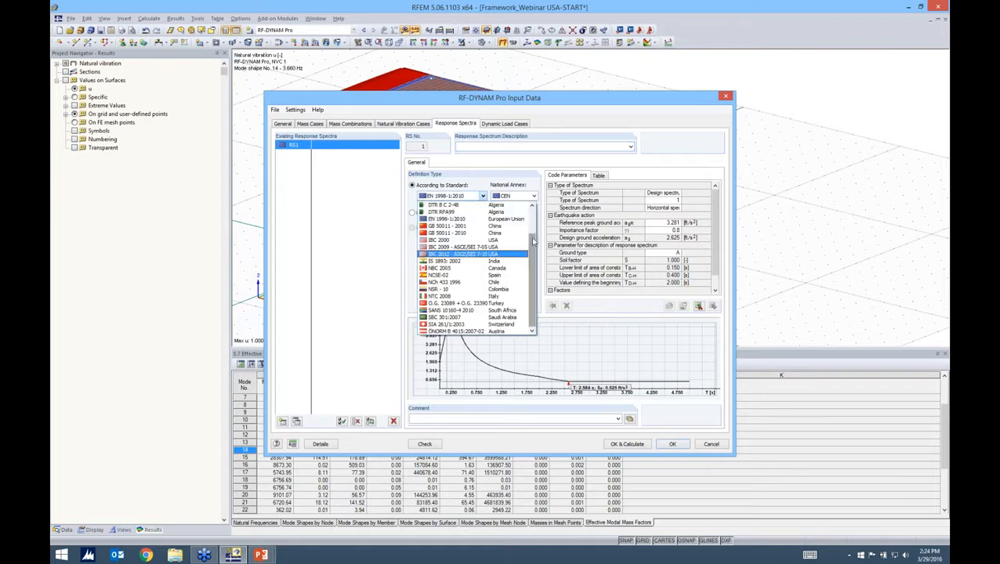
pyautogui.moveTo(533, 290); pyautogui.dragTo(534, 281)
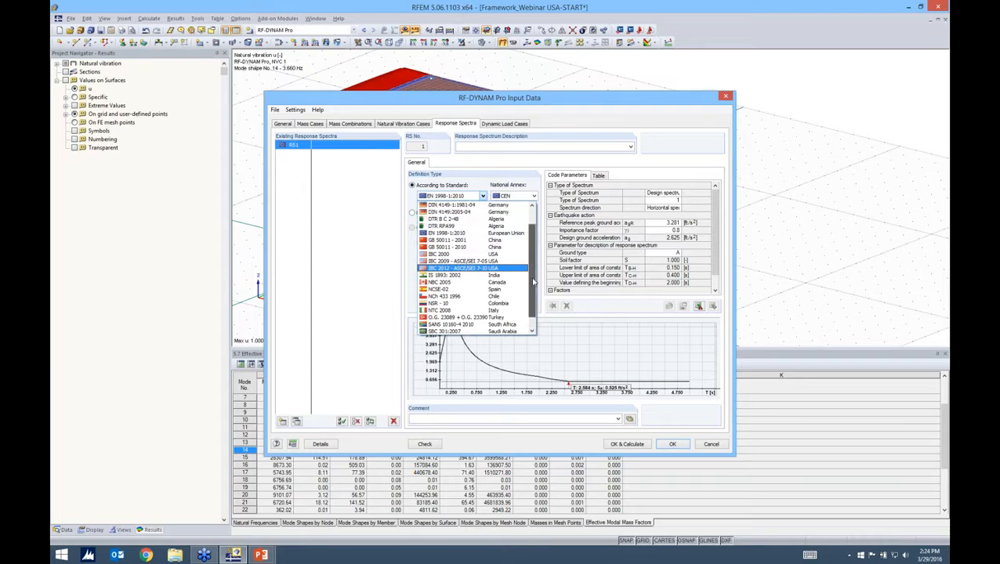
pyautogui.scroll(-1, 533, 281)
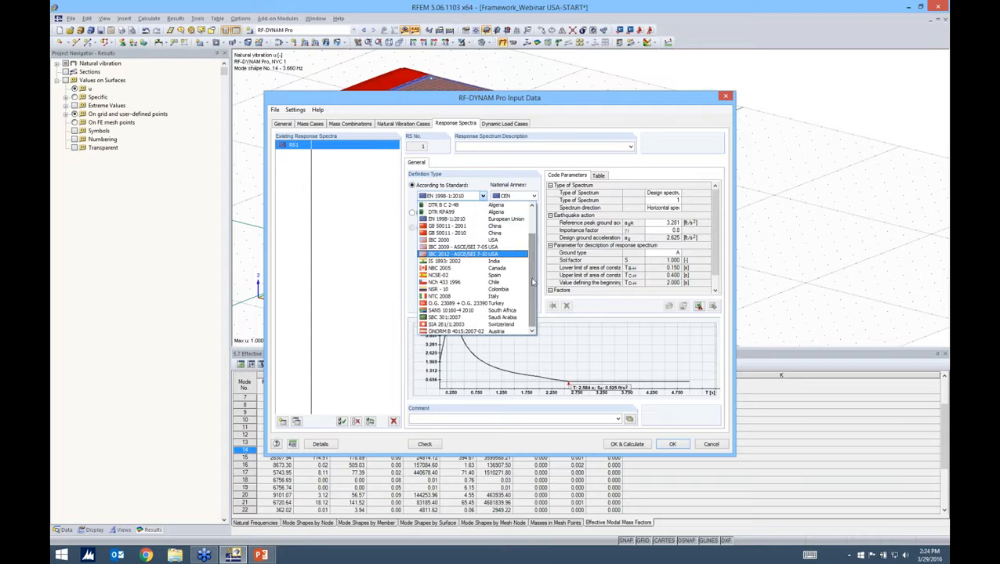
pyautogui.click(461, 256)
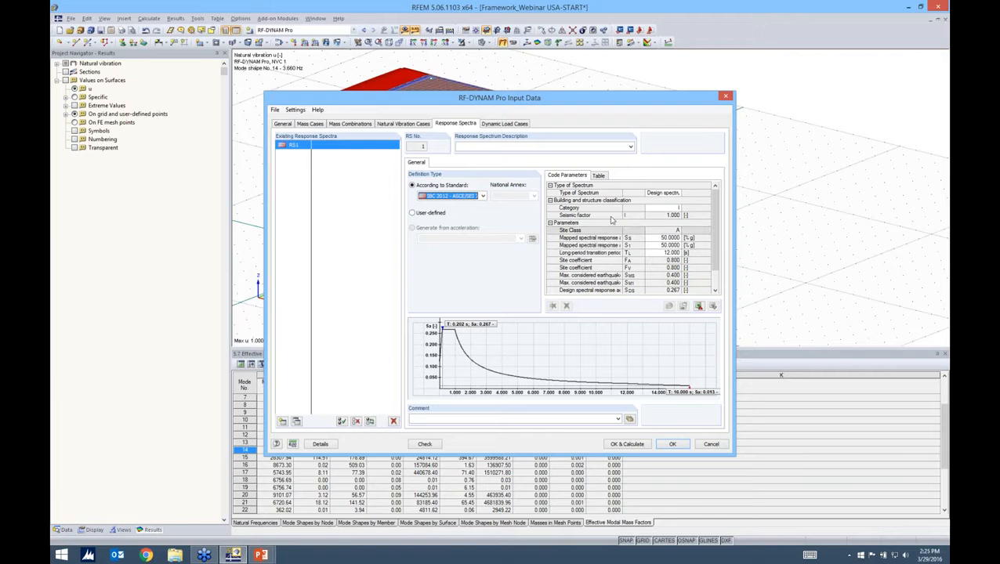
# Step: Examine the period and acceleration values of RS1, locating periods such as 0.400, 4.000 and 4.150 s on the spectrum curve
pyautogui.click(599, 175)
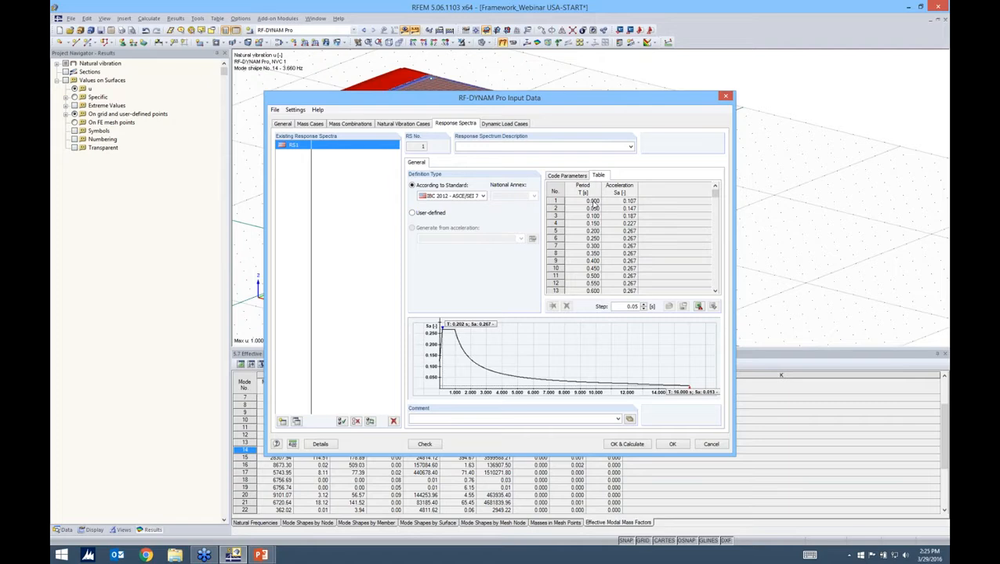
pyautogui.click(593, 202)
pyautogui.click(587, 261)
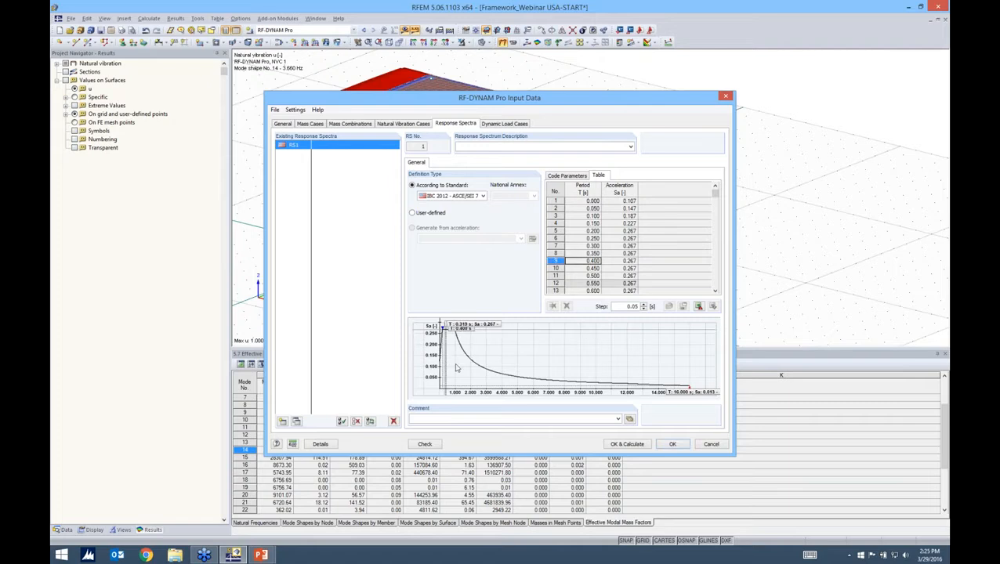
pyautogui.click(630, 276)
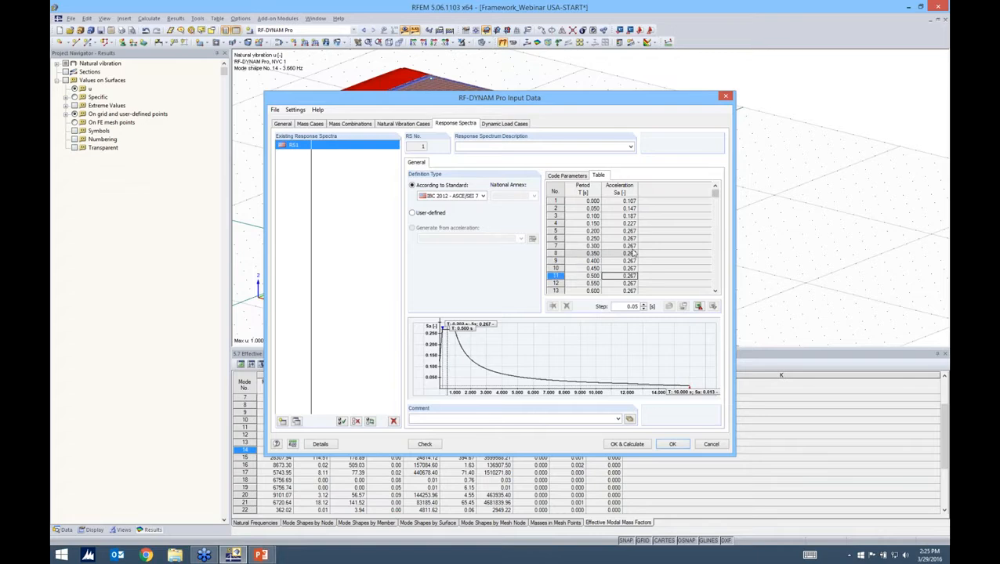
pyautogui.press('pagedown')
pyautogui.press('pagedown')
pyautogui.press('pagedown')
pyautogui.press('pagedown')
pyautogui.press('pagedown')
pyautogui.click(591, 270)
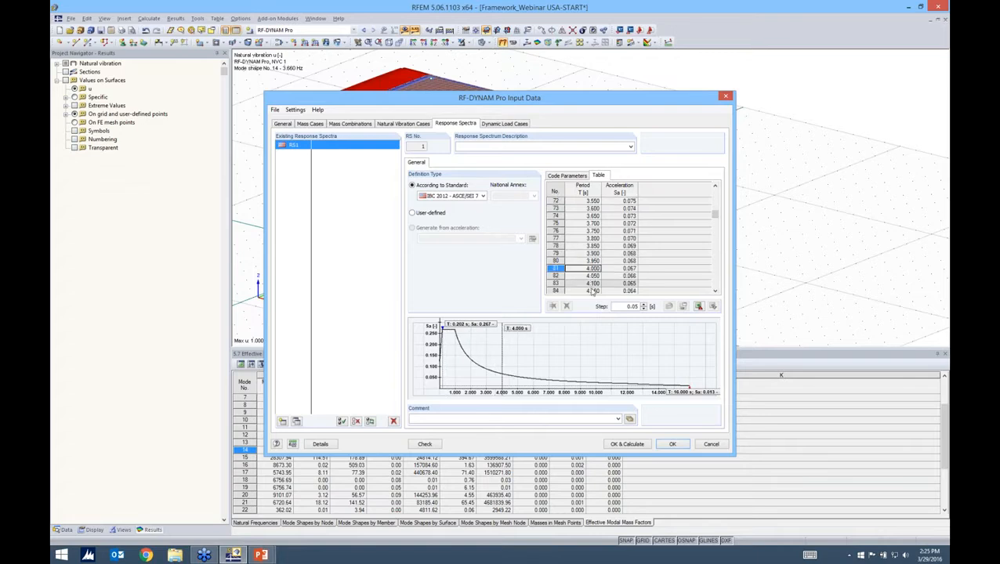
pyautogui.click(591, 291)
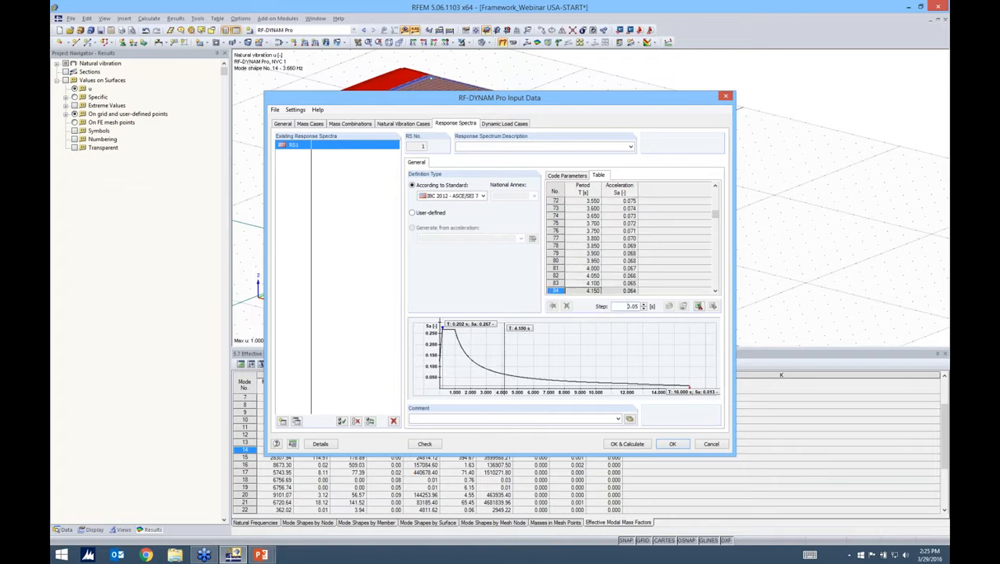
# Step: Try period steps of 0.1 s and 0.5 s for the RS1 table and return the step to 0.05 s
pyautogui.doubleClick(632, 306)
pyautogui.write('0.1')
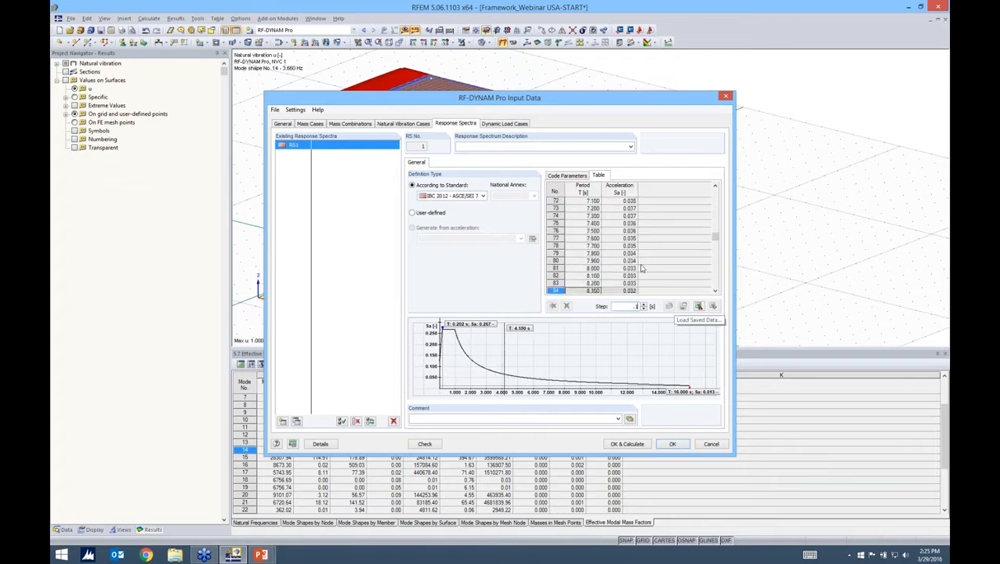
pyautogui.click(638, 269)
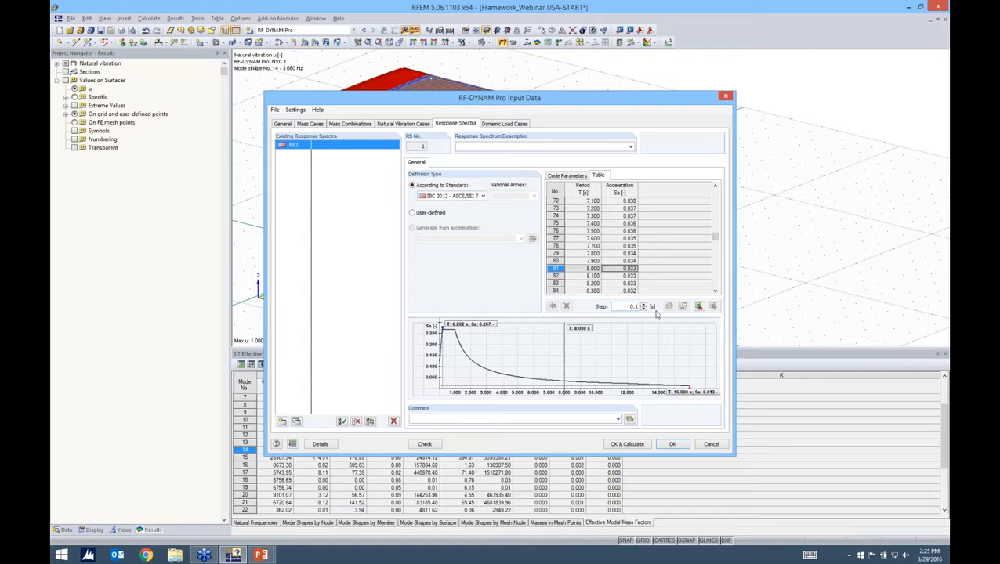
pyautogui.doubleClick(633, 305)
pyautogui.write('0.5')
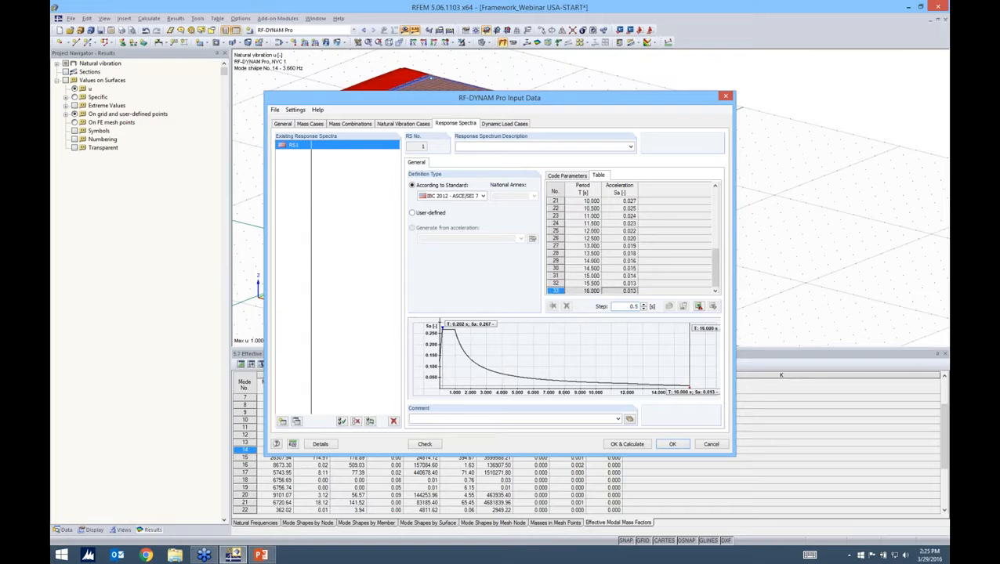
pyautogui.press('BackSpace')
pyautogui.write('05')
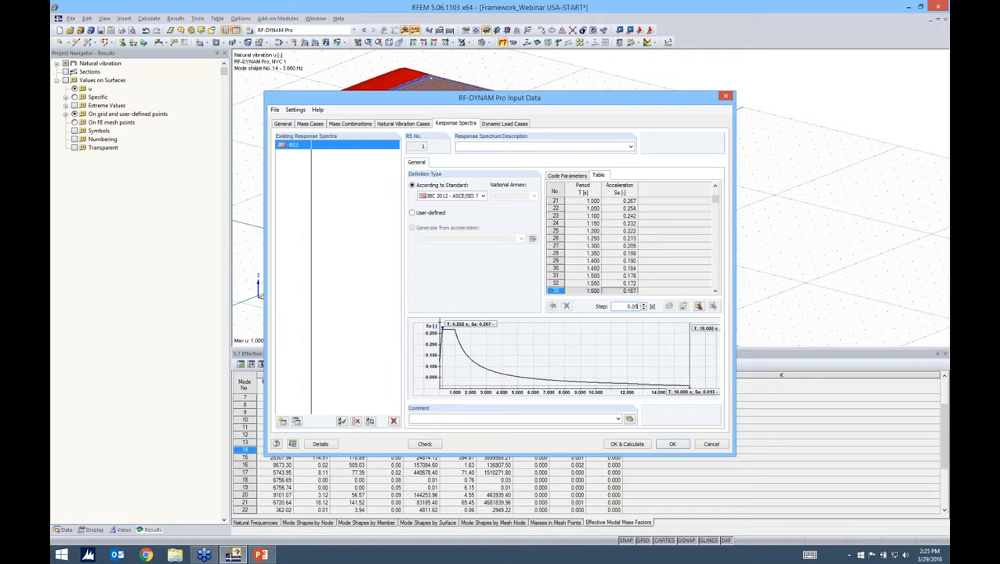
# Step: Locate the 1.400 s period on the RS1 curve and look at the option for exporting the table to a spreadsheet
pyautogui.press('Up')
pyautogui.press('Up')
pyautogui.press('Up')
pyautogui.press('Up')
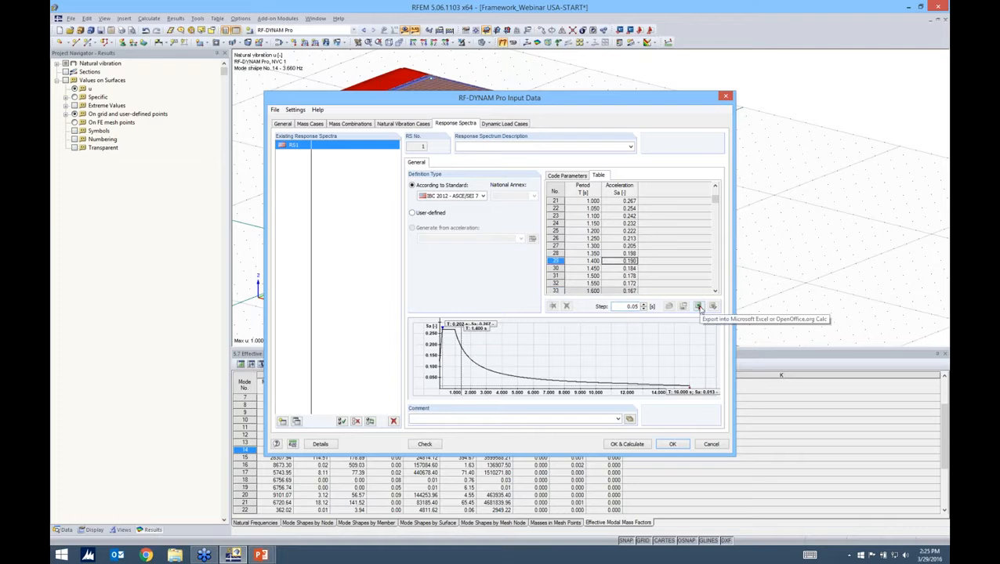
pyautogui.click(699, 306)
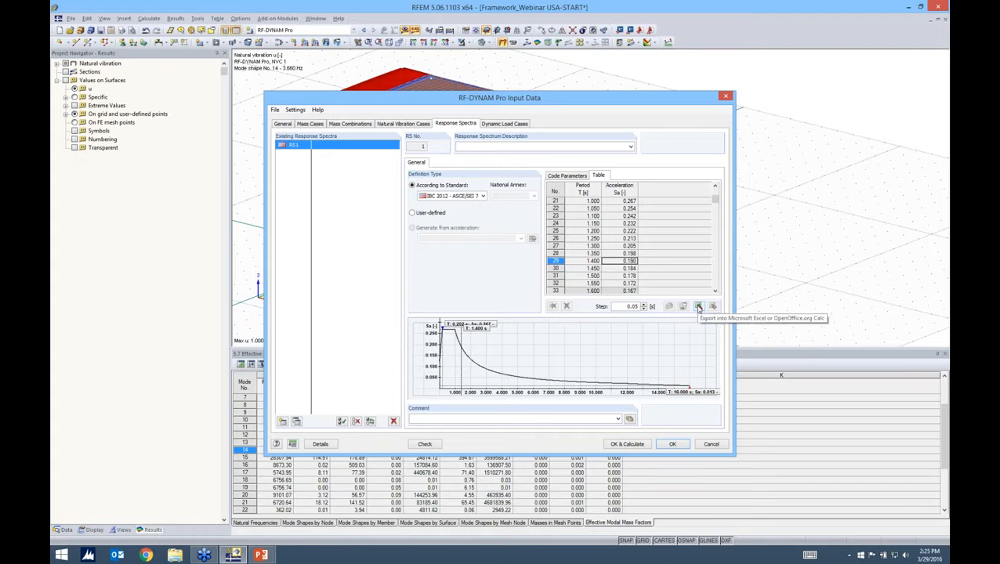
pyautogui.click(699, 307)
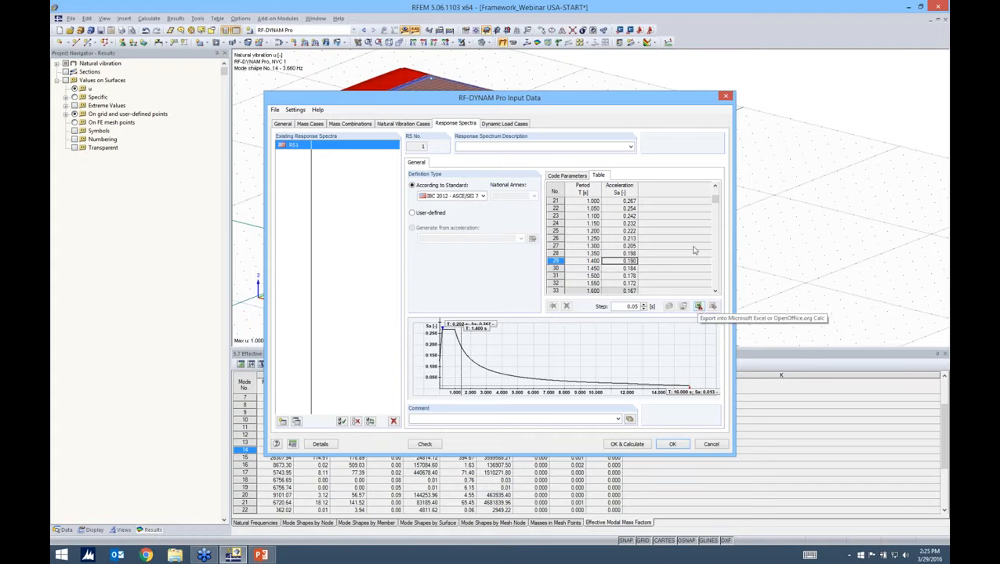
# Step: Return to the code parameters of RS1 and switch its definition type to user-defined
pyautogui.click(573, 176)
pyautogui.click(412, 214)
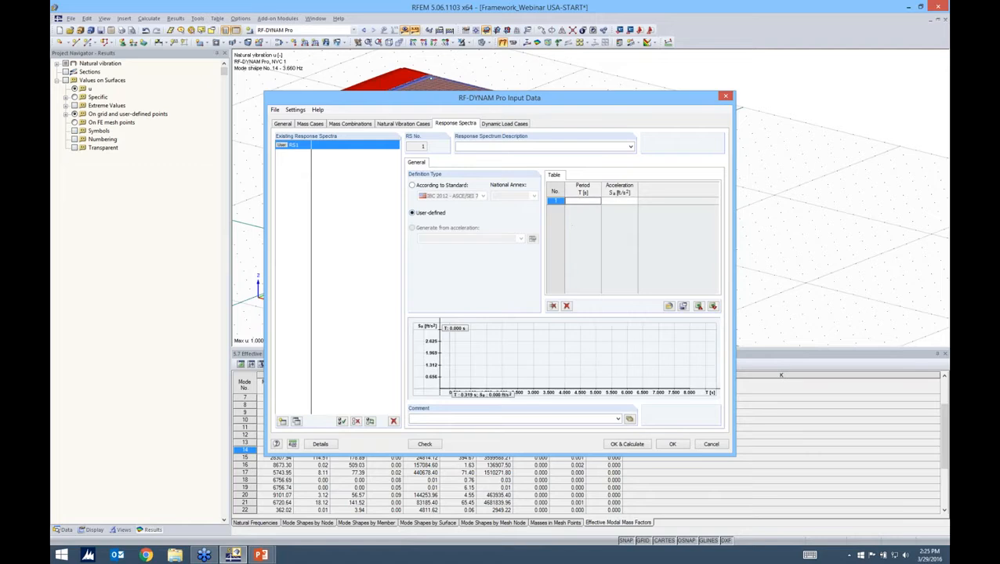
# Step: Define RS1 according to the IBC 2012 - ASCE/SEI 7 standard again, with building category II and site class D
pyautogui.click(713, 308)
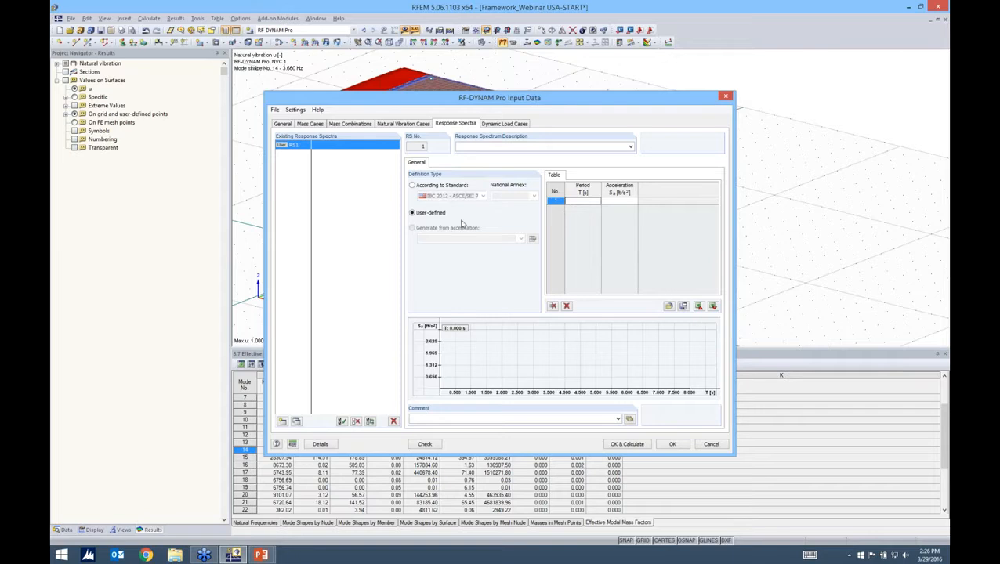
pyautogui.click(439, 185)
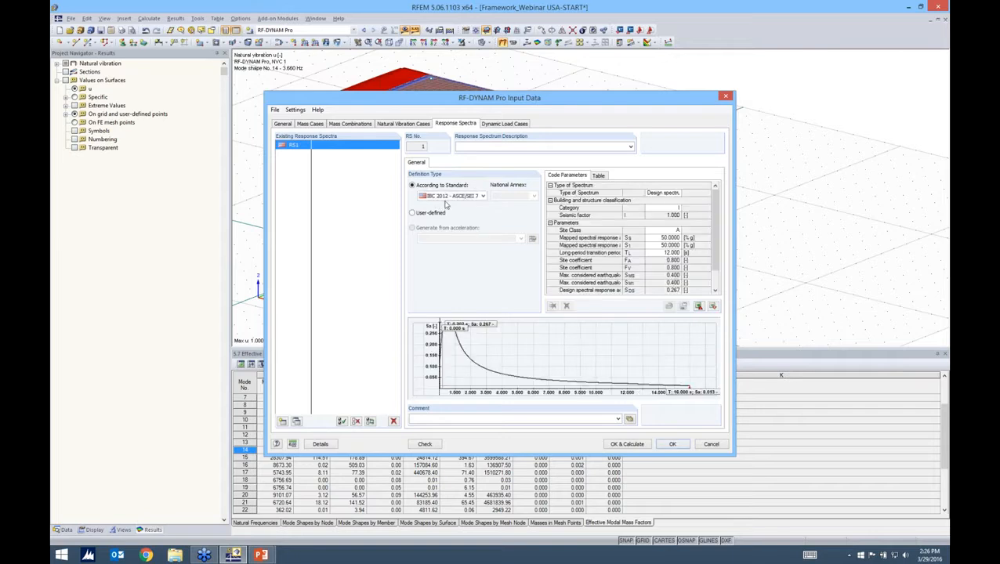
pyautogui.click(675, 208)
pyautogui.click(677, 208)
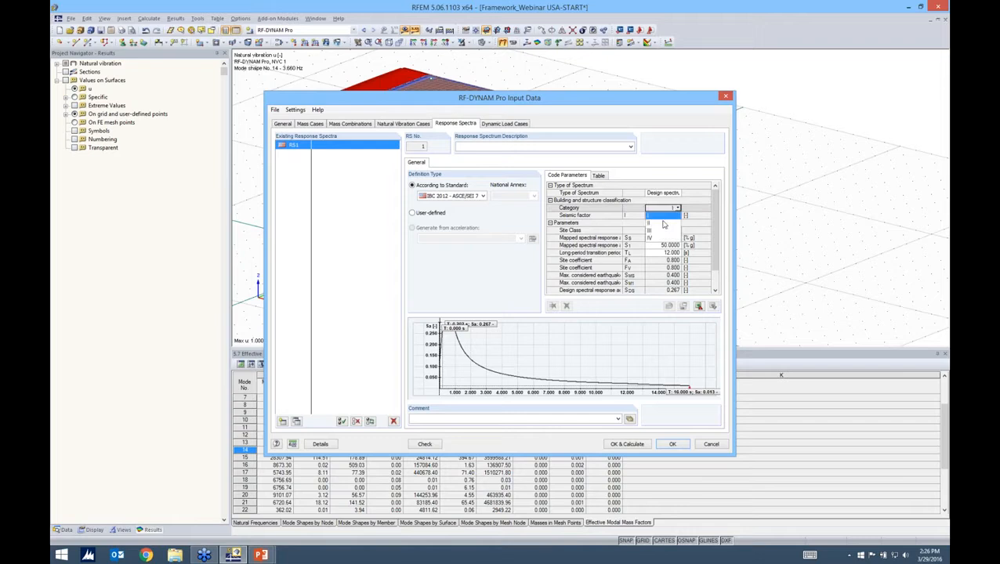
pyautogui.click(663, 224)
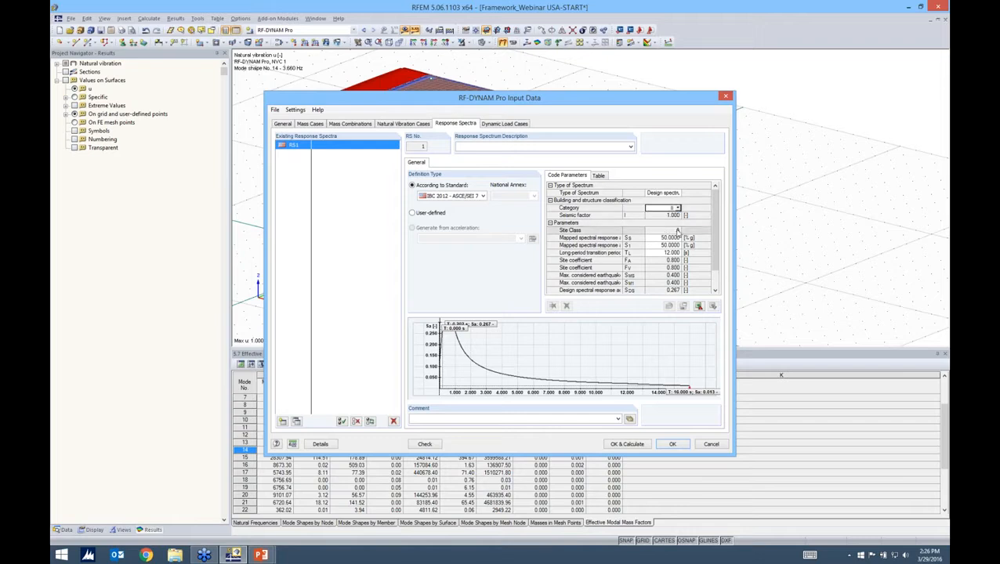
pyautogui.click(677, 231)
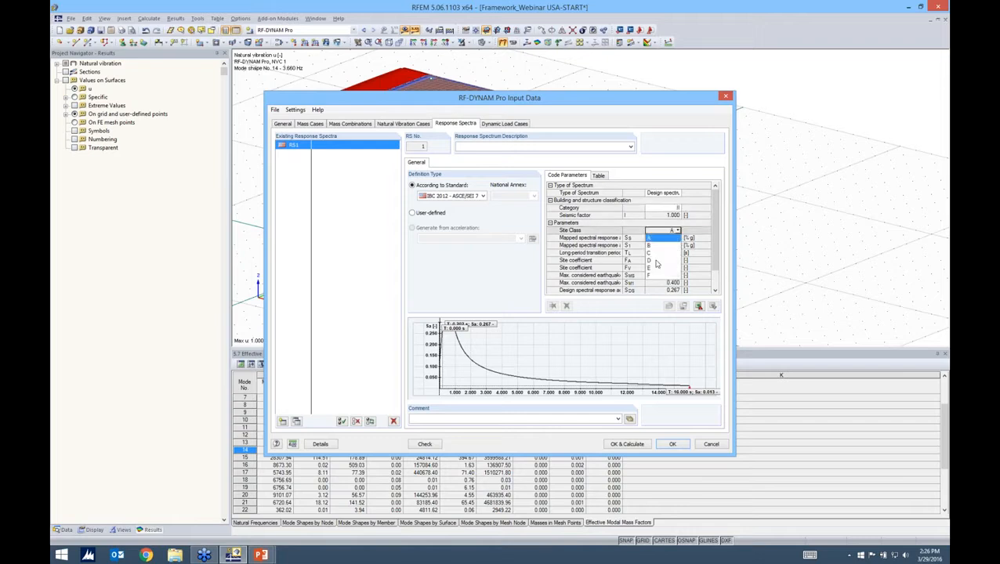
pyautogui.click(655, 262)
# Step: Set the response modification factor R in the code parameters of RS1 to 2.000
pyautogui.moveTo(623, 256); pyautogui.dragTo(629, 229)
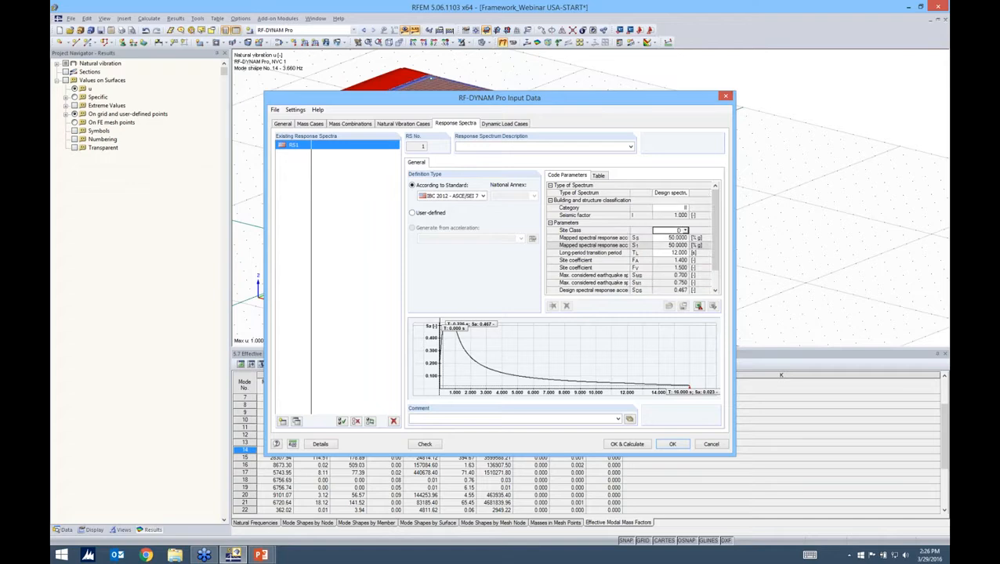
pyautogui.scroll(-1, 600, 290)
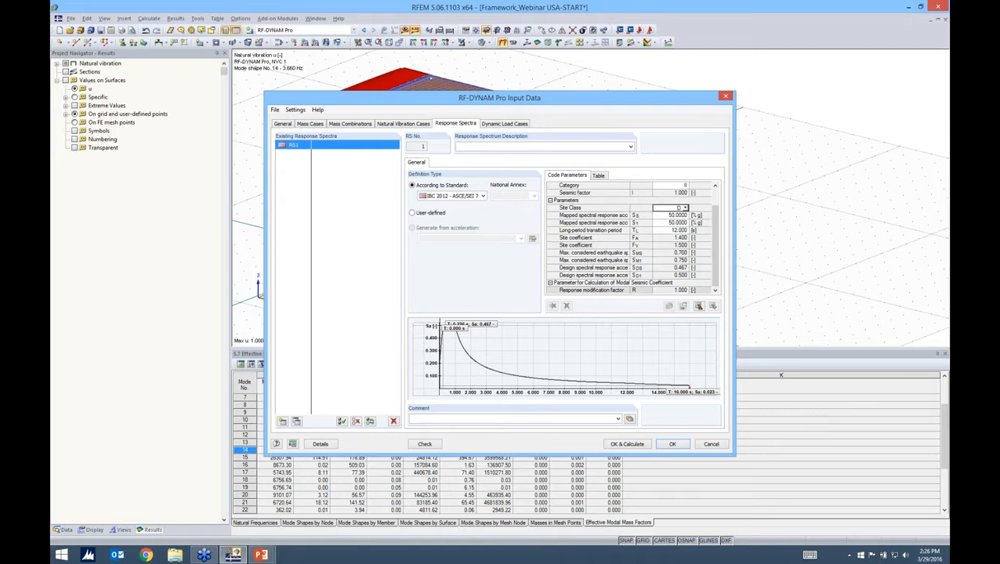
pyautogui.click(671, 290)
pyautogui.write('2')
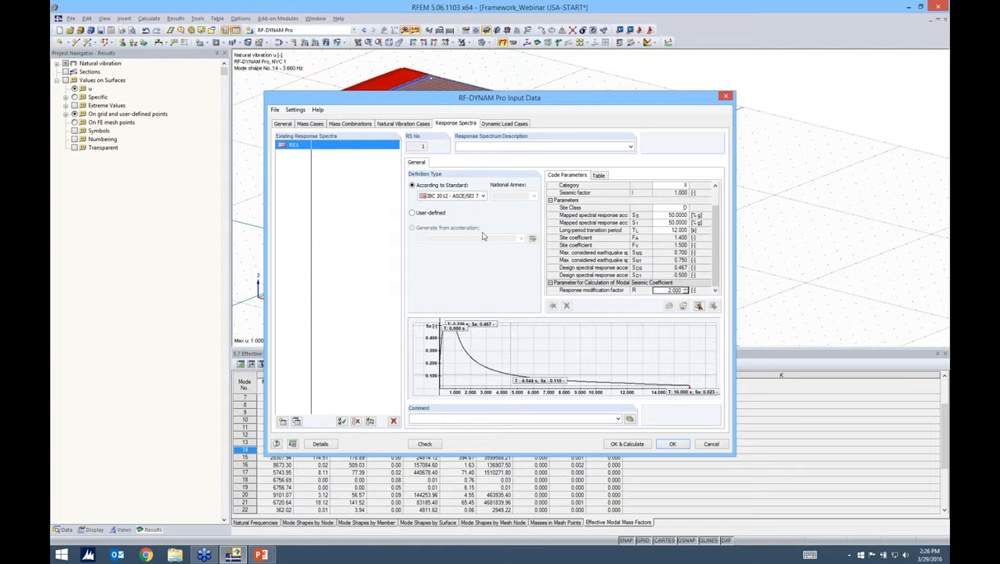
# Step: Describe dynamic load case DLC1 as "Without Torsion" and assign natural vibration case NVC1 to it
pyautogui.click(502, 123)
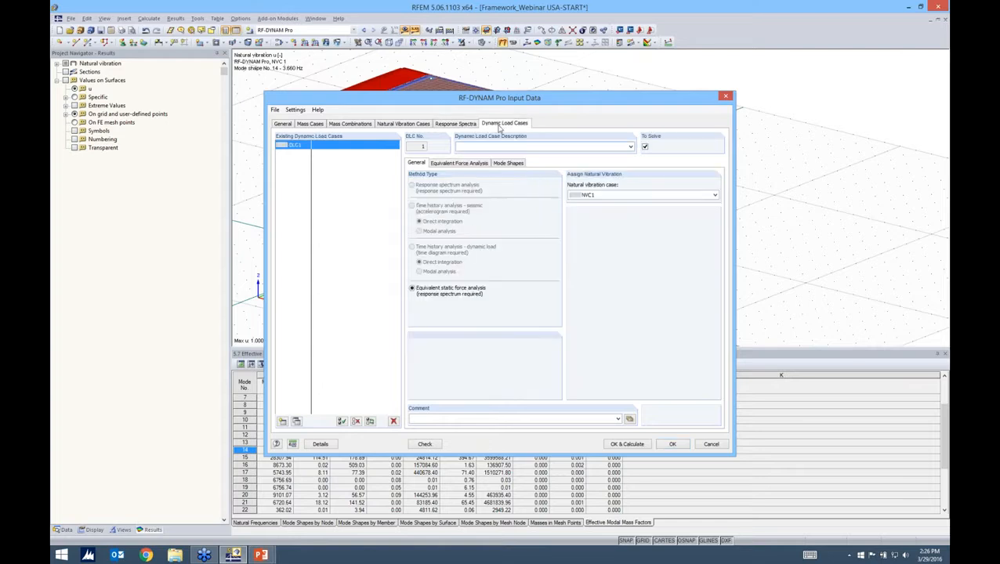
pyautogui.click(459, 147)
pyautogui.write('Without Torsion')
pyautogui.click(670, 195)
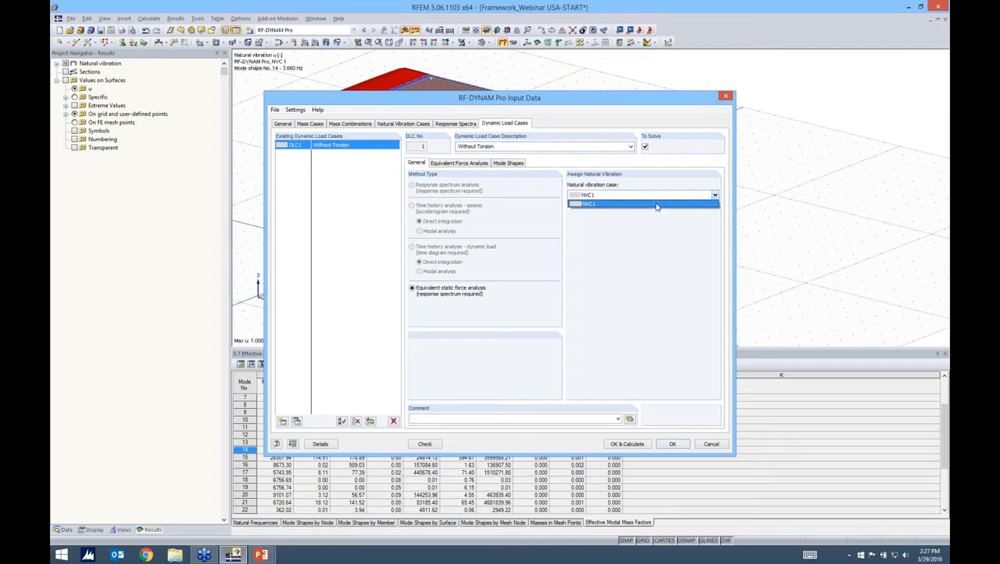
pyautogui.click(650, 206)
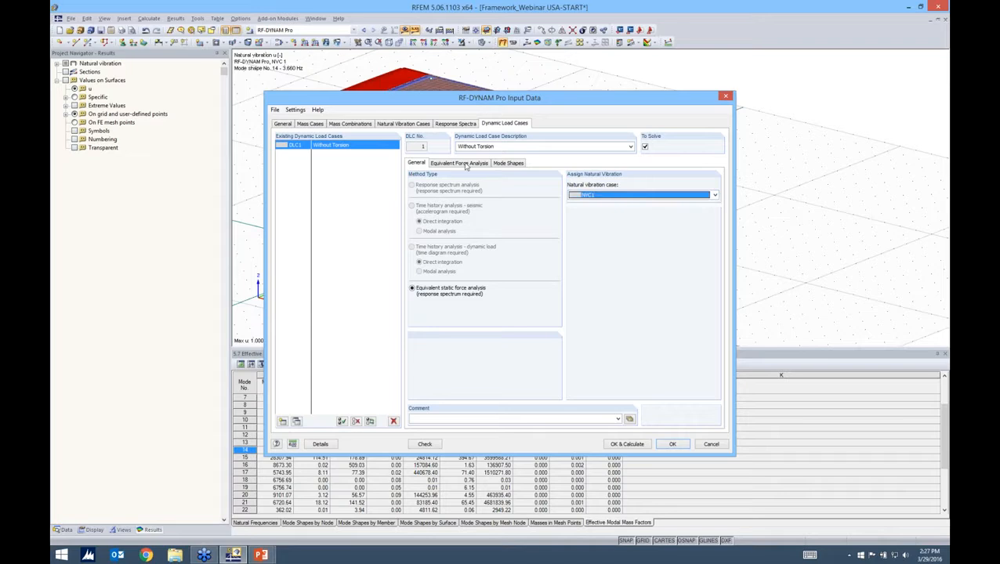
# Step: In DLC1's equivalent force analysis, generate modal result combinations and combine the directional components by the 100 / 30 % rule
pyautogui.click(466, 164)
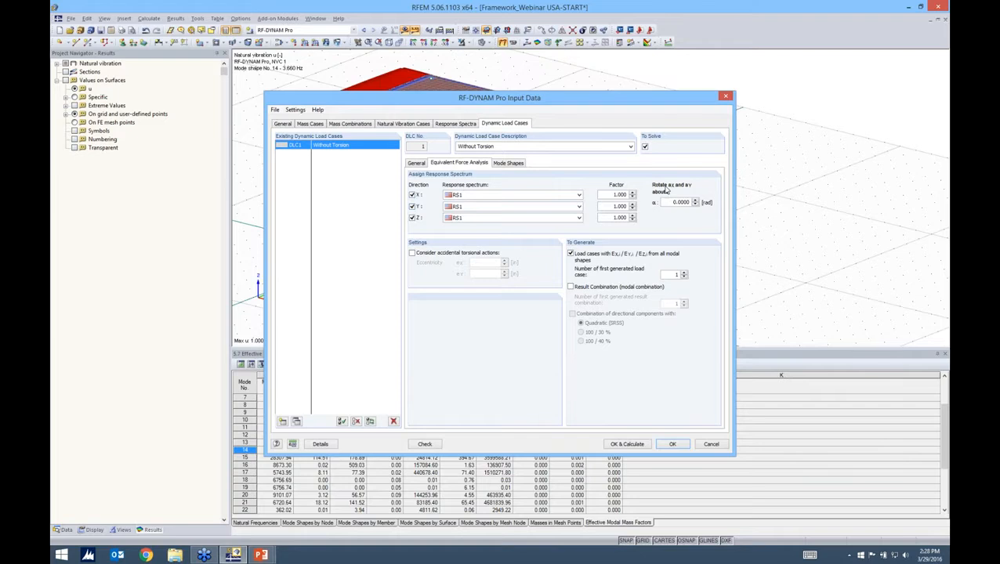
pyautogui.moveTo(653, 92); pyautogui.dragTo(816, 67)
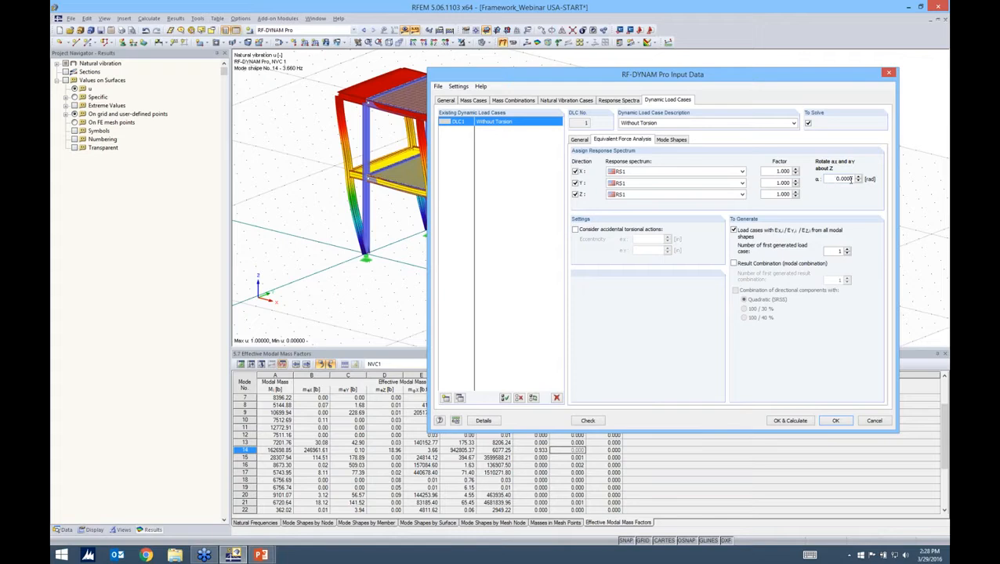
pyautogui.moveTo(660, 69); pyautogui.dragTo(563, 63)
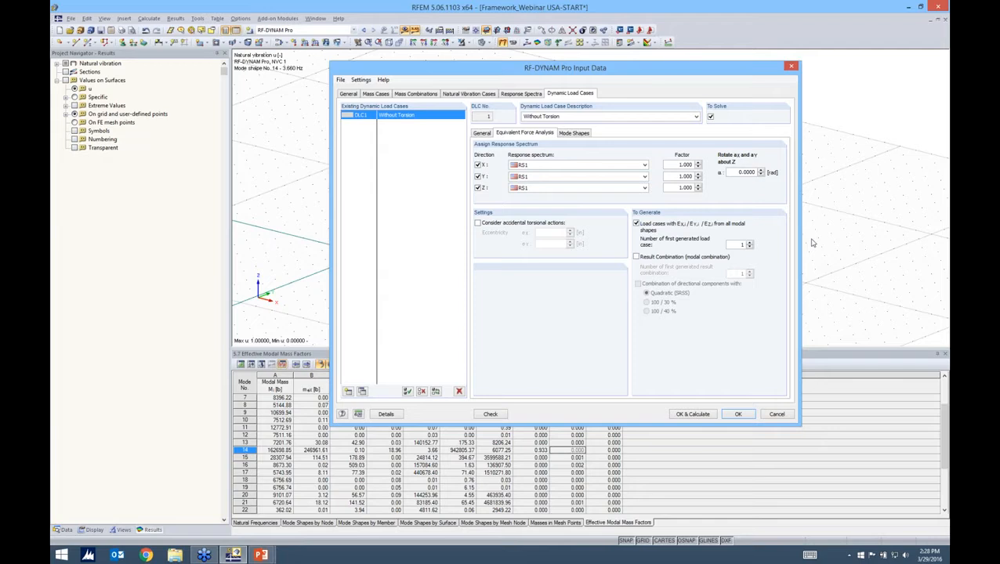
pyautogui.click(637, 257)
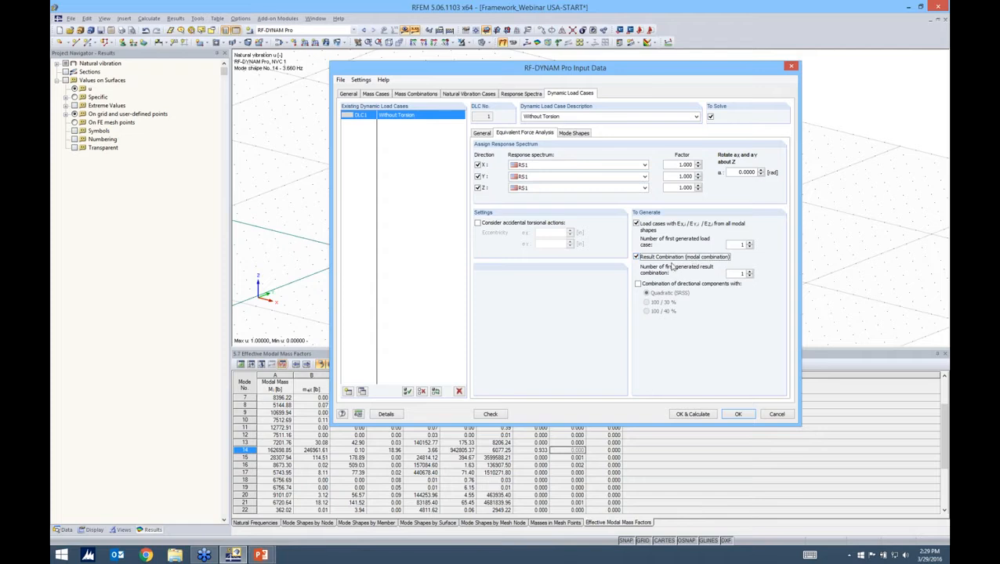
pyautogui.click(638, 284)
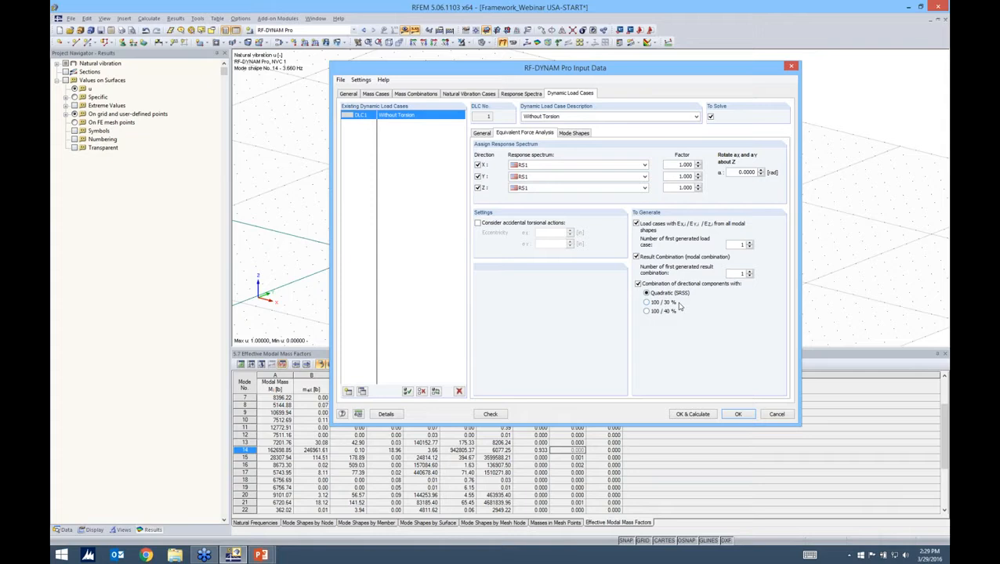
pyautogui.click(678, 306)
# Step: Try excluding mode shapes 6 to 11 of DLC1 individually from generation and select all modes again
pyautogui.click(578, 134)
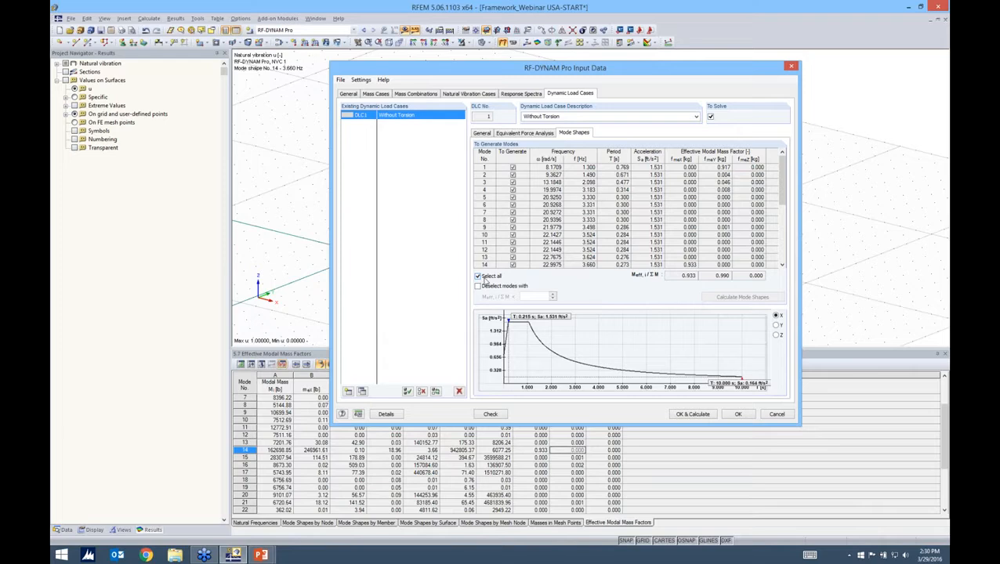
pyautogui.click(480, 278)
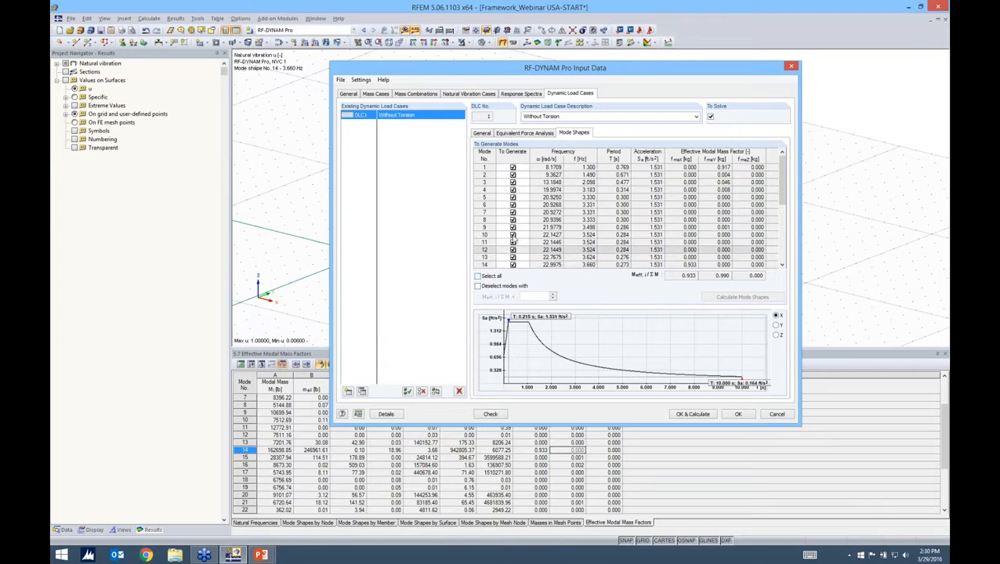
pyautogui.click(512, 242)
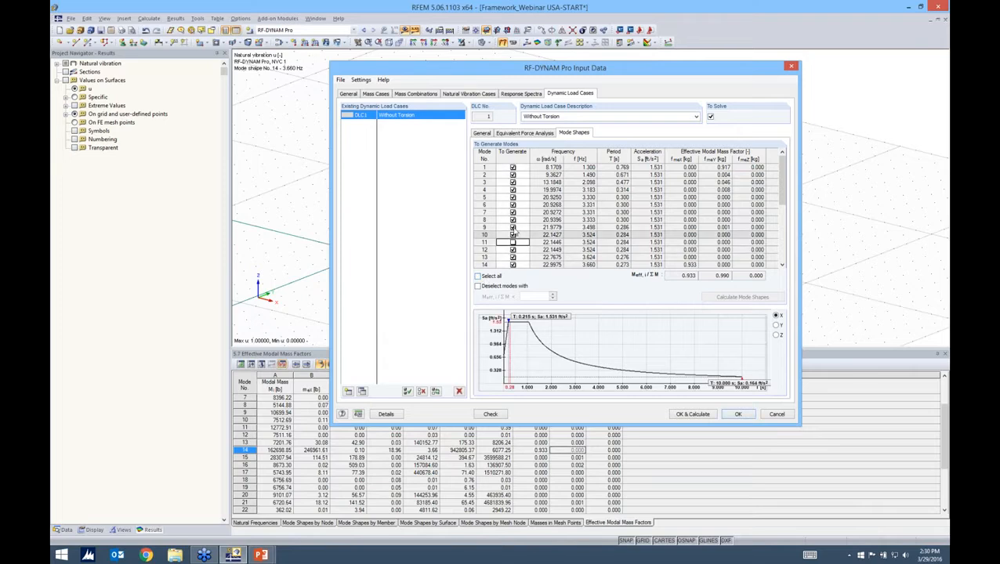
pyautogui.click(513, 234)
pyautogui.click(513, 228)
pyautogui.click(512, 220)
pyautogui.click(512, 211)
pyautogui.click(513, 206)
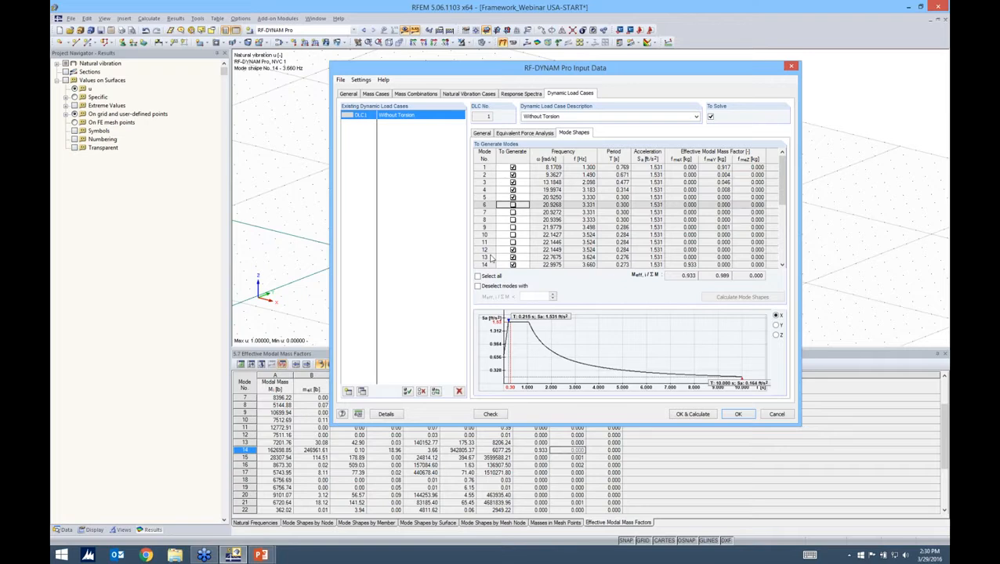
pyautogui.click(490, 258)
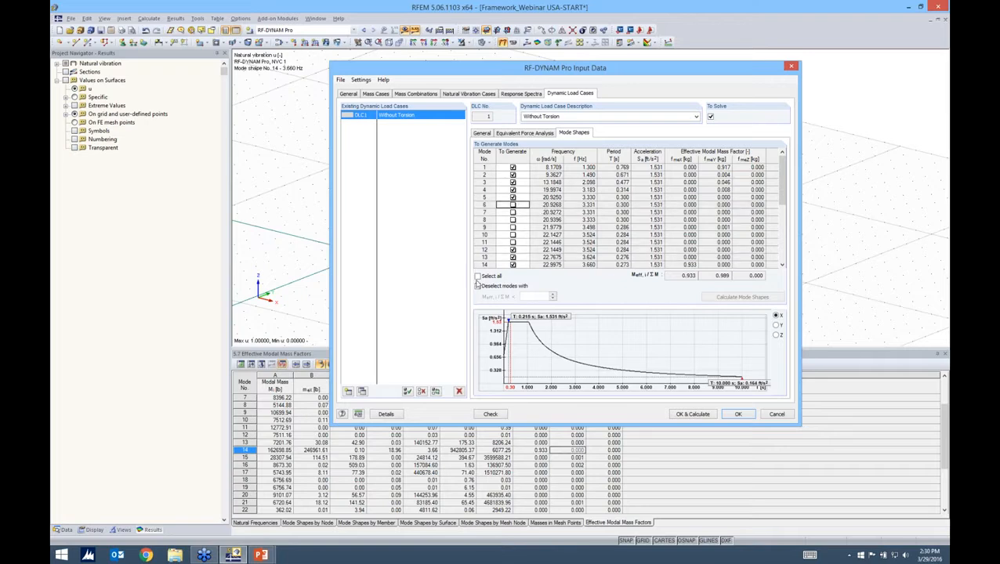
pyautogui.click(477, 277)
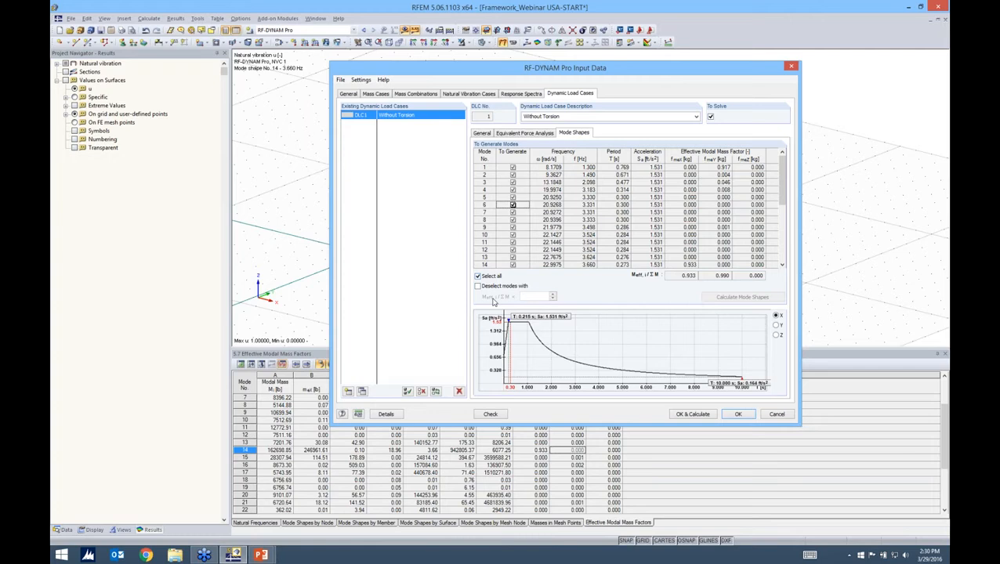
# Step: Deselect the modes of DLC1 with an effective modal mass factor below 0.050 and calculate the dynamic load case
pyautogui.click(478, 286)
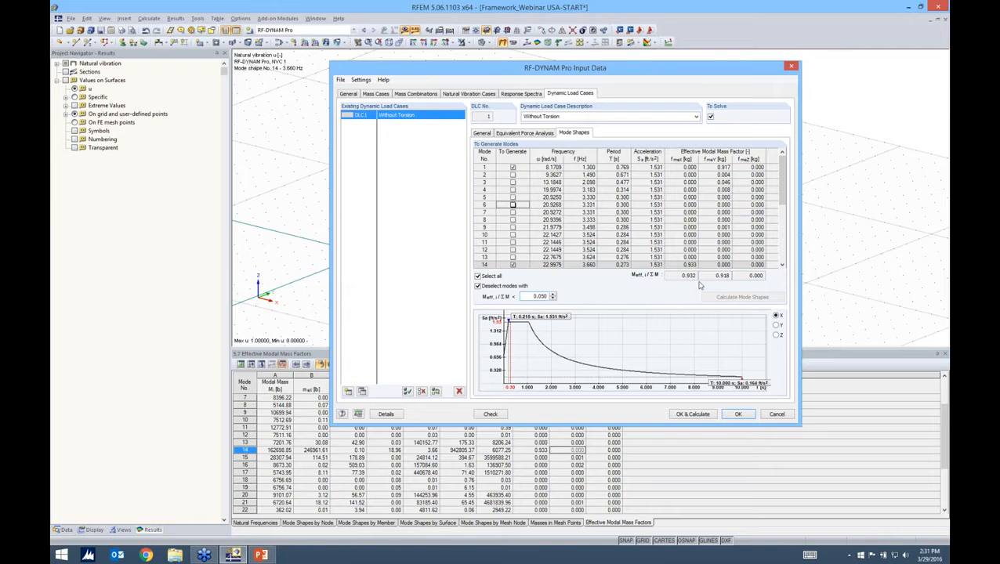
pyautogui.click(534, 296)
pyautogui.doubleClick(541, 296)
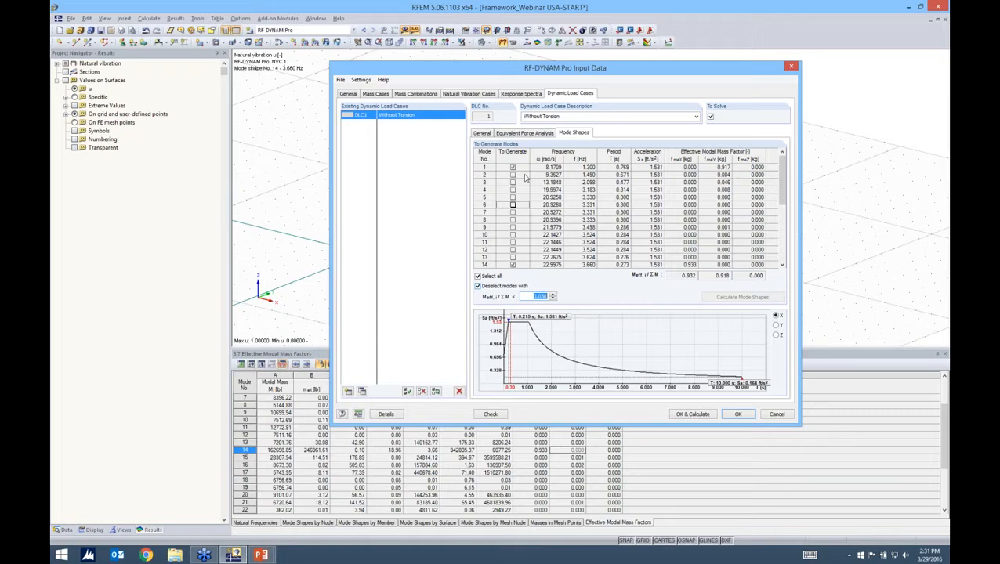
pyautogui.click(518, 330)
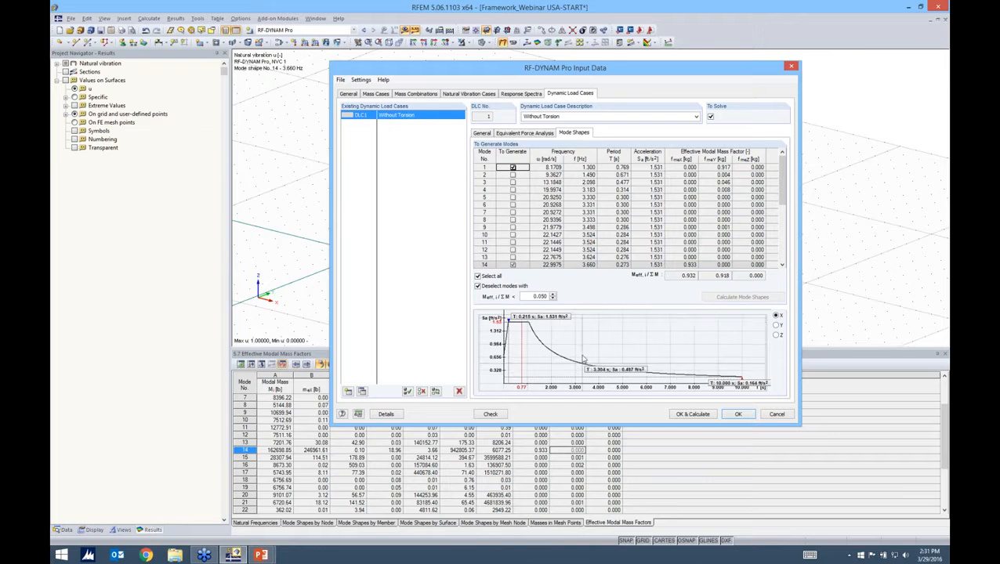
pyautogui.click(683, 414)
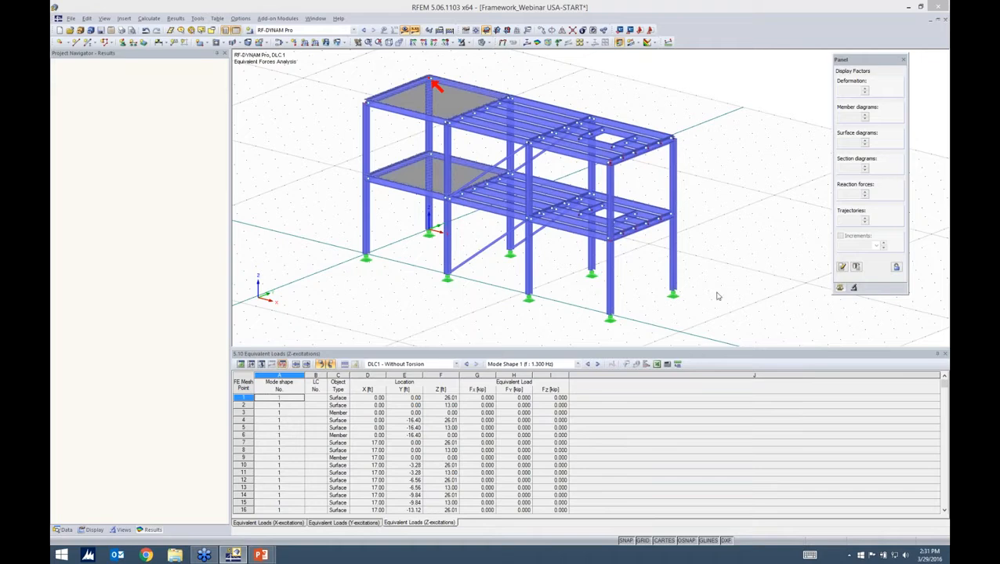
# Step: Enlarge the equivalent loads table and look through the list of available load cases and result combinations
pyautogui.click(713, 268)
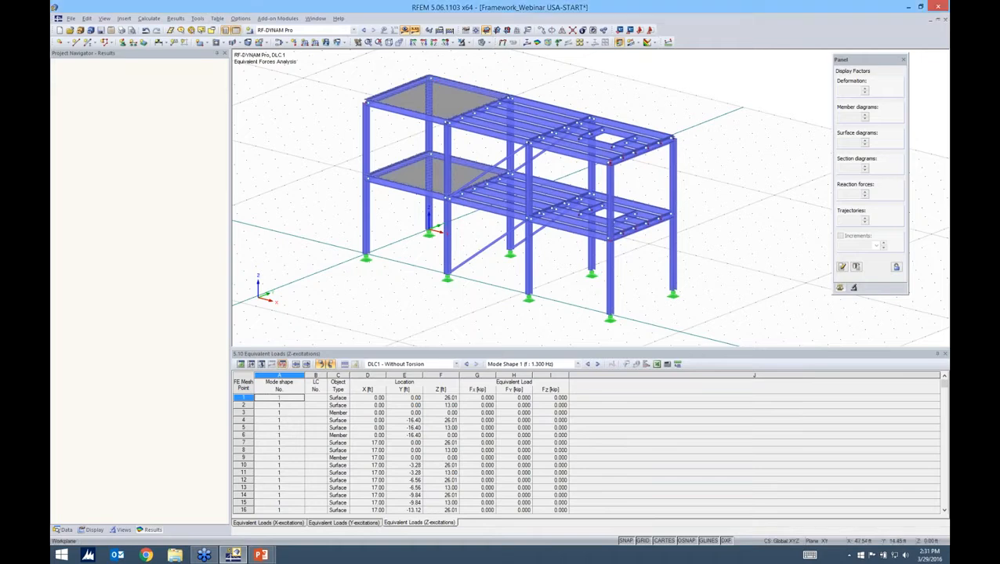
pyautogui.moveTo(720, 274); pyautogui.dragTo(714, 233, button='middle')
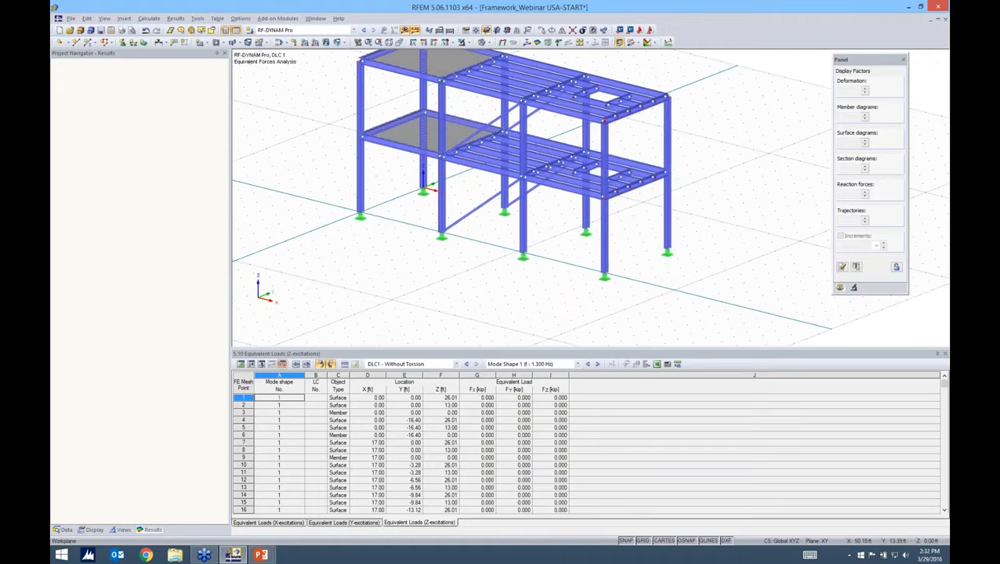
pyautogui.moveTo(593, 263); pyautogui.dragTo(593, 263)
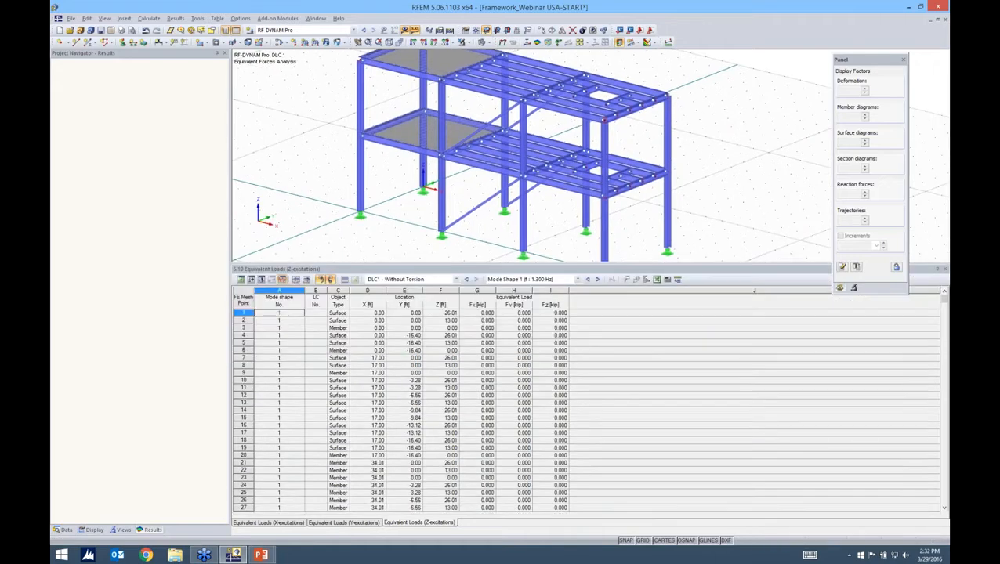
pyautogui.click(302, 31)
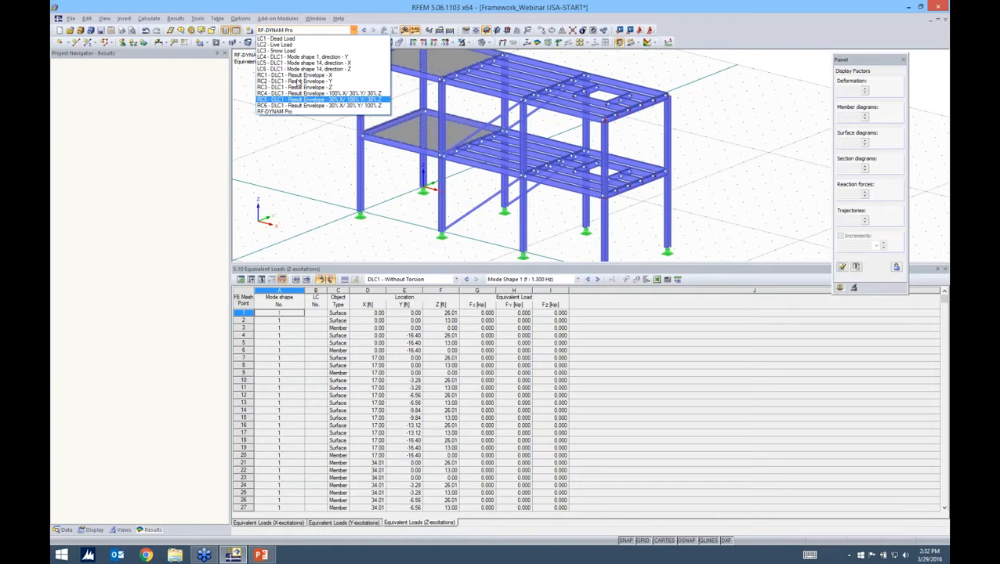
pyautogui.click(298, 86)
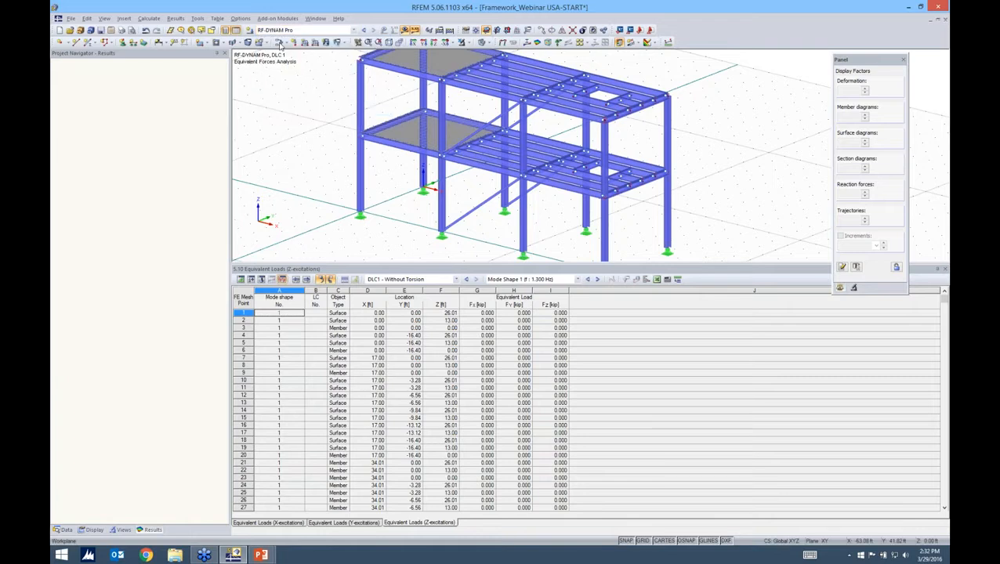
# Step: Open the editor for load cases and combinations and examine the DLC1 load cases LC4, LC5 and LC6
pyautogui.click(279, 43)
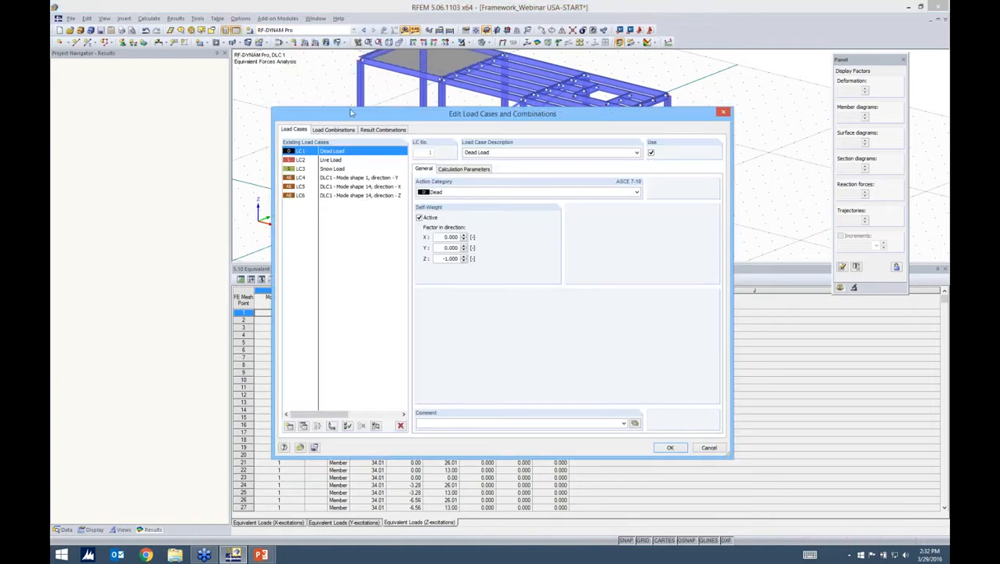
pyautogui.moveTo(351, 113); pyautogui.dragTo(357, 111)
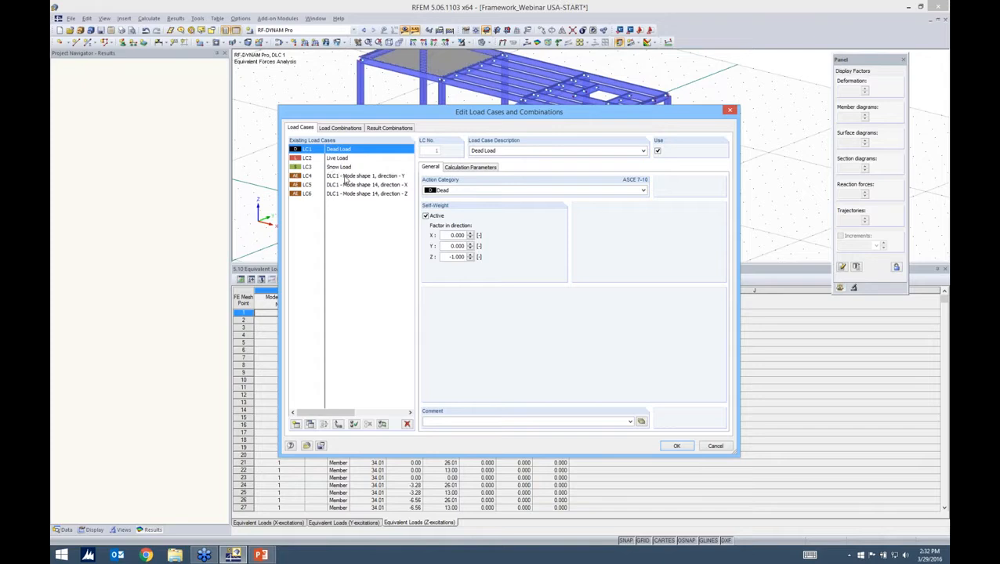
pyautogui.click(346, 177)
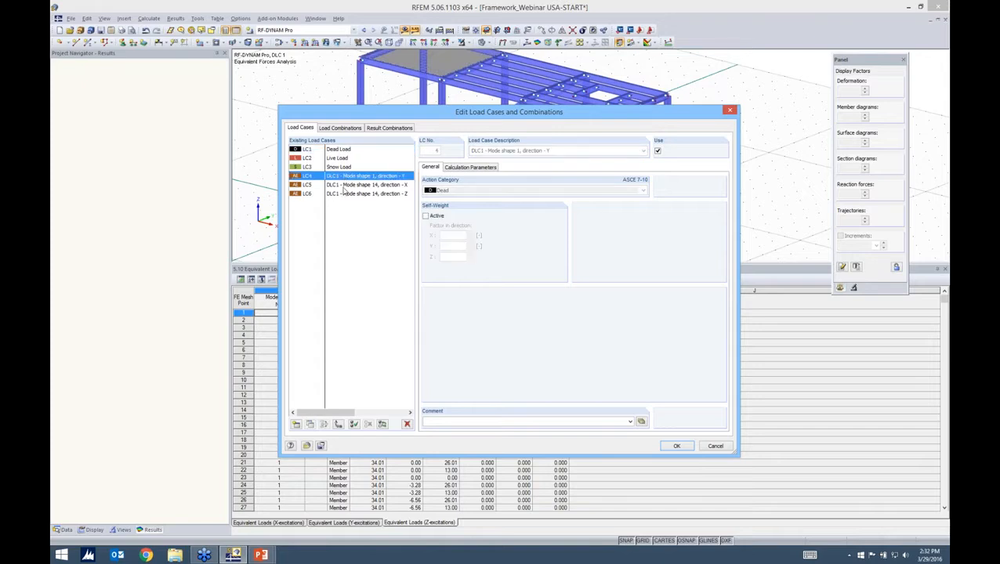
pyautogui.click(349, 185)
pyautogui.click(352, 192)
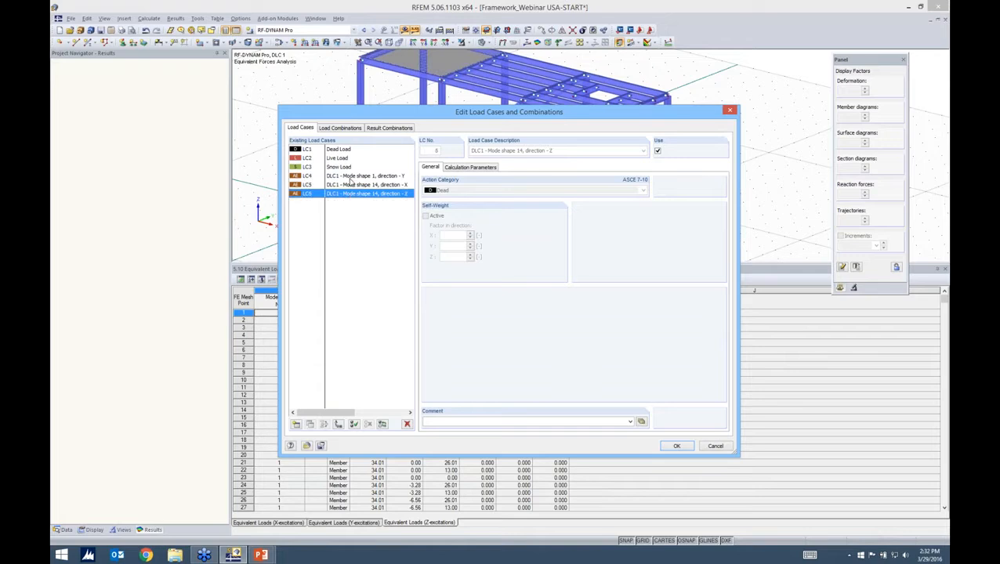
# Step: View load case LC4 and the list of result combinations, and switch to the PowerPoint slide on equivalent loads and the SRSS rule
pyautogui.click(351, 176)
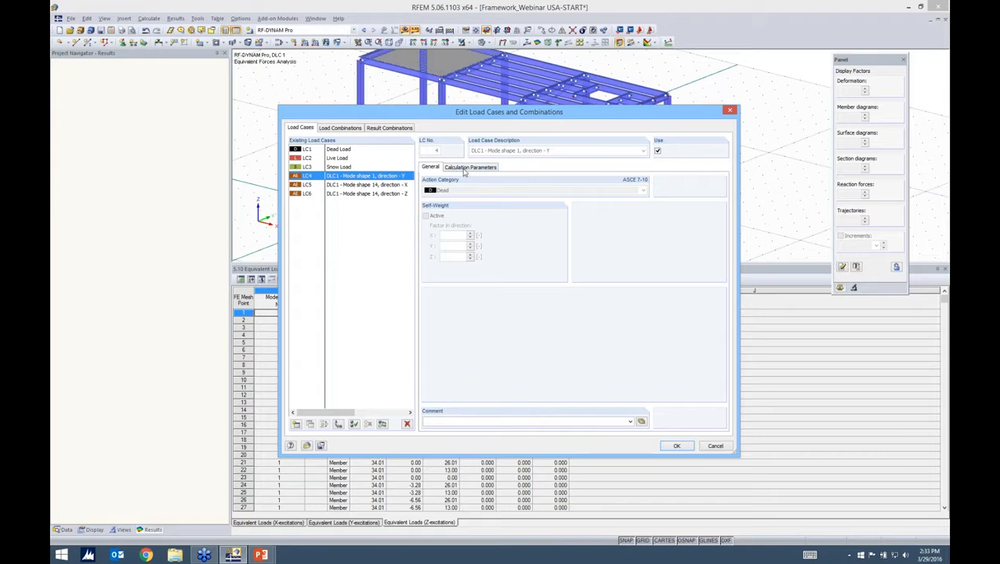
pyautogui.click(389, 128)
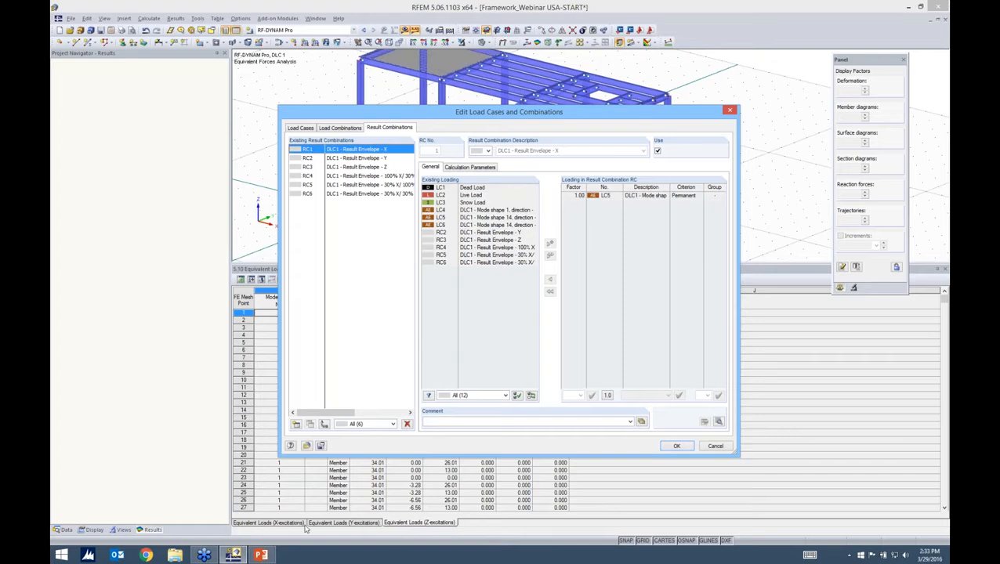
pyautogui.hotkey('alt', 'Tab')
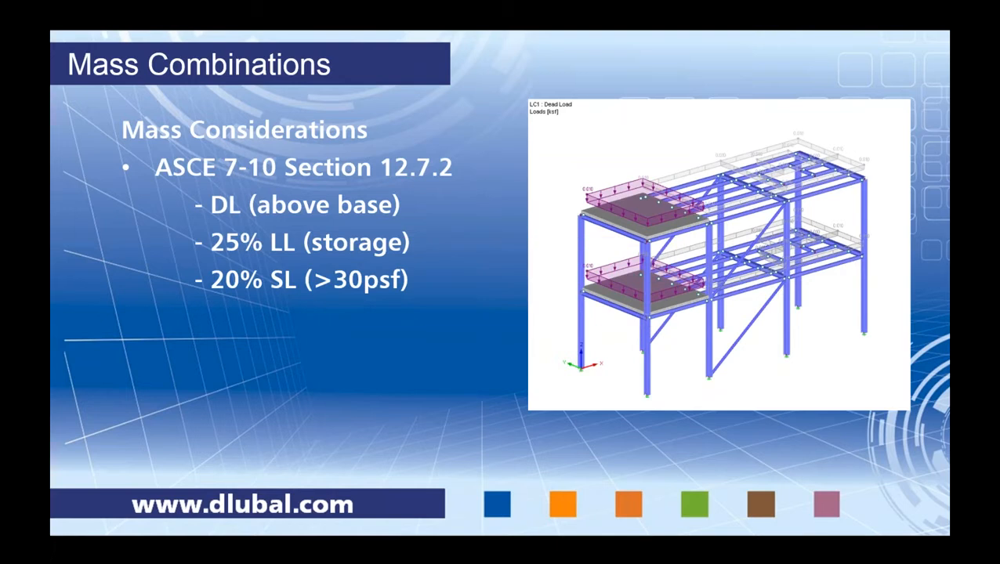
pyautogui.press('Right')
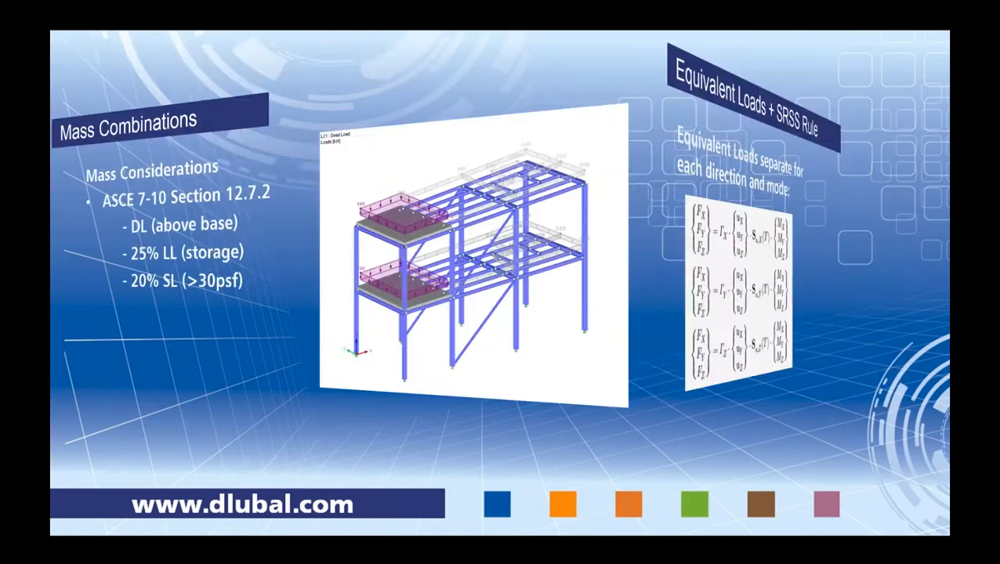
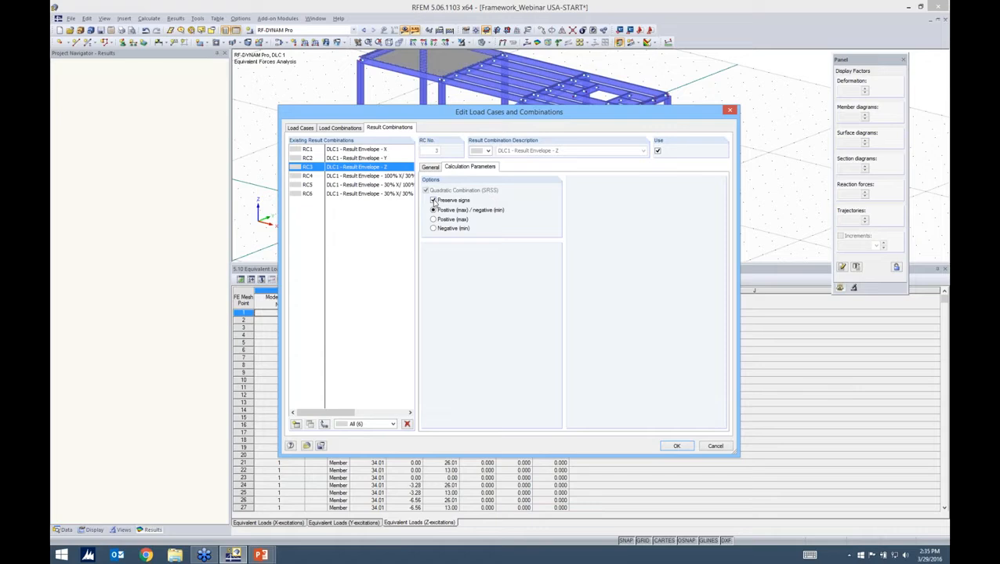
# Step: Examine the Preserve signs option of result combination RC3 and the loading contained in RC1 and RC4
pyautogui.click(442, 203)
pyautogui.click(462, 204)
pyautogui.click(384, 149)
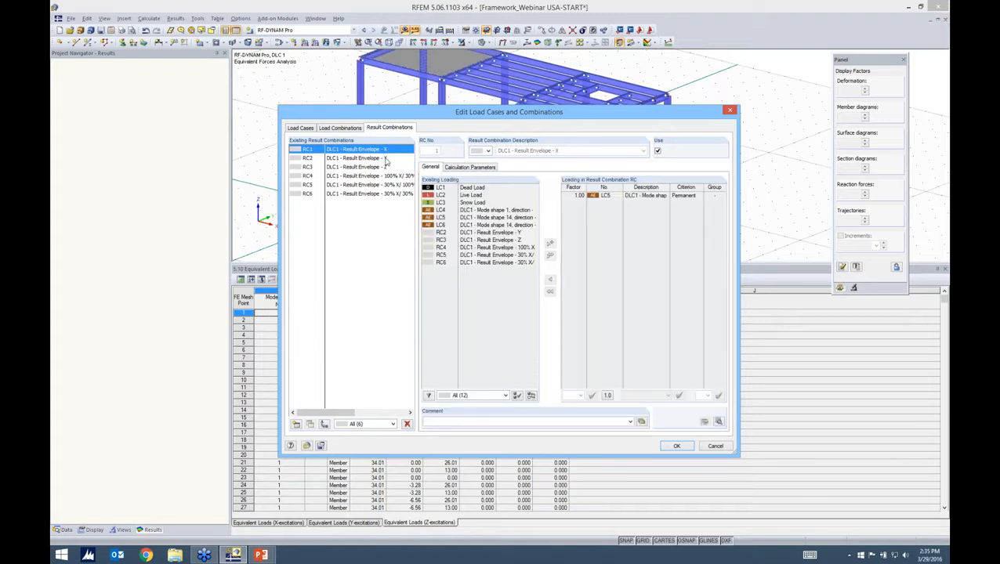
pyautogui.click(620, 205)
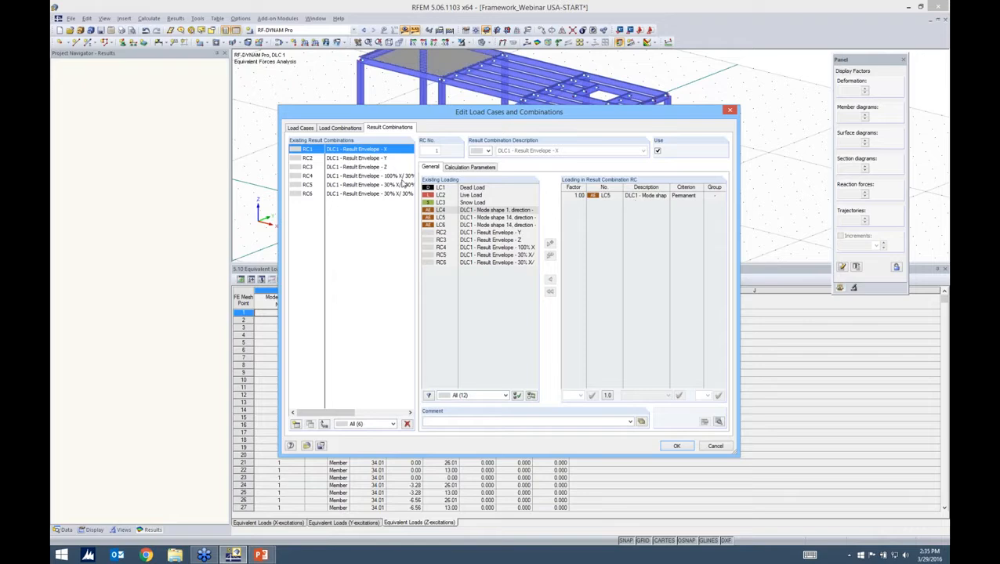
pyautogui.click(329, 175)
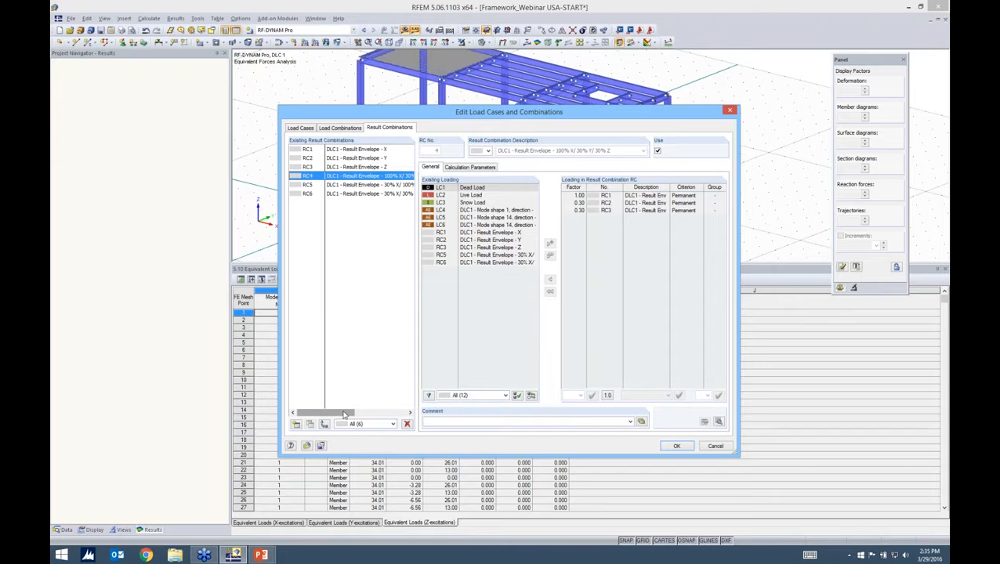
# Step: Review the full descriptions of the existing result combinations RC1 to RC6, and accept the load cases and combinations dialog
pyautogui.moveTo(343, 415); pyautogui.dragTo(353, 414)
pyautogui.hscroll(2, 385, 182)
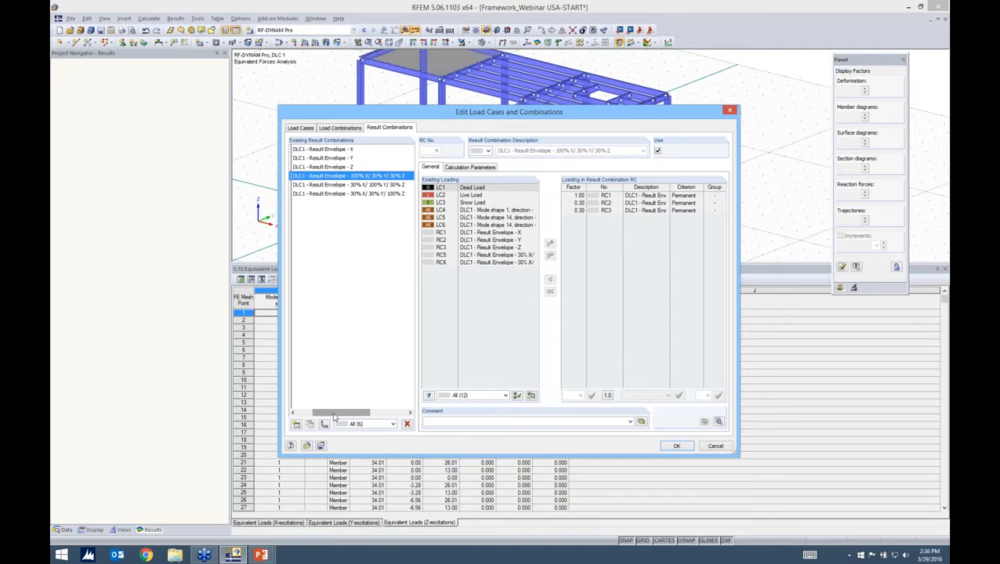
pyautogui.moveTo(334, 417); pyautogui.dragTo(314, 416)
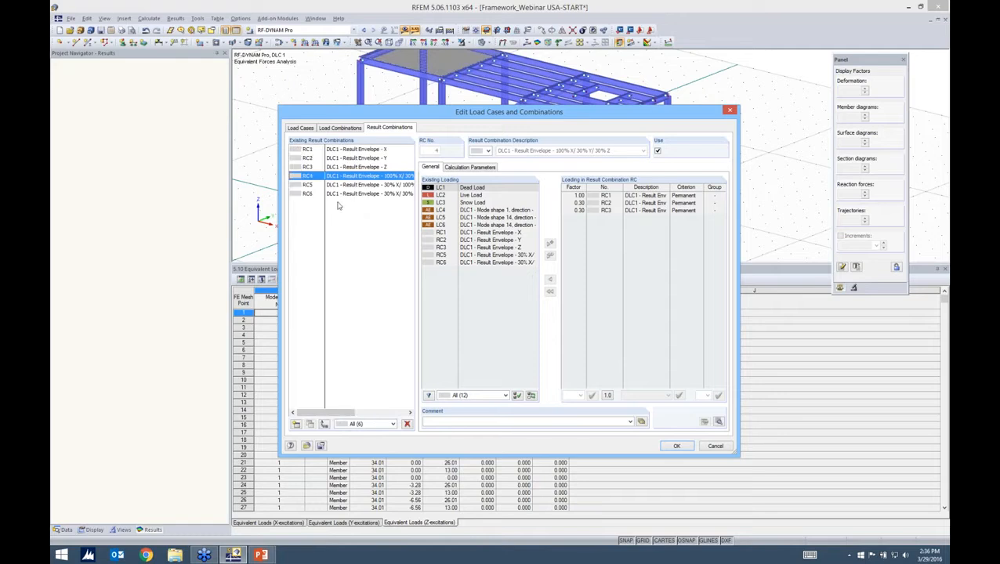
pyautogui.click(675, 446)
# Step: Open the RF-DYNAM Pro dynamic load cases and copy DLC1 "Without Torsion" as a second case, DLC2
pyautogui.click(278, 18)
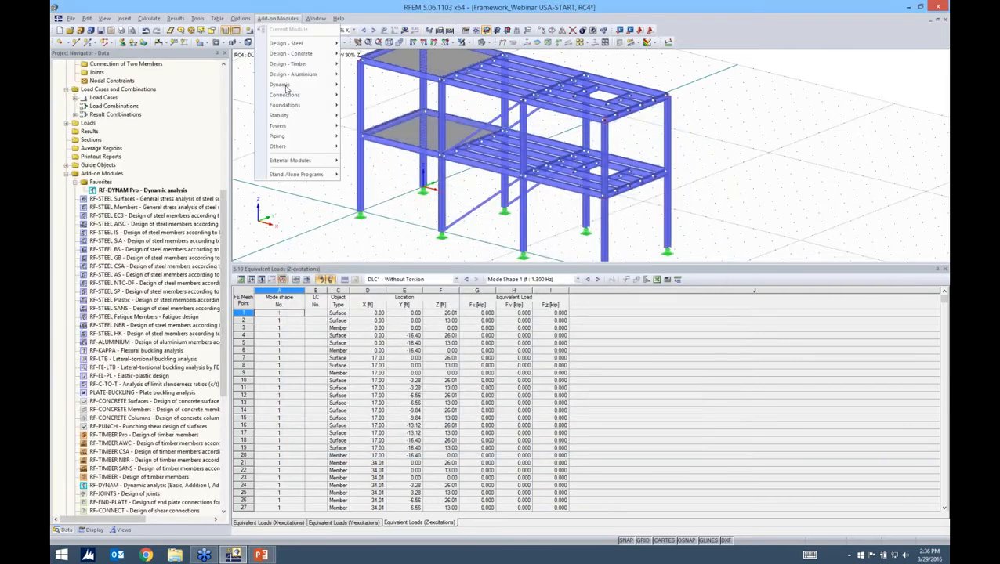
pyautogui.moveTo(285, 84)
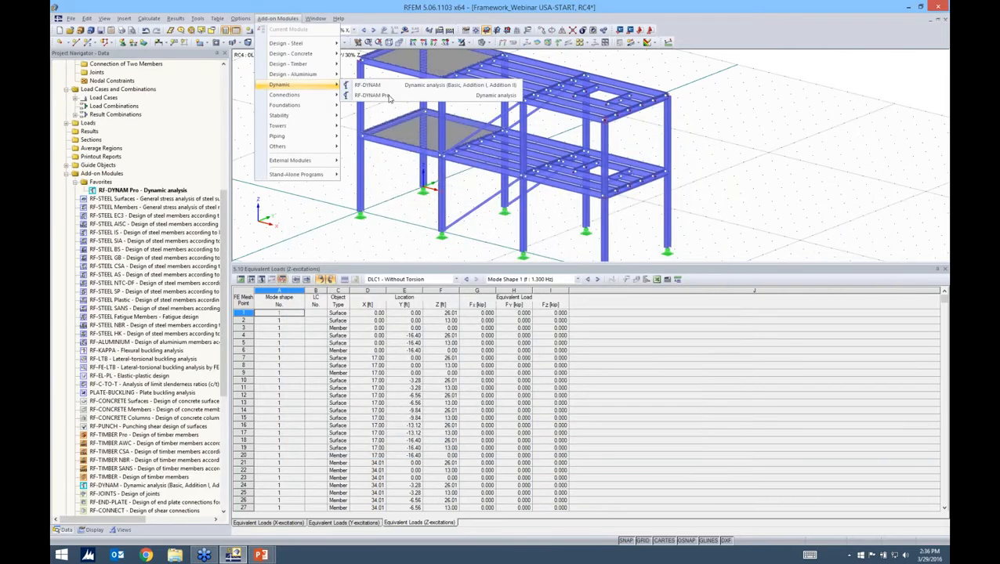
pyautogui.click(372, 95)
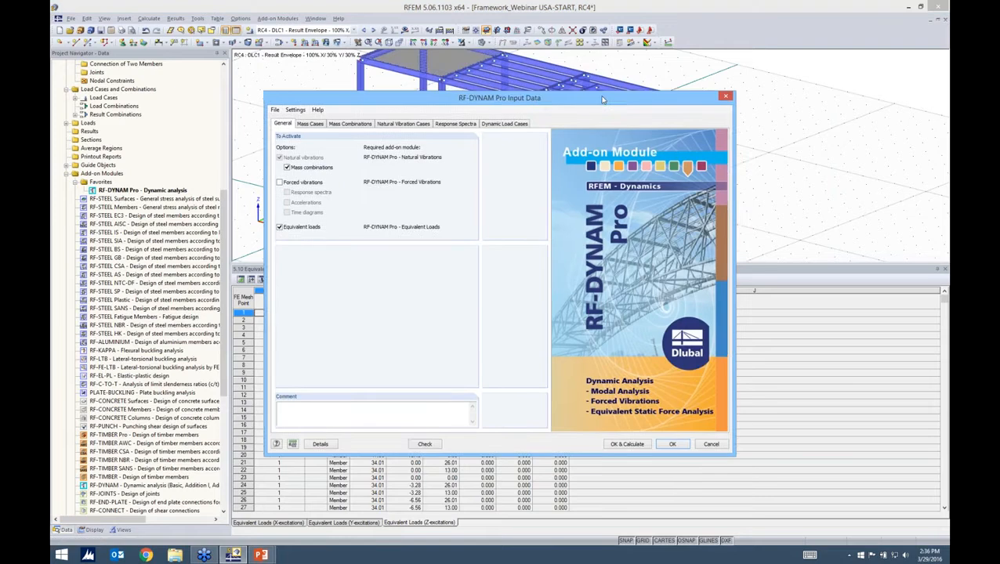
pyautogui.moveTo(541, 99); pyautogui.dragTo(576, 97)
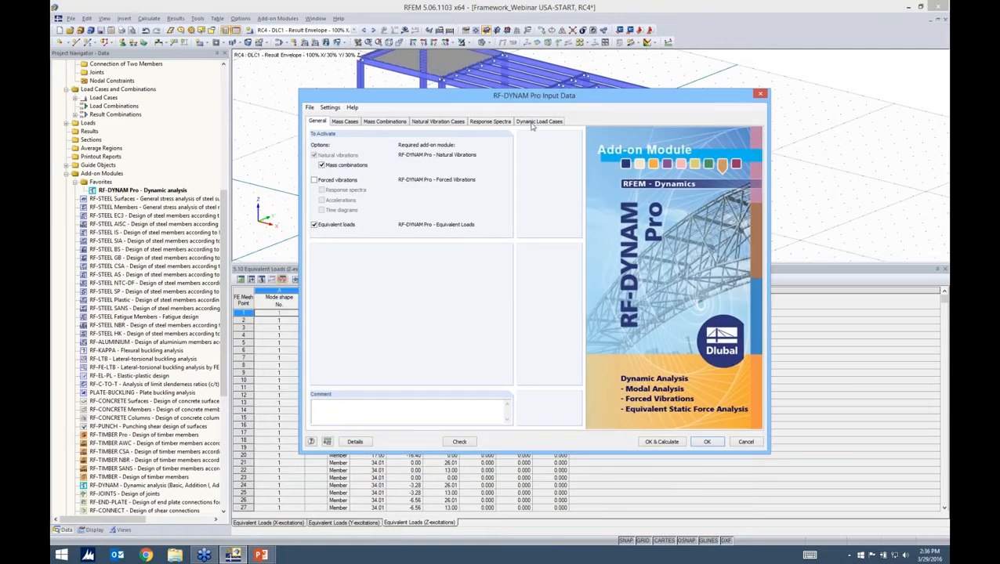
pyautogui.click(533, 123)
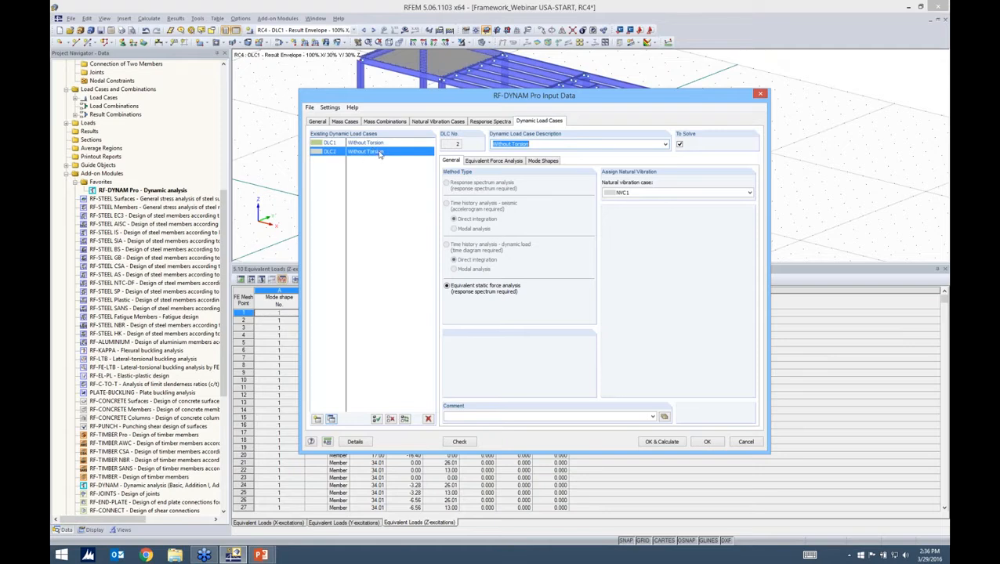
# Step: Rename DLC2 as "With Torsion" and enable accidental torsional actions in its equivalent force analysis
pyautogui.click(513, 143)
pyautogui.press('BackSpace')
pyautogui.press('BackSpace')
pyautogui.press('BackSpace')
pyautogui.click(495, 162)
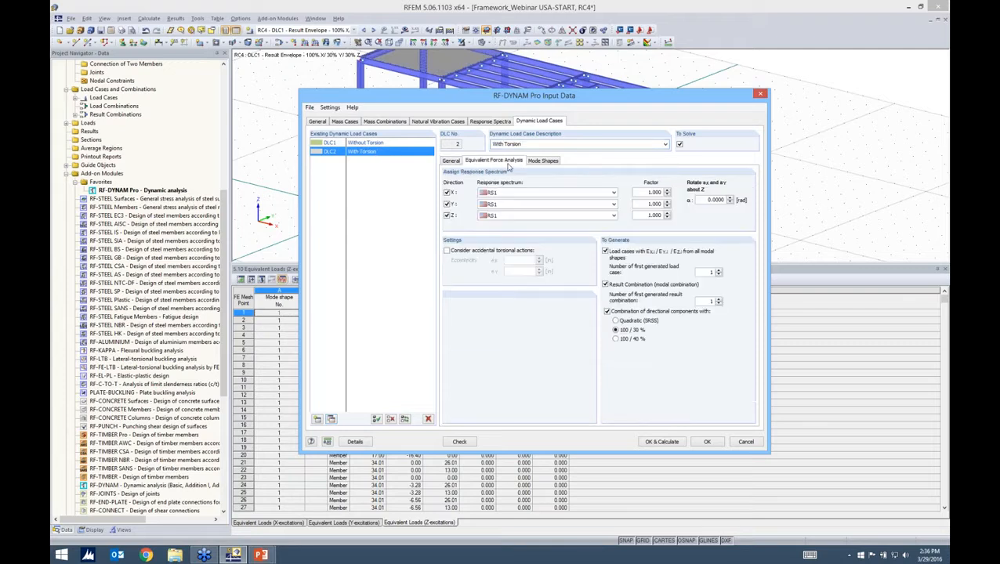
pyautogui.click(447, 251)
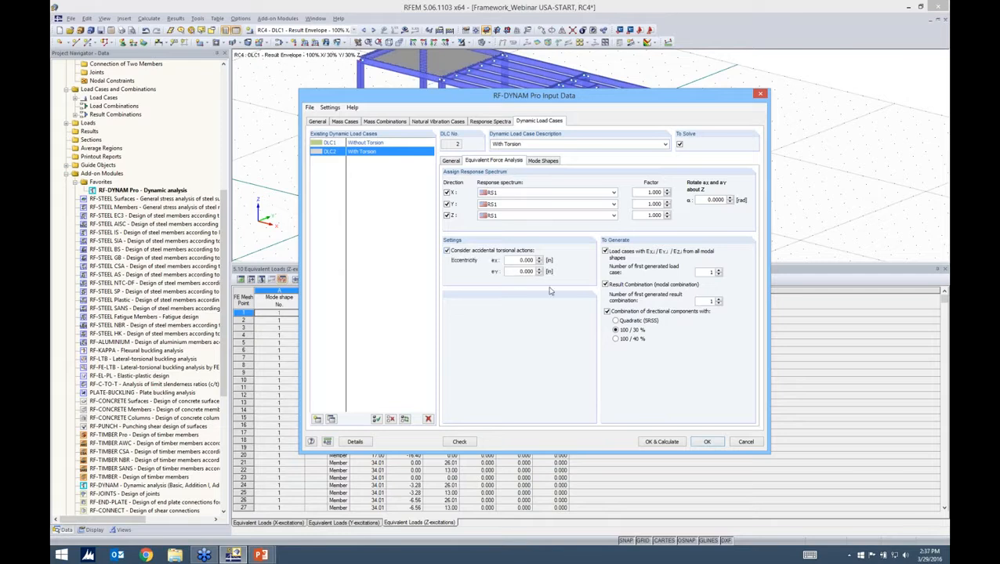
# Step: Switch to the PowerPoint slide show, read the eccentricity formulas on the Accidental Torsional Actions slide, and return to RFEM
pyautogui.hotkey('alt', 'Tab')
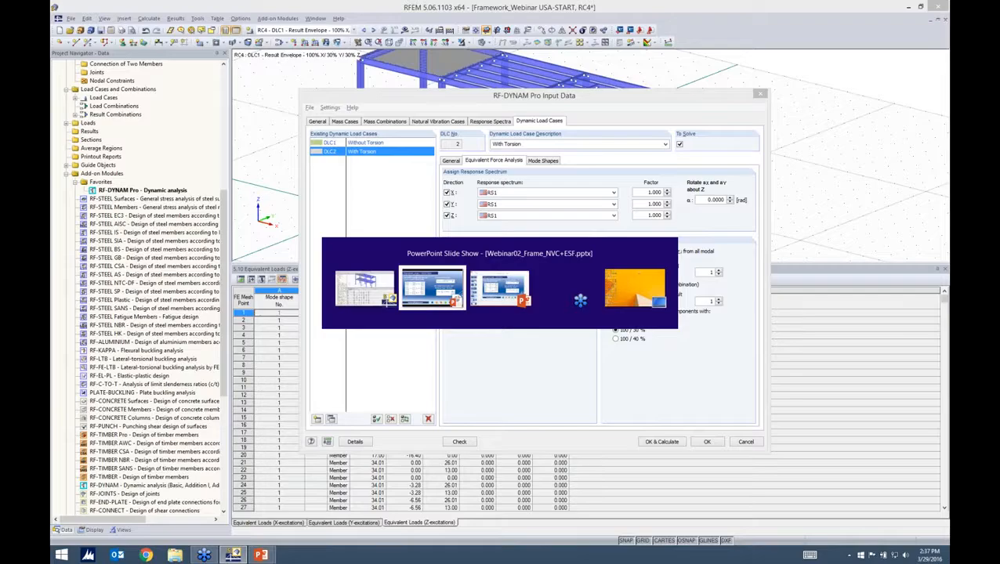
pyautogui.press('Right')
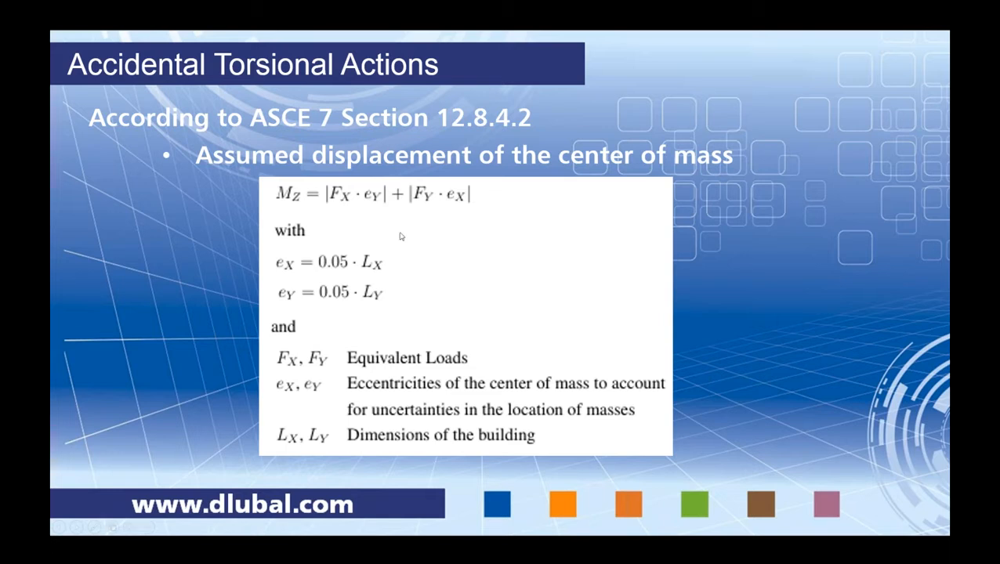
pyautogui.hotkey('alt', 'Tab')
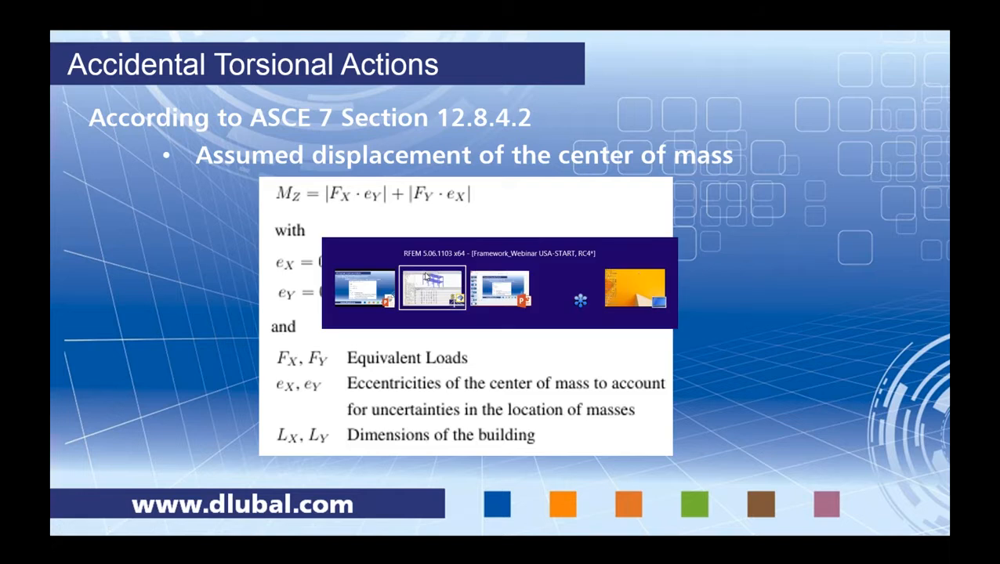
pyautogui.click(425, 276)
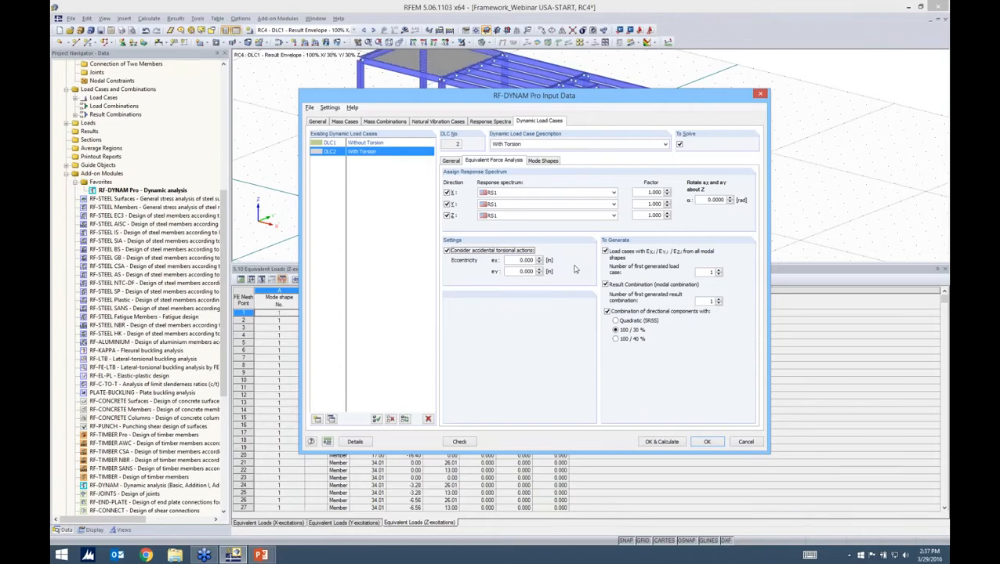
# Step: Set the accidental torsion eccentricities of DLC2 to 30.6 in for eX and 9.84 in for eY, and calculate
pyautogui.press('Tab')
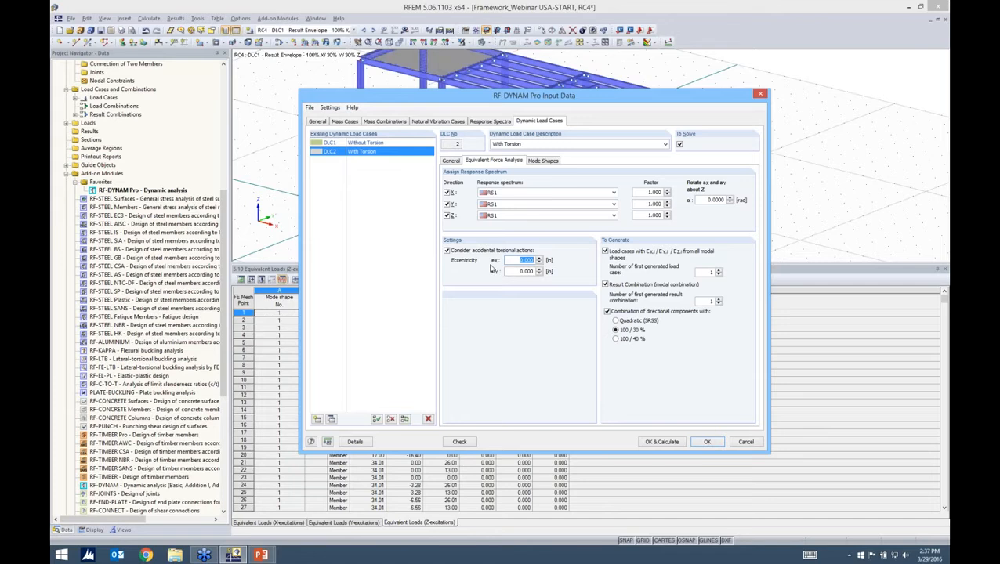
pyautogui.write('30.6')
pyautogui.press('Tab')
pyautogui.write('9.84')
pyautogui.click(709, 301)
pyautogui.click(661, 441)
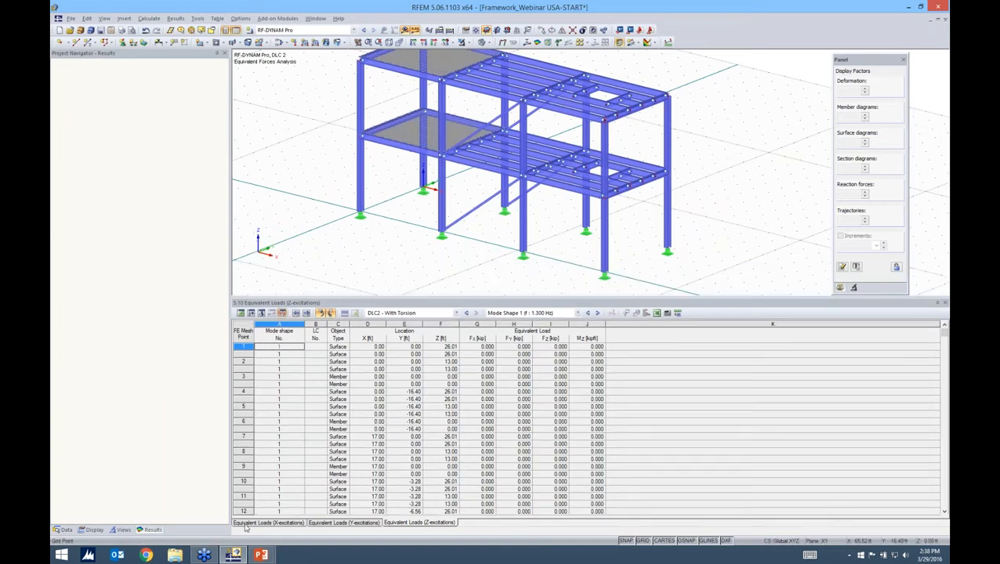
# Step: Examine the X- and Y-excitation equivalent loads of DLC2 "With Torsion" for mode shape 1
pyautogui.click(268, 522)
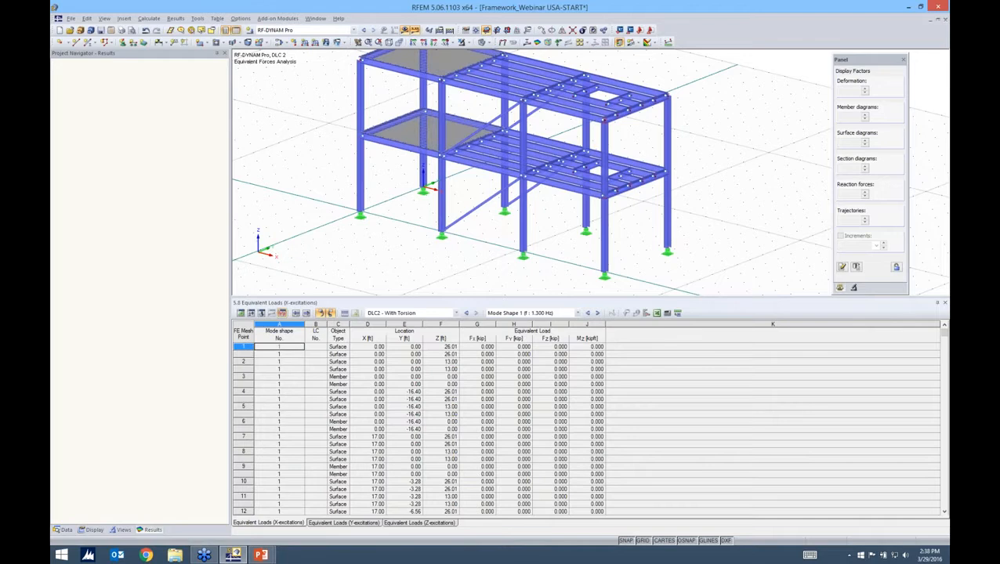
pyautogui.moveTo(442, 297); pyautogui.dragTo(443, 275)
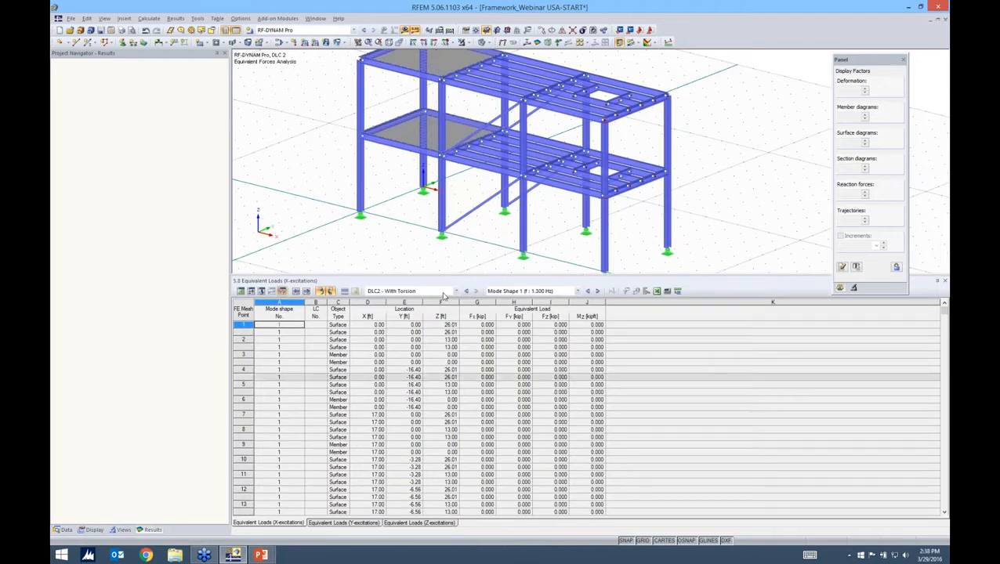
pyautogui.click(441, 291)
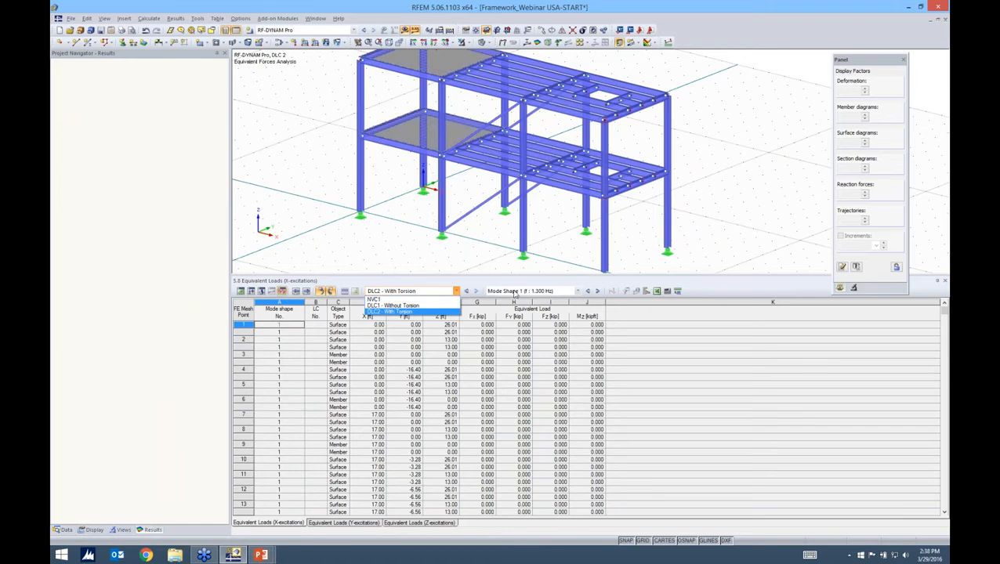
pyautogui.click(515, 293)
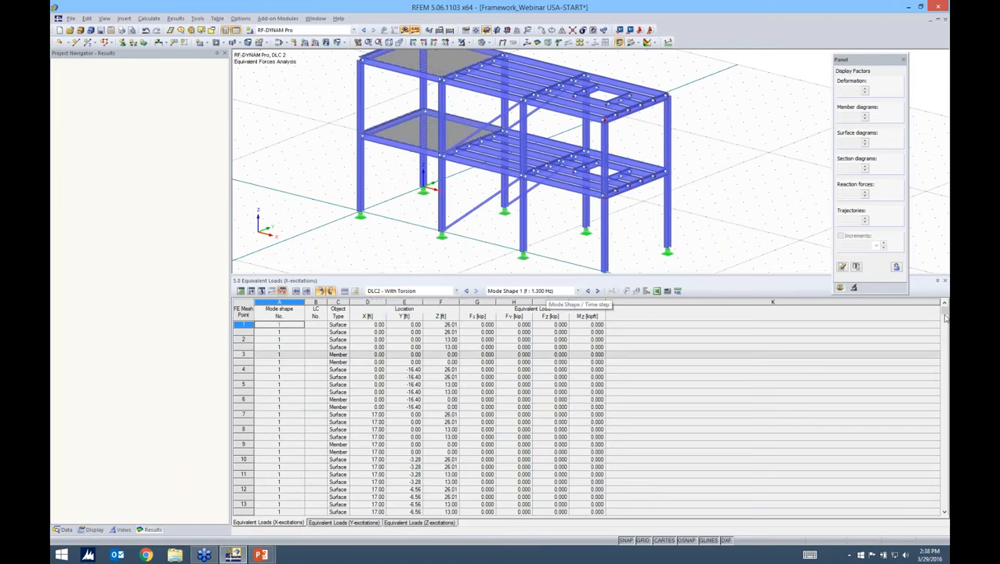
pyautogui.moveTo(943, 310); pyautogui.dragTo(943, 506)
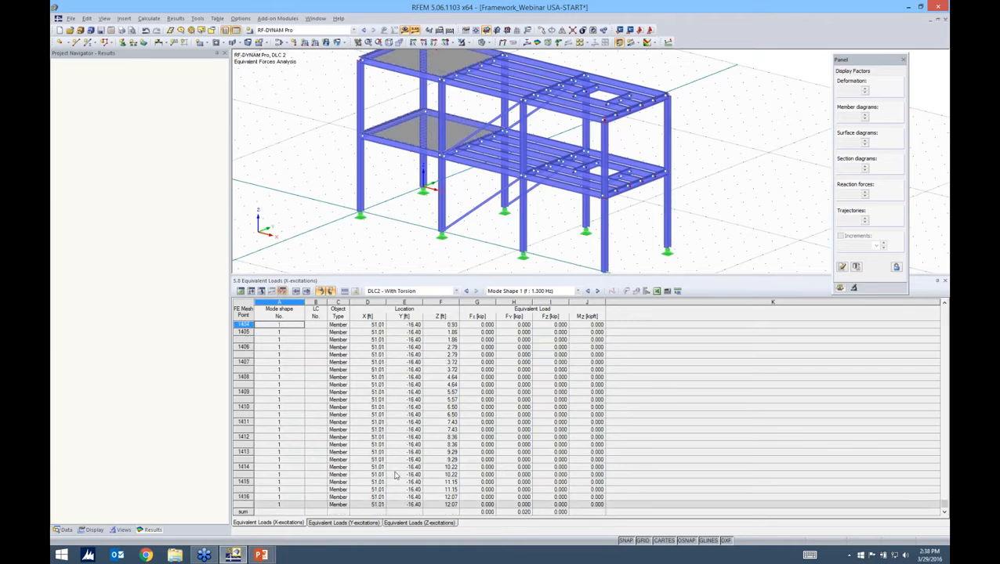
pyautogui.click(344, 523)
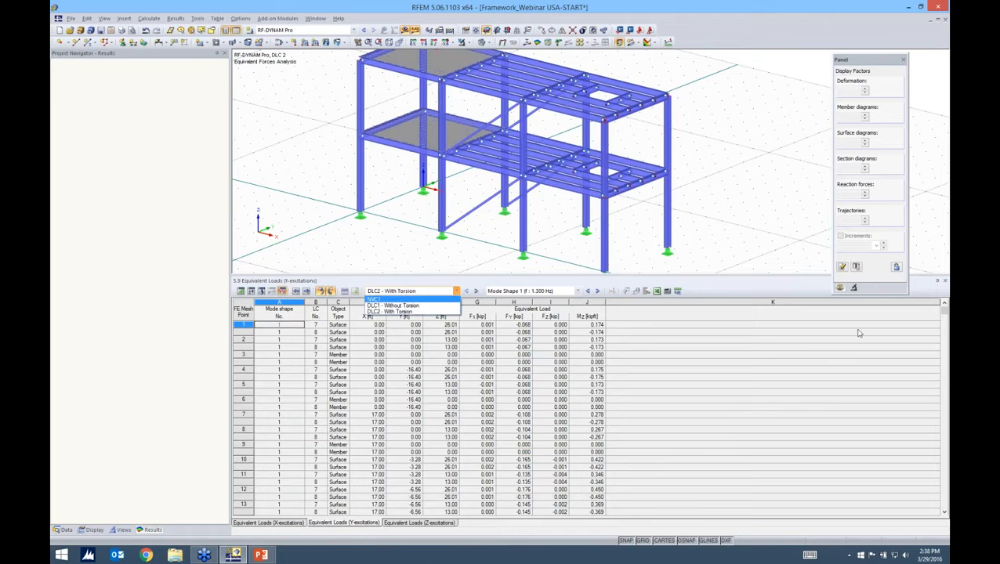
# Step: Show the results of DLC1 "Without Torsion" and examine its X-excitation equivalent loads for mode shape 1
pyautogui.moveTo(945, 311); pyautogui.dragTo(944, 369)
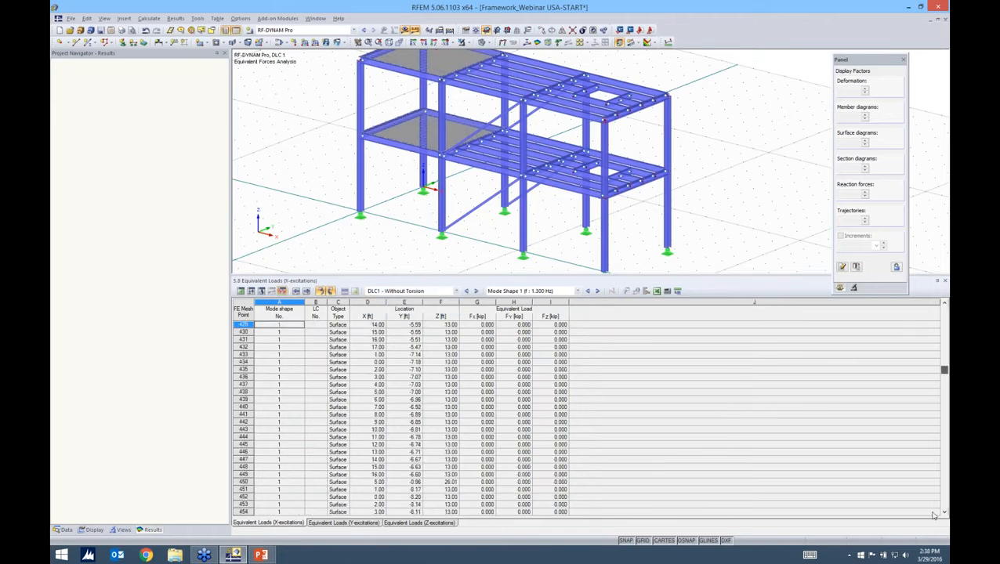
pyautogui.moveTo(934, 515); pyautogui.dragTo(944, 505)
pyautogui.scroll(6, 575, 408)
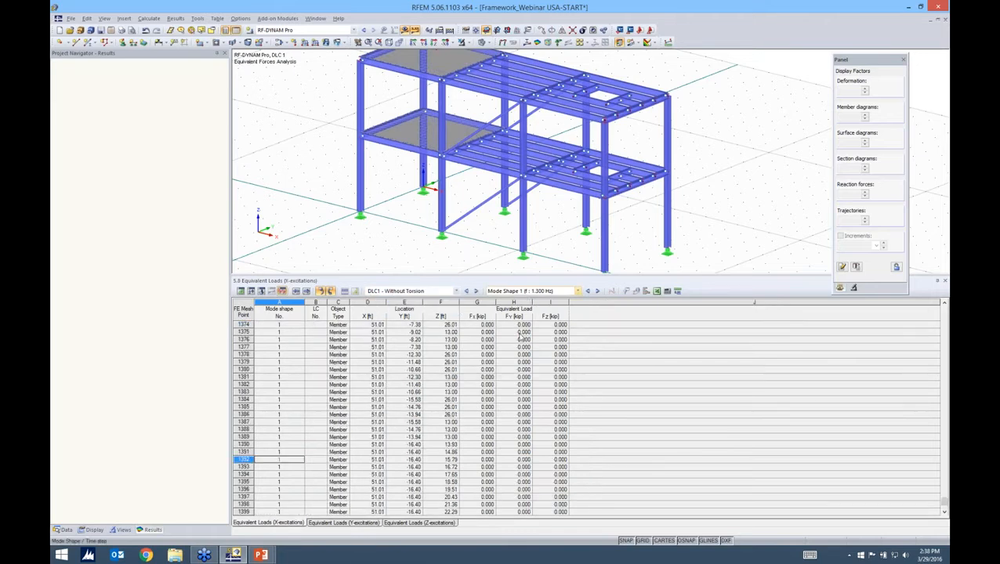
pyautogui.scroll(-2, 521, 339)
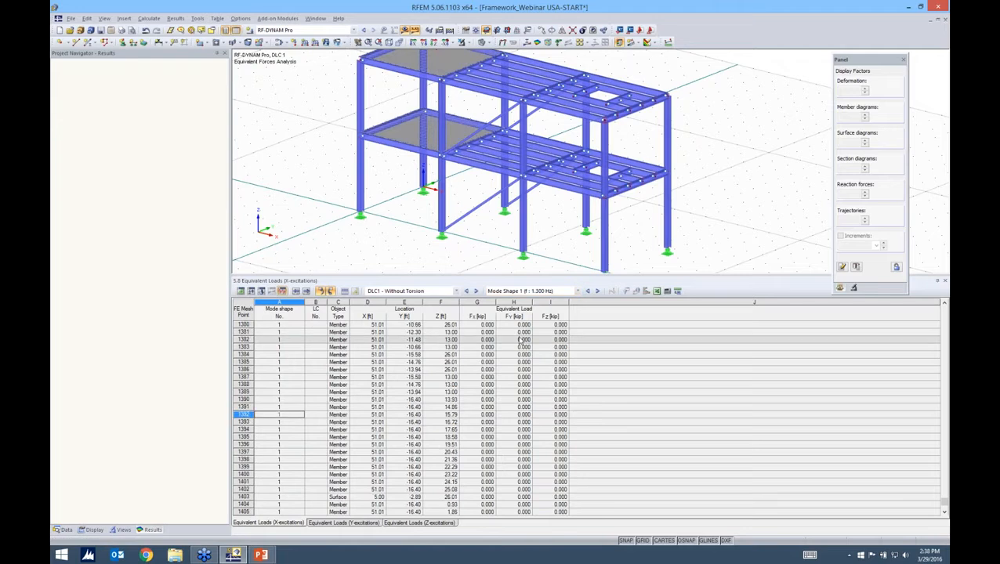
pyautogui.scroll(5, 395, 471)
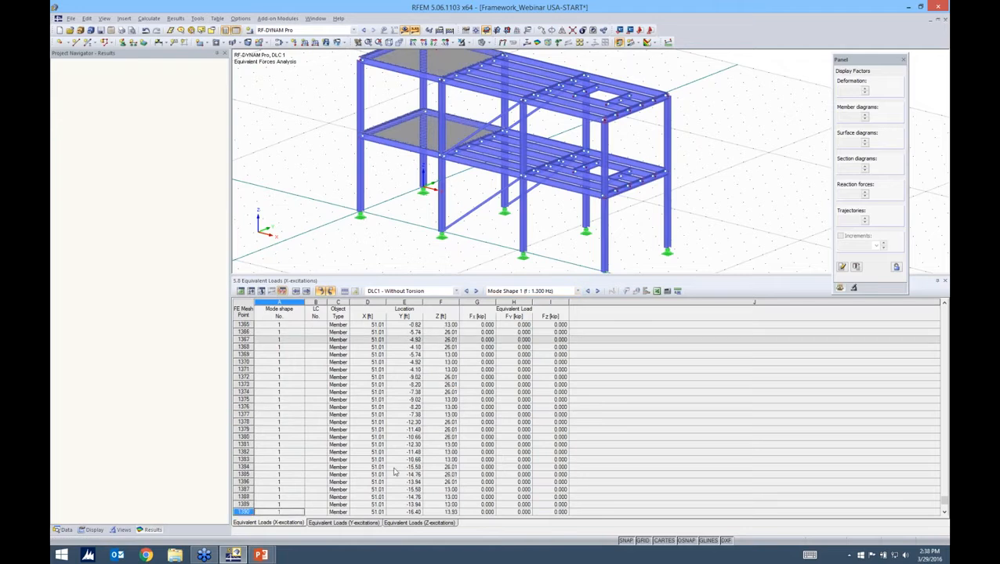
pyautogui.scroll(14, 395, 471)
# Step: Display all mode shapes for DLC1's Z-excitation equivalent loads and check the force sums at the end of the table
pyautogui.click(400, 523)
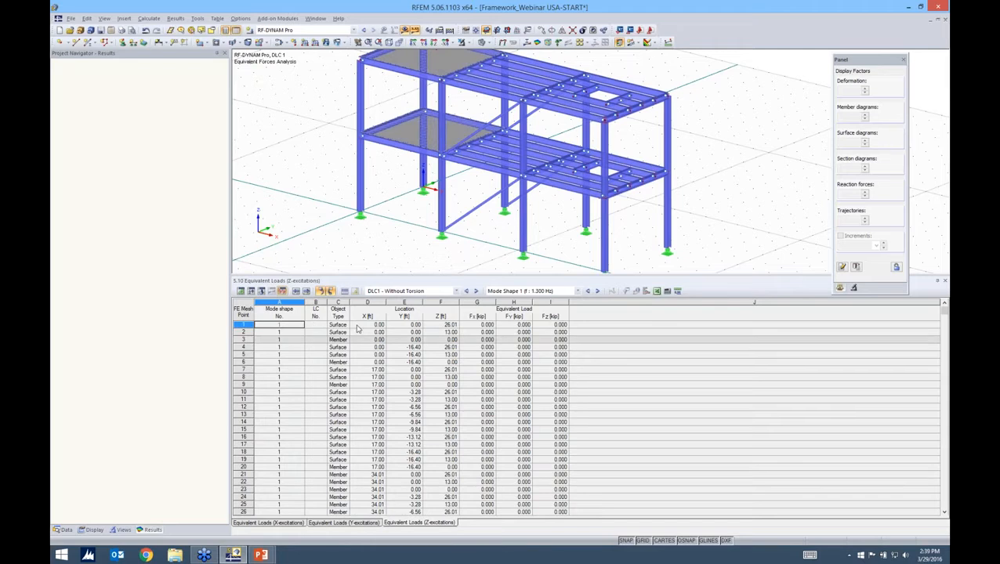
pyautogui.click(368, 325)
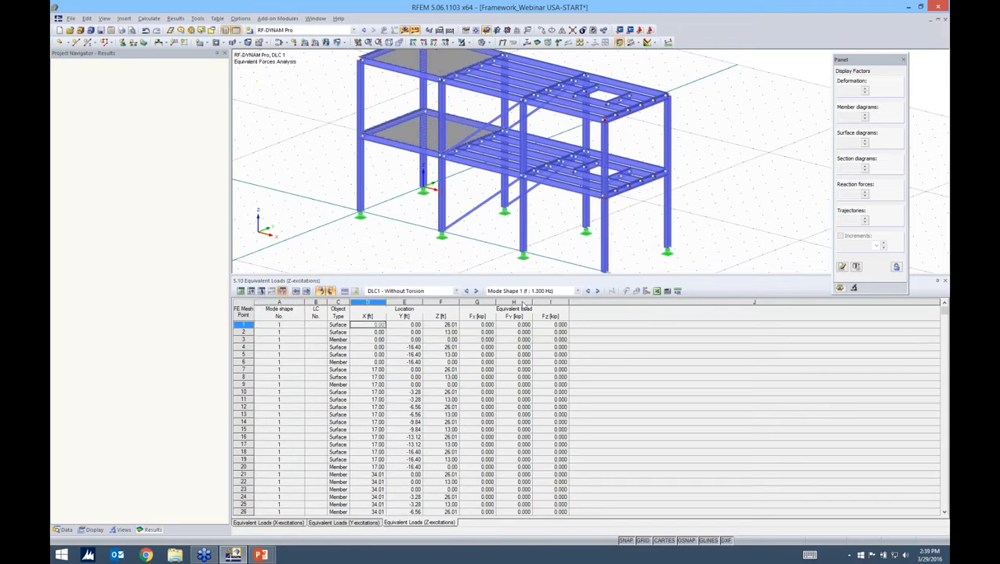
pyautogui.click(523, 305)
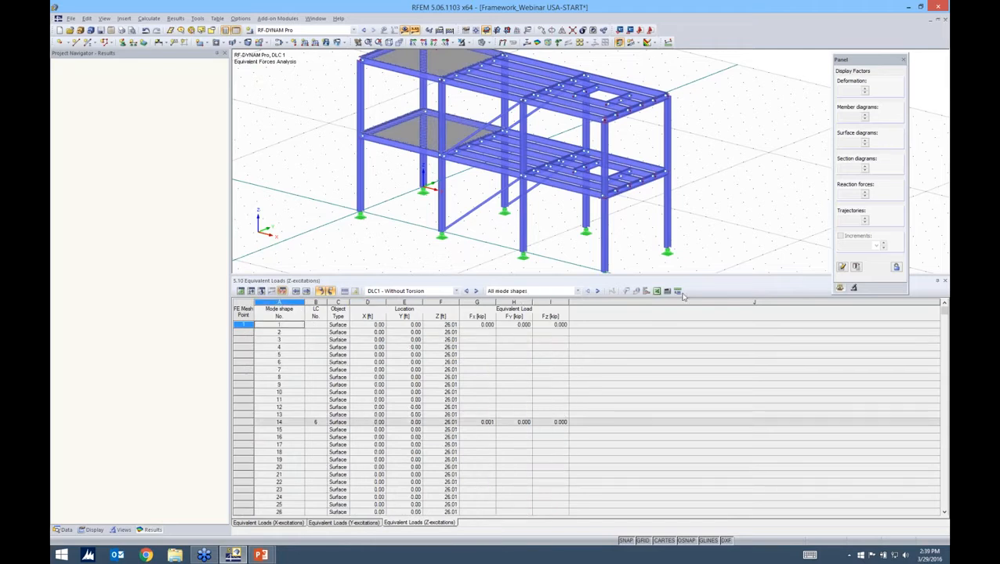
pyautogui.click(505, 291)
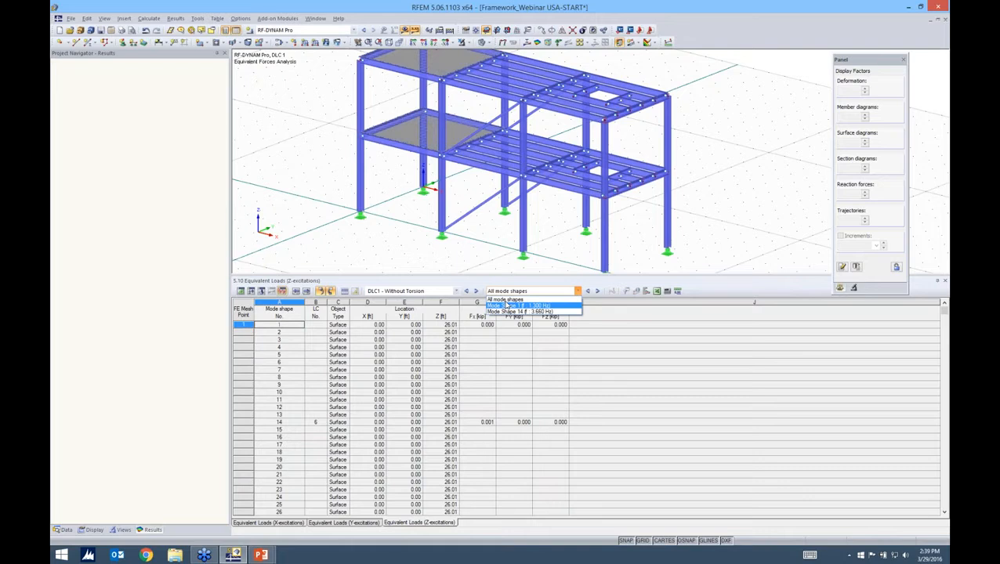
pyautogui.click(505, 300)
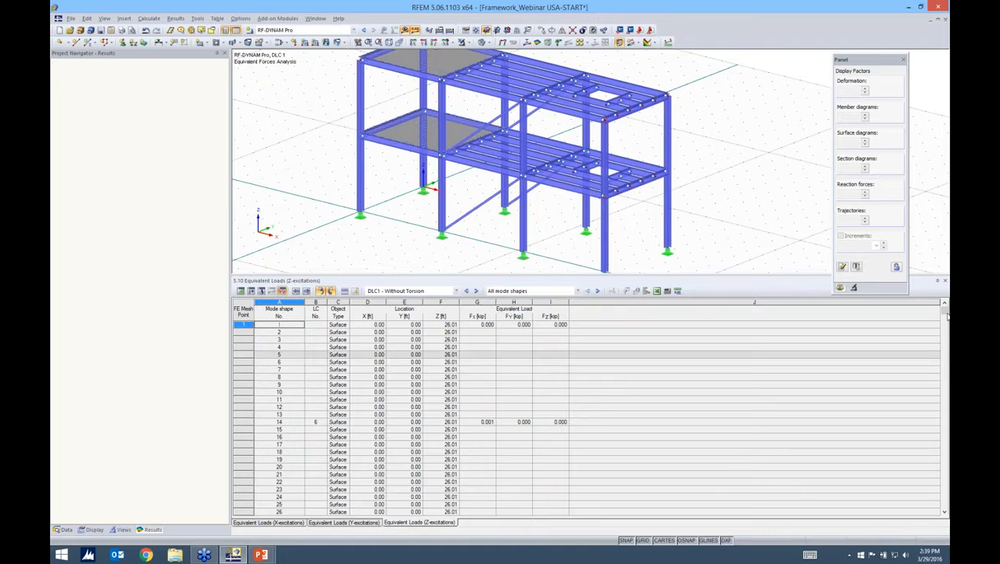
pyautogui.scroll(-10, 604, 386)
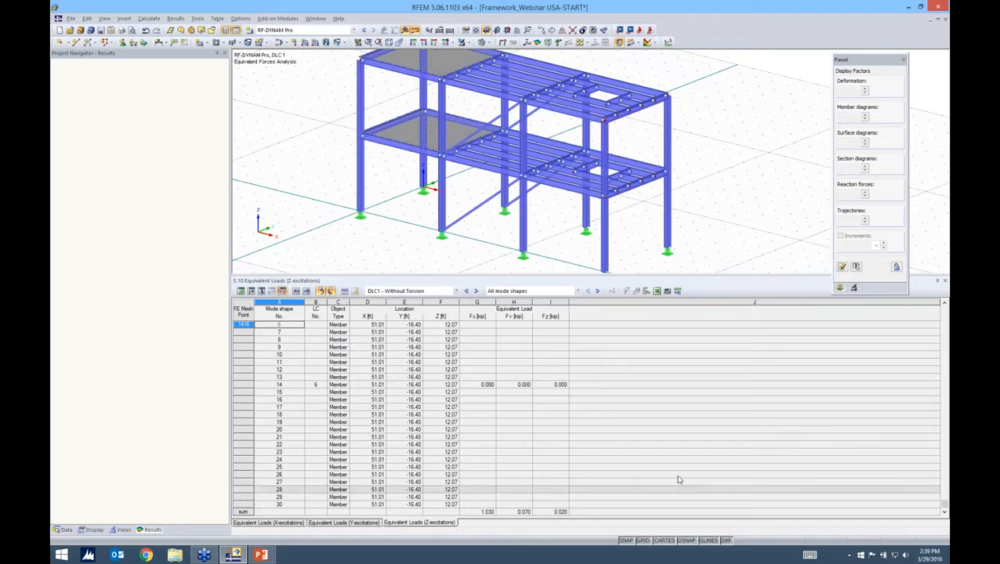
# Step: Check the equivalent force sums at the end of DLC1's Y-excitation and X-excitation tables for all mode shapes
pyautogui.hotkey('ctrl', 'pageup')
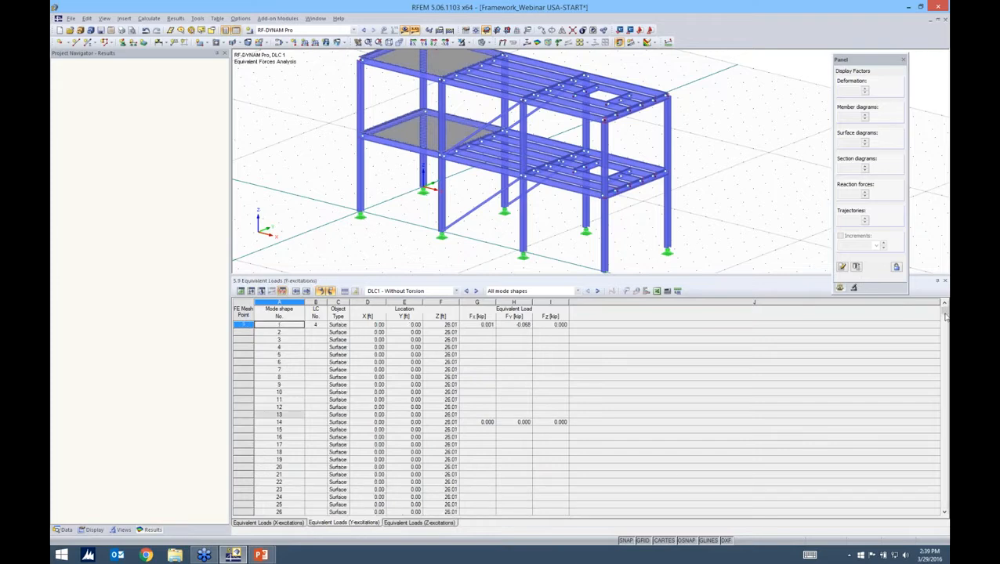
pyautogui.moveTo(945, 316); pyautogui.dragTo(944, 408)
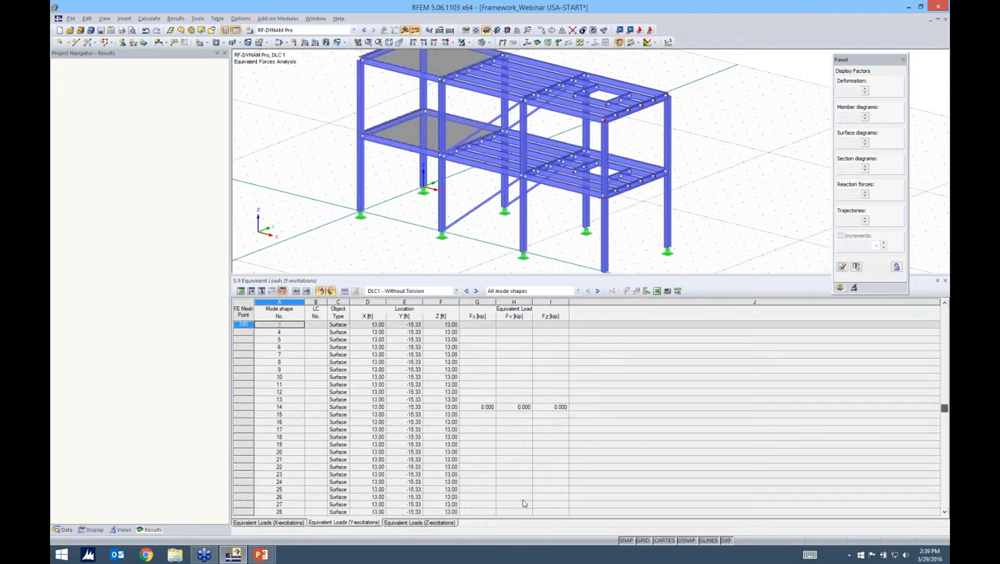
pyautogui.scroll(-10, 316, 515)
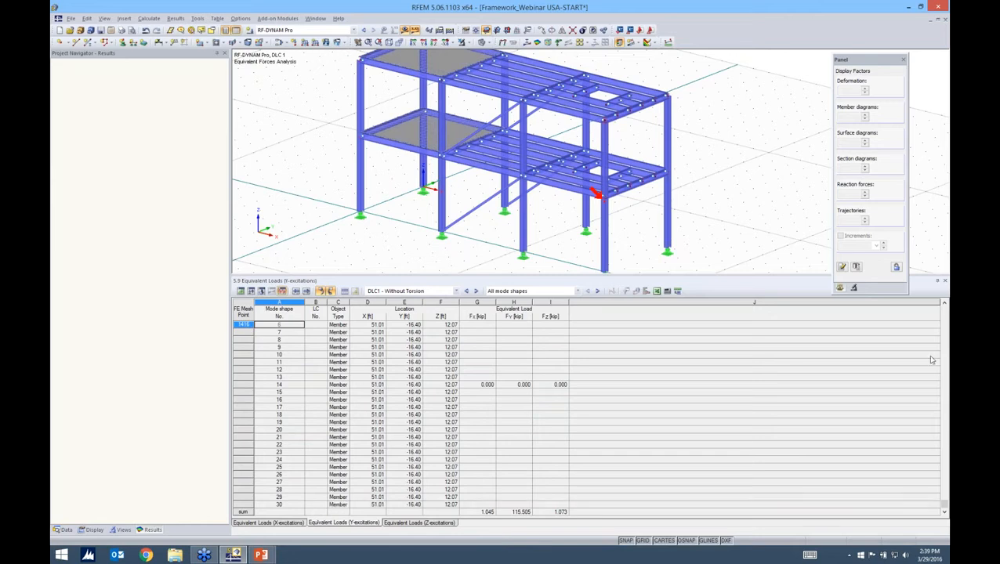
pyautogui.click(268, 522)
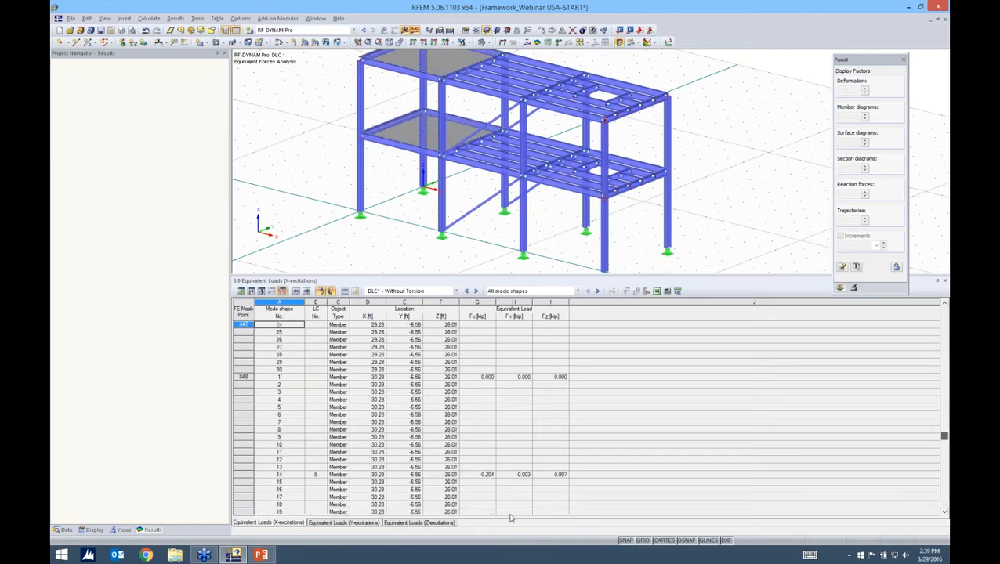
pyautogui.scroll(-10, 536, 459)
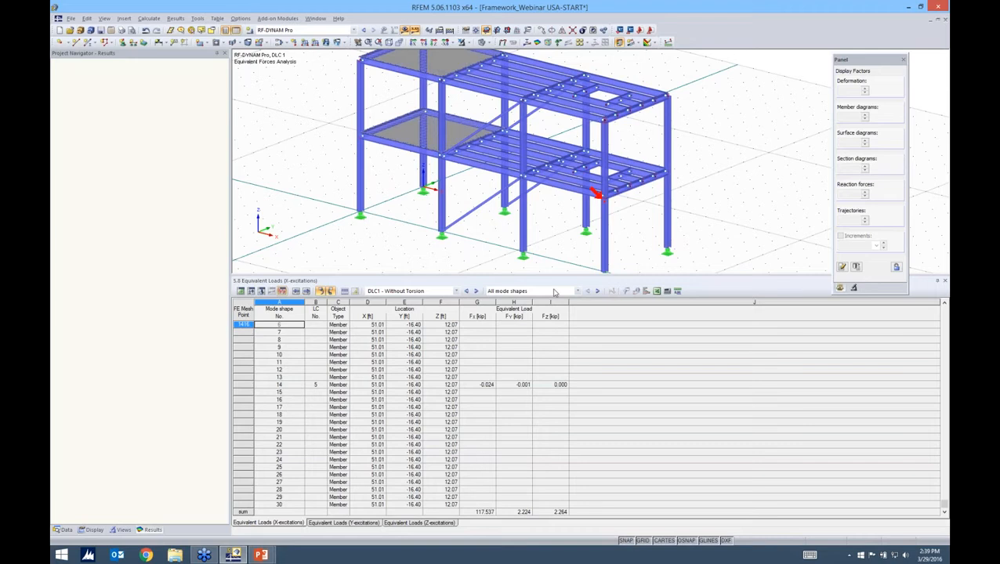
pyautogui.click(553, 291)
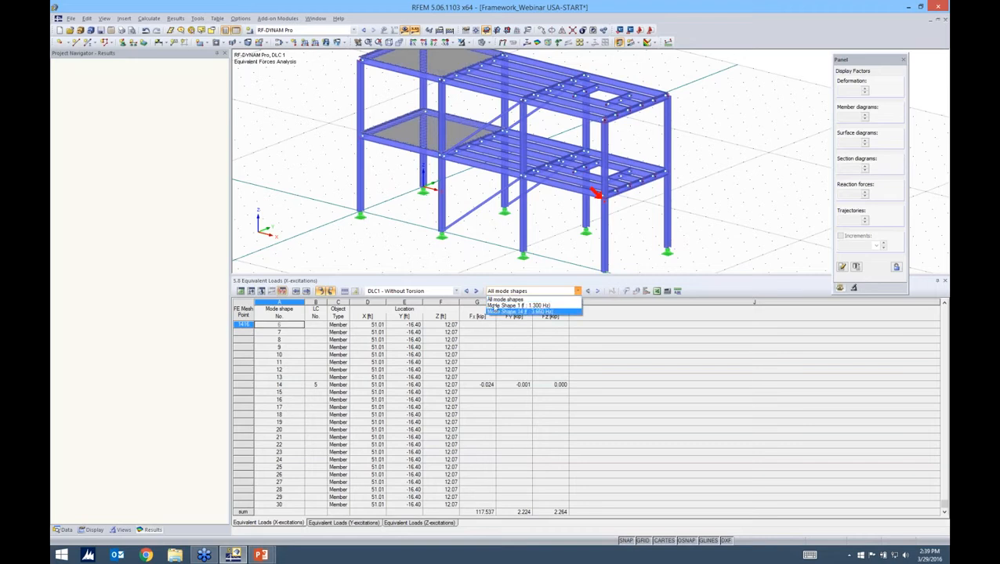
pyautogui.click(451, 268)
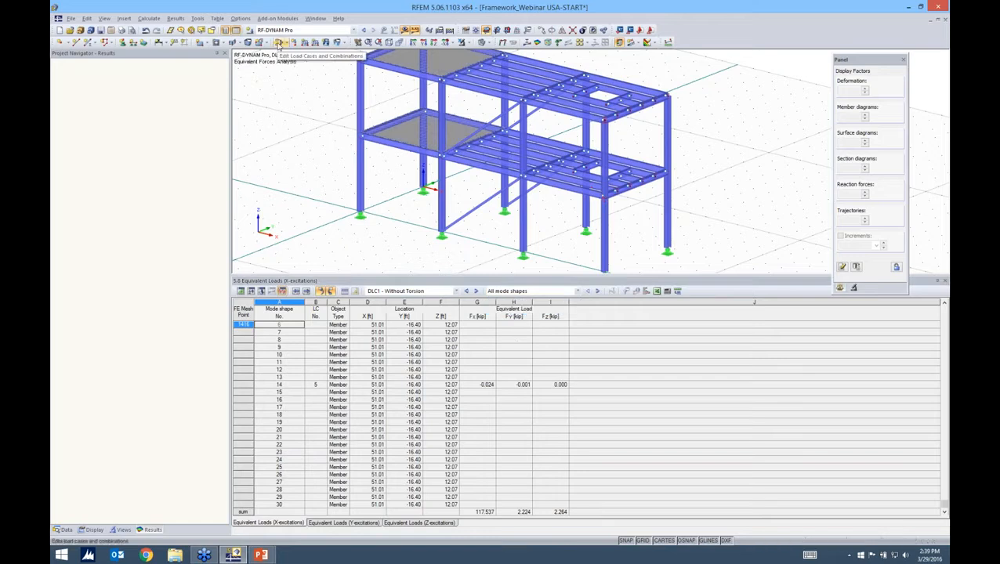
# Step: Review the full descriptions of the load cases generated from DLC1 and DLC2 in the load case list, and close it
pyautogui.click(278, 43)
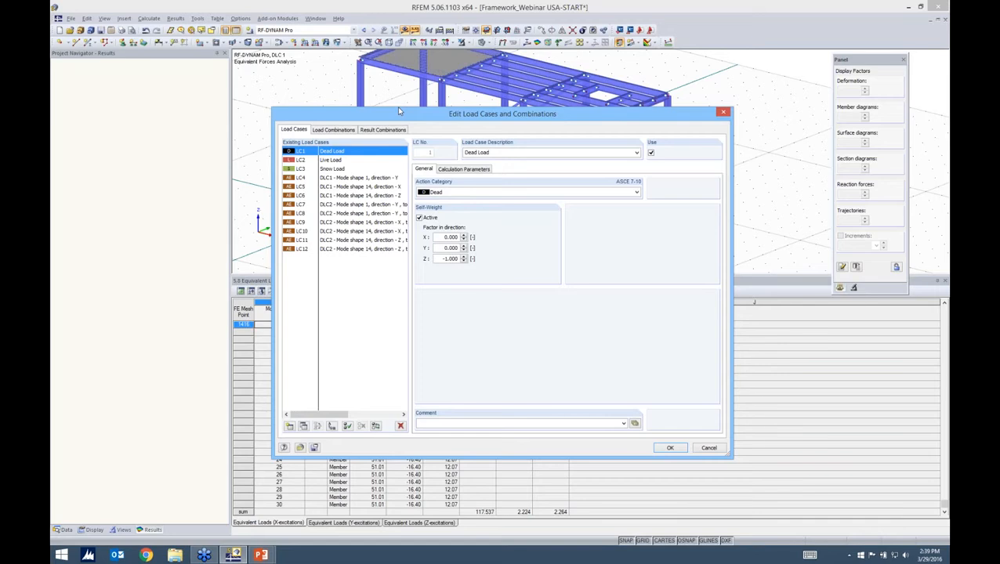
pyautogui.moveTo(397, 106); pyautogui.dragTo(398, 94)
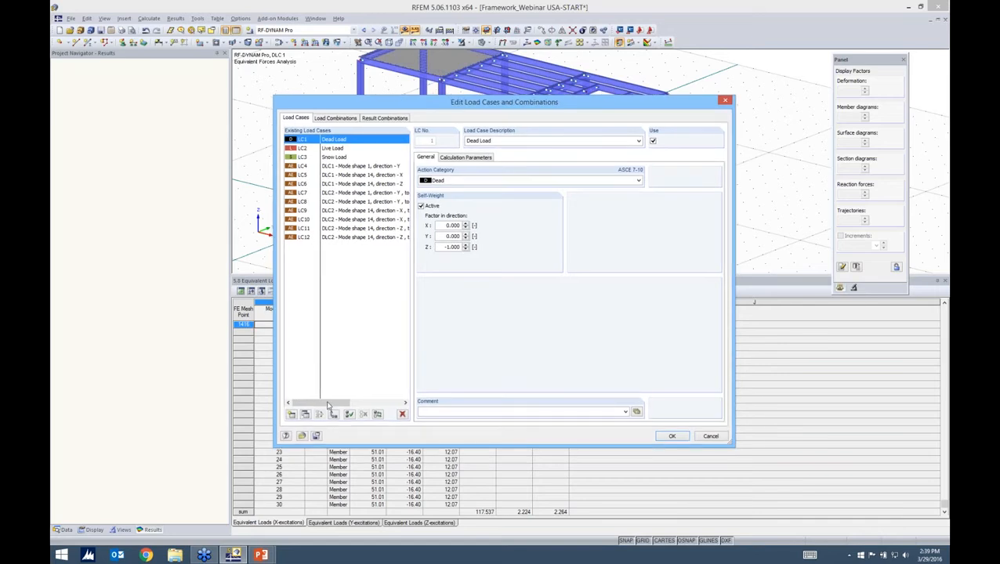
pyautogui.moveTo(318, 404); pyautogui.dragTo(342, 405)
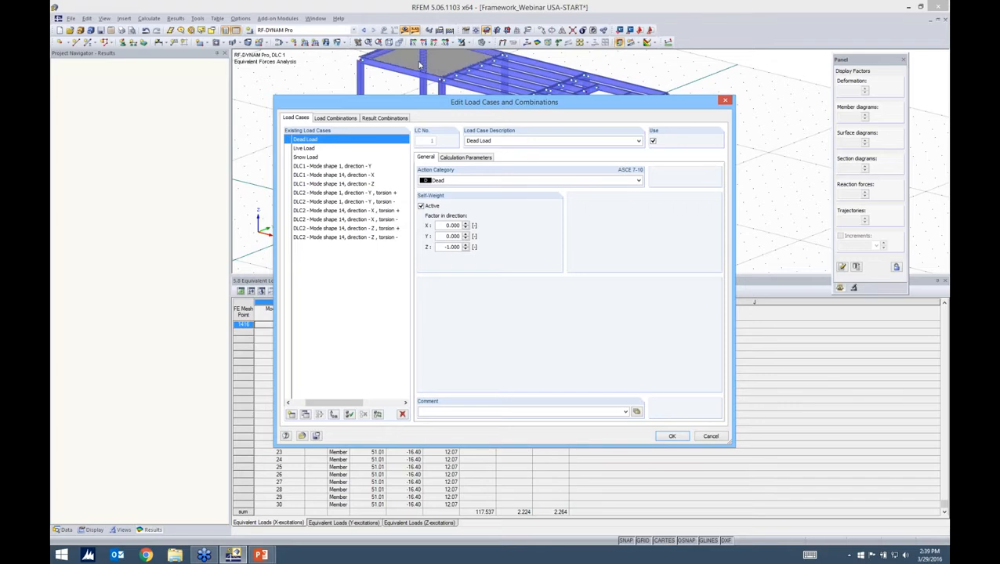
pyautogui.press('Escape')
# Step: Display the loads of LC7 (DLC2, mode shape 1, direction Y, torsion +) in an enlarged model view and inspect a column's nodal forces and moments
pyautogui.click(342, 29)
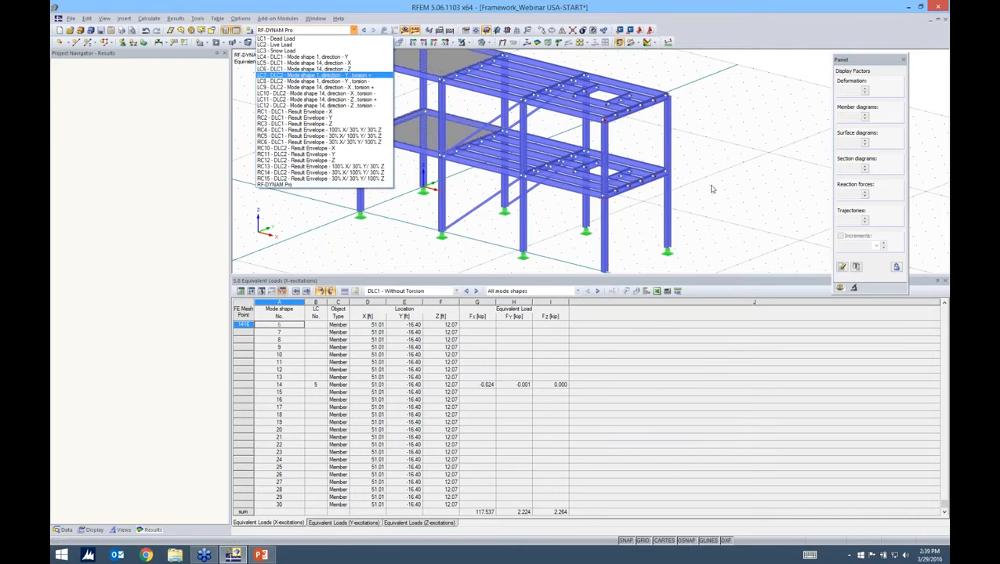
pyautogui.press('Return')
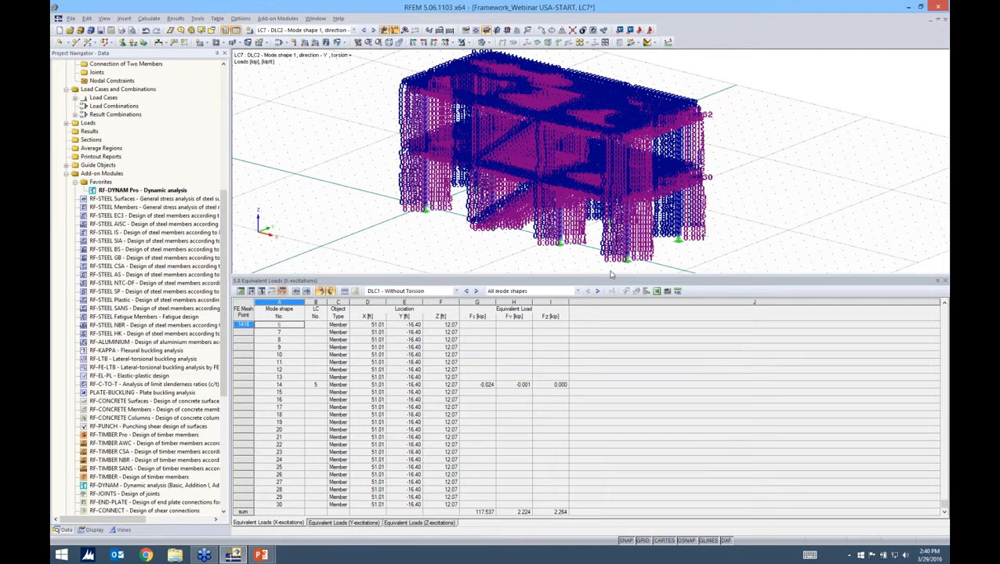
pyautogui.moveTo(611, 276); pyautogui.dragTo(611, 402)
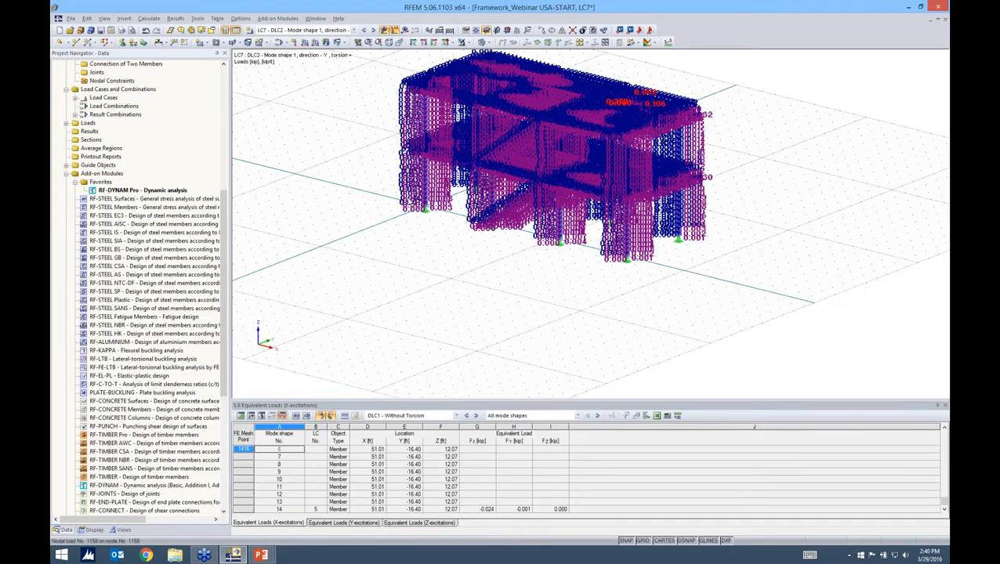
pyautogui.scroll(5, 588, 224)
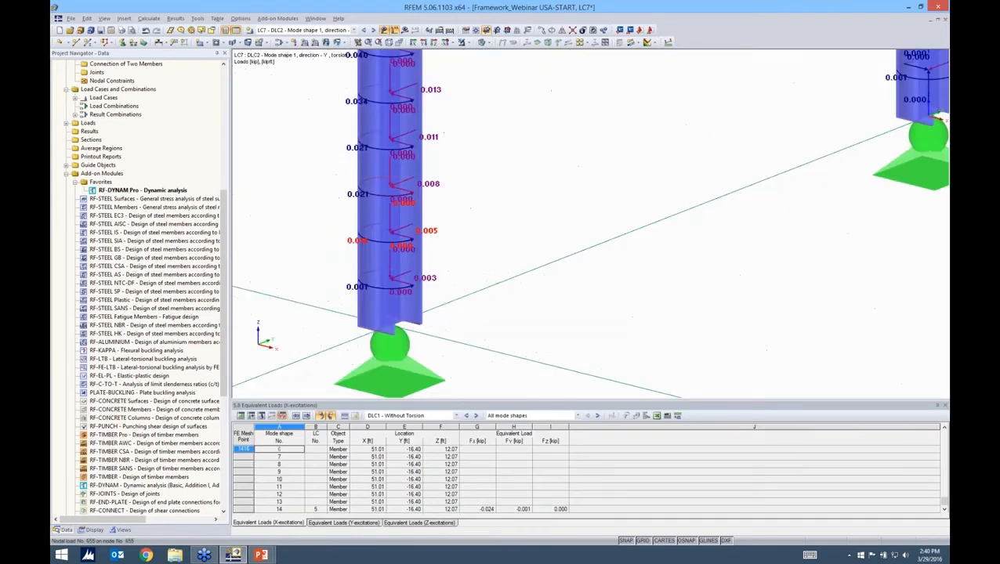
pyautogui.scroll(3, 366, 259)
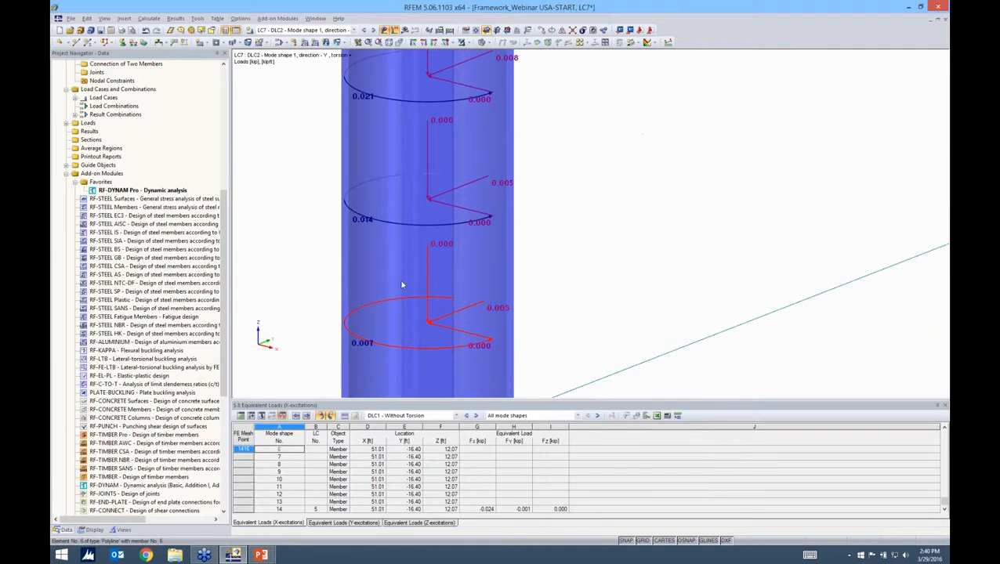
# Step: Display the loads of LC8 (DLC2, mode shape 1, direction Y, torsion -) and inspect the nodal loads on the column and across the frame
pyautogui.click(346, 33)
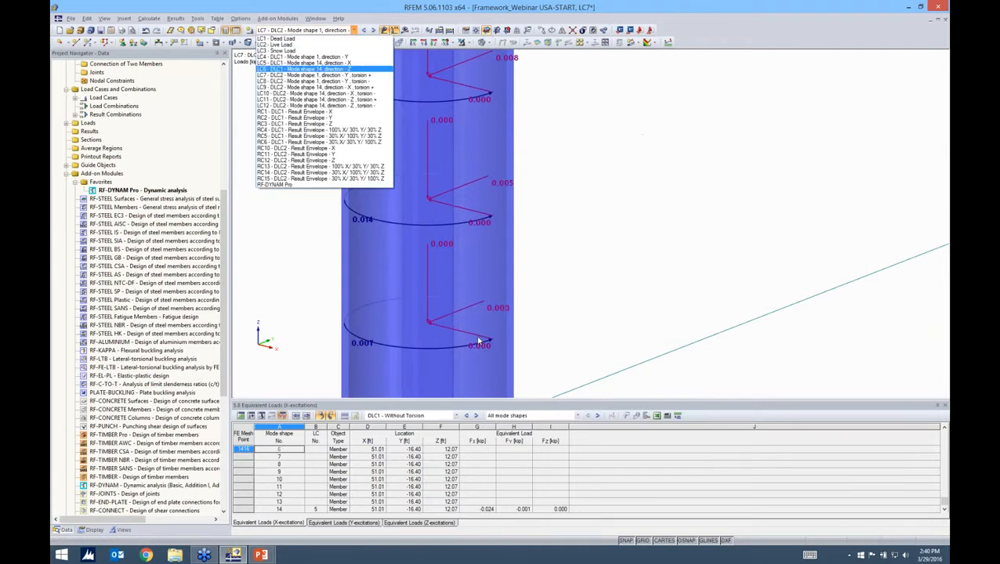
pyautogui.press('Return')
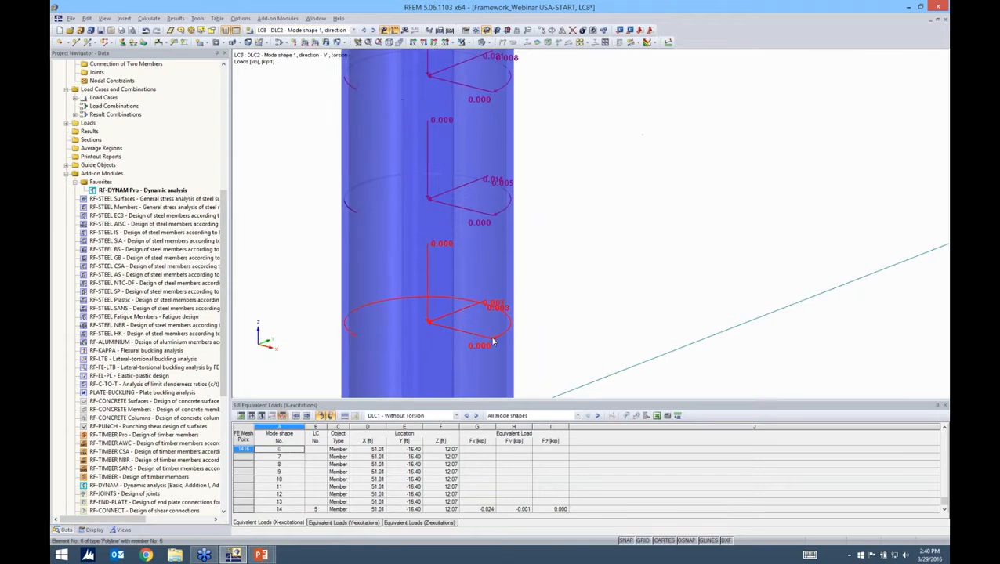
pyautogui.moveTo(492, 342)
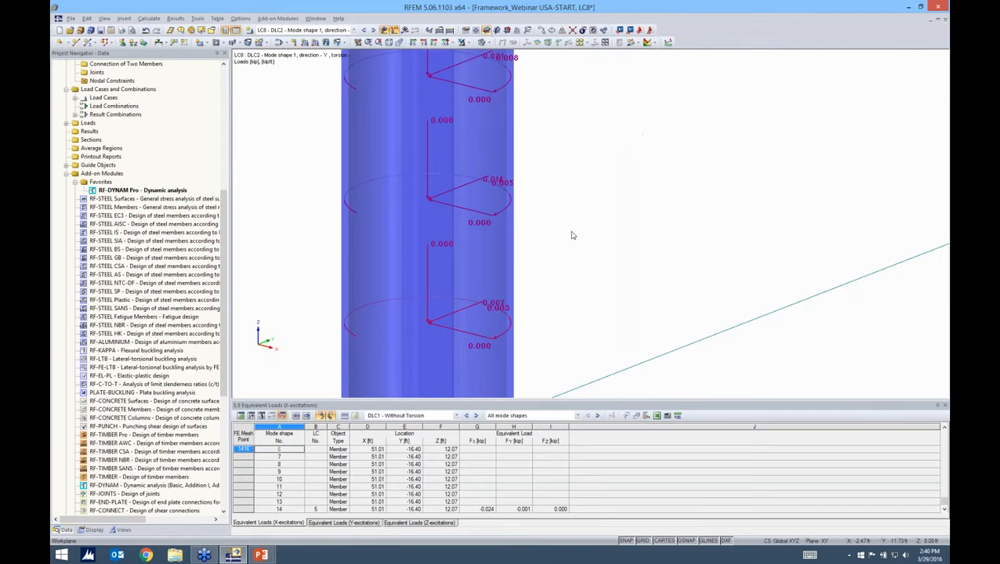
pyautogui.scroll(-5, 572, 235)
pyautogui.scroll(5, 370, 195)
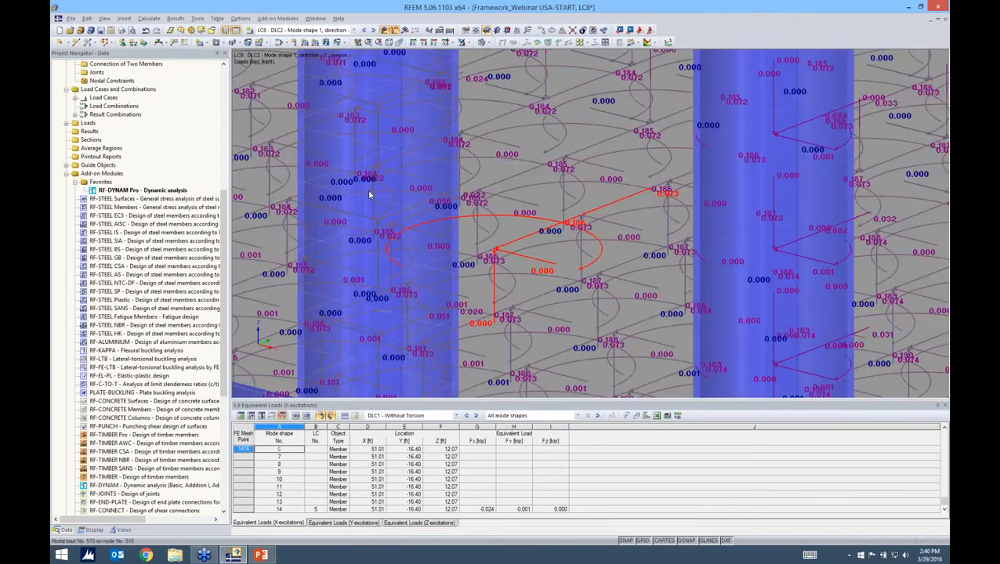
pyautogui.scroll(-3, 368, 188)
pyautogui.scroll(-5, 407, 67)
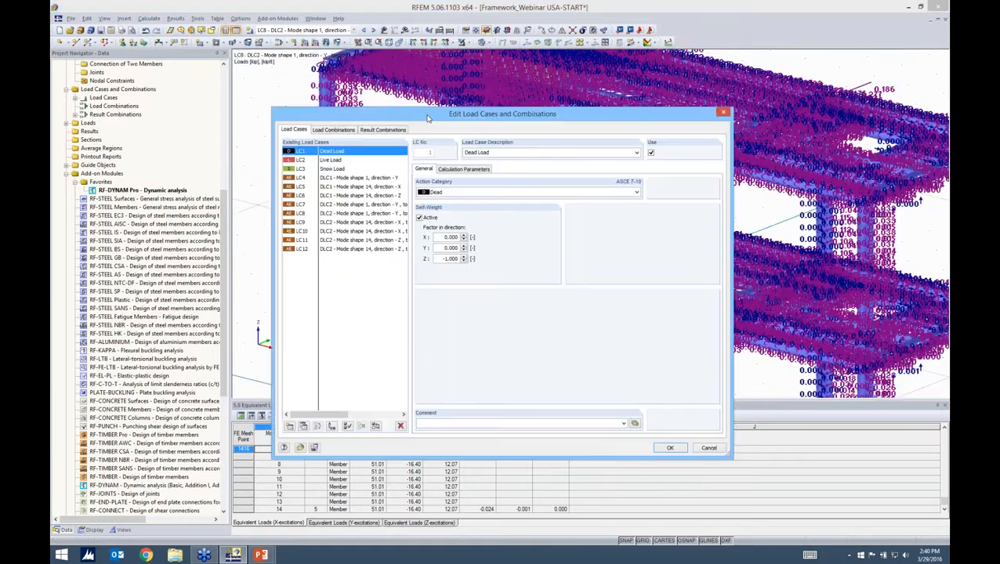
# Step: Open the result combinations of the model and examine the load cases and criteria in RC10, the DLC2 X-direction envelope
pyautogui.moveTo(427, 118); pyautogui.dragTo(690, 116)
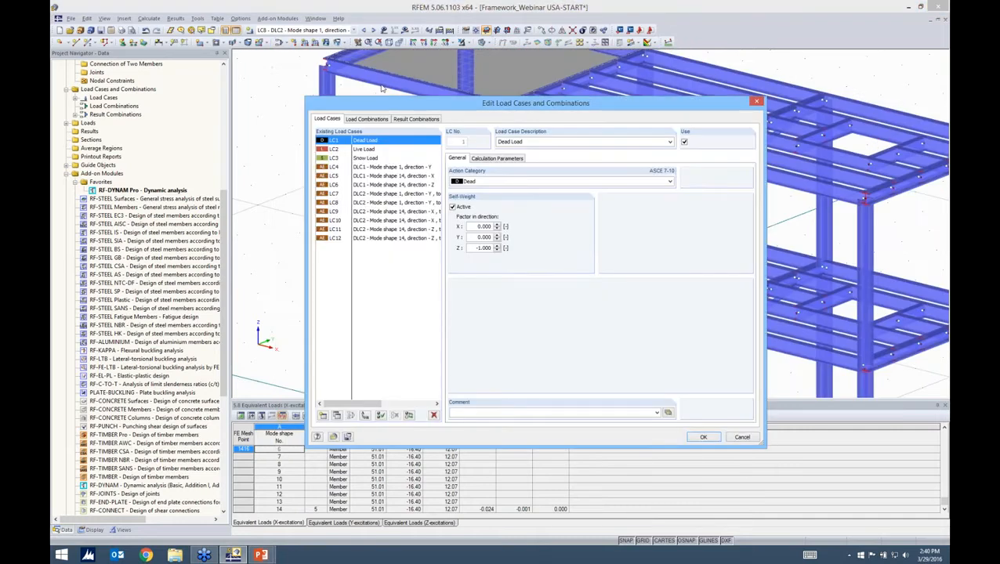
pyautogui.moveTo(391, 110); pyautogui.dragTo(395, 106)
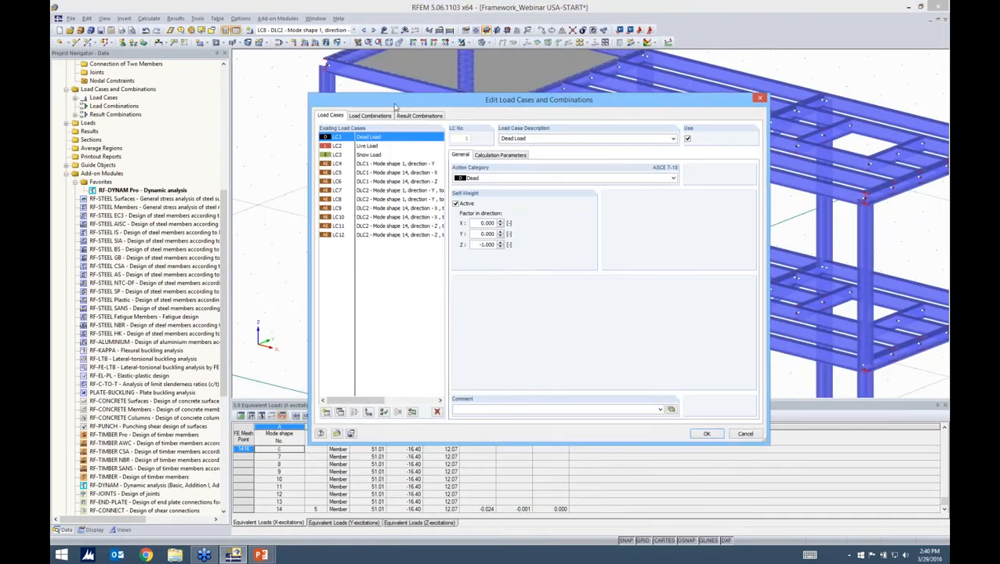
pyautogui.click(418, 115)
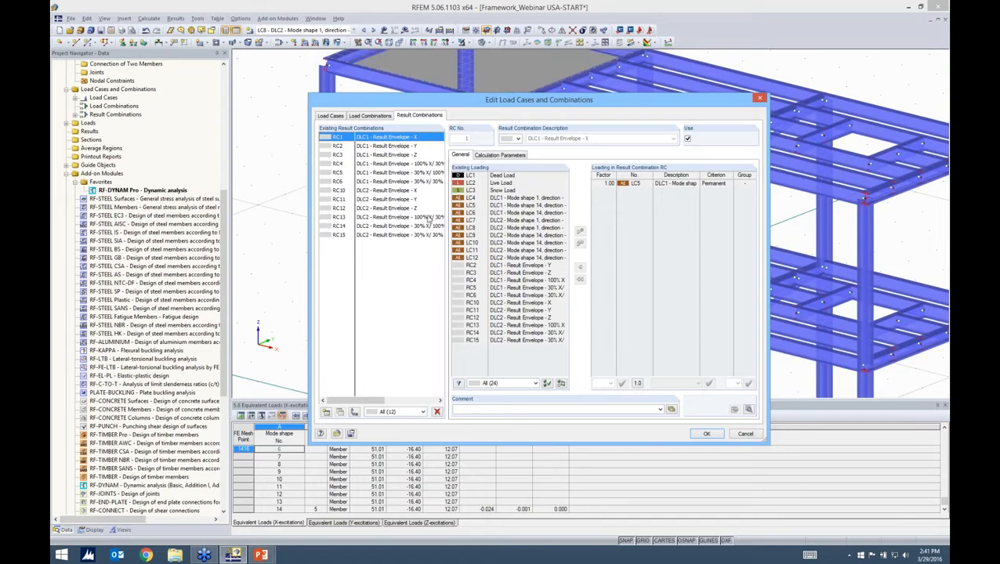
pyautogui.click(405, 191)
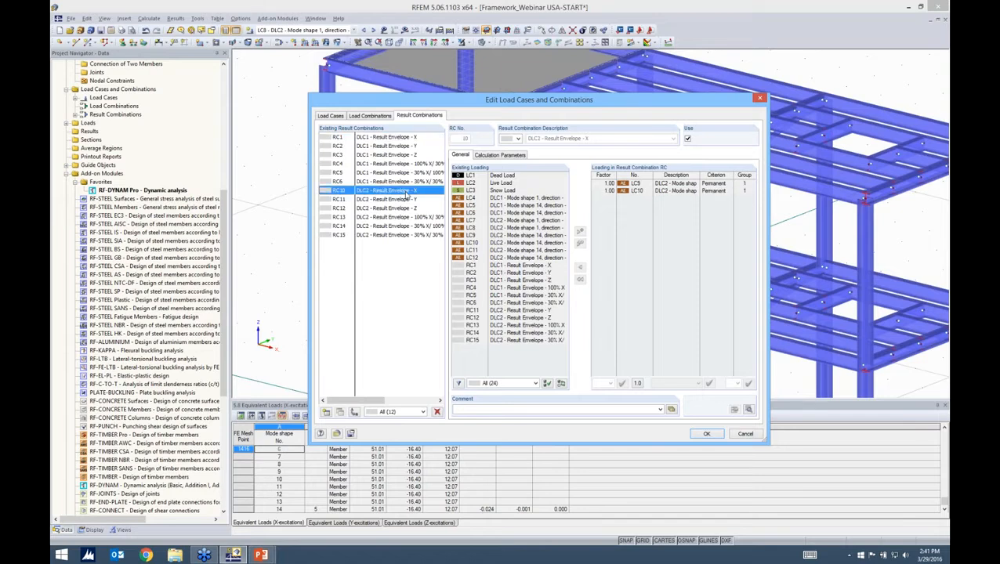
pyautogui.moveTo(744, 187); pyautogui.dragTo(753, 185)
pyautogui.click(705, 190)
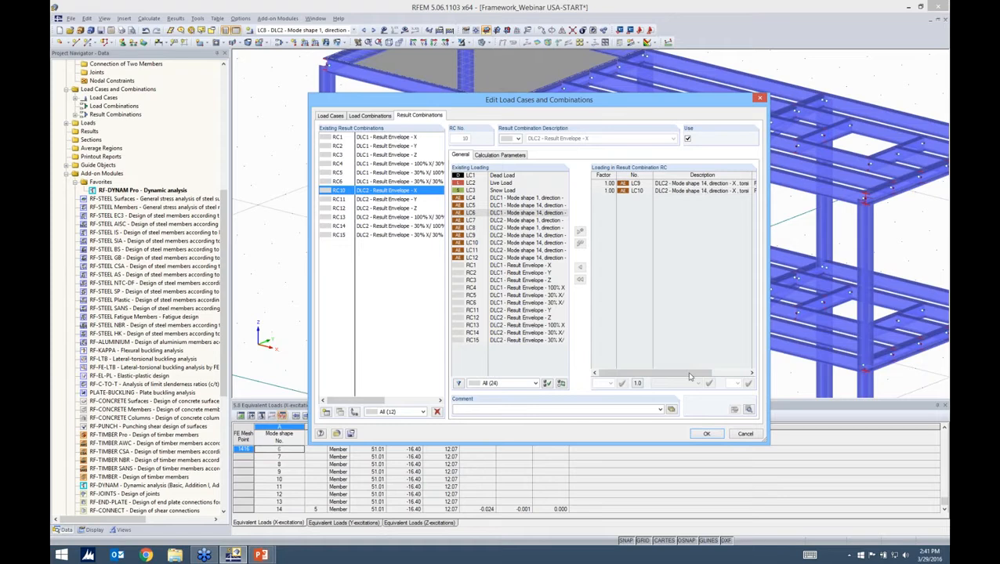
pyautogui.moveTo(690, 374); pyautogui.dragTo(715, 373)
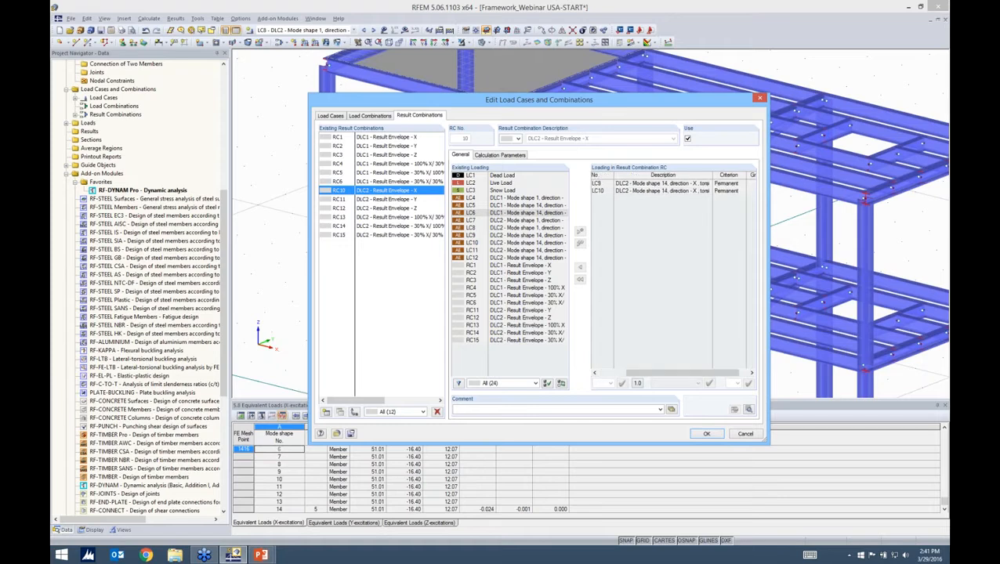
# Step: Enlarge the load case dialog and check the factors, criteria and group assignment of the load cases in RC10
pyautogui.moveTo(767, 441); pyautogui.dragTo(831, 475)
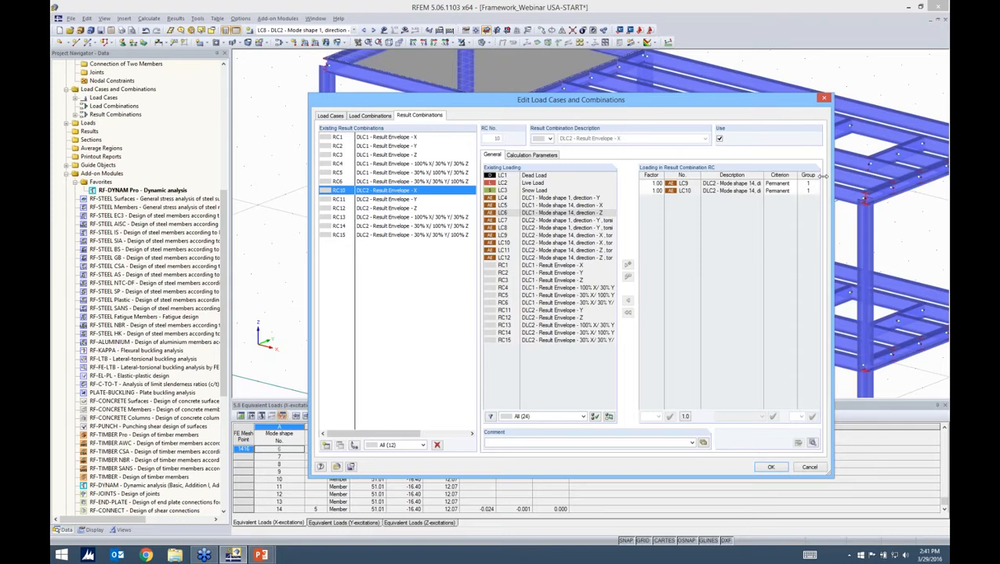
pyautogui.moveTo(764, 176)
pyautogui.mouseDown()
pyautogui.moveTo(823, 177)
pyautogui.moveTo(748, 177)
pyautogui.mouseUp()
pyautogui.click(406, 192)
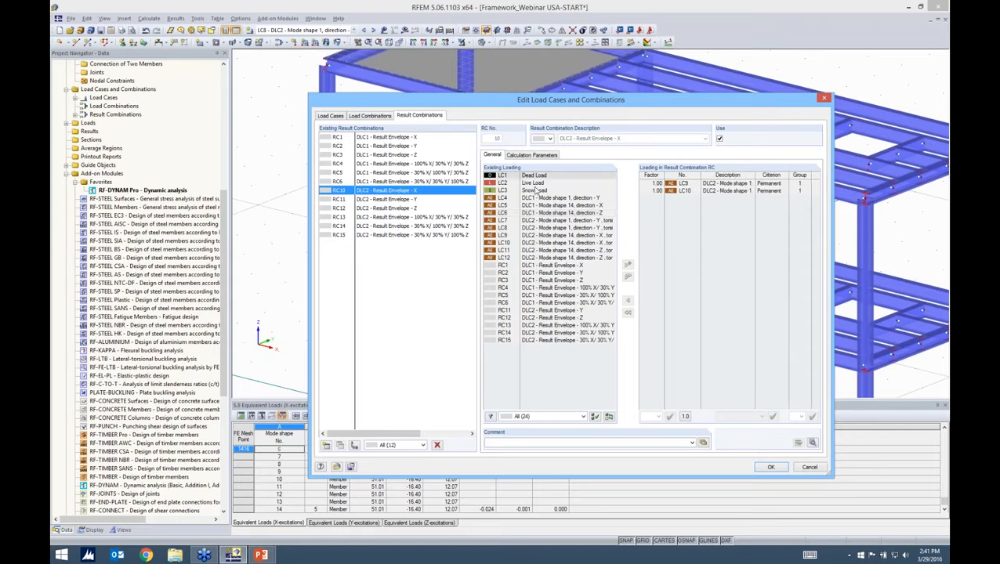
pyautogui.click(531, 155)
pyautogui.click(490, 155)
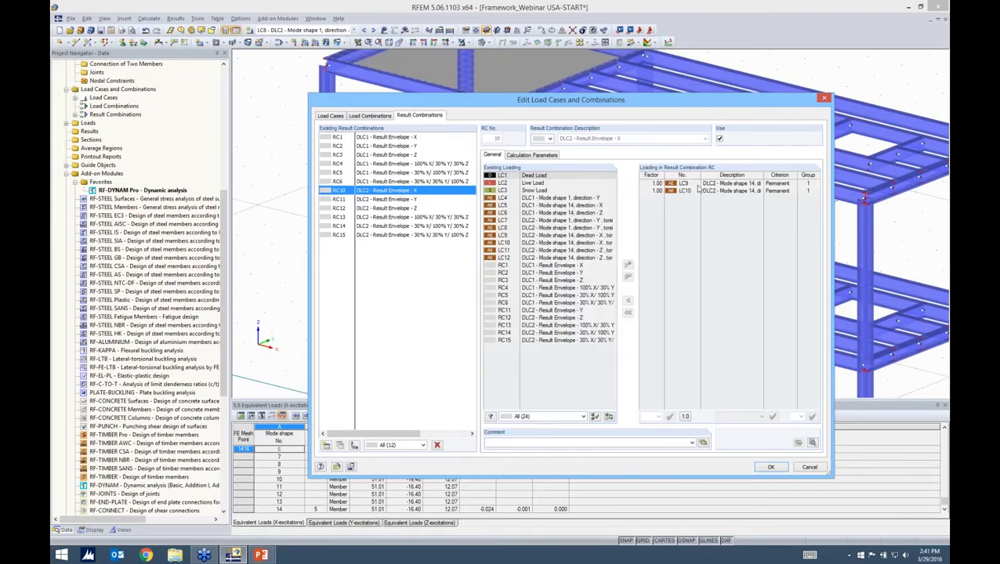
# Step: Examine the loading and factors of DLC2 result combinations RC11 to RC15, and close the dialog with RC15 selected
pyautogui.click(398, 200)
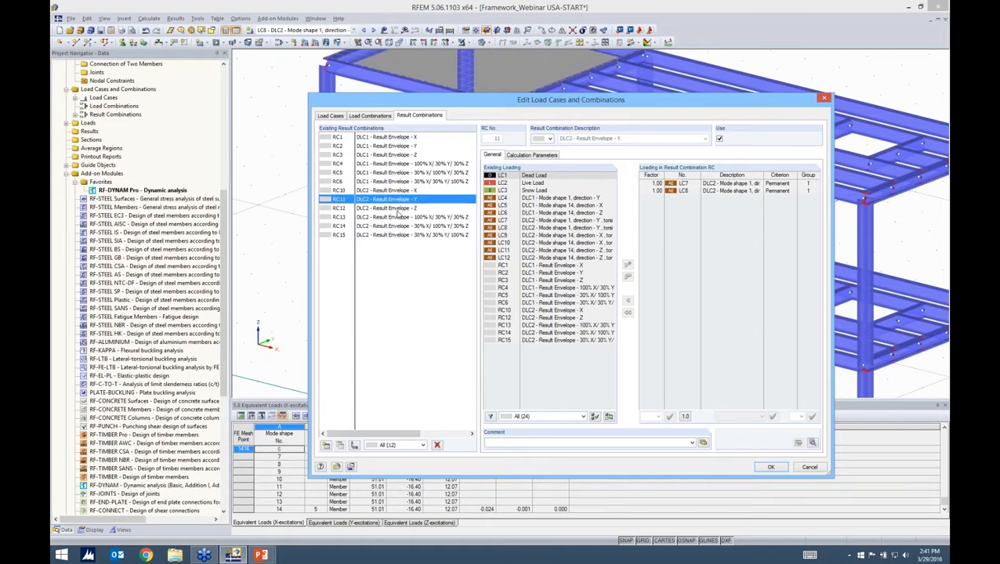
pyautogui.click(387, 209)
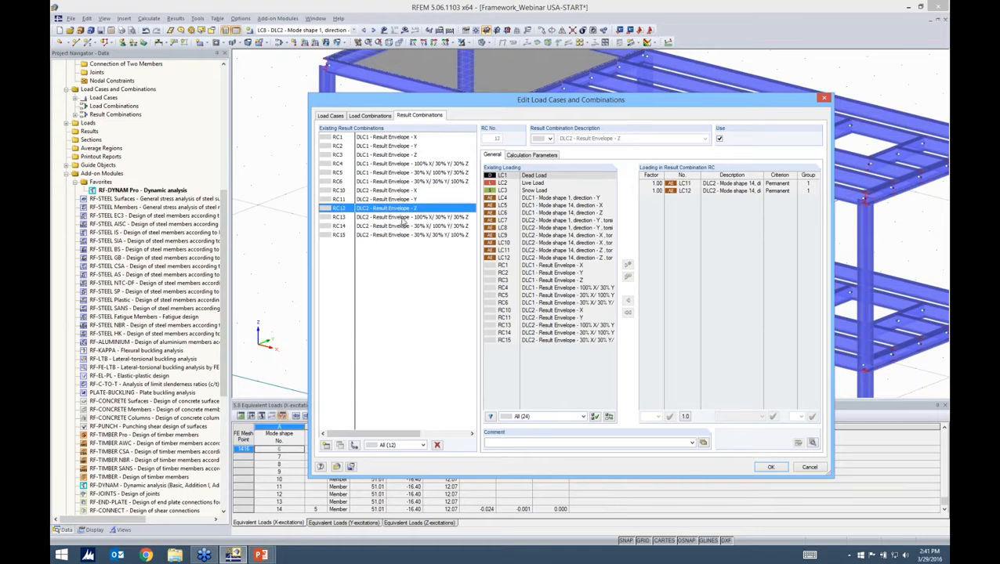
pyautogui.click(403, 218)
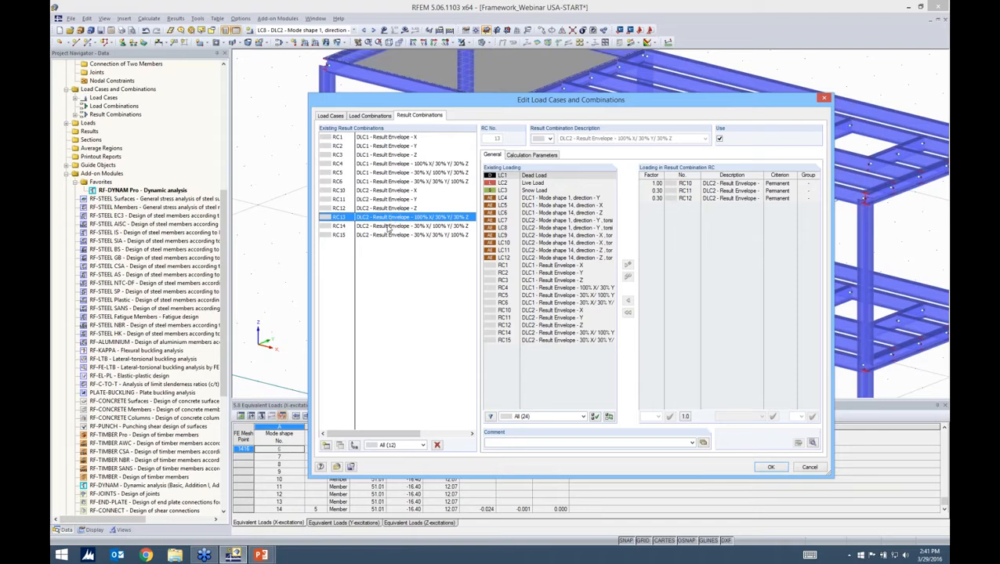
pyautogui.click(389, 226)
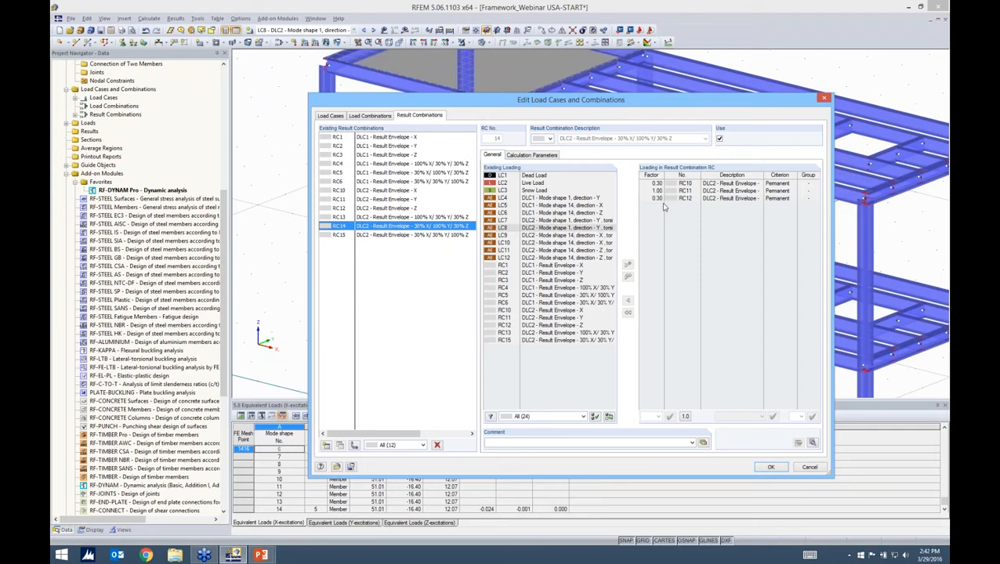
pyautogui.click(407, 236)
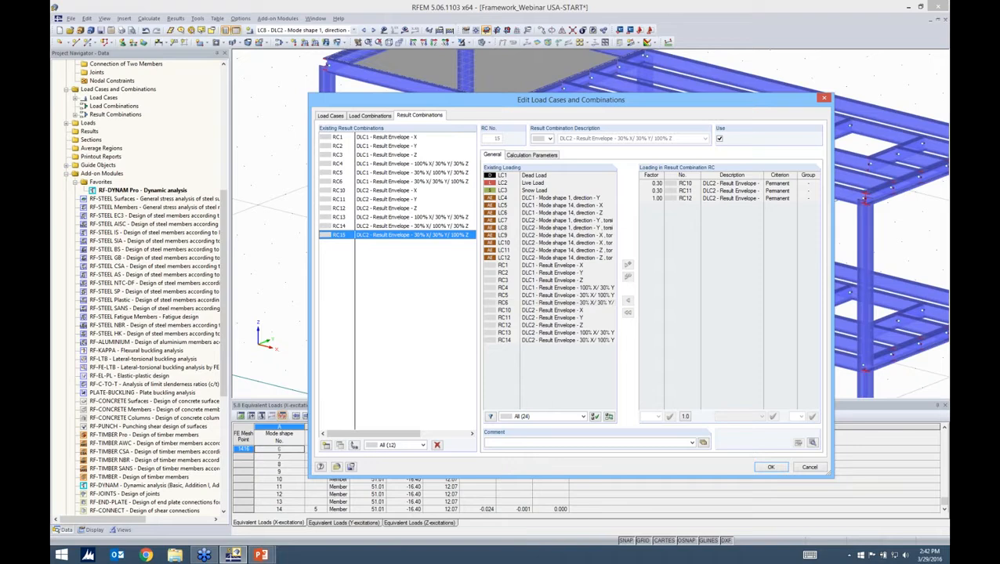
pyautogui.press('Return')
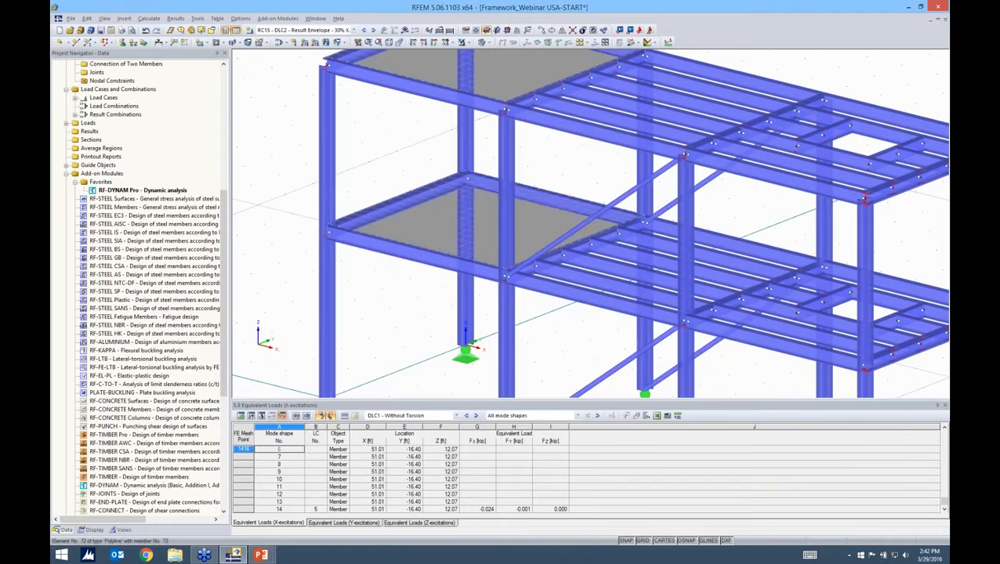
# Step: Delete the existing calculation results of the frame model
pyautogui.scroll(-2, 360, 82)
pyautogui.click(149, 18)
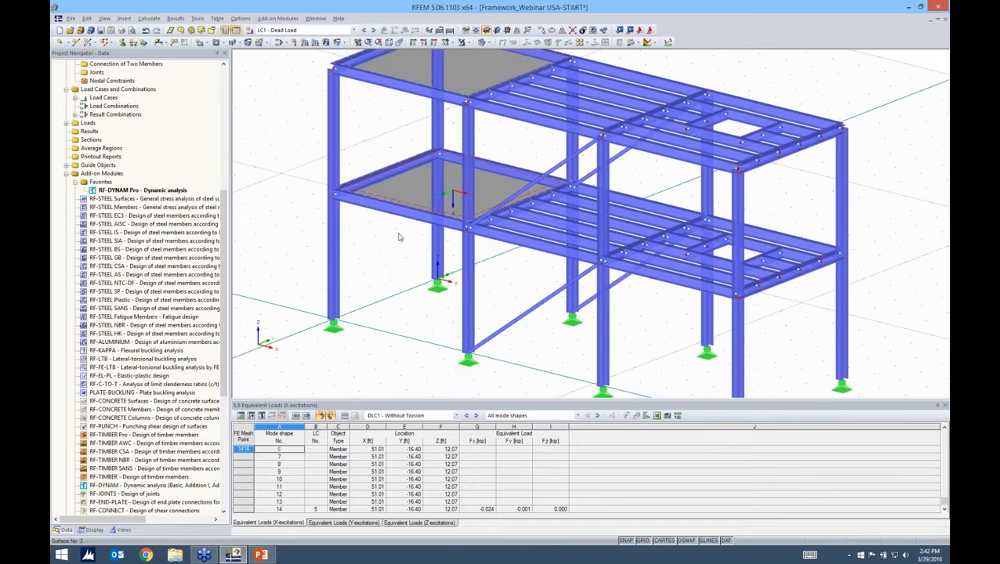
pyautogui.scroll(-3, 398, 236)
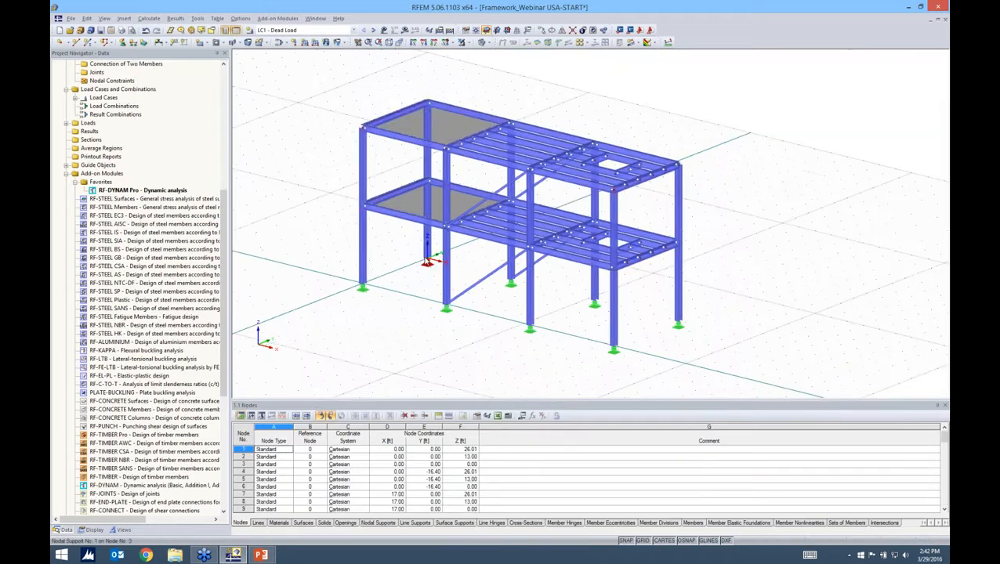
pyautogui.moveTo(425, 261); pyautogui.dragTo(427, 253, button='middle')
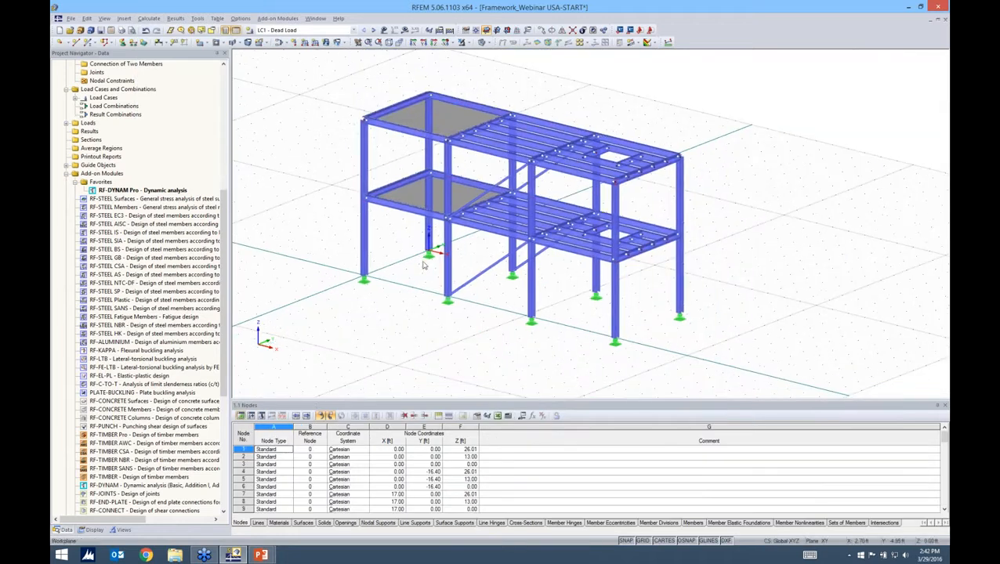
# Step: Open the dynamic load cases of the RF-DYNAM Pro add-on module and exclude DLC1 (Without Torsion) from solving
pyautogui.click(278, 18)
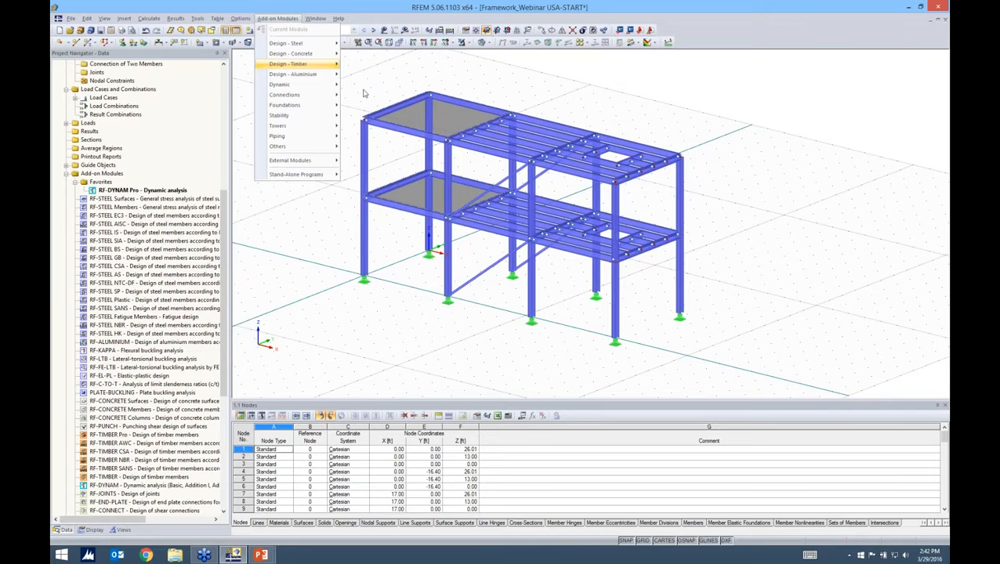
pyautogui.moveTo(298, 84)
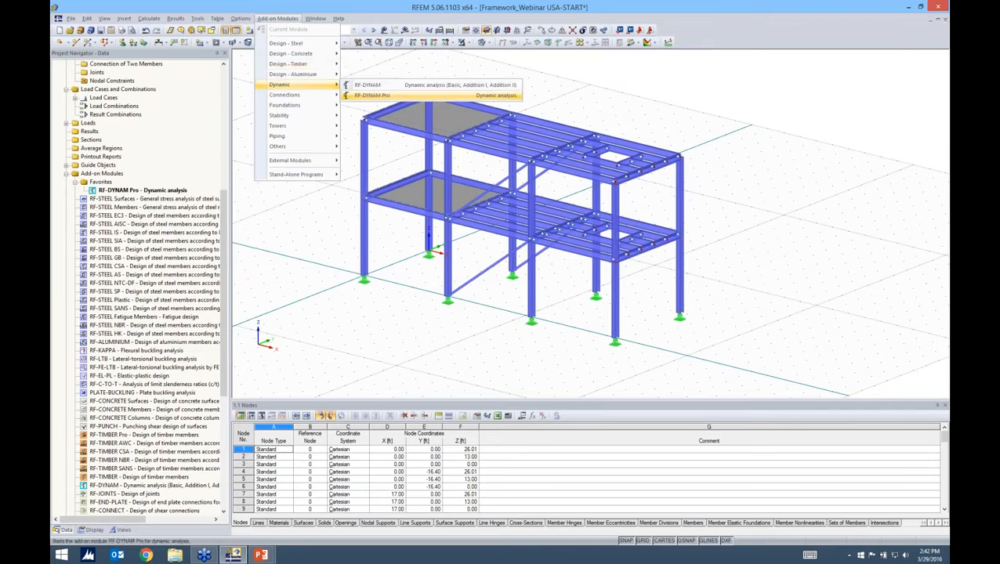
pyautogui.click(372, 95)
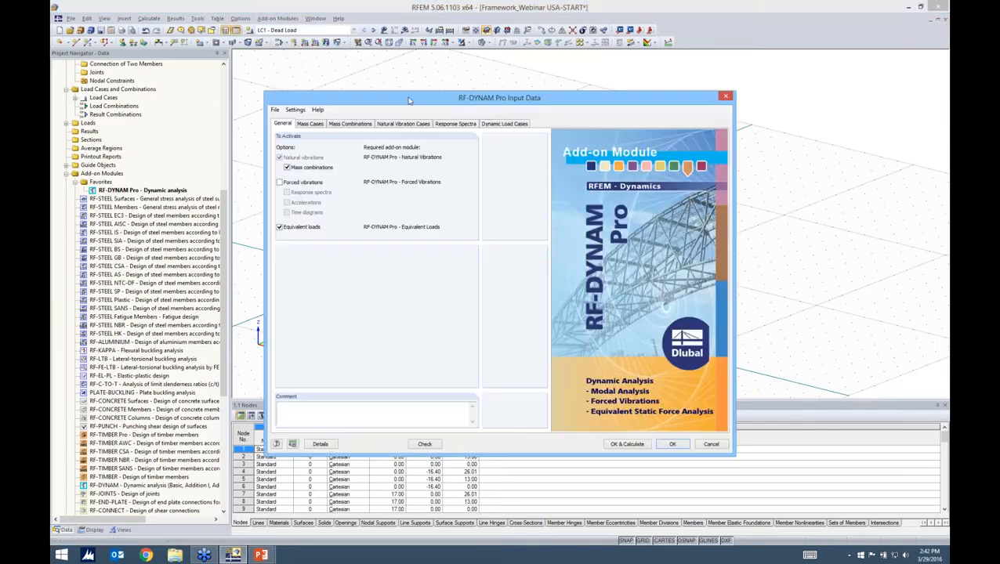
pyautogui.click(492, 124)
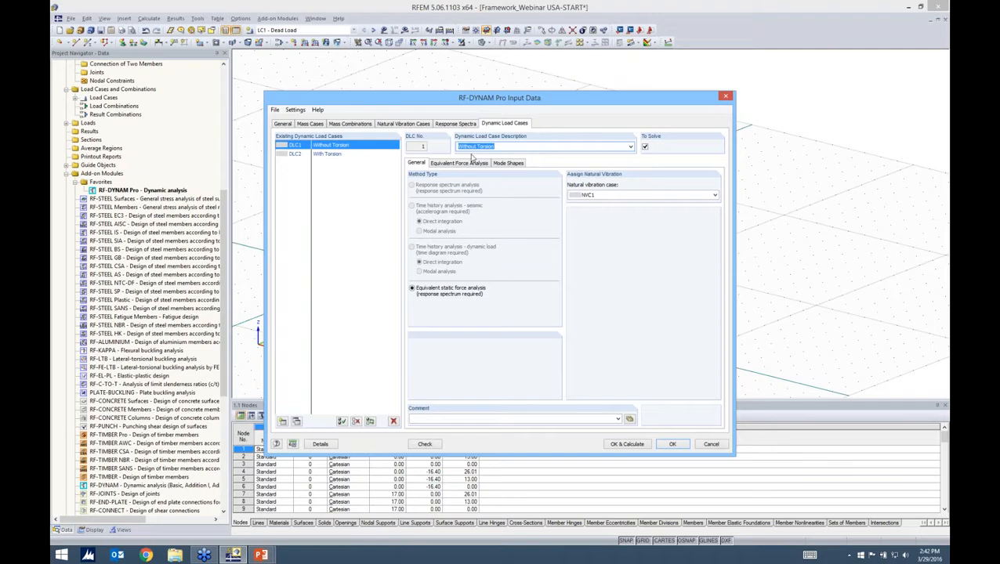
pyautogui.click(644, 147)
pyautogui.click(644, 148)
# Step: For DLC2 (With Torsion), number the generated result combinations starting from 1 and calculate the dynamic analysis
pyautogui.click(326, 153)
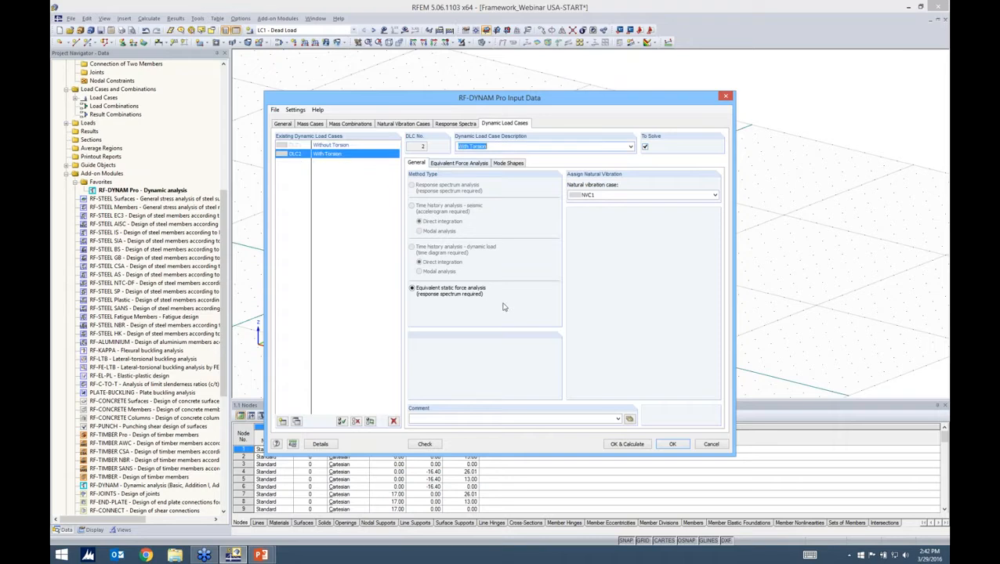
pyautogui.click(460, 163)
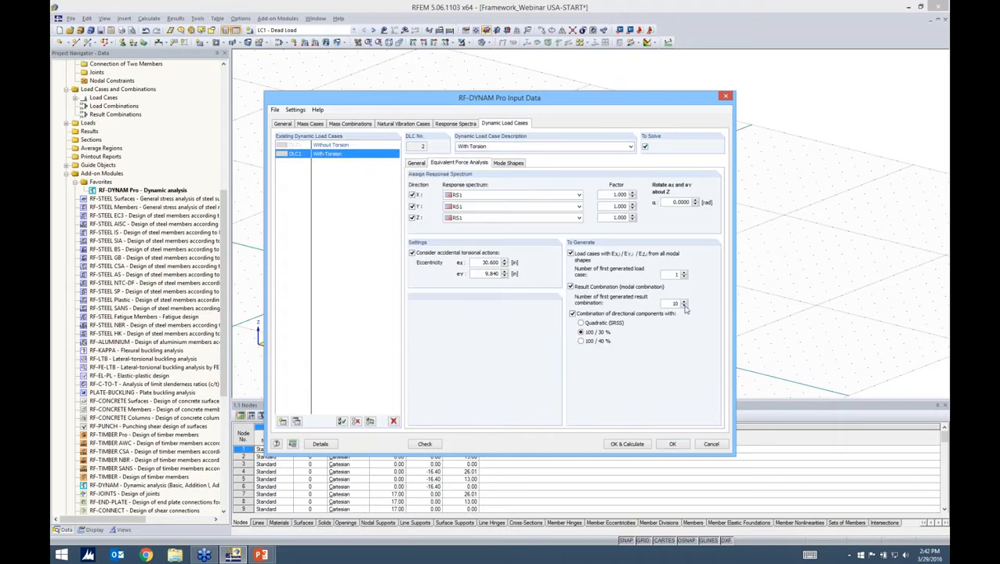
pyautogui.click(683, 305)
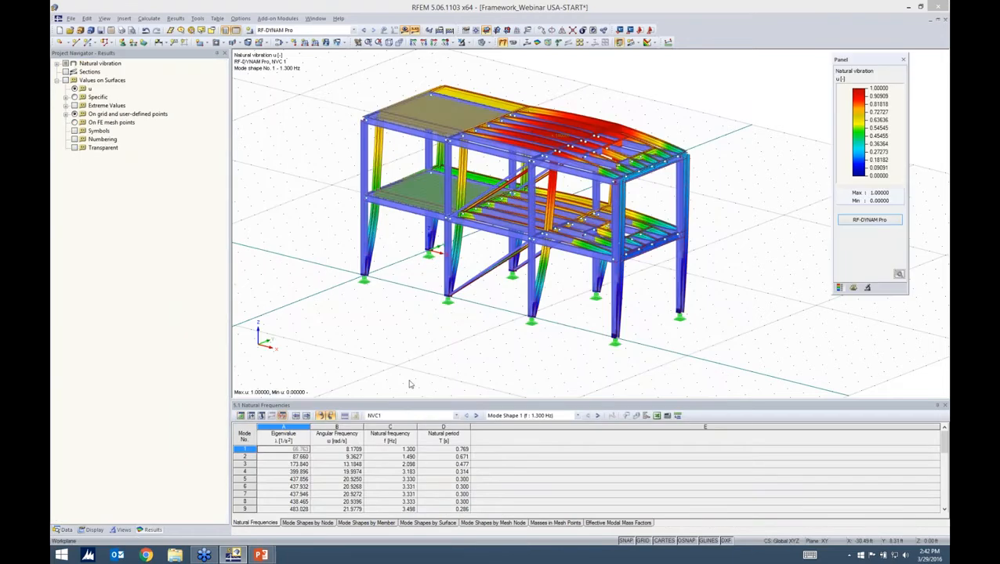
# Step: Display the equivalent loads of DLC2 (With Torsion) and check the result combinations generated in the model
pyautogui.click(431, 415)
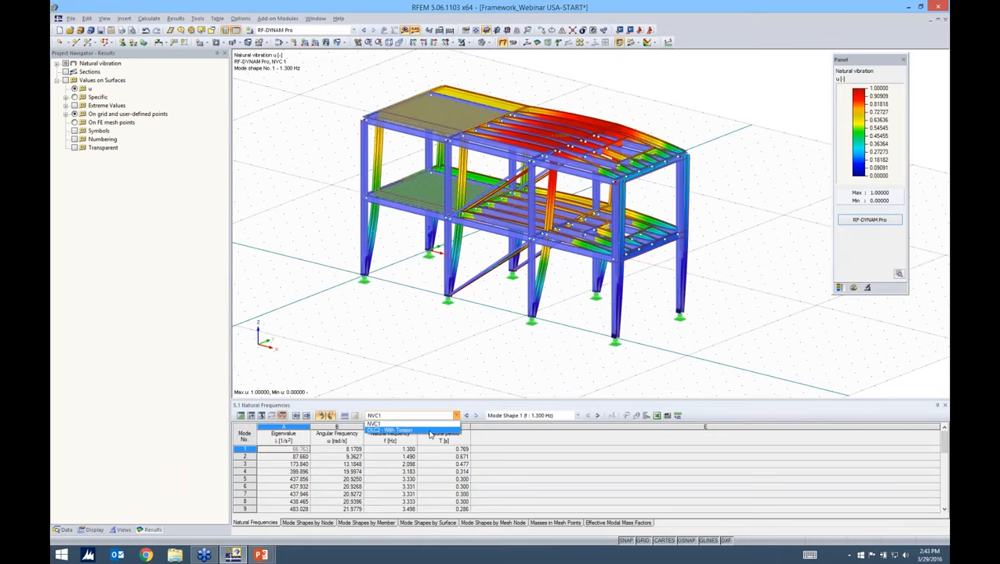
pyautogui.click(429, 431)
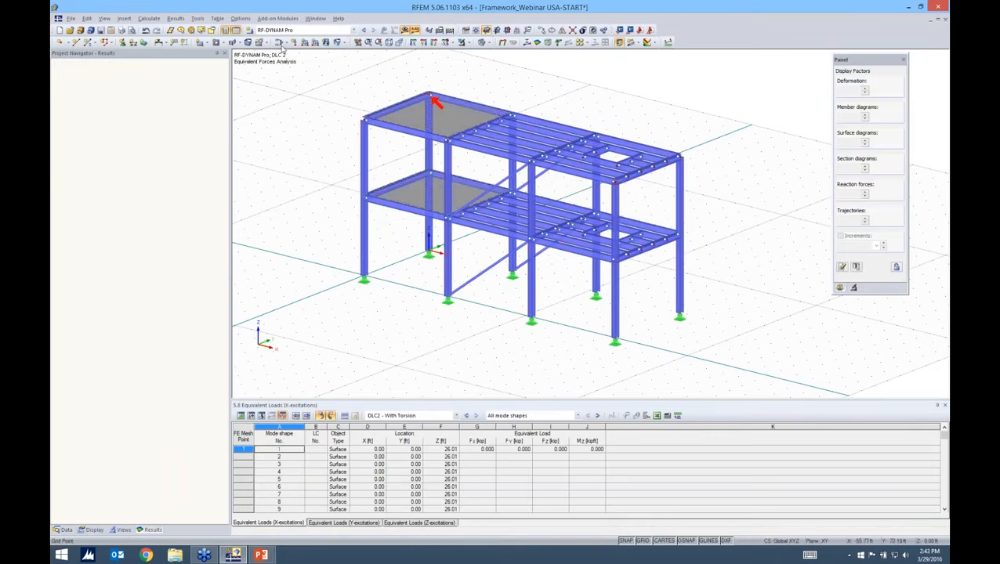
pyautogui.click(280, 41)
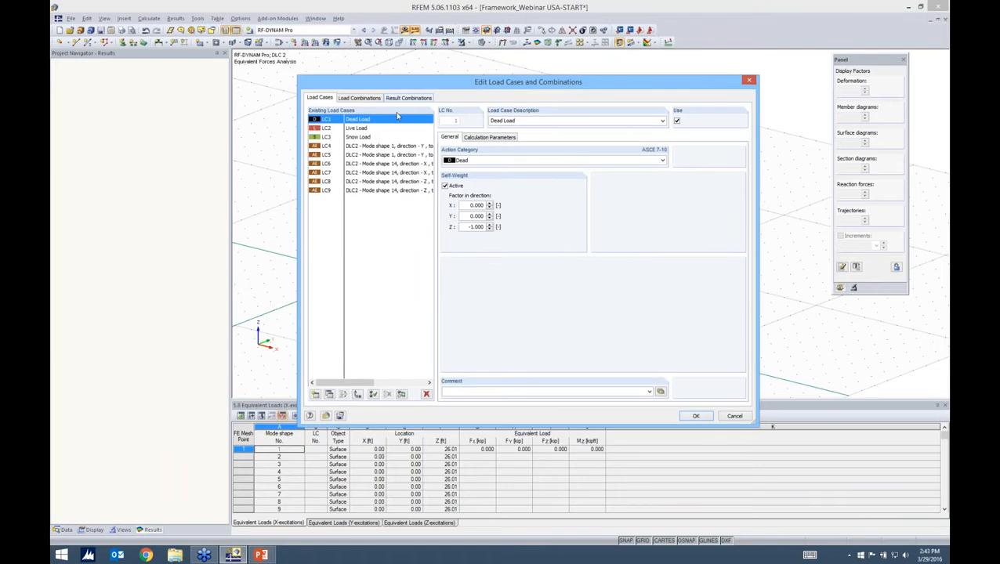
# Step: Switch to the PowerPoint slide show and advance to the Seismic Load Combinations slide
pyautogui.hotkey('alt', 'Tab')
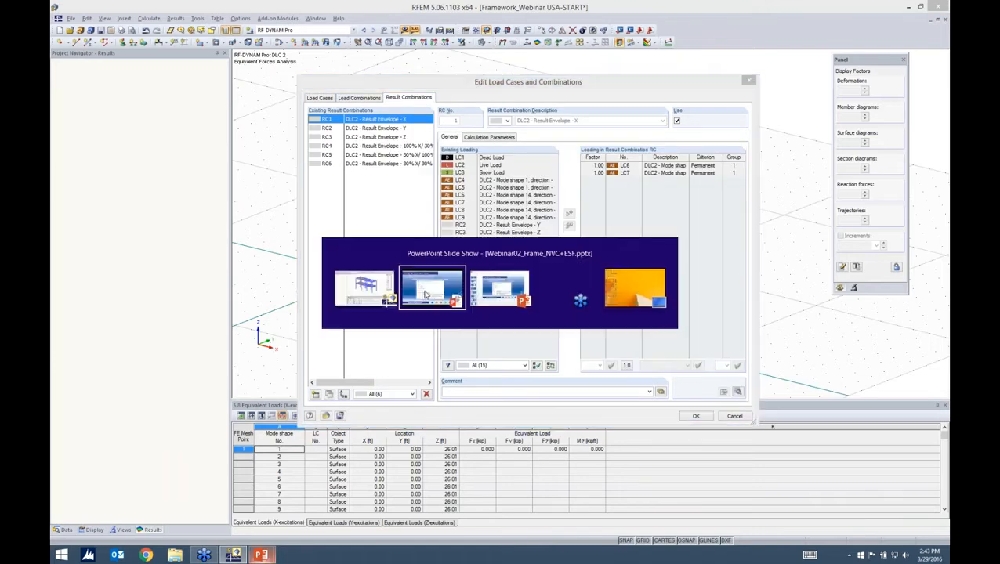
pyautogui.press('Right')
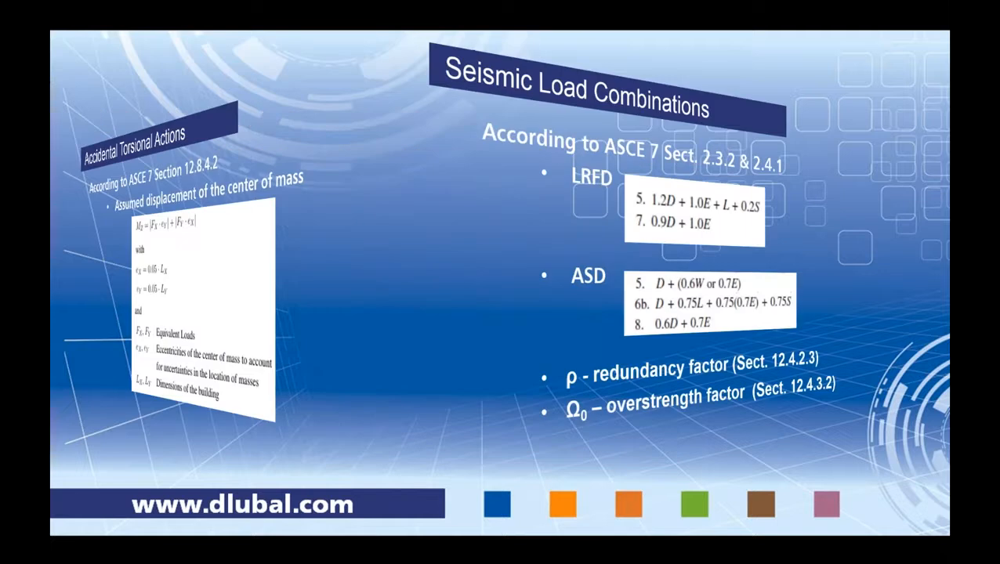
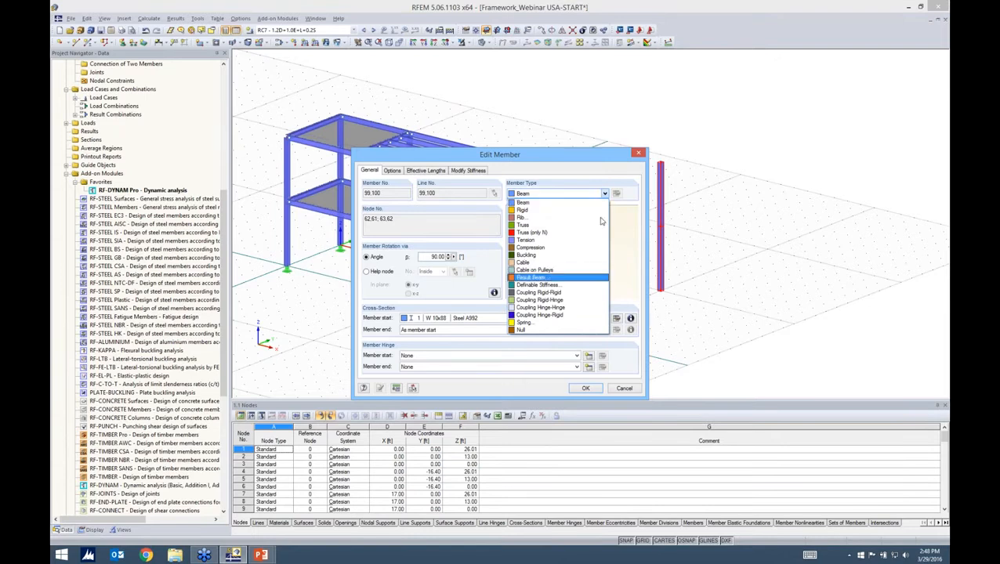
# Step: Make members 99 and 100 result beams that integrate stresses and forces from the listed include objects, covering all surfaces, solids and members
pyautogui.click(616, 195)
pyautogui.click(616, 194)
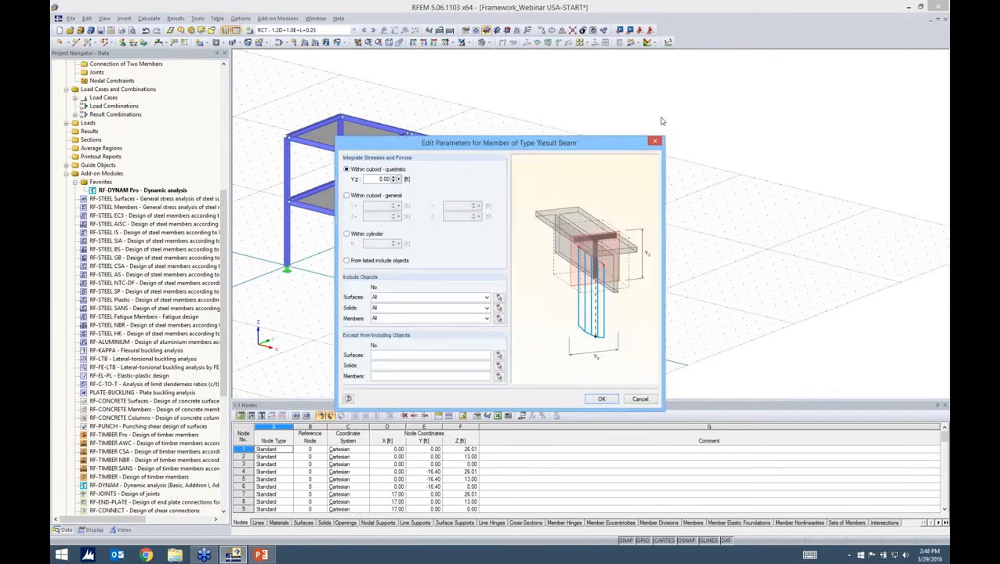
pyautogui.moveTo(445, 138); pyautogui.dragTo(526, 93)
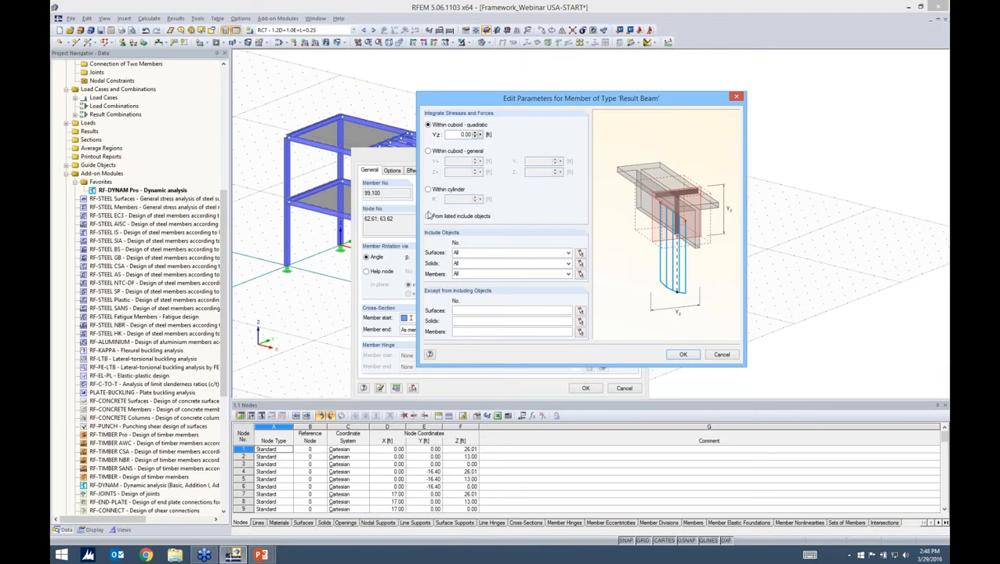
pyautogui.click(429, 216)
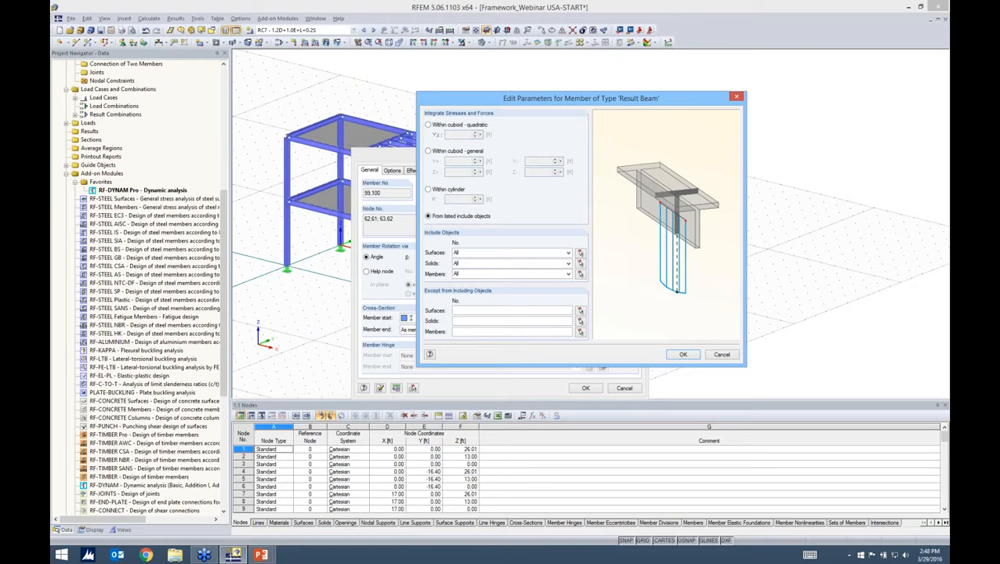
pyautogui.press('Return')
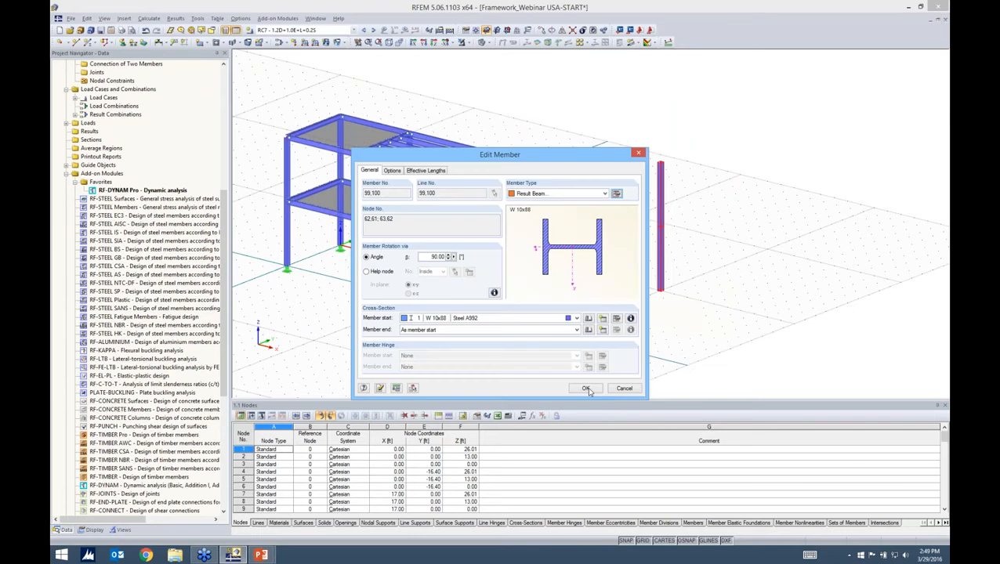
pyautogui.click(586, 389)
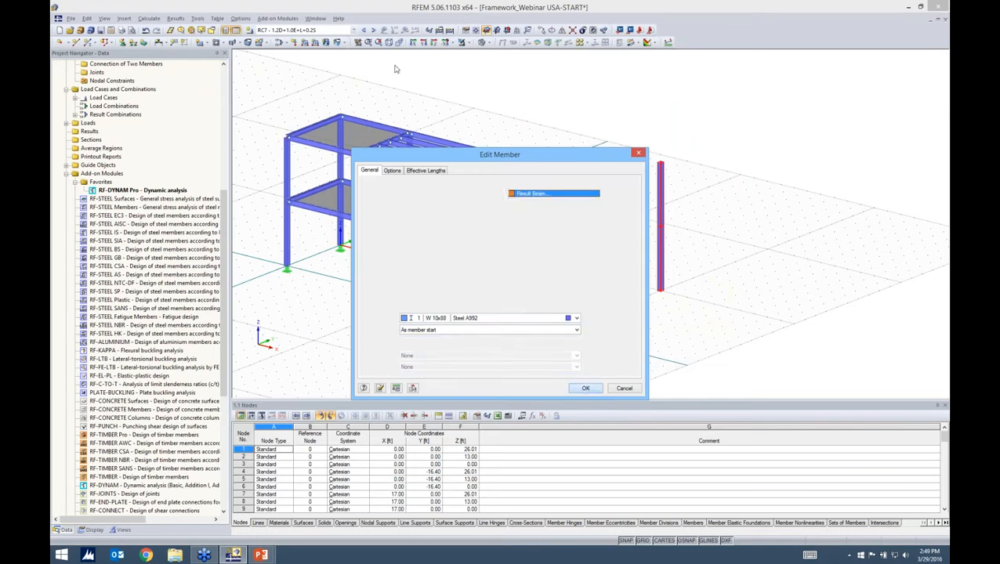
# Step: Select RF-DYNAM Pro as the current case and calculate its missing results
pyautogui.click(353, 30)
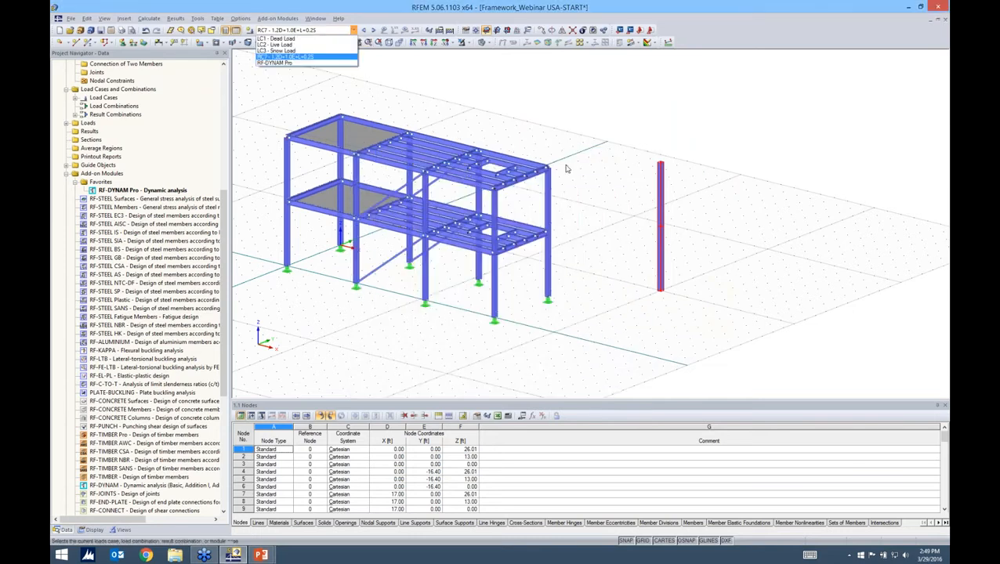
pyautogui.click(275, 63)
pyautogui.click(405, 30)
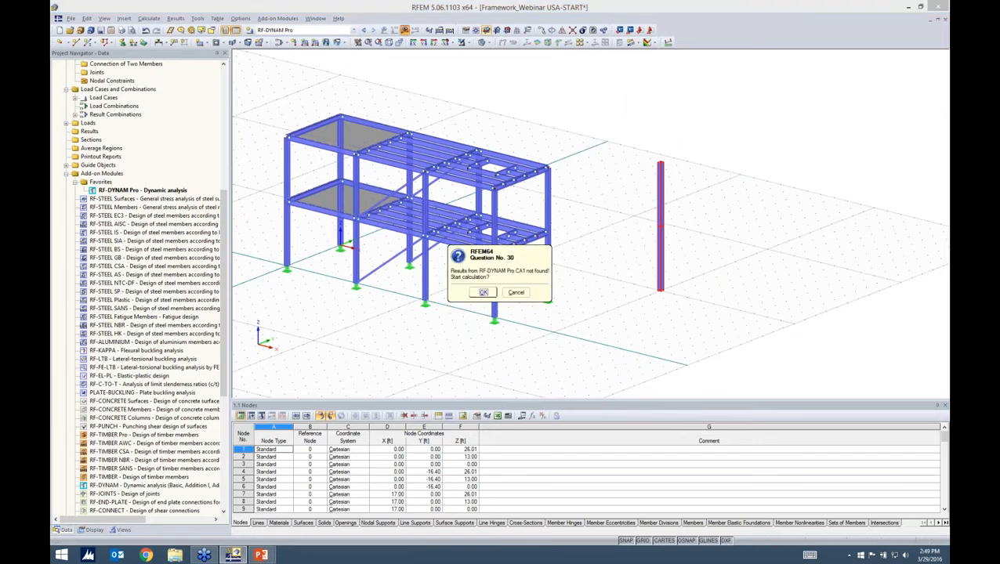
pyautogui.click(483, 292)
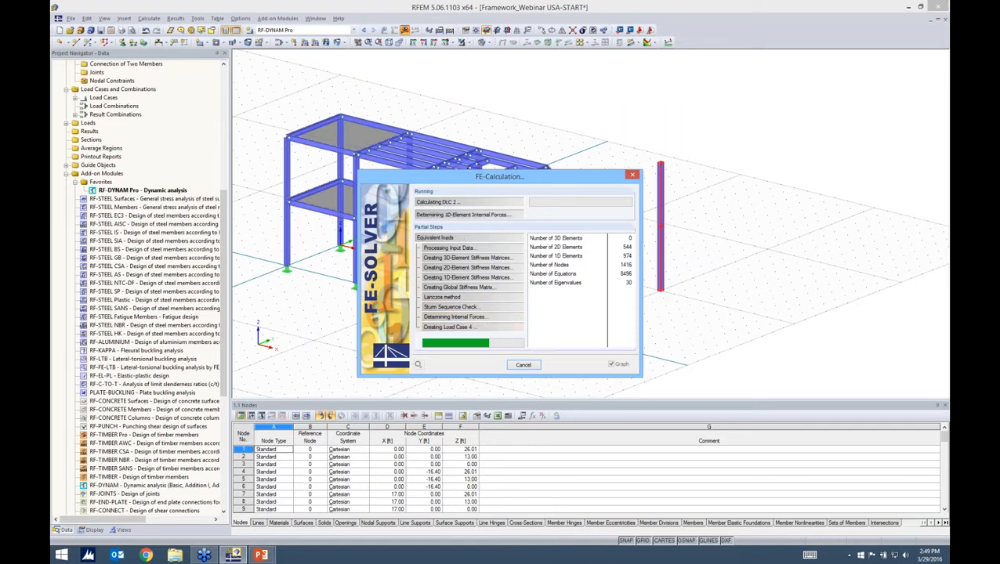
# Step: Select result combination RC7 (1.2D+1.0E+L+0.2S) and calculate its results
pyautogui.click(353, 31)
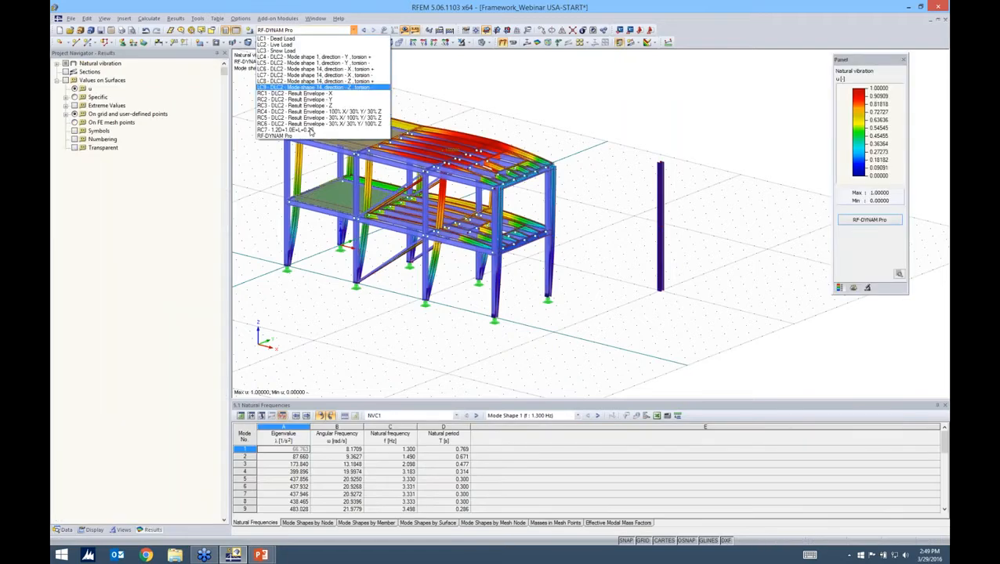
pyautogui.click(309, 130)
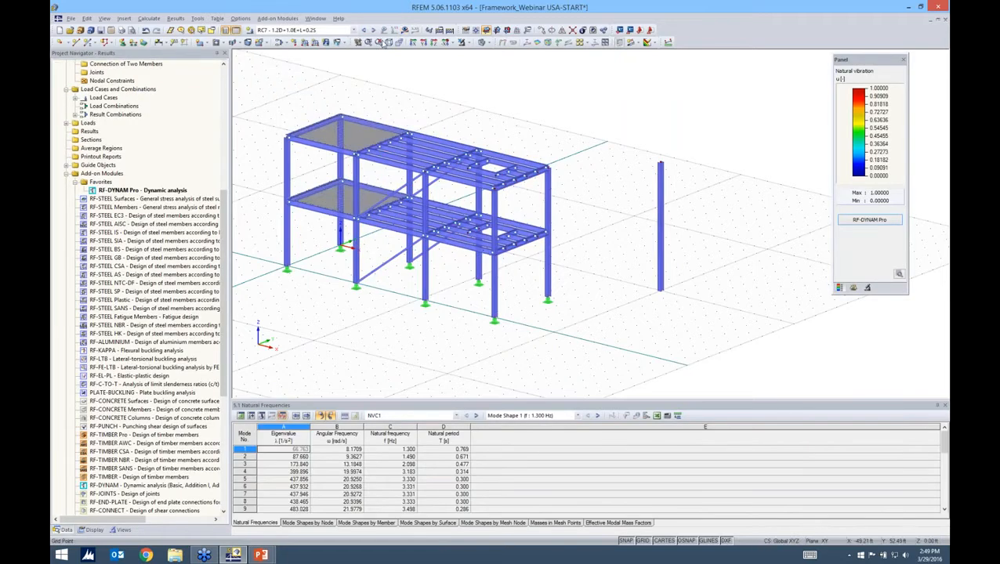
pyautogui.click(382, 42)
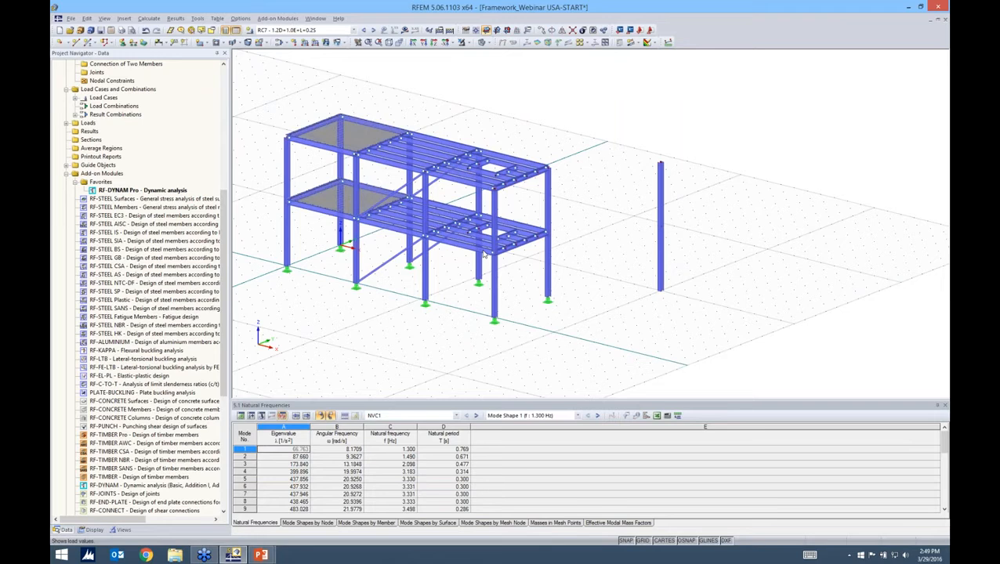
pyautogui.click(404, 30)
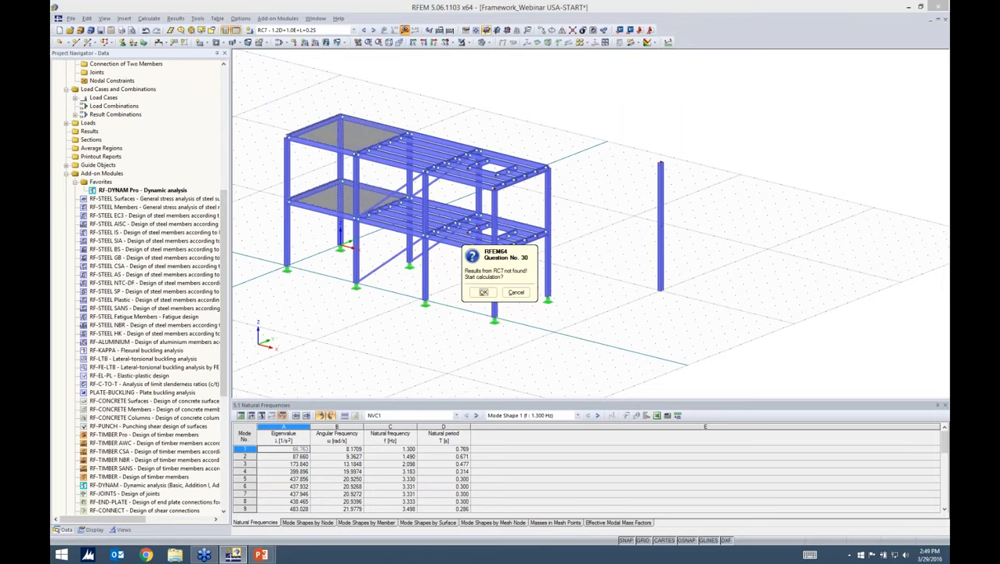
pyautogui.click(484, 292)
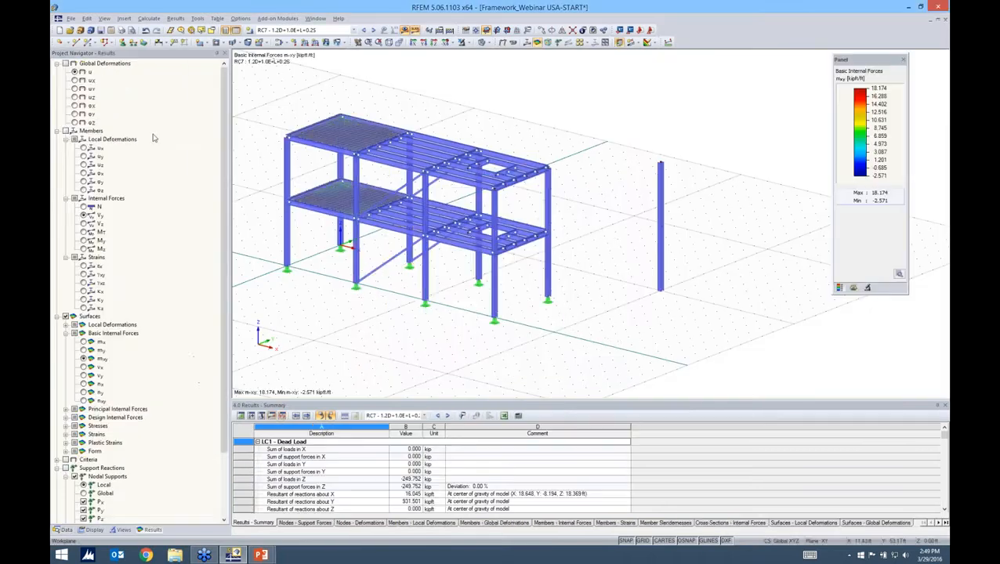
# Step: Display the member internal forces V-y for RC7 and turn on the members' local axis systems to check the result beam orientation
pyautogui.click(66, 132)
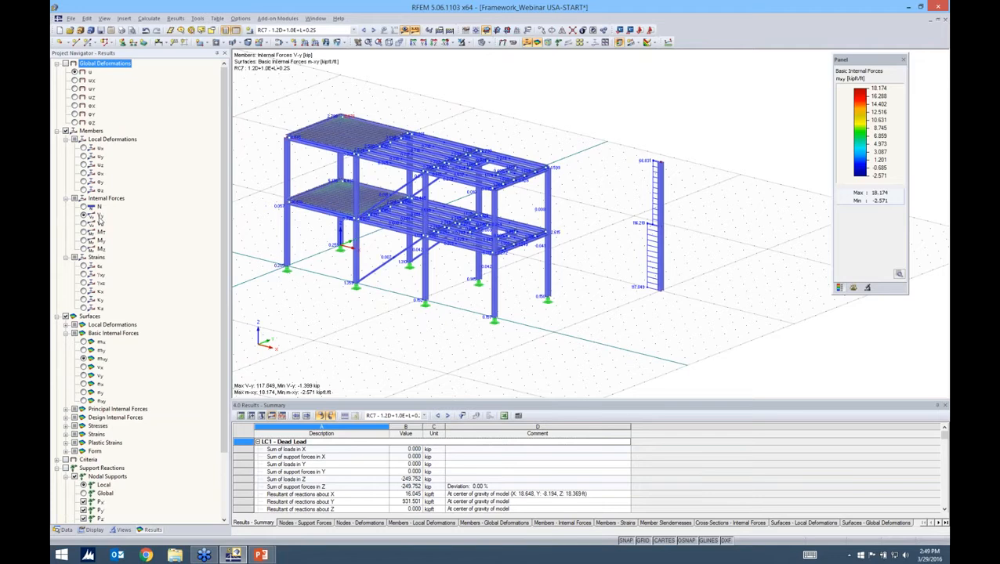
pyautogui.moveTo(439, 235); pyautogui.dragTo(452, 246, button='middle')
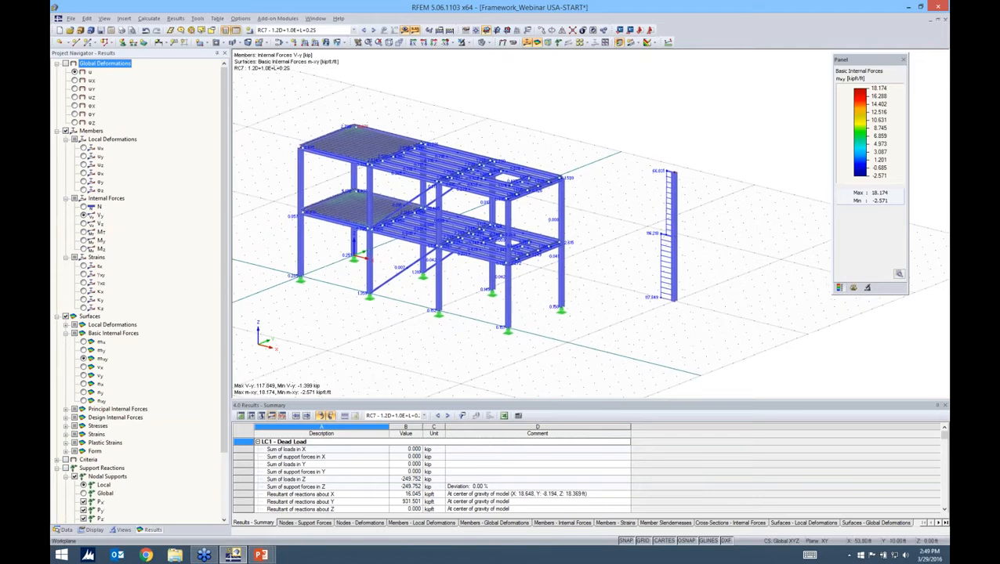
pyautogui.moveTo(676, 283); pyautogui.dragTo(681, 286, button='middle')
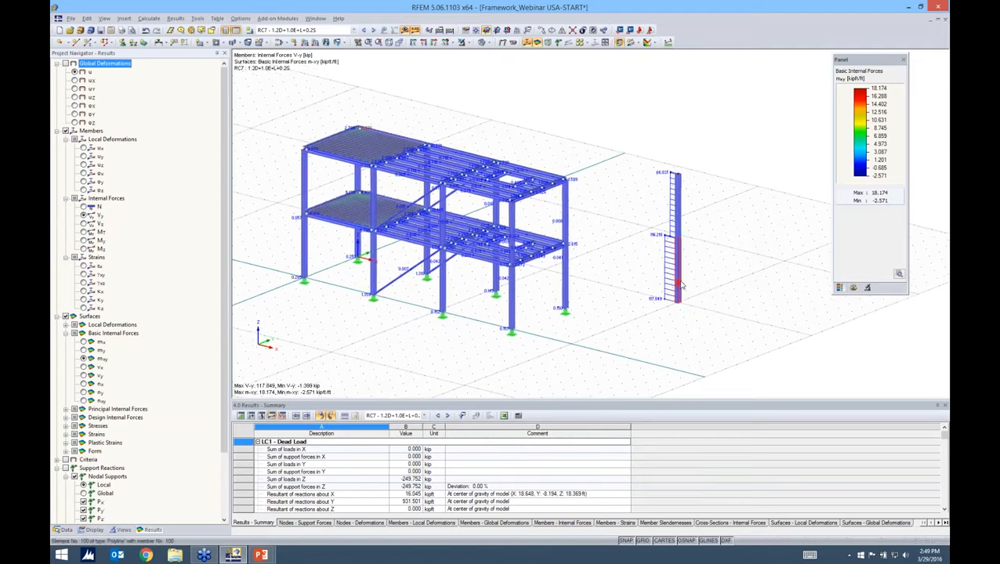
pyautogui.rightClick(681, 286)
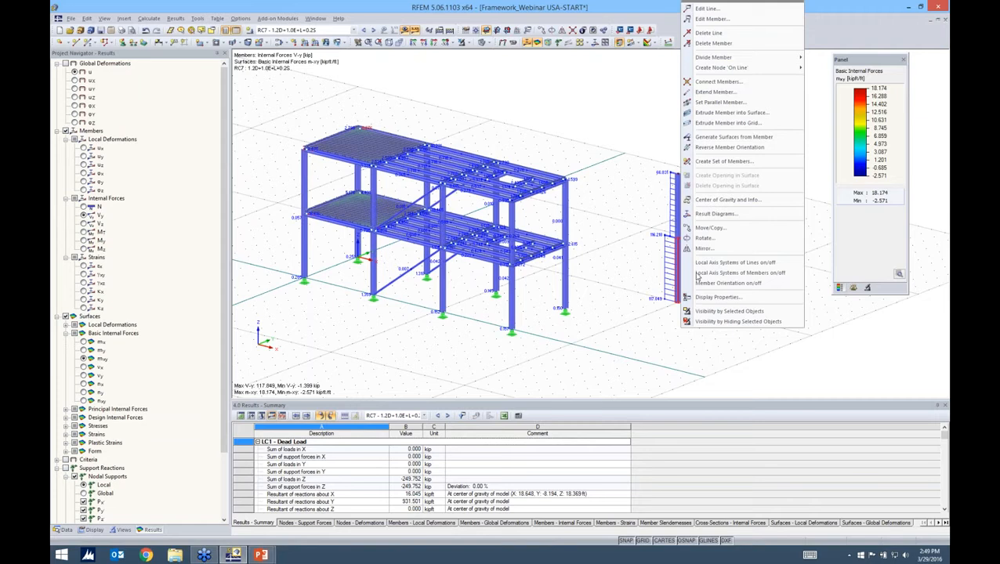
pyautogui.click(698, 272)
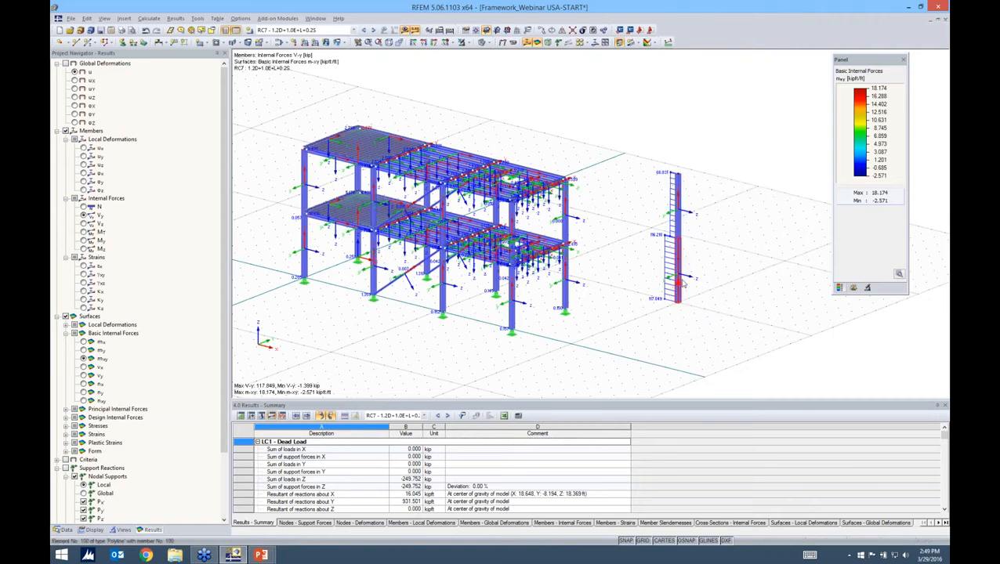
pyautogui.scroll(2, 684, 286)
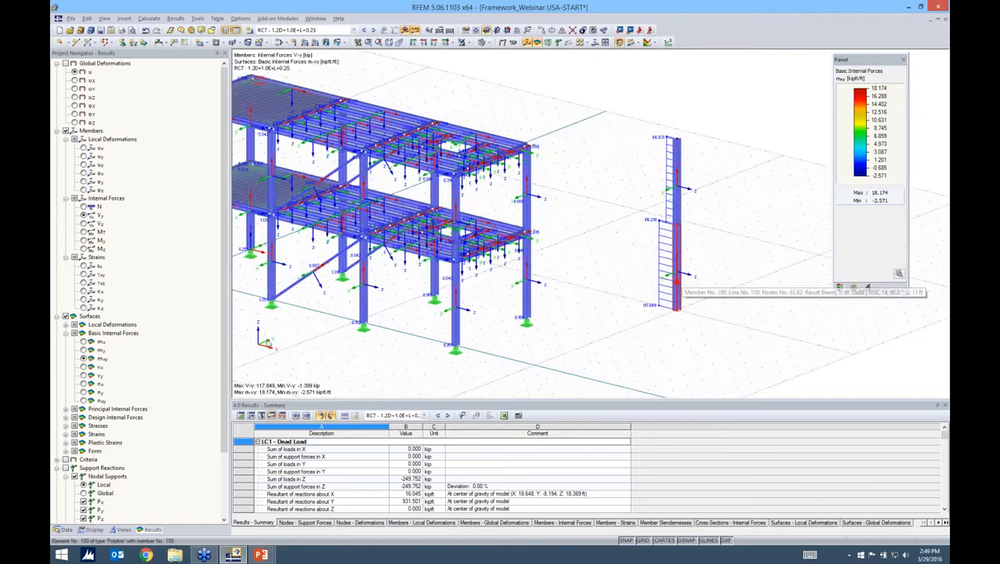
# Step: Hide the local axis systems in the model and examine the V-y shear diagram along the two result beams
pyautogui.rightClick(682, 271)
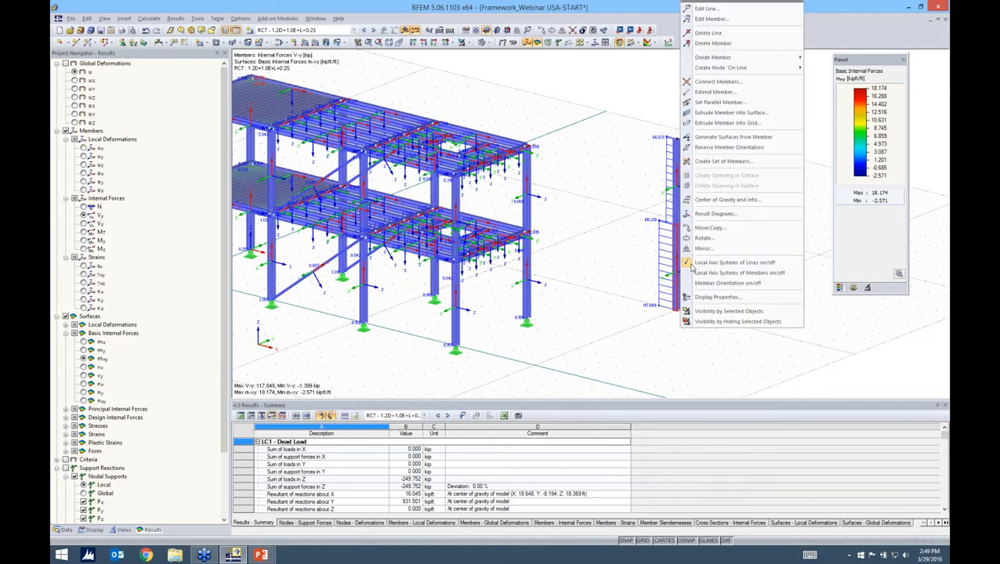
pyautogui.click(691, 268)
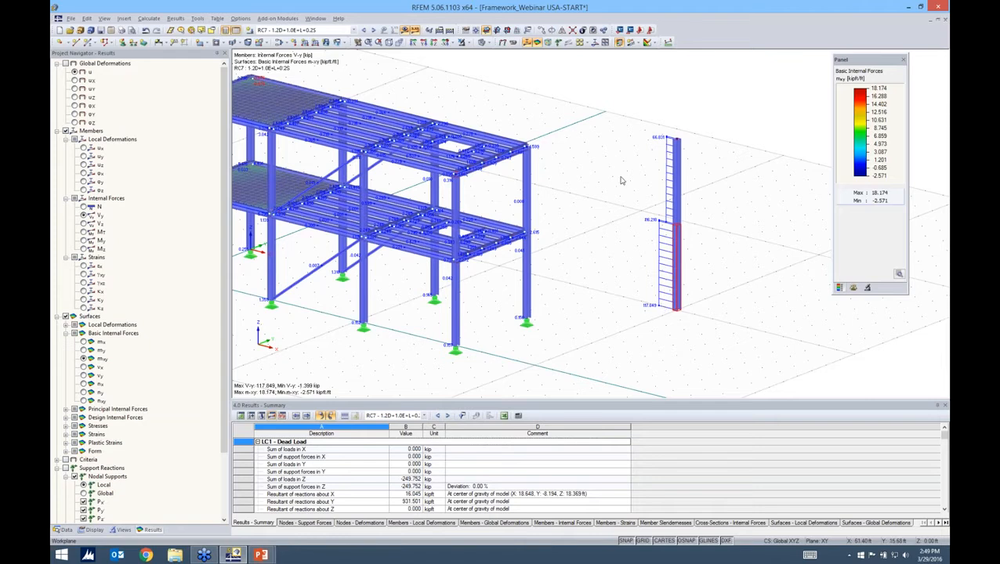
pyautogui.scroll(2, 634, 194)
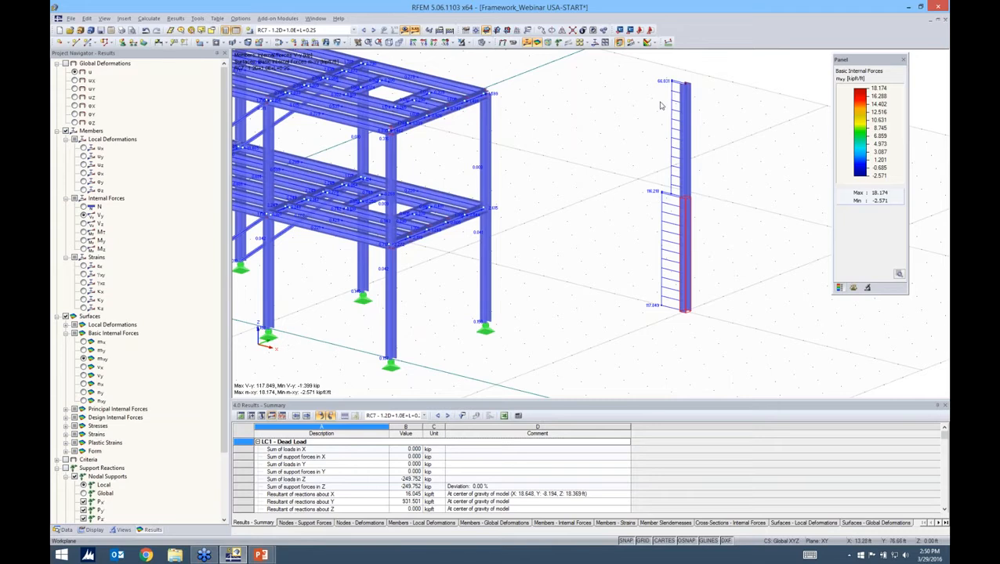
pyautogui.moveTo(611, 156); pyautogui.dragTo(607, 167, button='middle')
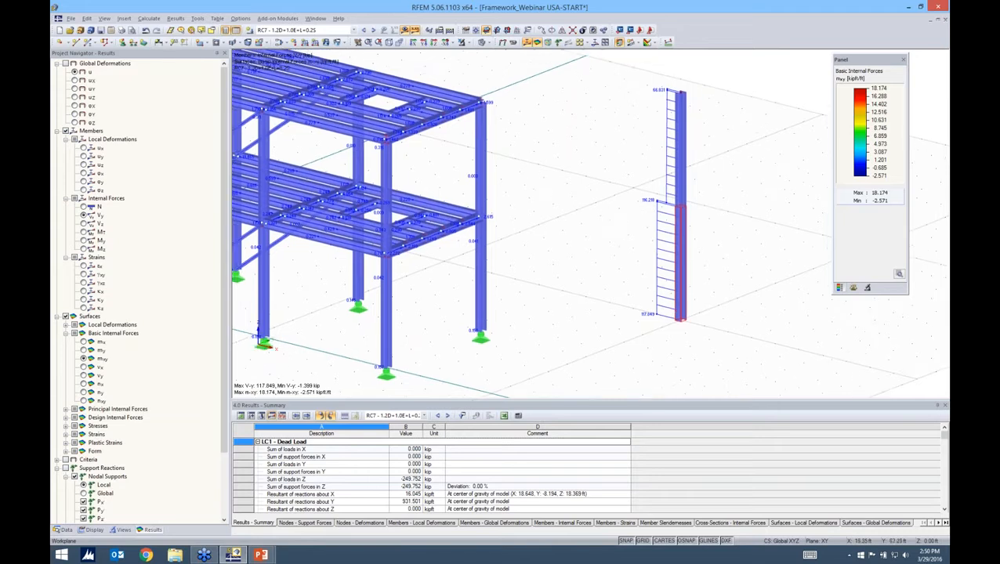
pyautogui.moveTo(659, 94); pyautogui.dragTo(654, 100, button='middle')
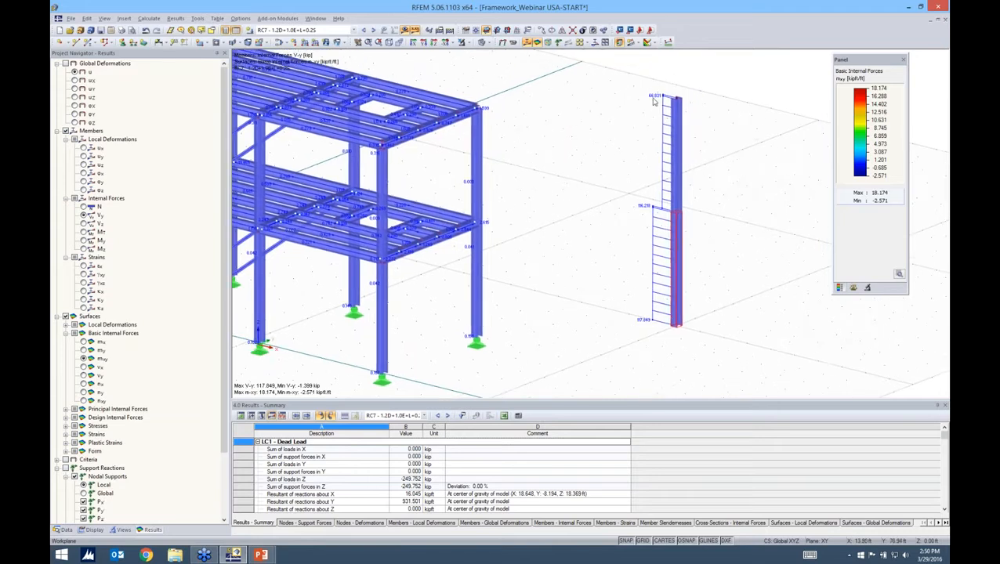
# Step: Display the member internal forces V-z for RC7 and examine the shear along the result beams and frame
pyautogui.click(84, 224)
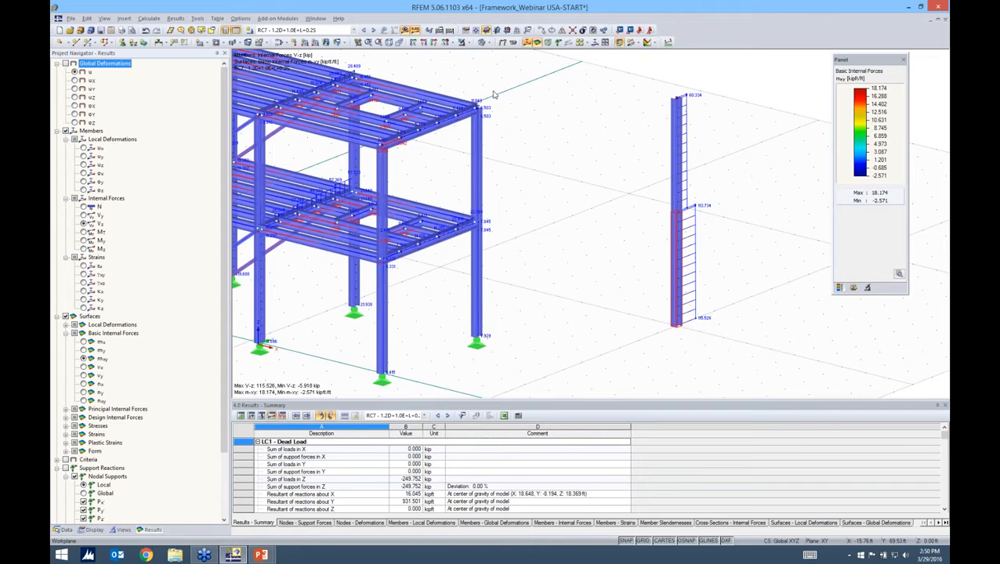
pyautogui.moveTo(493, 94); pyautogui.dragTo(540, 118, button='middle')
pyautogui.scroll(-4, 492, 94)
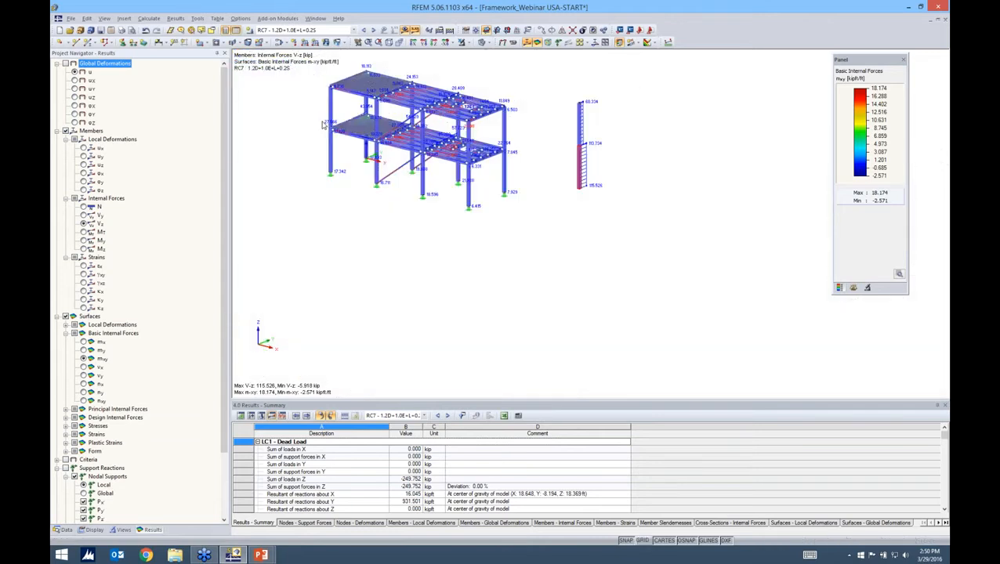
pyautogui.moveTo(322, 124); pyautogui.dragTo(384, 164, button='middle')
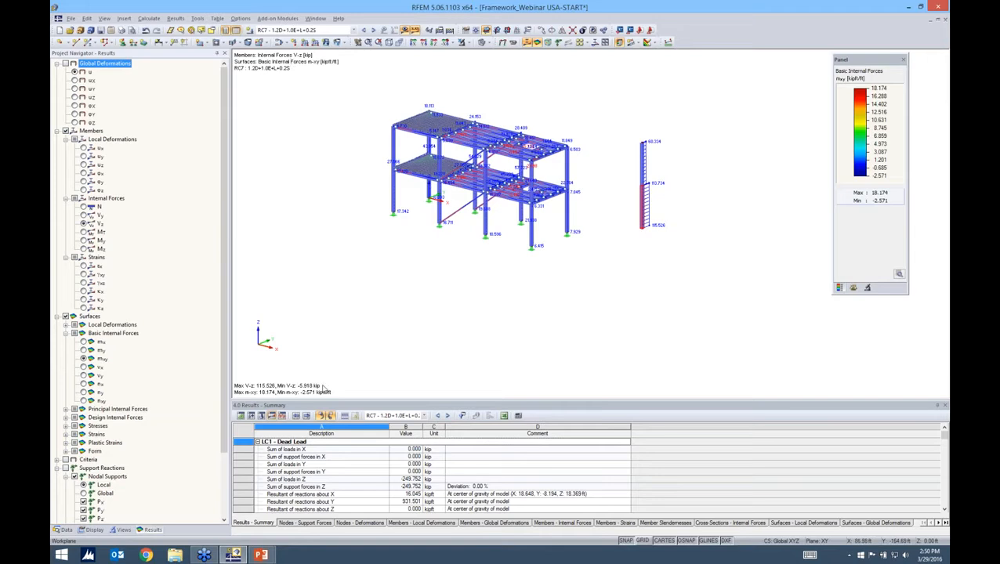
# Step: Display the global deformations u for RC7 with the member deformations drawn as lines
pyautogui.hotkey('alt', 'Tab')
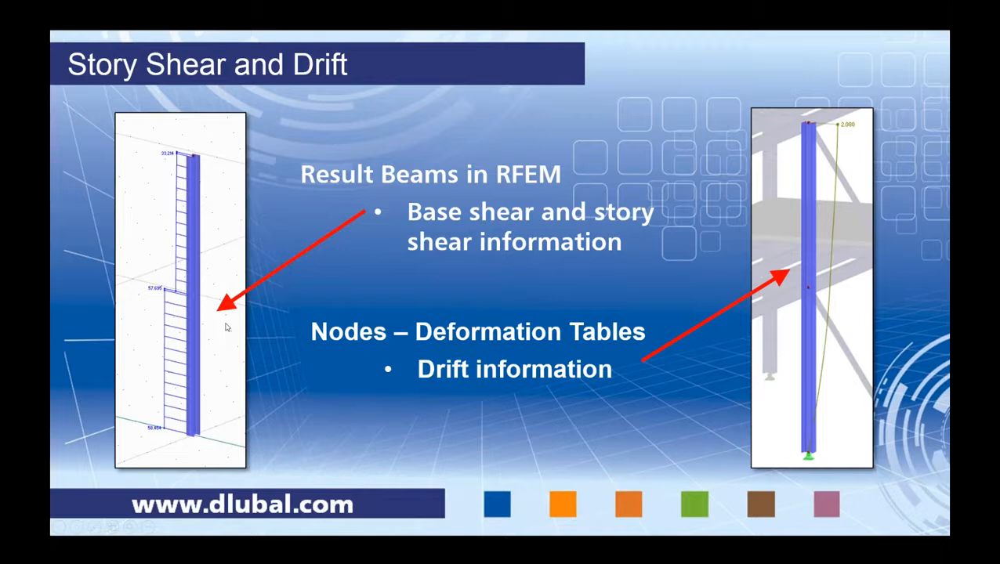
pyautogui.hotkey('alt', 'Tab')
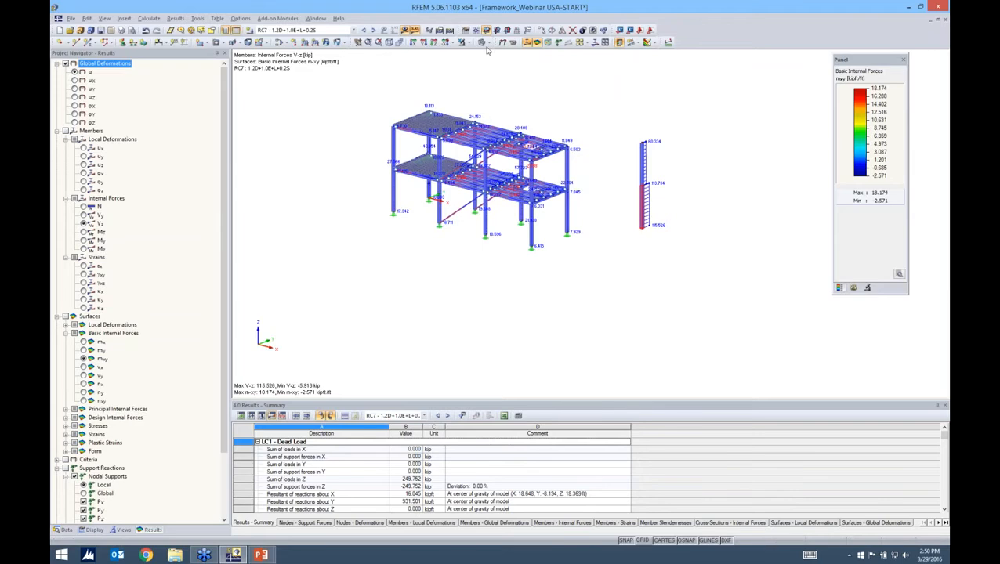
pyautogui.click(94, 530)
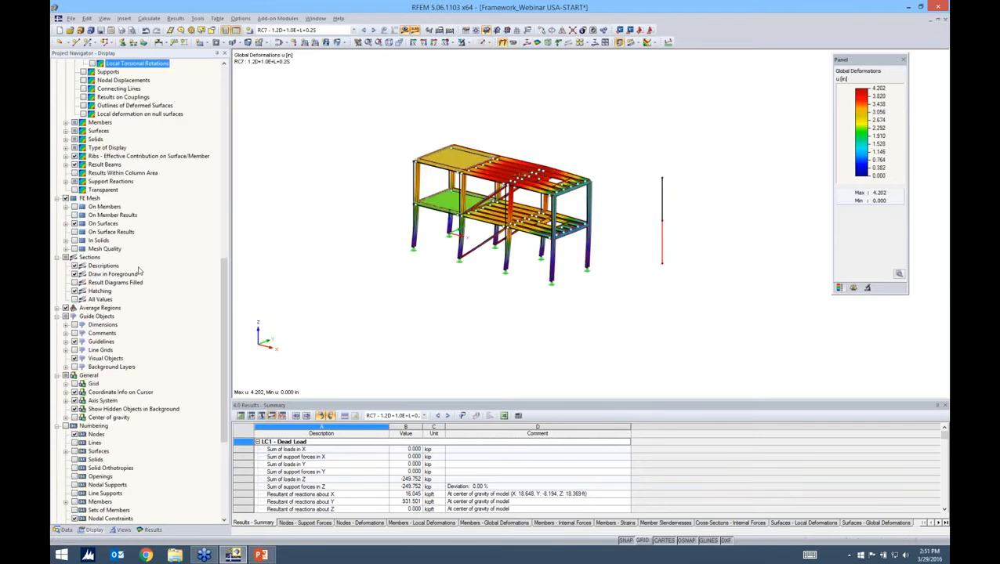
pyautogui.scroll(1, 95, 139)
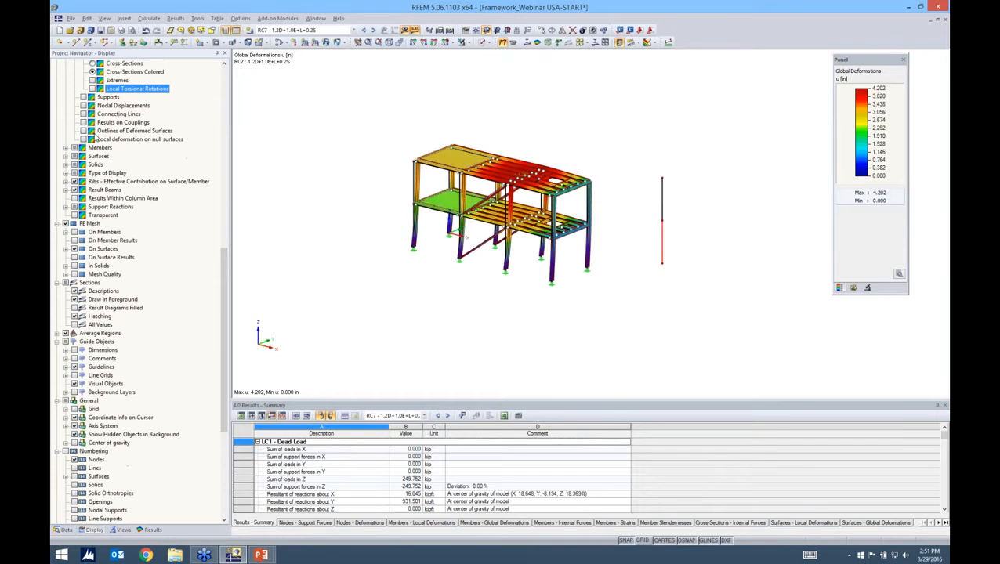
pyautogui.scroll(3, 94, 133)
pyautogui.click(92, 131)
pyautogui.scroll(2, 623, 254)
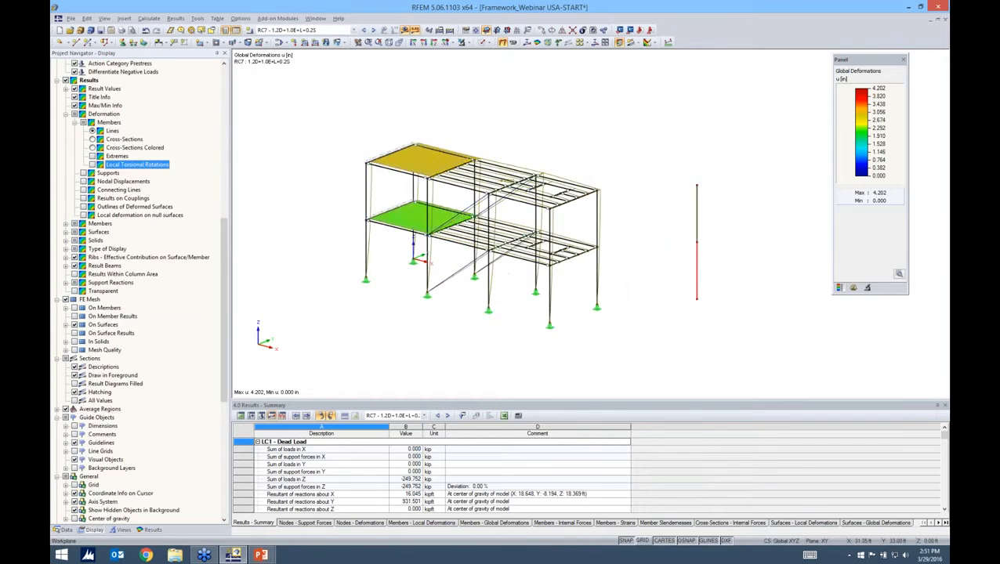
pyautogui.scroll(2, 454, 248)
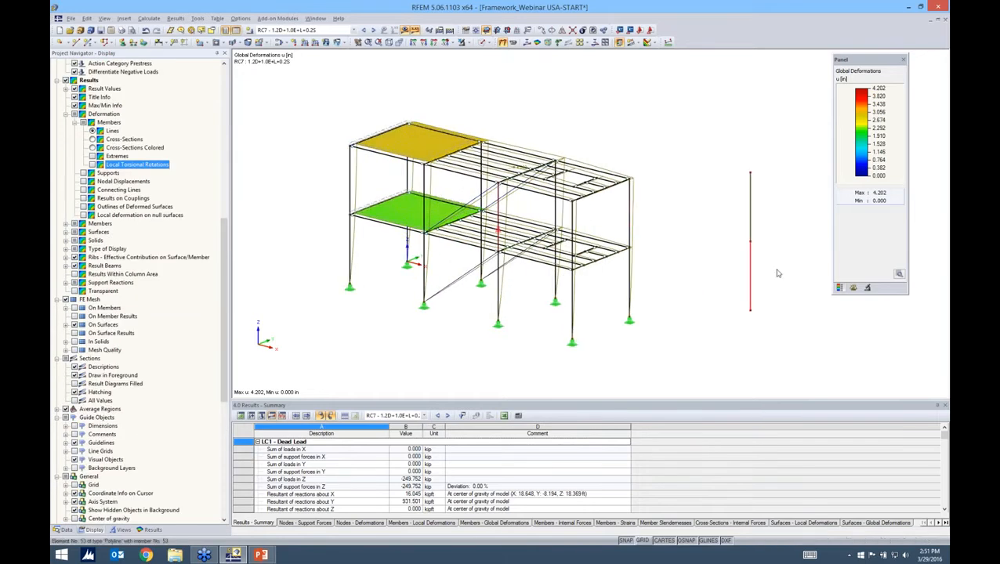
# Step: Filter the deformation diagrams to members 2,6,12,24,42,54,86,98 and after that to members 1,5,11,23,41,53,85,97
pyautogui.click(868, 287)
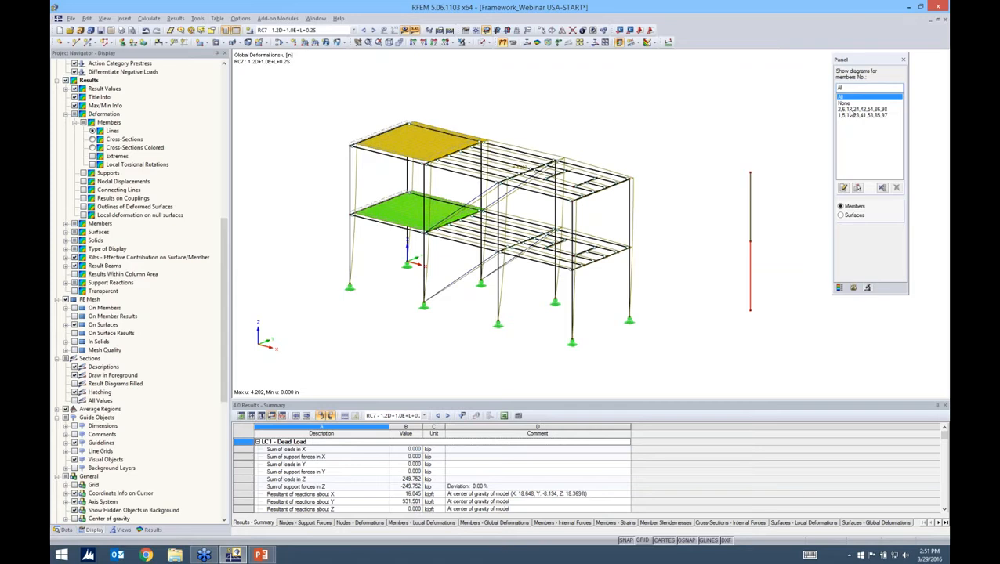
pyautogui.click(852, 111)
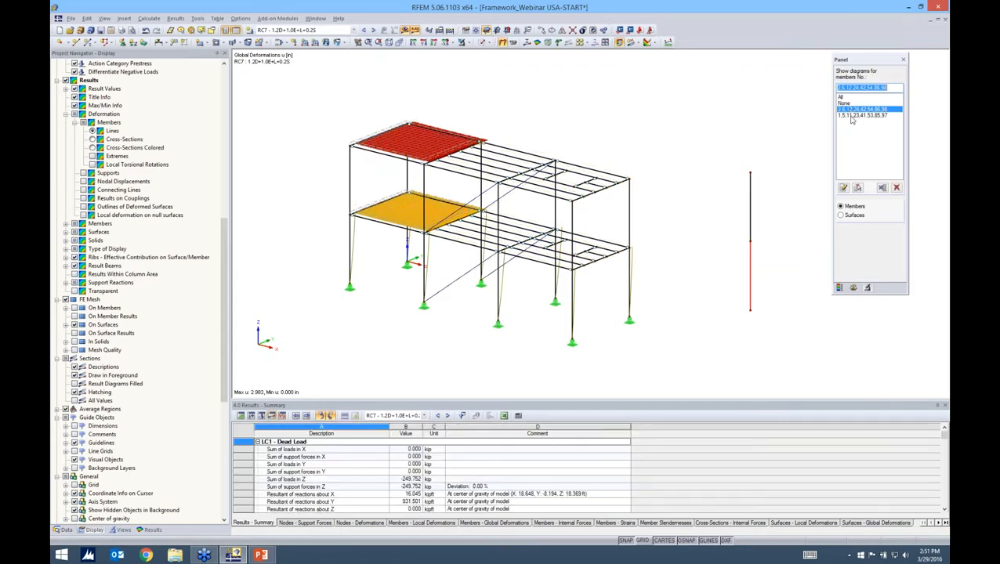
pyautogui.click(851, 115)
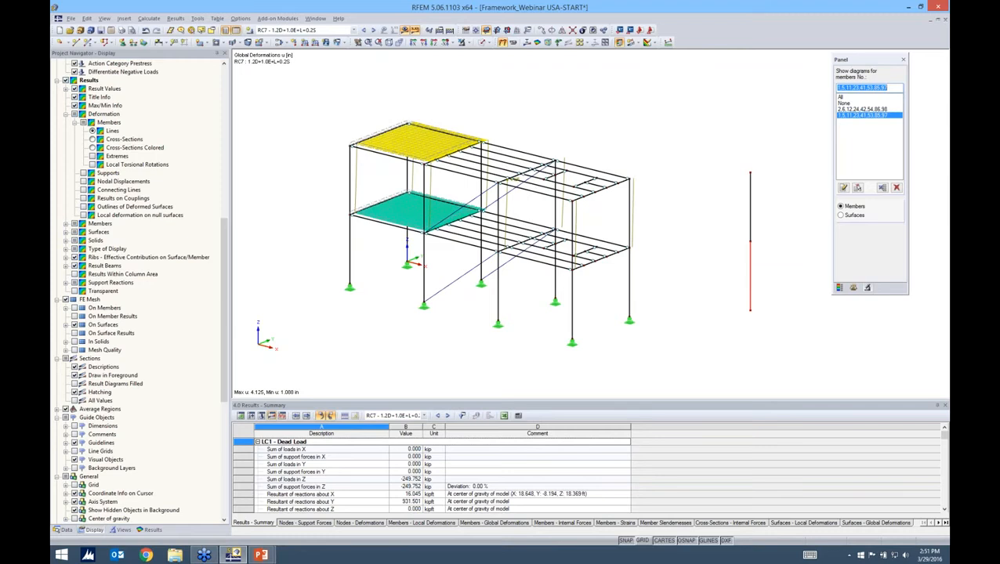
pyautogui.keyDown('ctrl'); pyautogui.moveTo(705, 227); pyautogui.dragTo(650, 208, button='middle'); pyautogui.keyUp('ctrl')
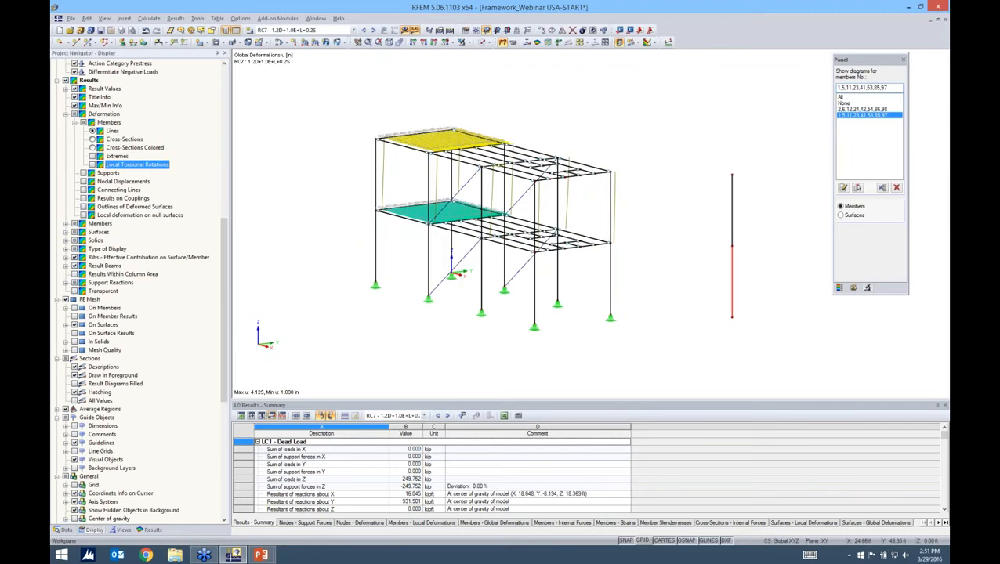
pyautogui.keyDown('ctrl'); pyautogui.moveTo(554, 202); pyautogui.dragTo(562, 202, button='middle'); pyautogui.keyUp('ctrl')
pyautogui.click(558, 202)
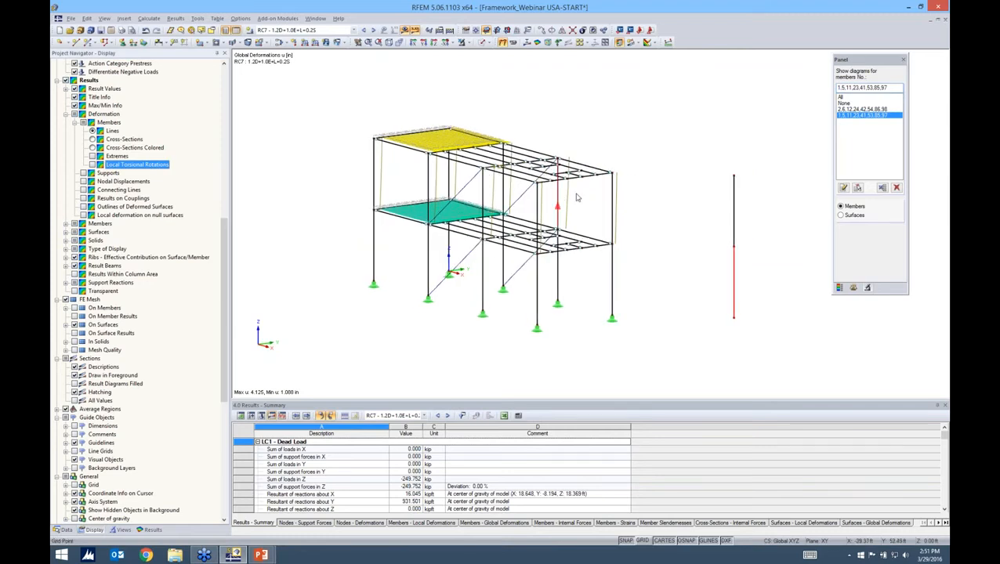
pyautogui.scroll(3, 576, 198)
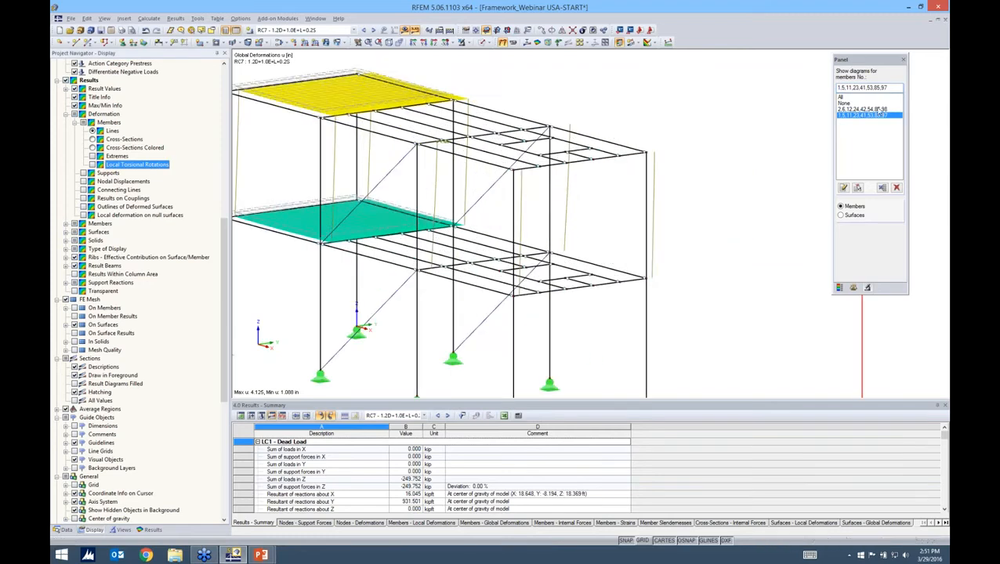
# Step: Compare the lower-story column deformations with the upper-story ones, ending with only the upper-story columns' diagrams shown
pyautogui.click(875, 109)
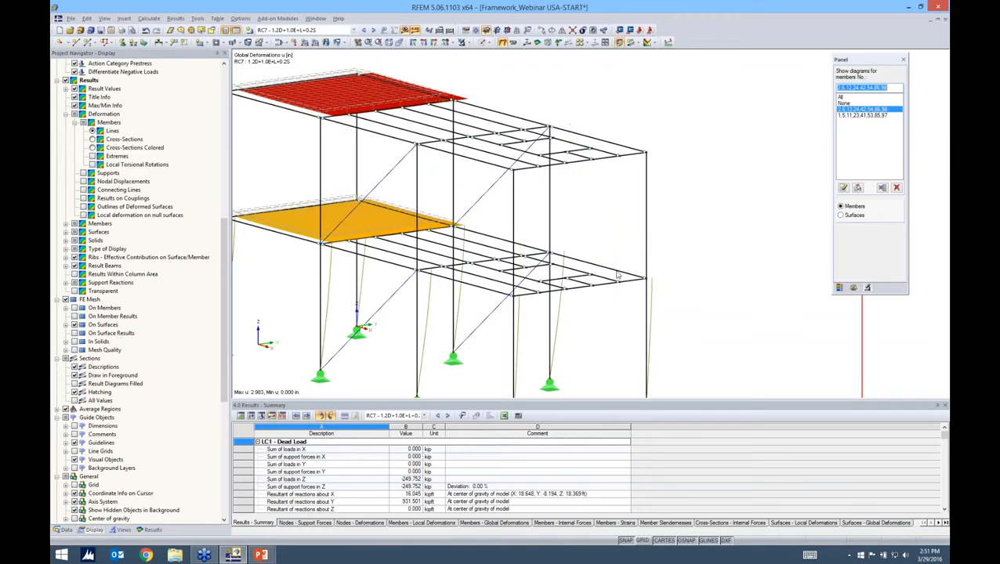
pyautogui.click(871, 116)
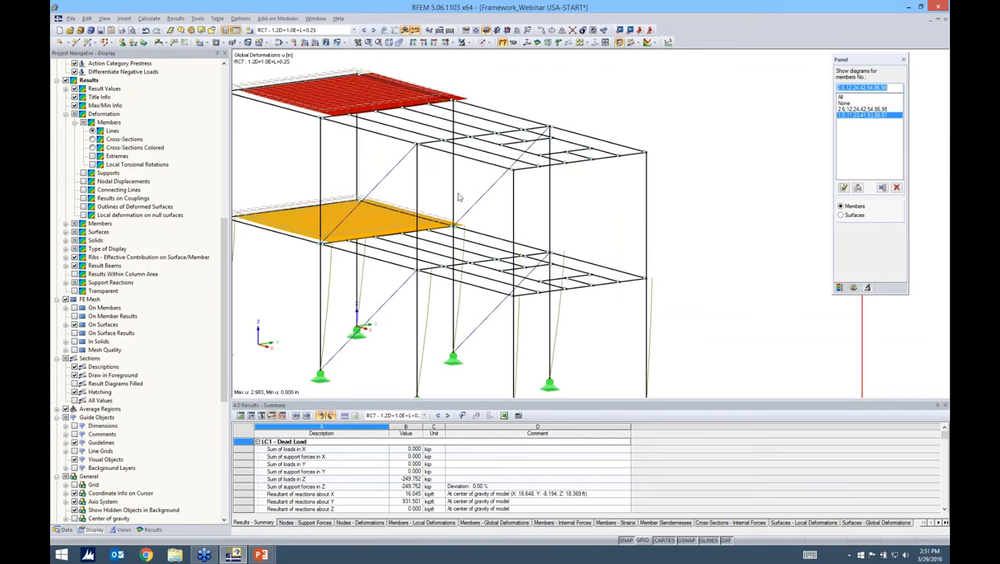
pyautogui.keyDown('ctrl'); pyautogui.moveTo(439, 227); pyautogui.dragTo(474, 201, button='middle'); pyautogui.keyUp('ctrl')
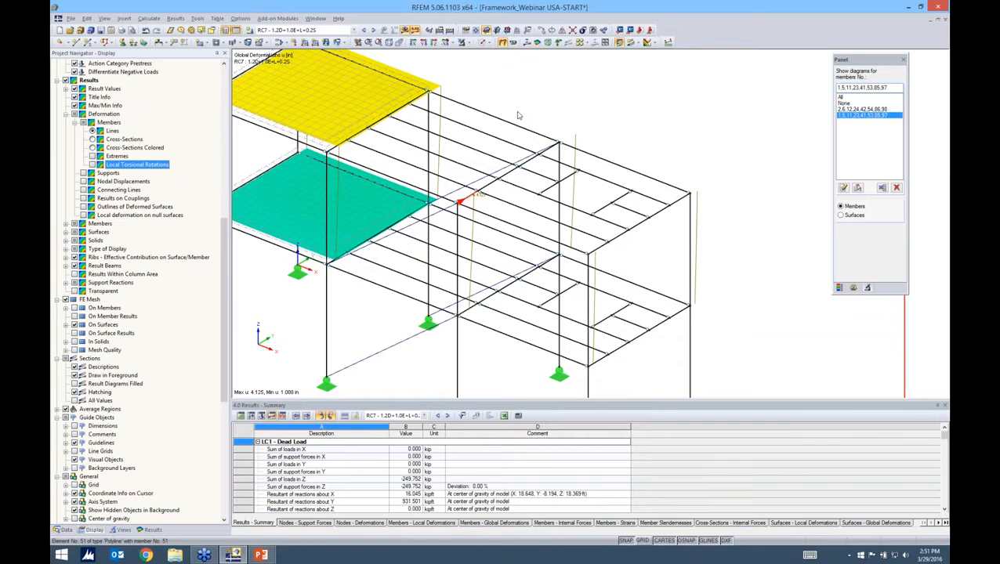
pyautogui.moveTo(517, 116); pyautogui.dragTo(553, 25, button='middle')
pyautogui.scroll(-1, 507, 314)
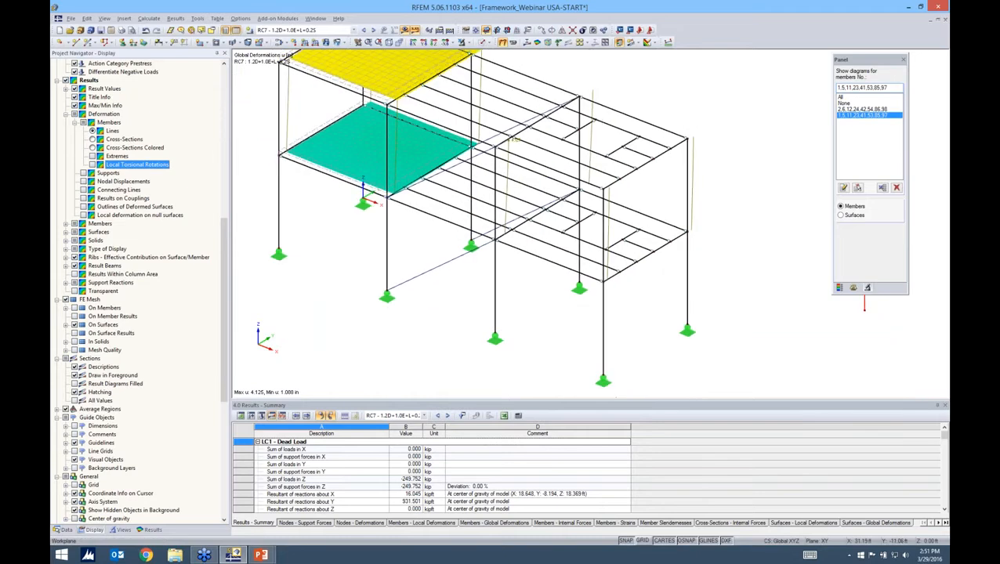
pyautogui.scroll(-1, 548, 313)
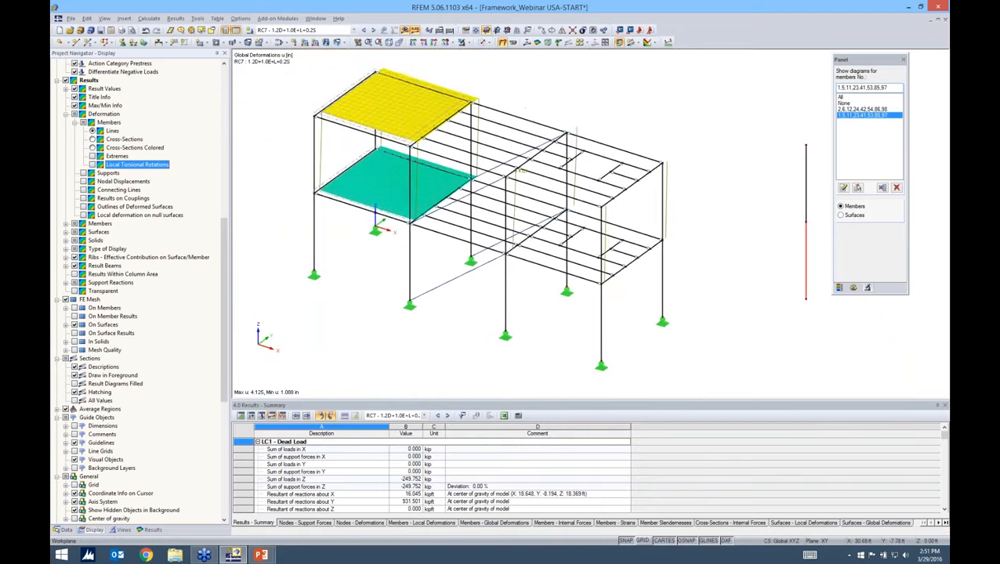
# Step: List only the deformations of nodes 32, 33 and 34 in an enlarged nodal deformation table and turn on node numbering in the model
pyautogui.click(362, 523)
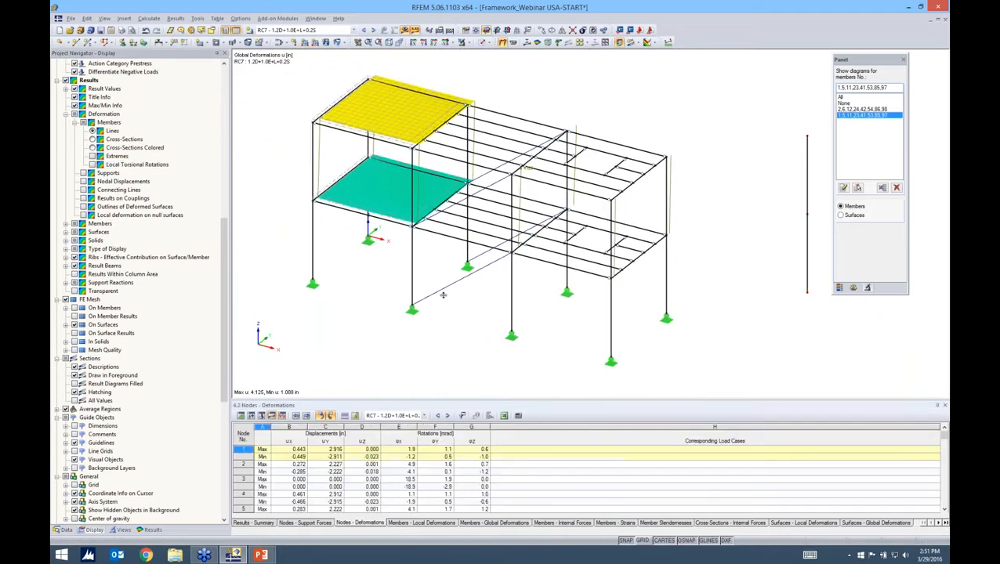
pyautogui.moveTo(443, 295); pyautogui.dragTo(442, 296)
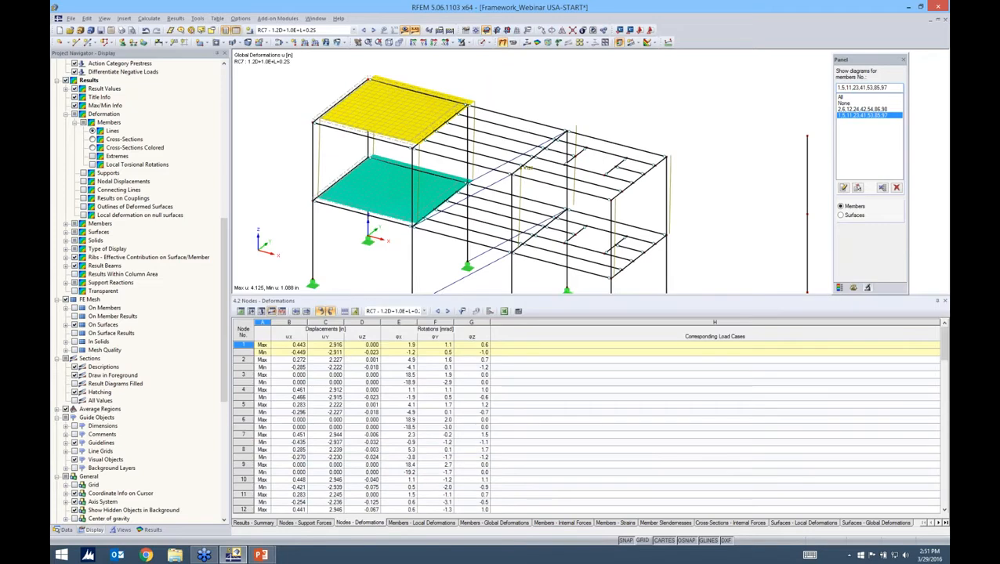
pyautogui.keyDown('ctrl'); pyautogui.moveTo(525, 167); pyautogui.dragTo(526, 200, button='middle'); pyautogui.keyUp('ctrl')
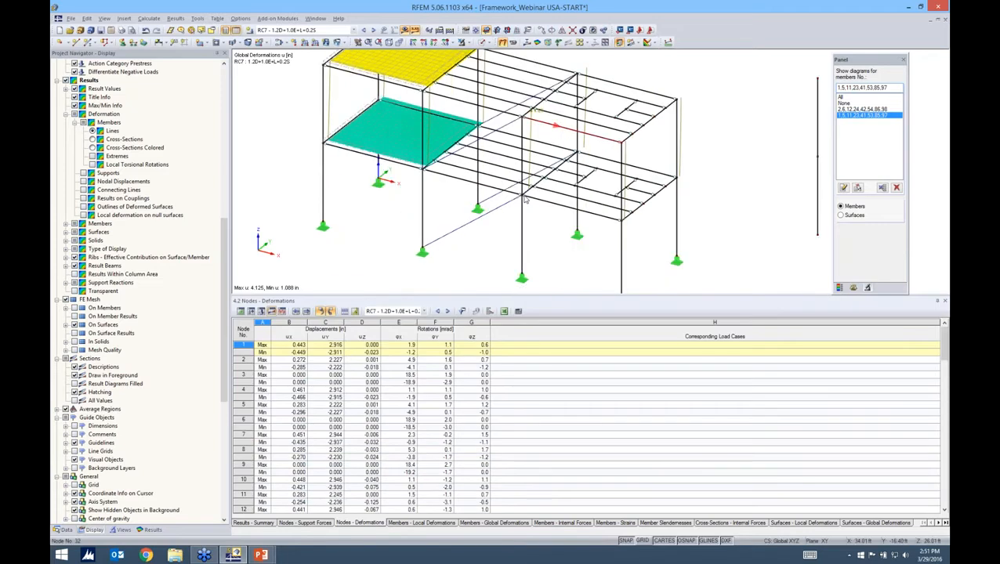
pyautogui.click(523, 278)
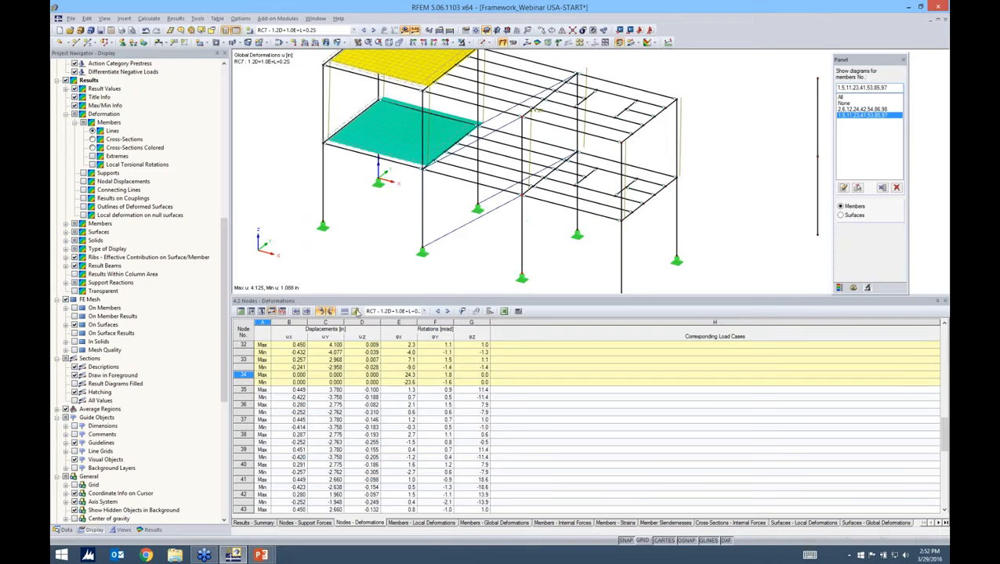
pyautogui.click(356, 313)
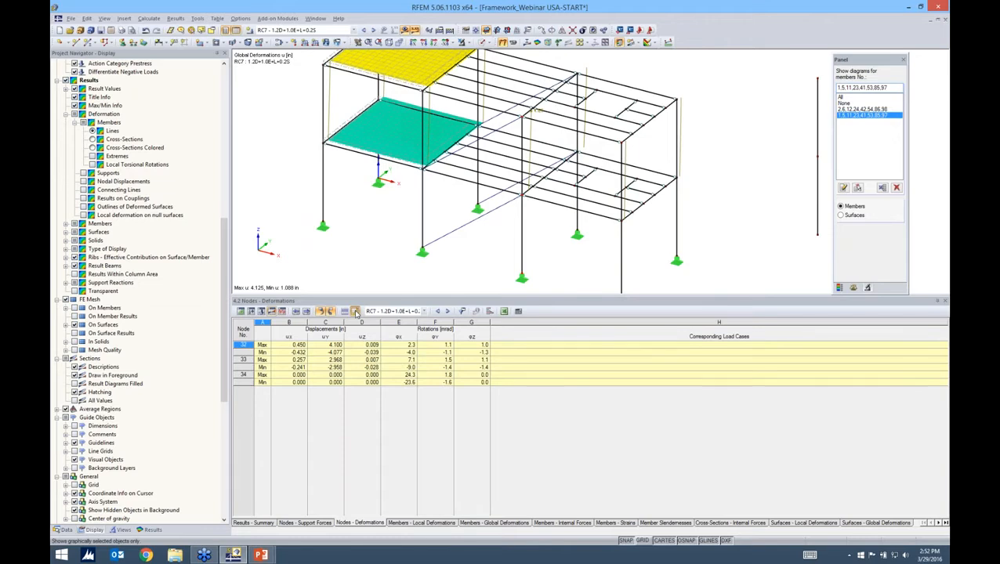
pyautogui.click(242, 366)
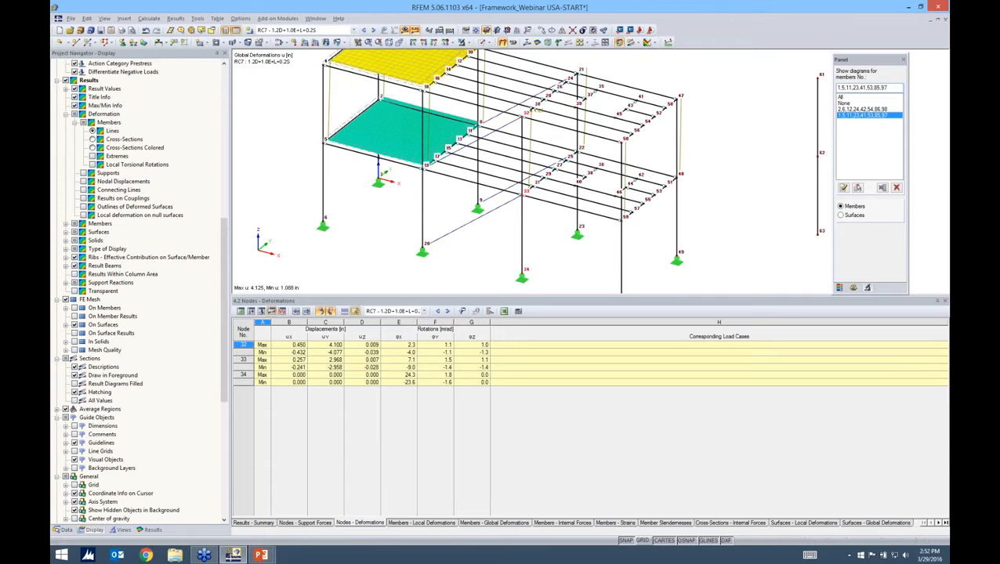
pyautogui.keyDown('ctrl'); pyautogui.moveTo(495, 239); pyautogui.dragTo(498, 238, button='middle'); pyautogui.keyUp('ctrl')
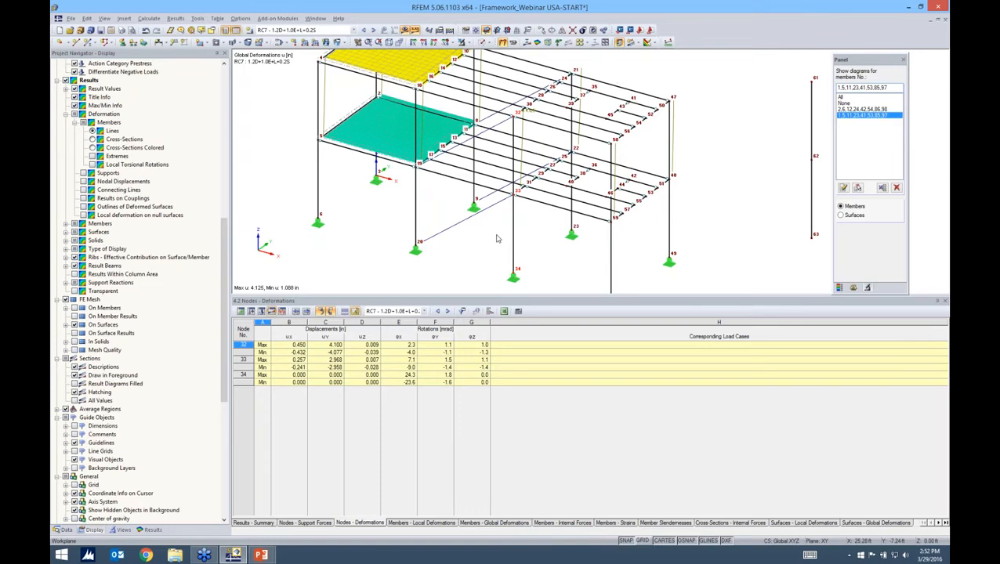
# Step: Display the member internal forces V-z for RC7 in place of the global deformations
pyautogui.hotkey('alt', 'Tab')
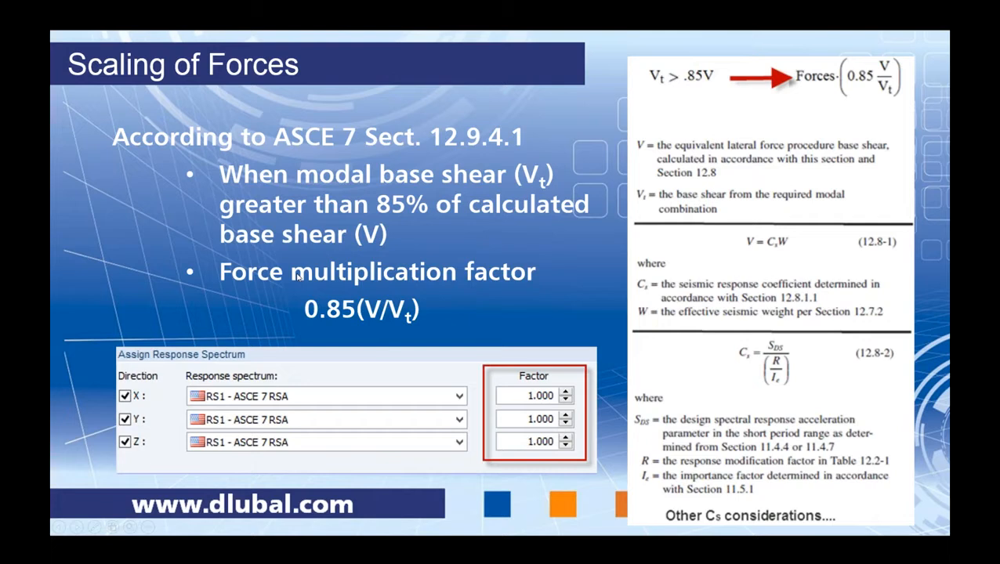
pyautogui.hotkey('alt', 'Tab')
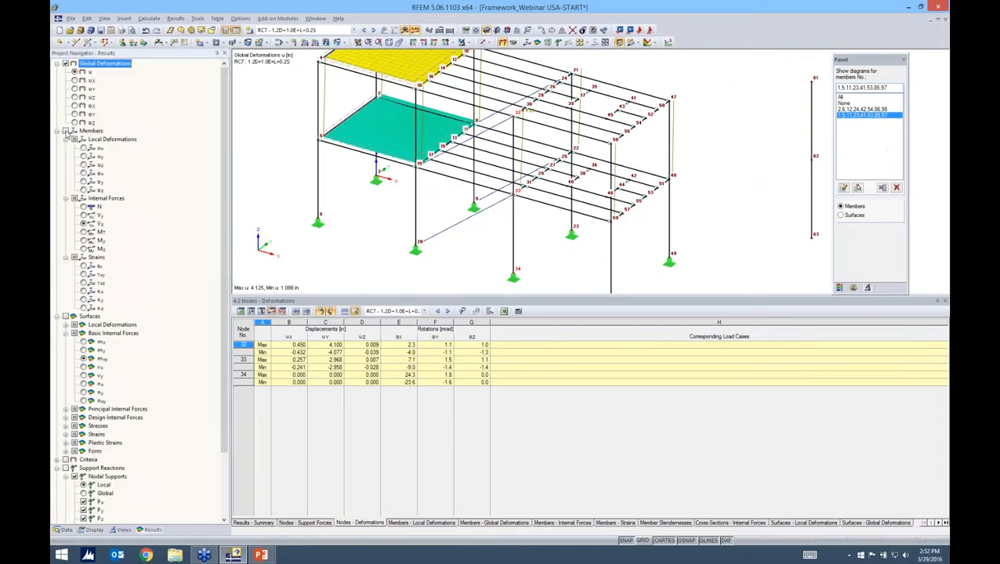
pyautogui.click(66, 131)
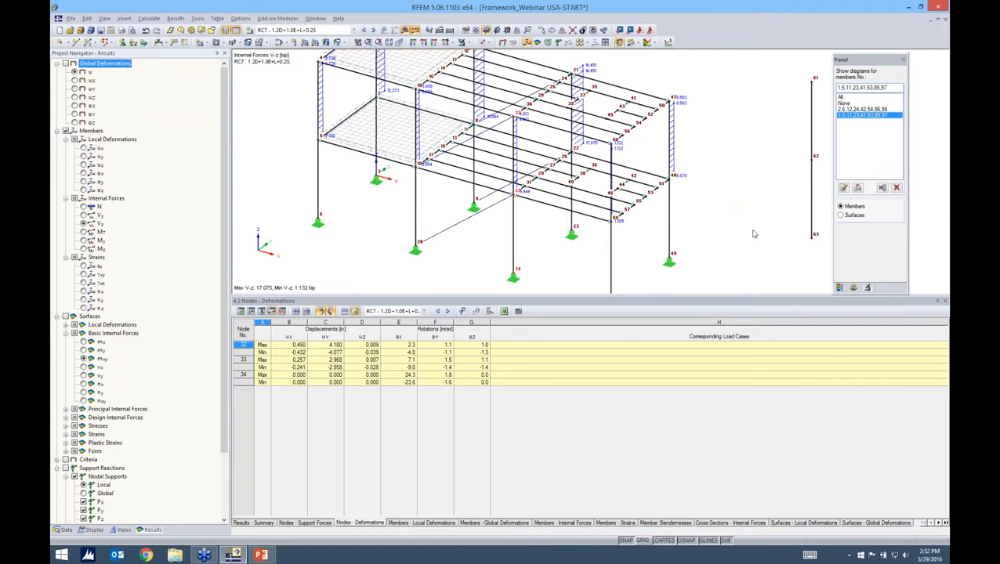
# Step: Show the V-z diagrams for all members, switch to the Scaling of Forces slide, and return to the RFEM model
pyautogui.click(849, 97)
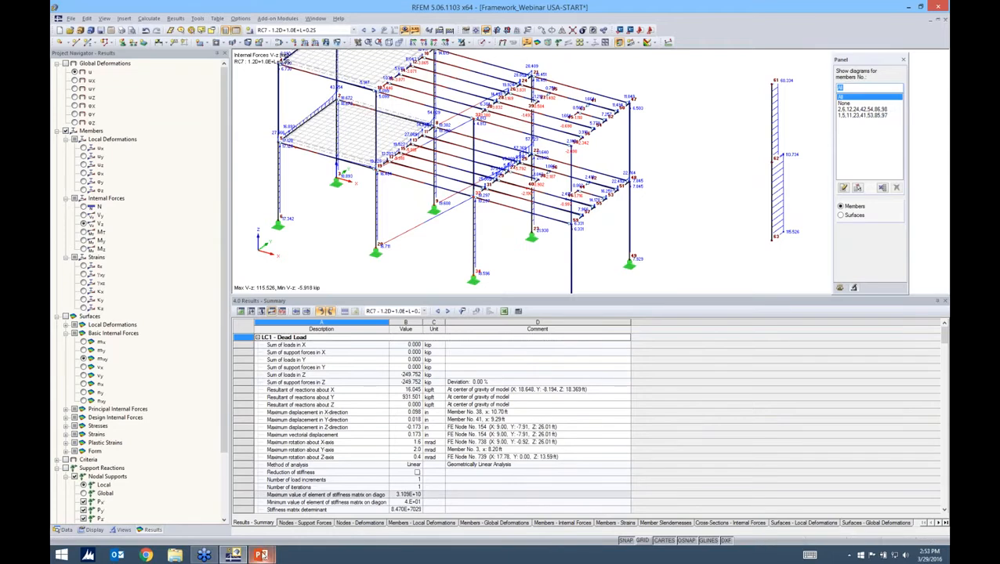
pyautogui.hotkey('alt', 'Tab')
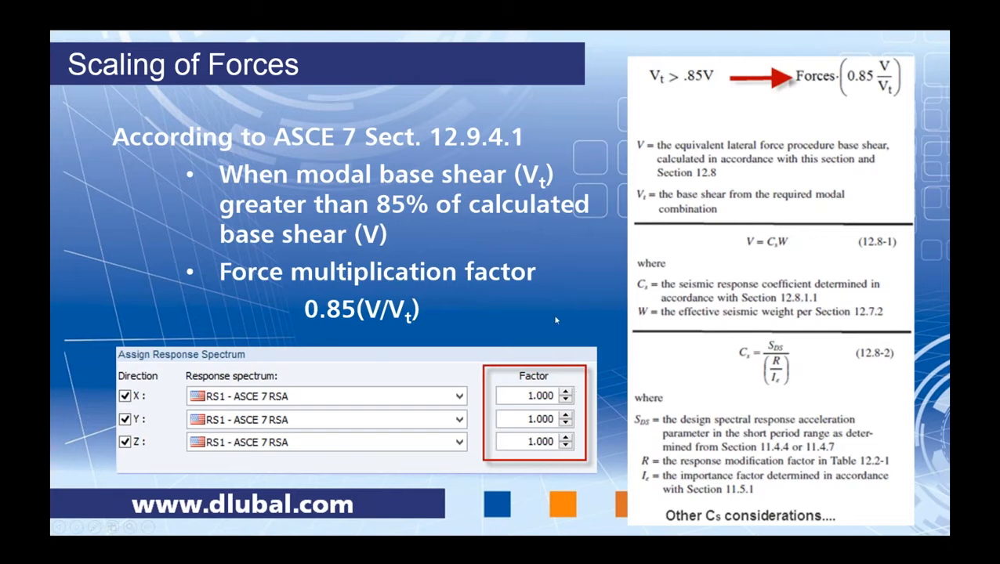
pyautogui.hotkey('alt', 'Tab')
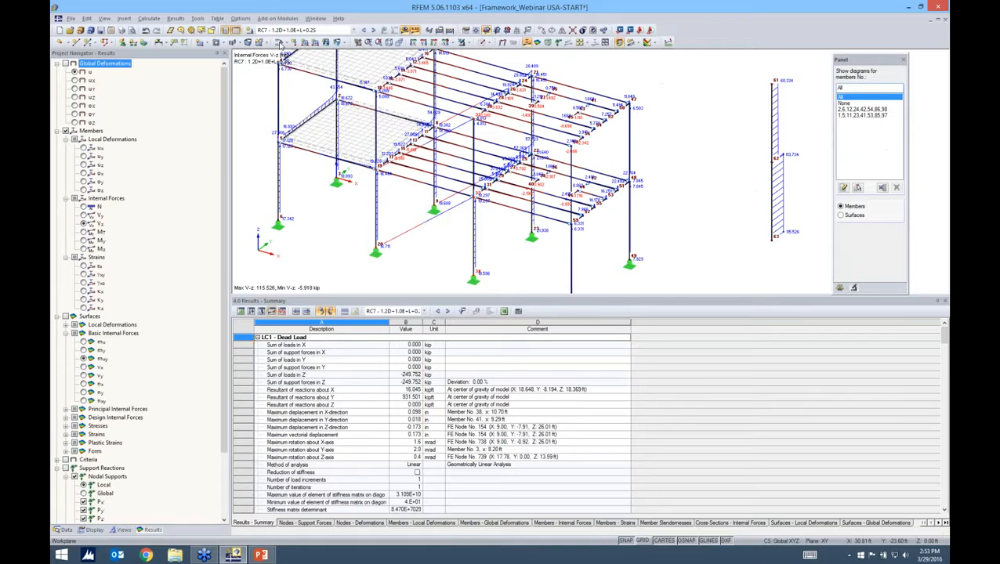
# Step: Open RF-DYNAM Pro and examine the response spectrum factors in the equivalent force analysis settings of dynamic load case DLC1
pyautogui.click(277, 18)
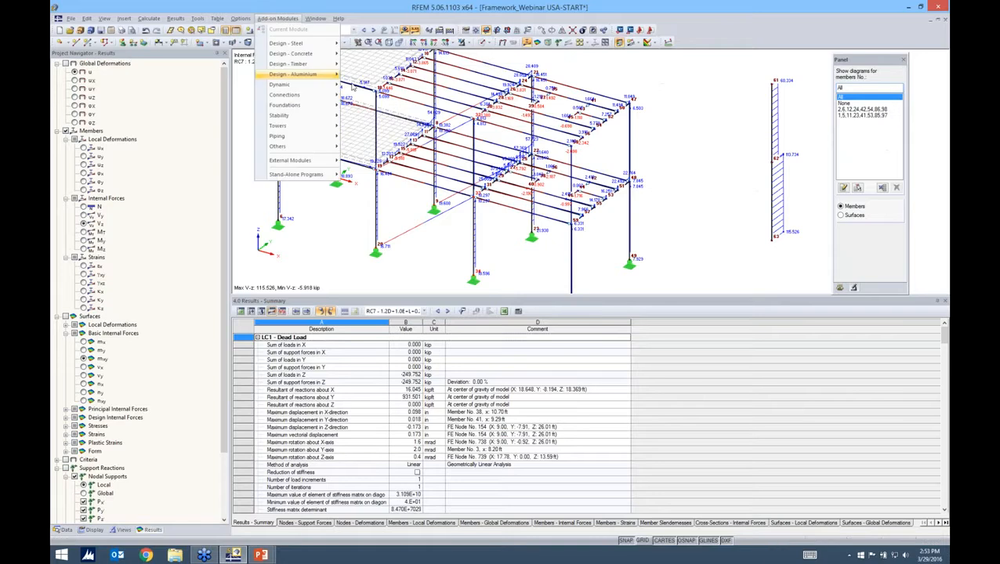
pyautogui.moveTo(297, 84)
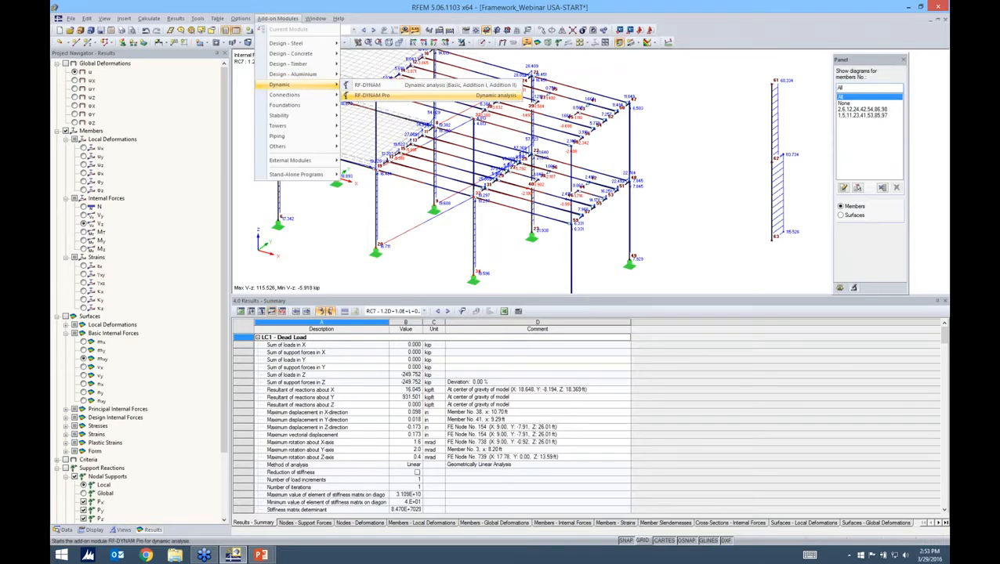
pyautogui.click(371, 95)
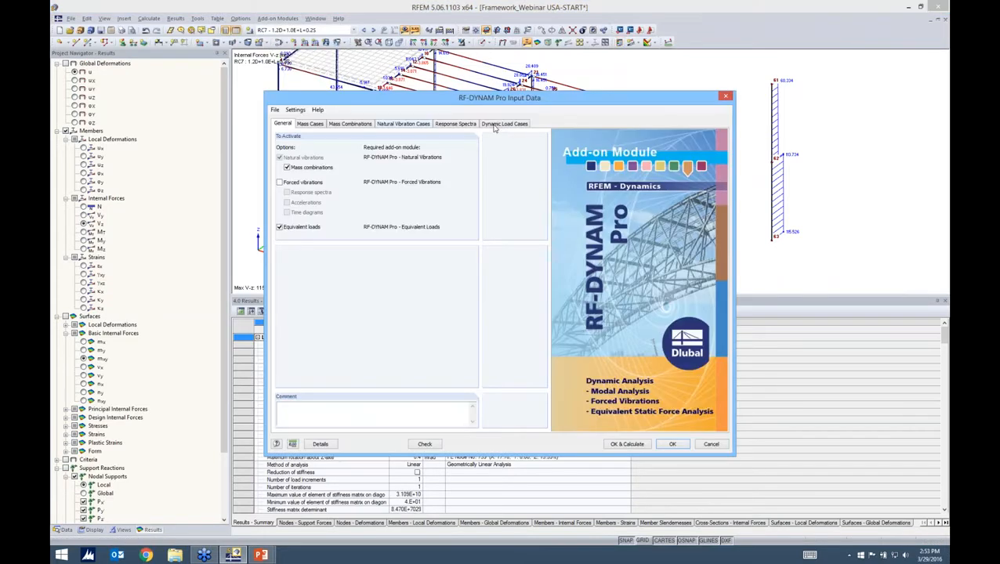
pyautogui.click(494, 125)
pyautogui.click(459, 164)
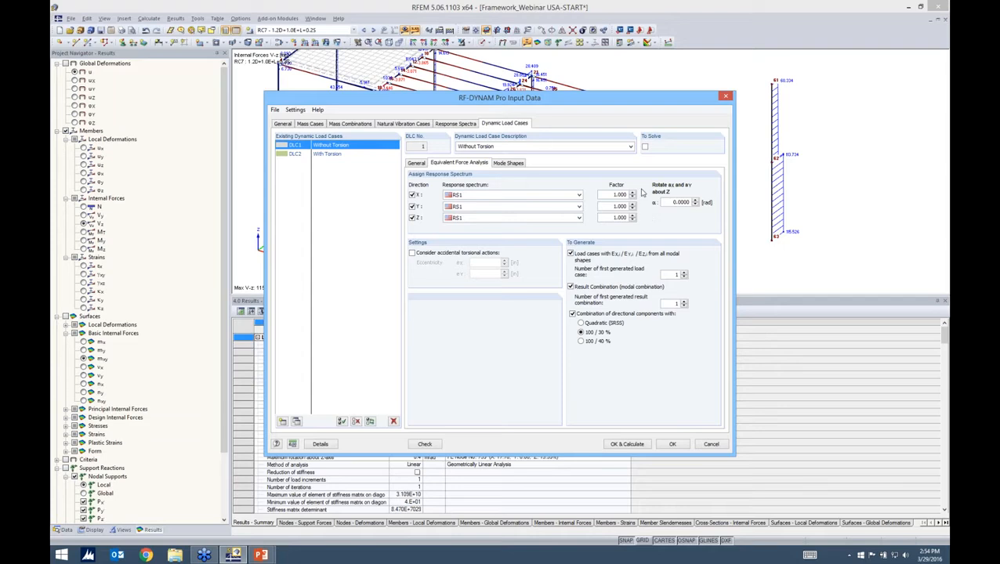
# Step: Switch to the presentation and advance to the P-Delta Effects slide
pyautogui.hotkey('alt', 'Tab')
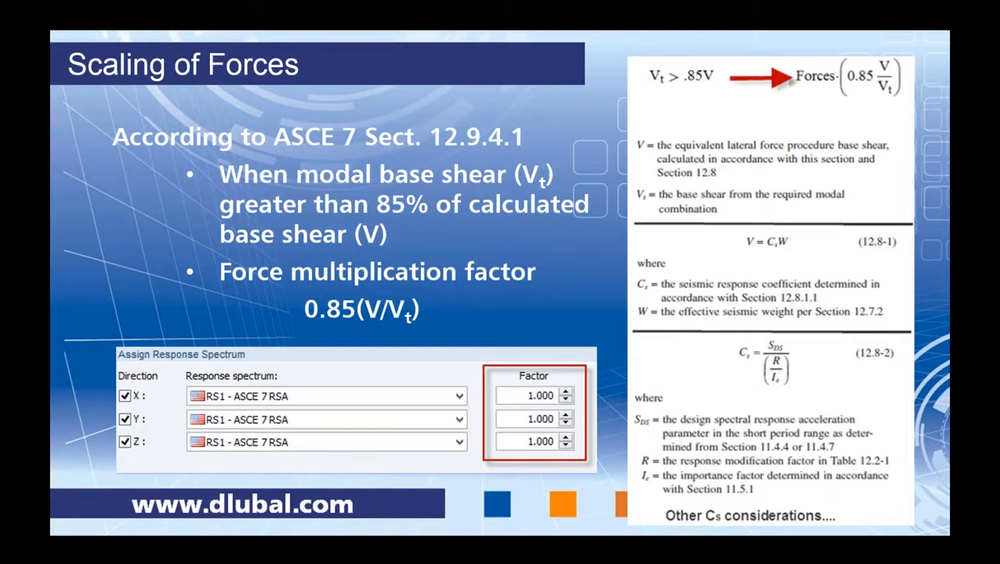
pyautogui.press('Right')
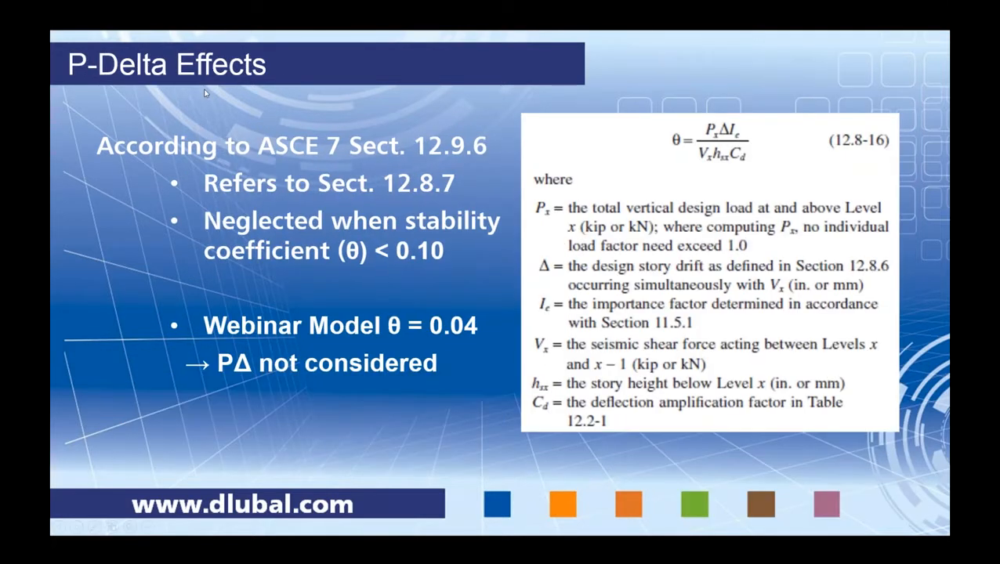
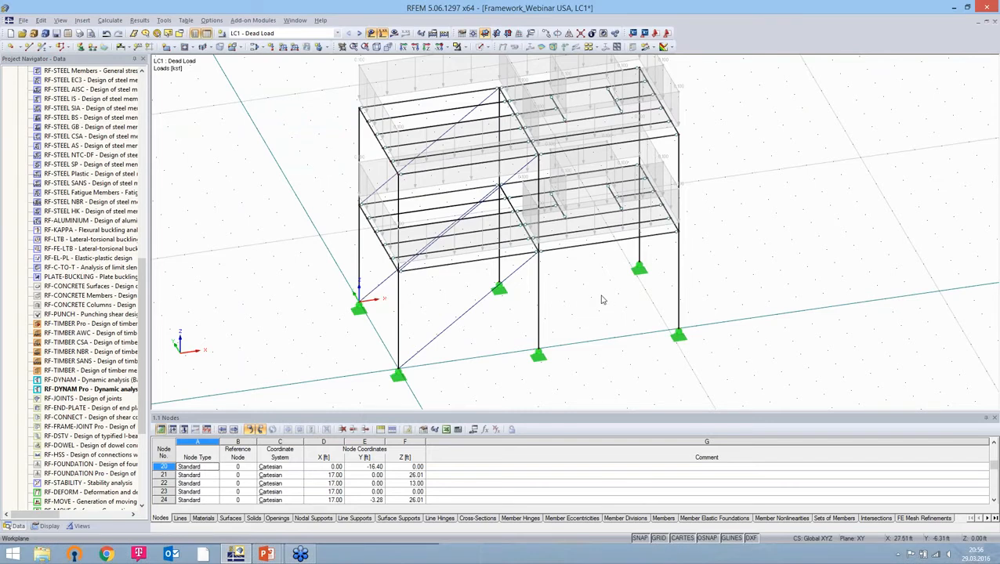
# Step: Open RF-DYNAM Pro and set the modal response combination rule of DLC1's equivalent force analysis to CQC
pyautogui.scroll(-1, 602, 299)
pyautogui.scroll(-2, 602, 299)
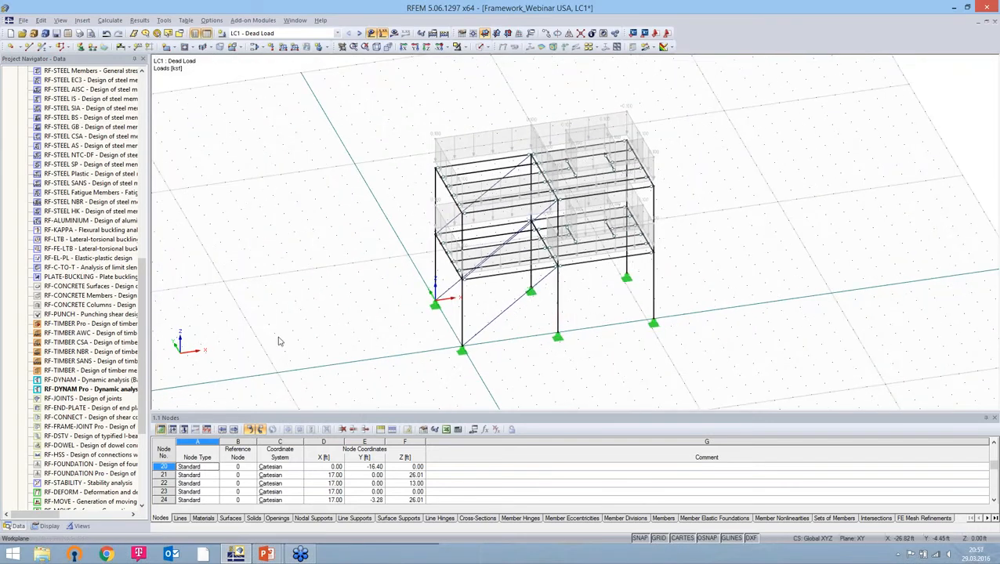
pyautogui.doubleClick(104, 391)
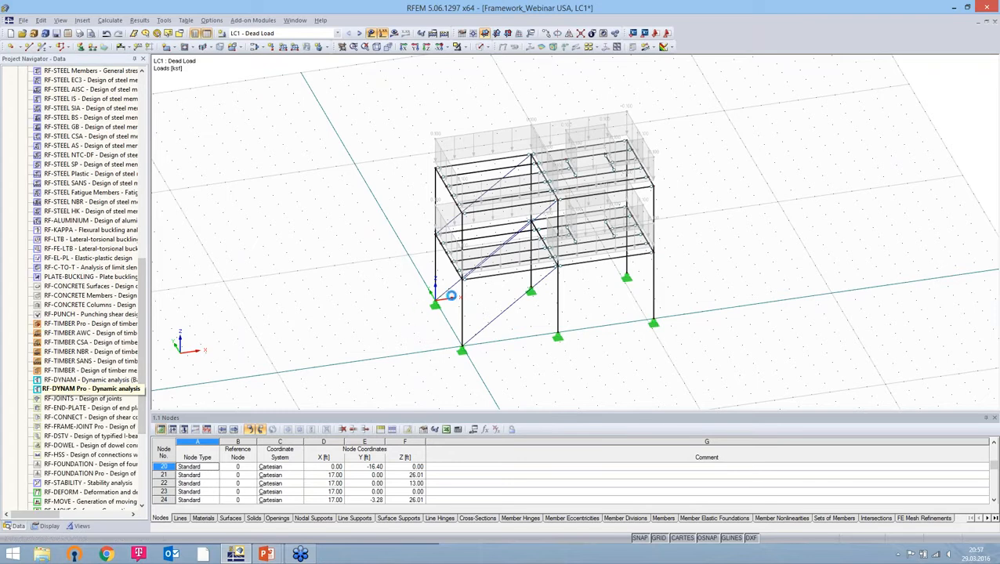
pyautogui.click(487, 111)
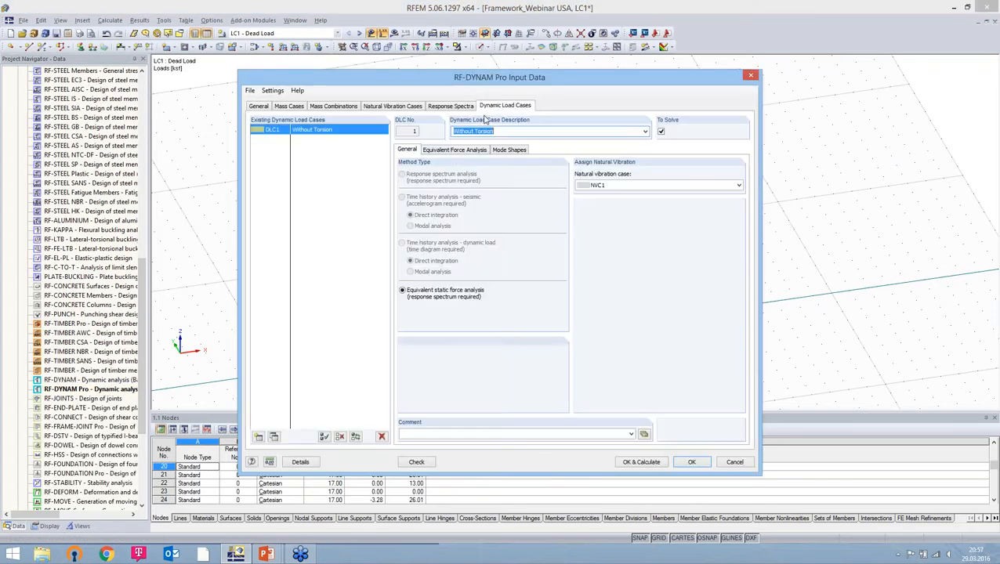
pyautogui.click(453, 153)
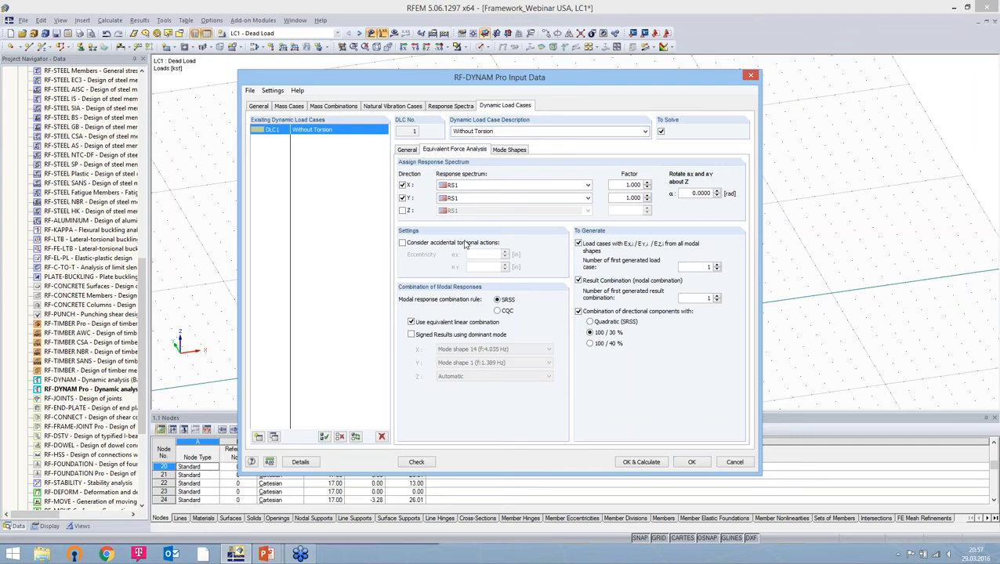
pyautogui.click(500, 311)
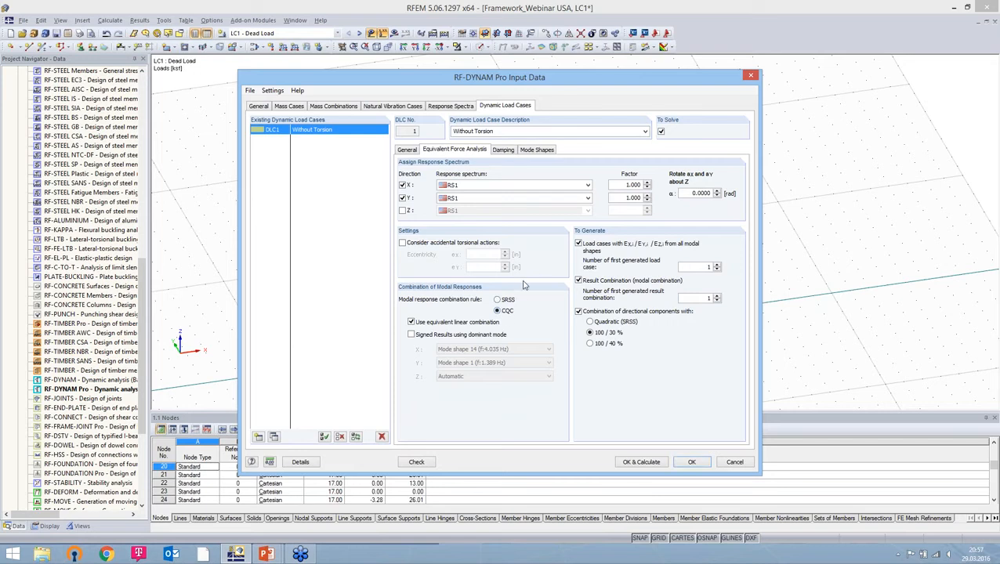
# Step: Use a uniform Lehr's damping of 0.050 for DLC1 and calculate the dynamic analysis
pyautogui.click(503, 150)
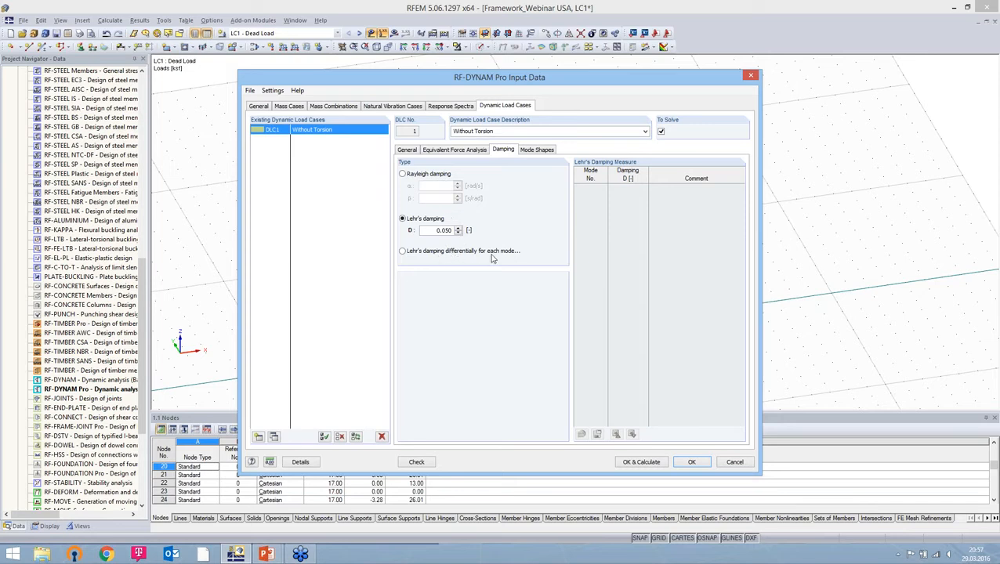
pyautogui.click(454, 252)
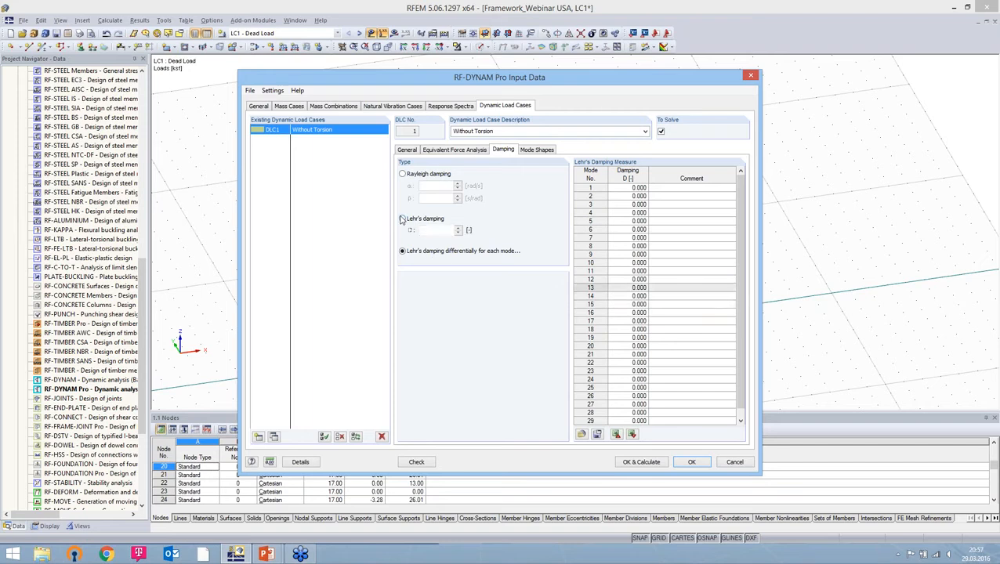
pyautogui.click(401, 219)
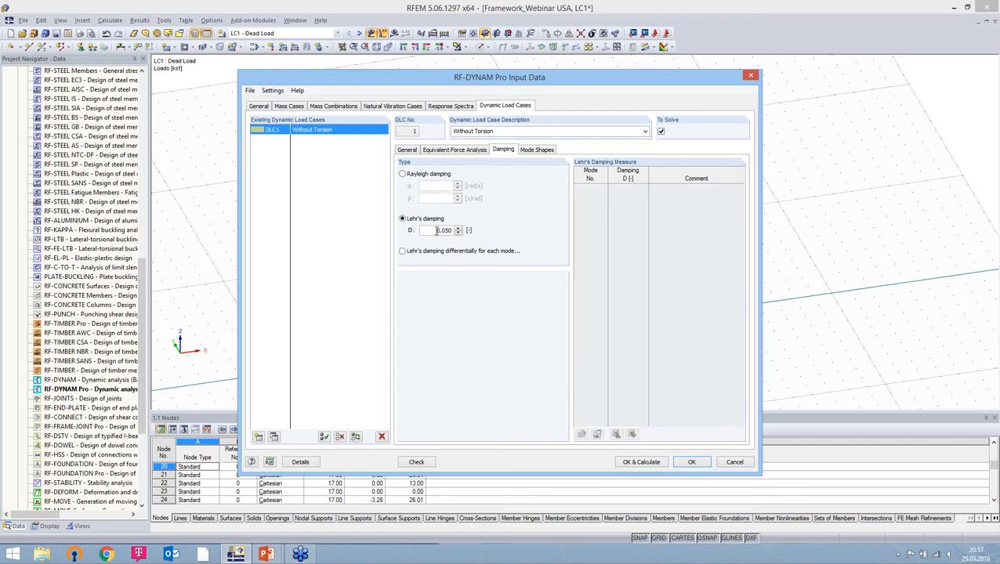
pyautogui.doubleClick(438, 231)
pyautogui.click(641, 462)
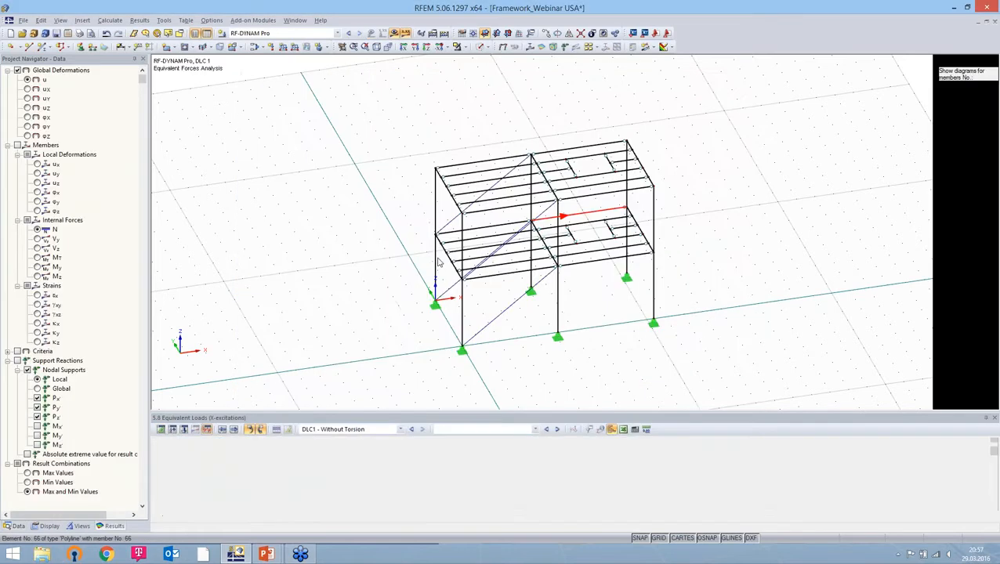
# Step: Select result combination RC1, DLC1 - Result Envelope - X, and calculate and display its global deformations
pyautogui.click(18, 525)
pyautogui.scroll(5, 71, 216)
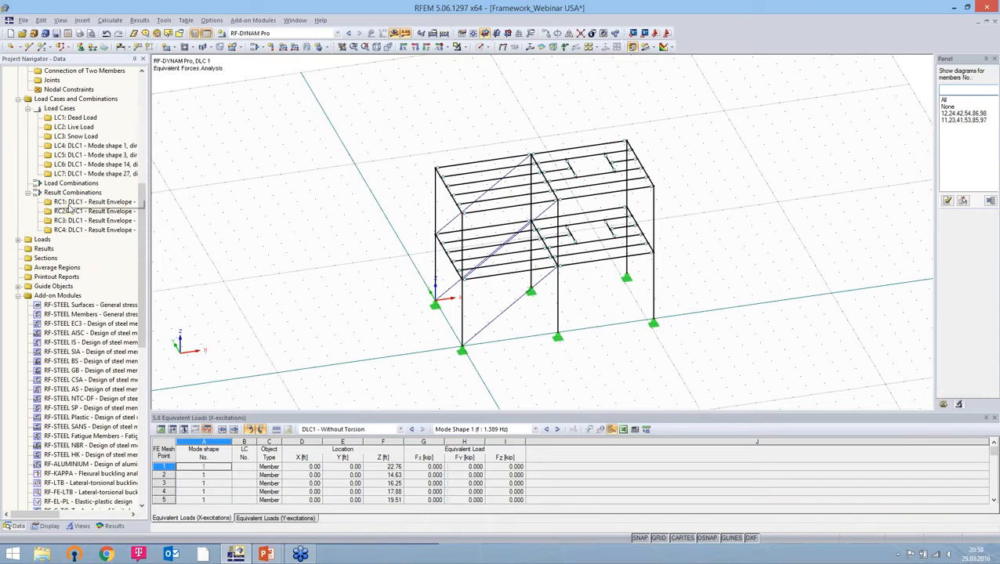
pyautogui.click(86, 202)
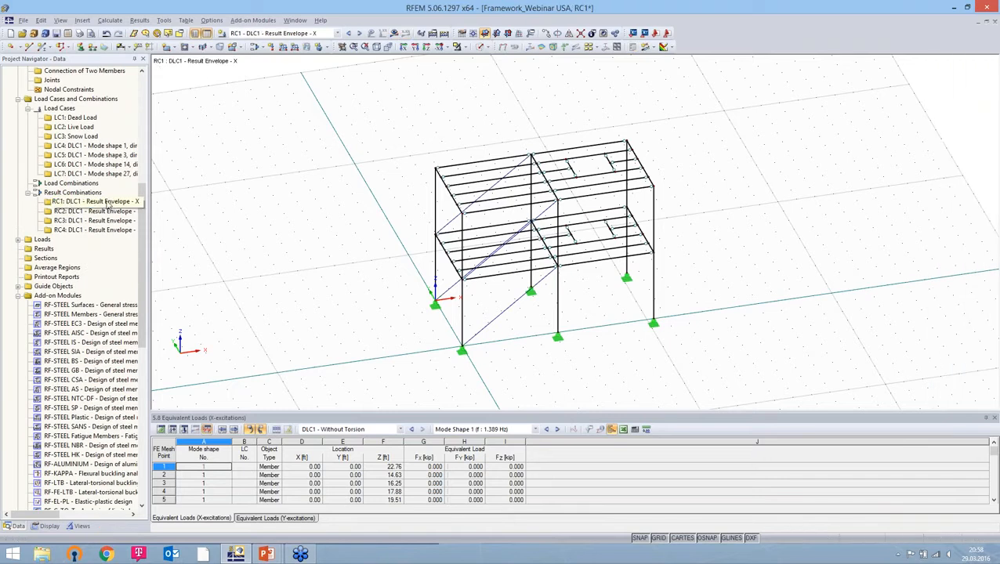
pyautogui.click(394, 33)
pyautogui.click(481, 293)
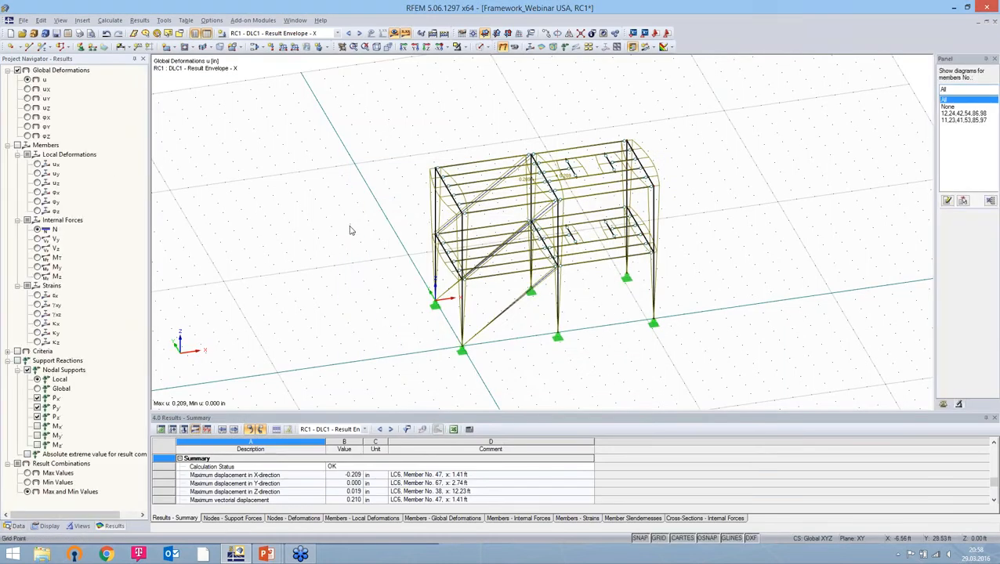
# Step: Open RC1 for editing and examine its loading, the CQC option in its calculation parameters and the related information note
pyautogui.click(16, 526)
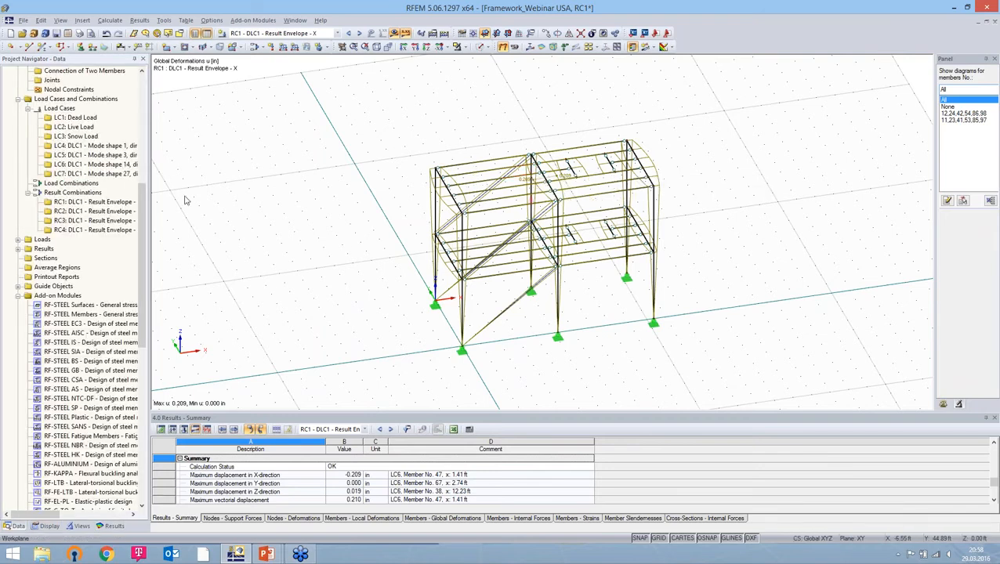
pyautogui.rightClick(93, 203)
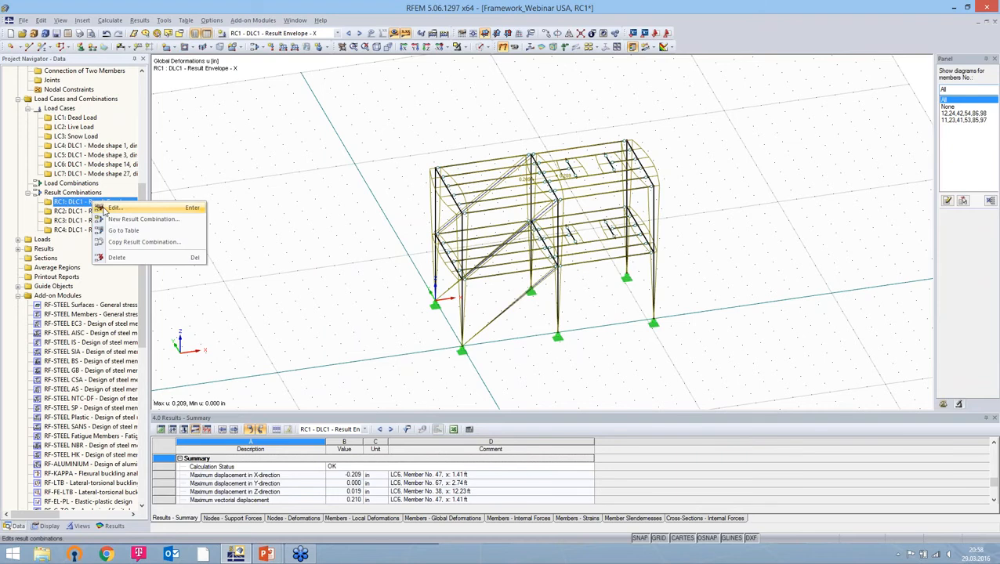
pyautogui.click(104, 210)
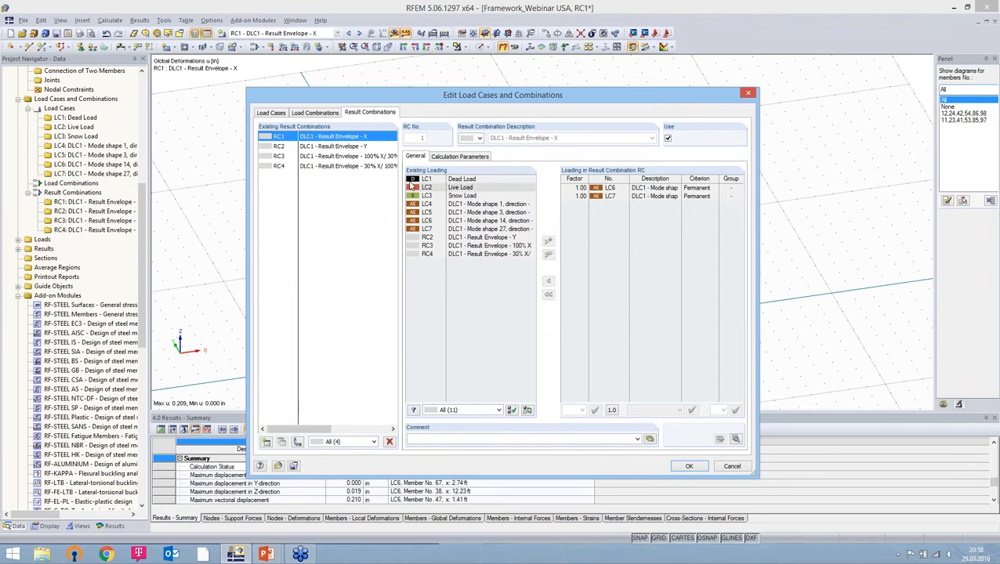
pyautogui.click(450, 159)
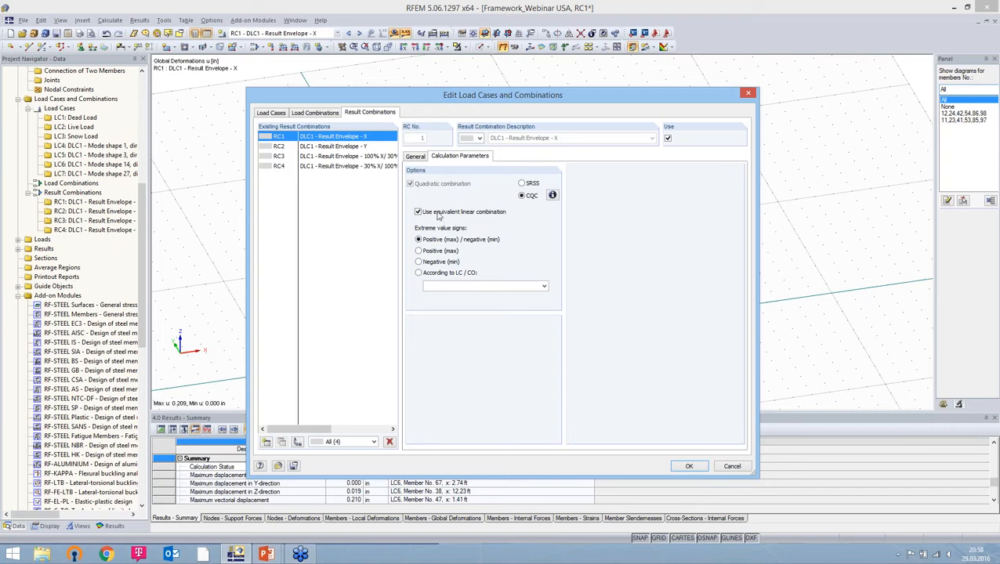
pyautogui.click(552, 195)
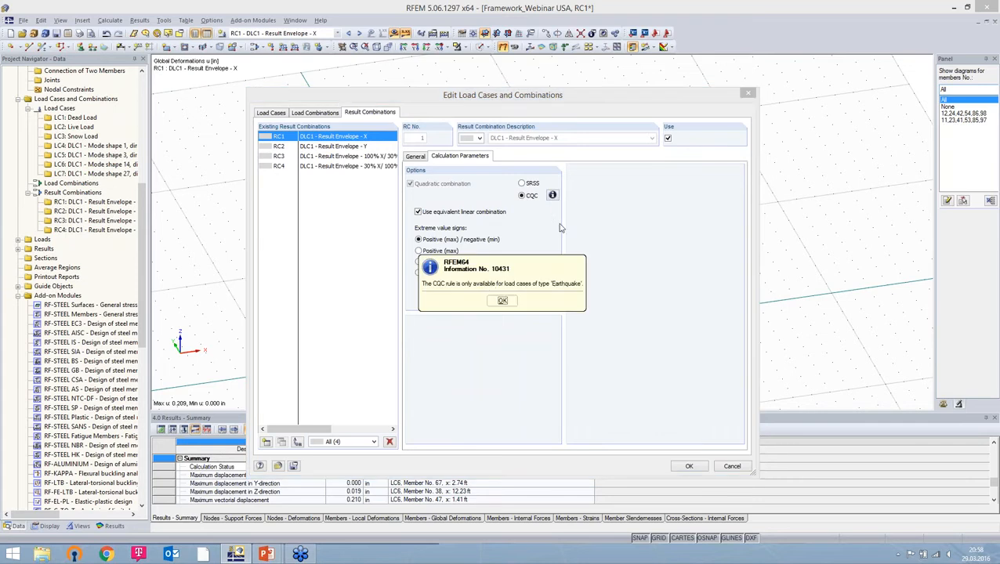
pyautogui.click(503, 301)
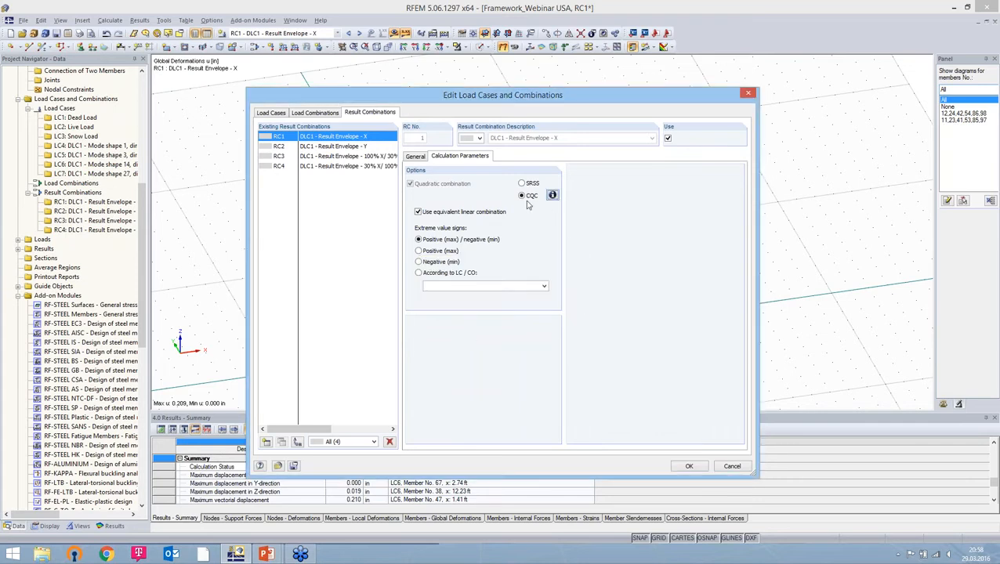
pyautogui.click(690, 466)
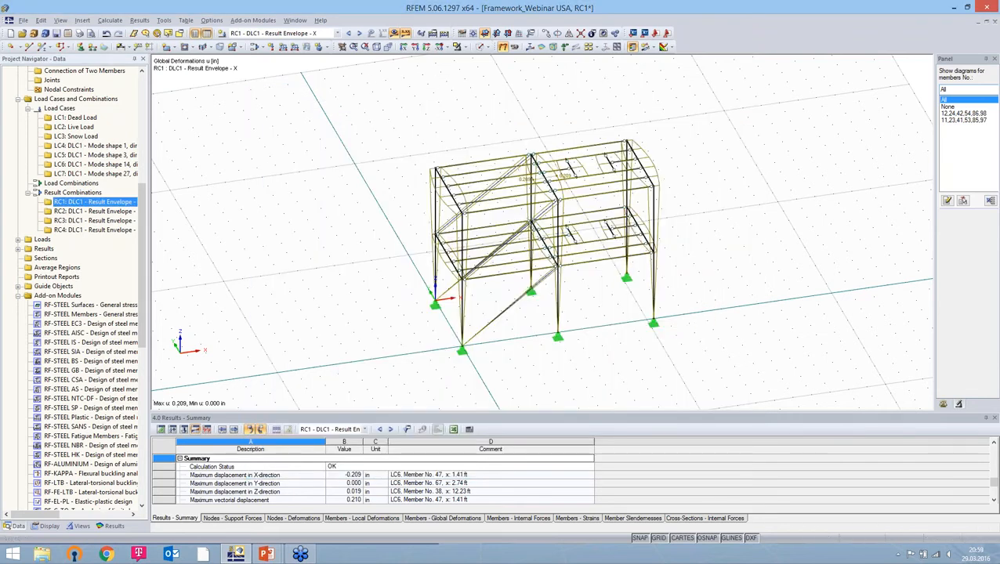
# Step: Open load case LC4, Mode shape 1 in direction Y, and examine its angular frequency and Lehr's damping for the CQC rule
pyautogui.click(102, 146)
pyautogui.rightClick(110, 147)
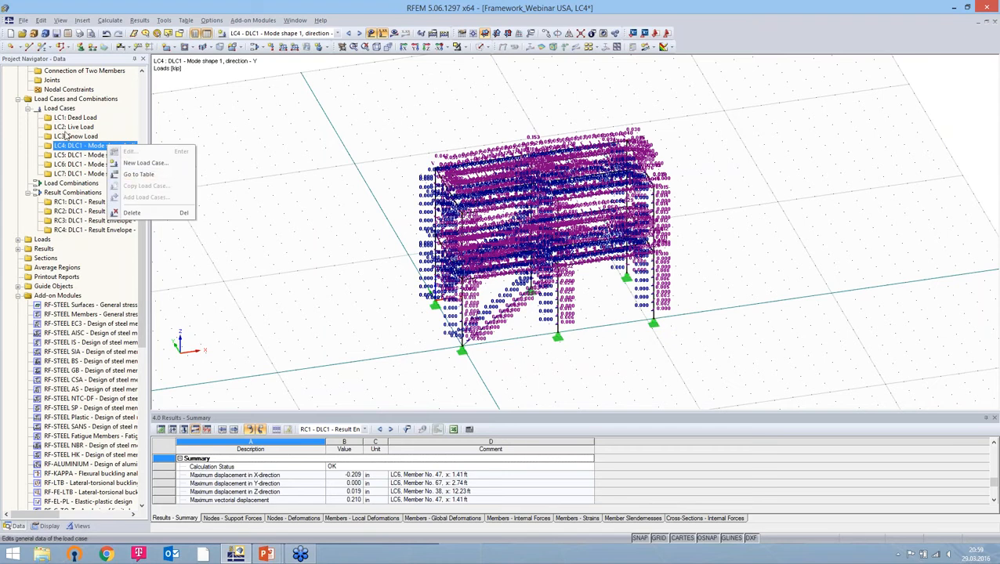
pyautogui.rightClick(63, 108)
pyautogui.click(95, 116)
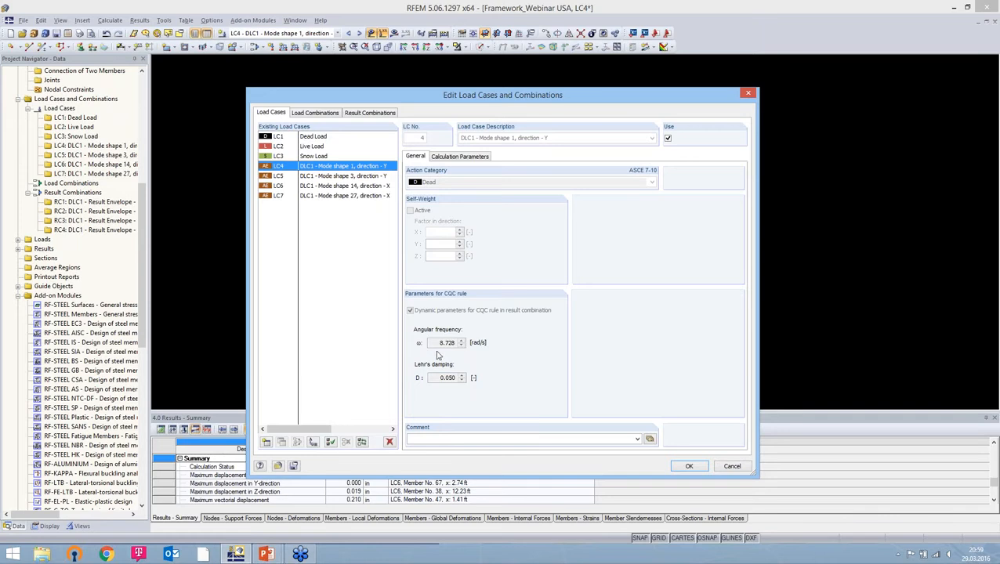
pyautogui.moveTo(439, 342); pyautogui.dragTo(475, 351)
pyautogui.click(732, 466)
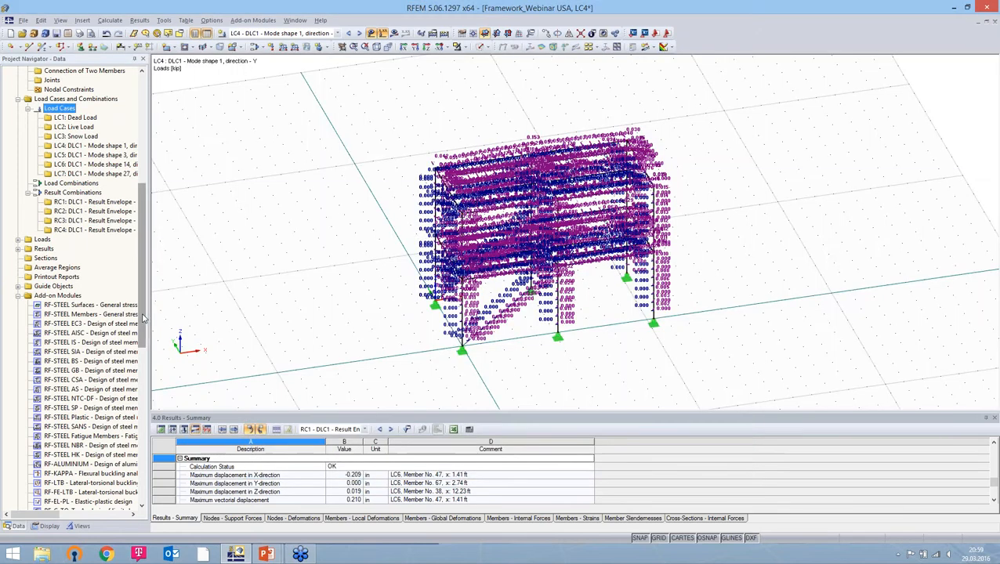
# Step: Open the model's general data and examine the RF-DYNAM Pro CQC rule option and its Lehr's damping setting
pyautogui.moveTo(143, 307); pyautogui.dragTo(149, 190)
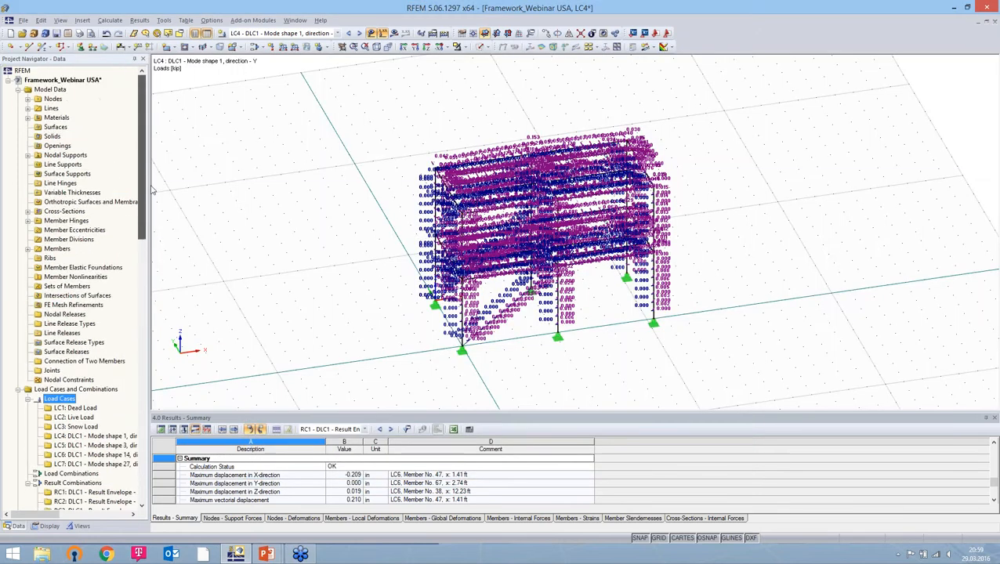
pyautogui.rightClick(75, 82)
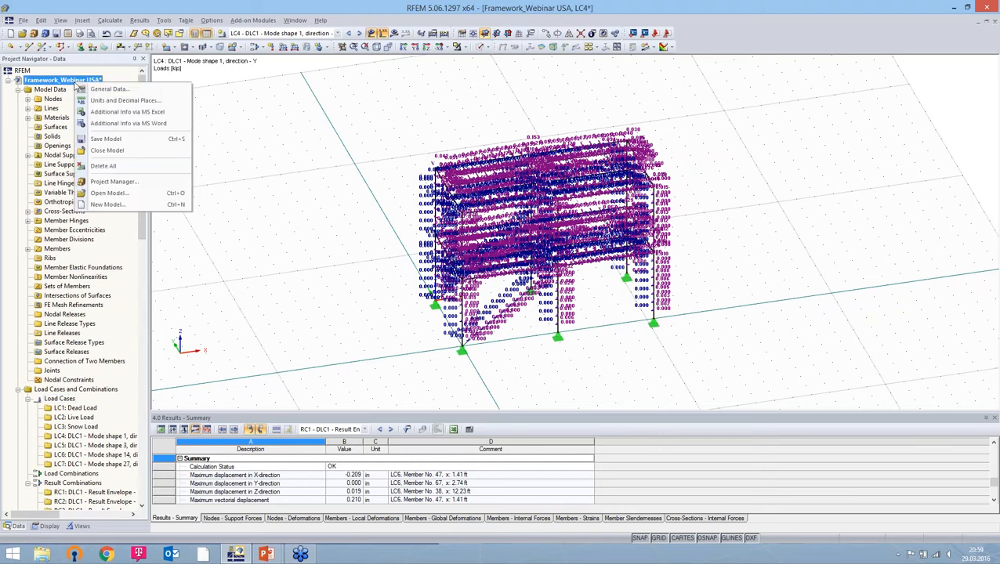
pyautogui.click(98, 92)
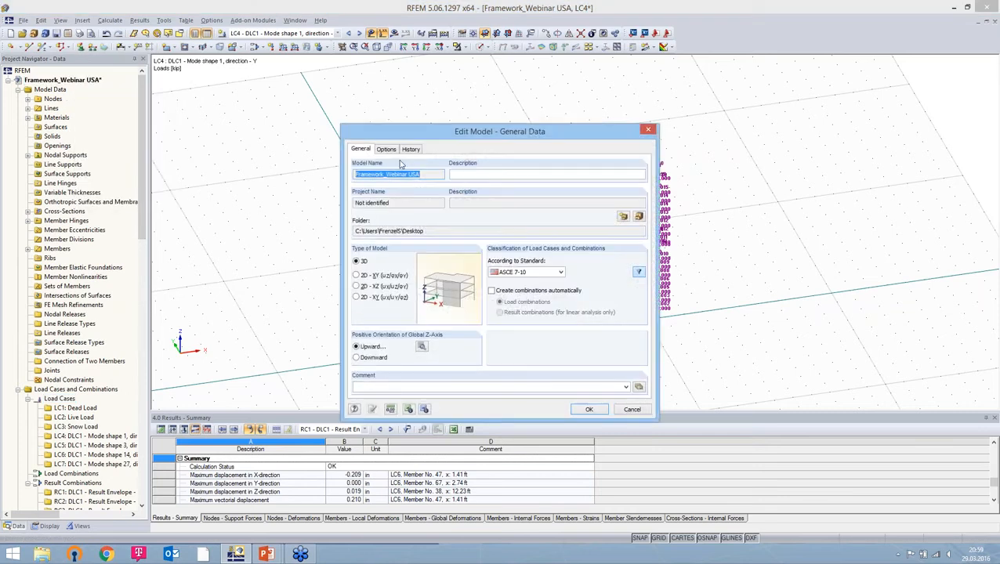
pyautogui.click(387, 151)
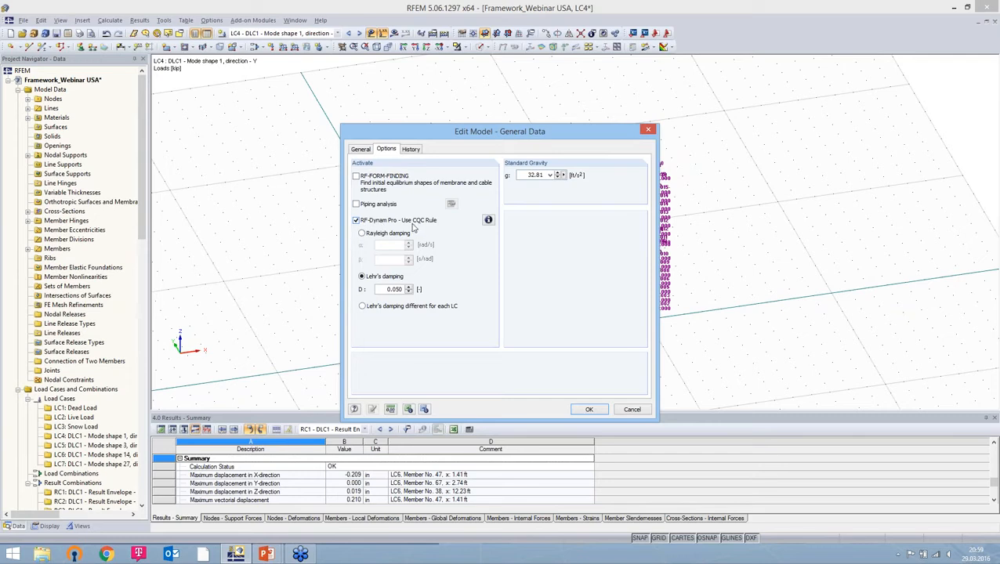
pyautogui.click(592, 409)
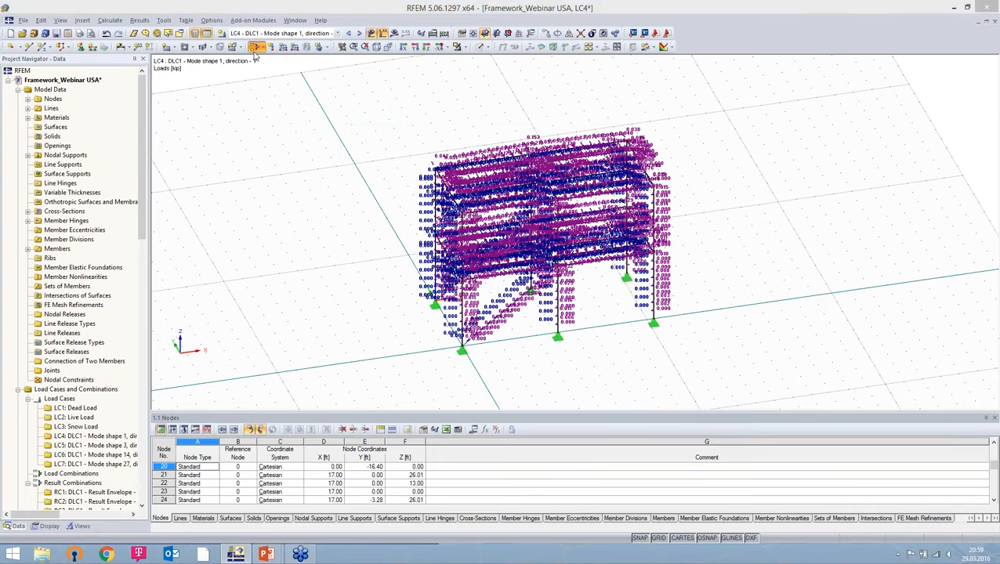
# Step: Try the Earthquake action category for LC1 Dead Load with dynamic parameters for the CQC rule enabled, and discard the changes
pyautogui.click(255, 47)
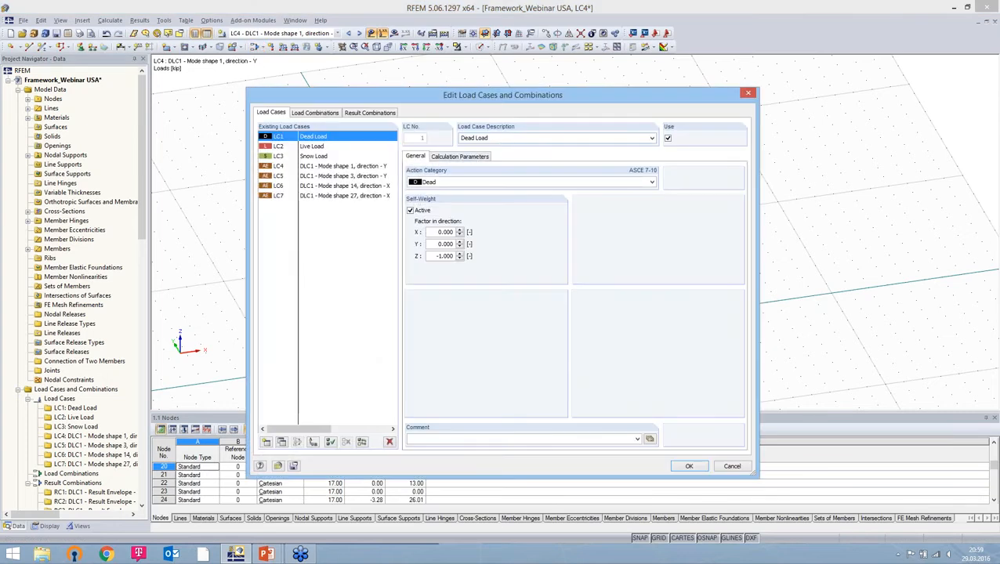
pyautogui.click(604, 181)
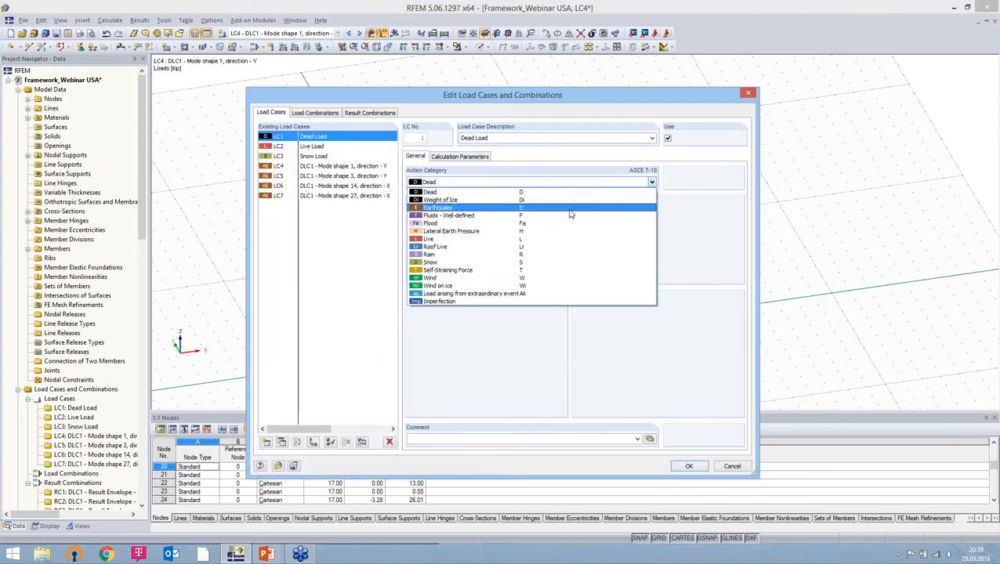
pyautogui.click(550, 252)
pyautogui.click(438, 312)
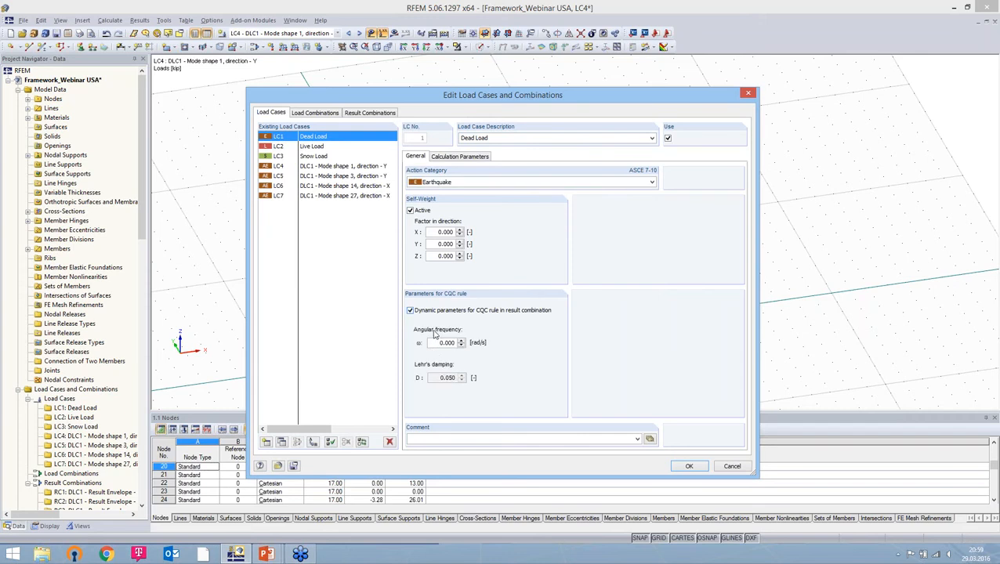
pyautogui.moveTo(431, 343); pyautogui.dragTo(491, 347)
pyautogui.click(730, 468)
pyautogui.click(731, 467)
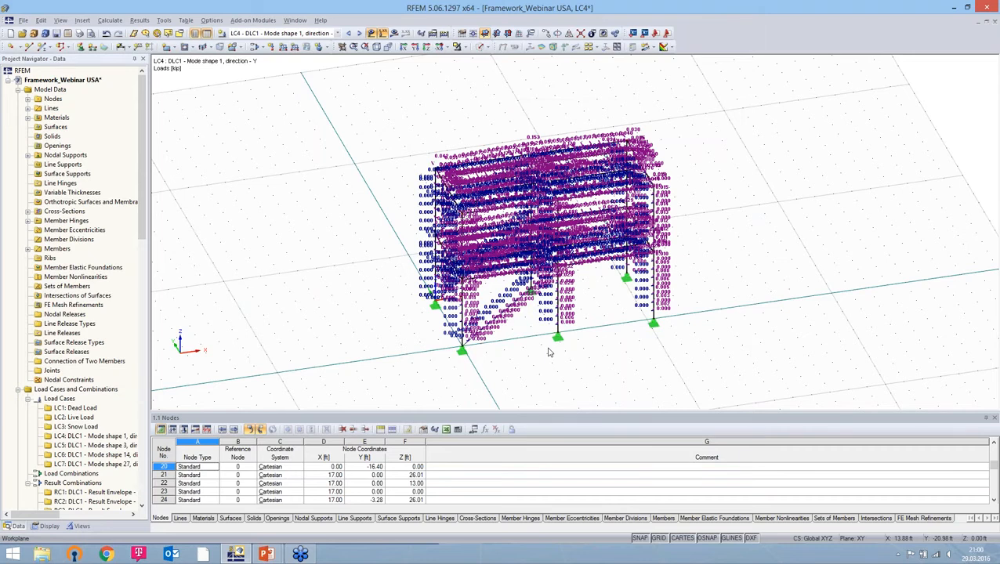
# Step: Switch to the presentation and advance to the slide on signed results using the dominant mode
pyautogui.hotkey('alt', 'Tab')
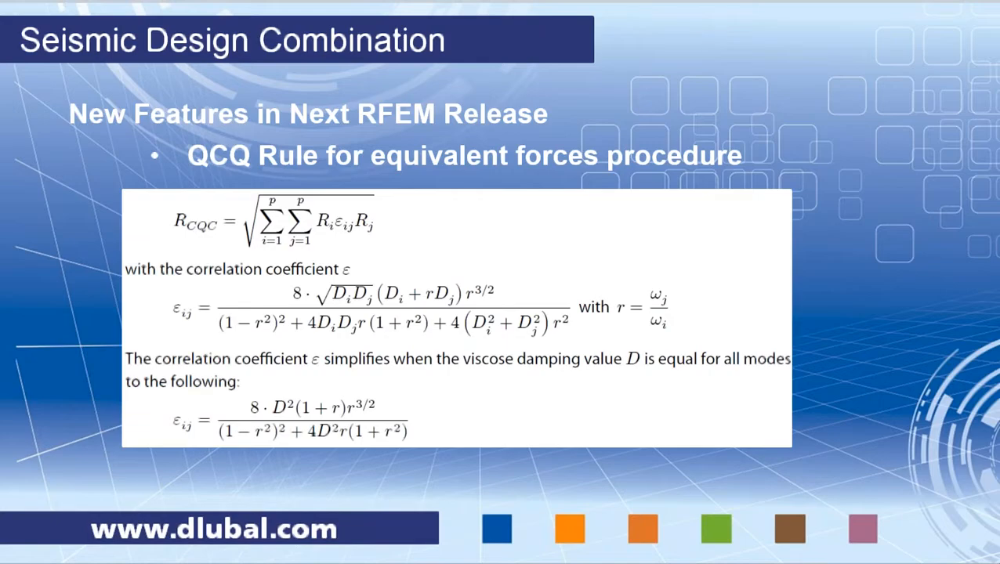
pyautogui.press('Right')
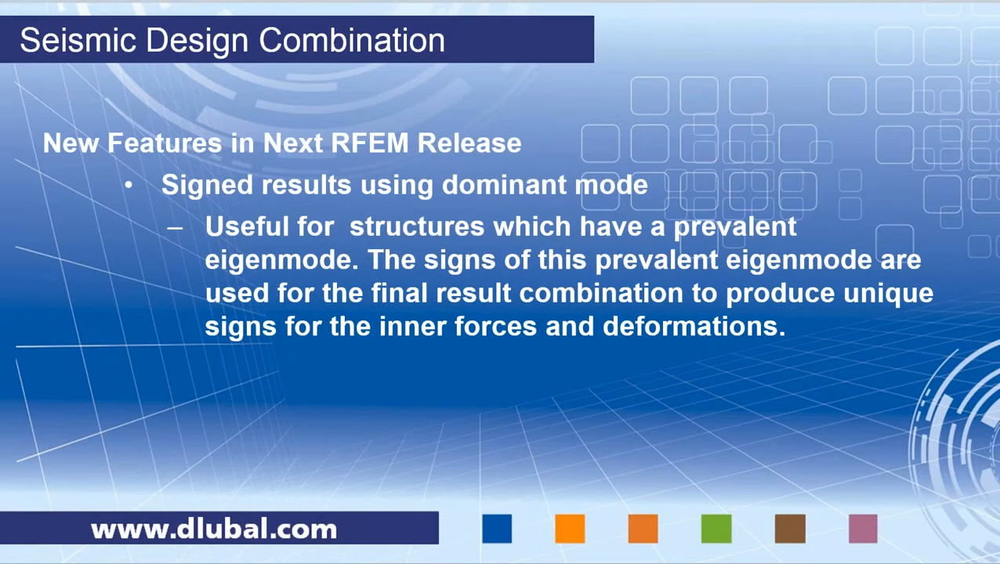
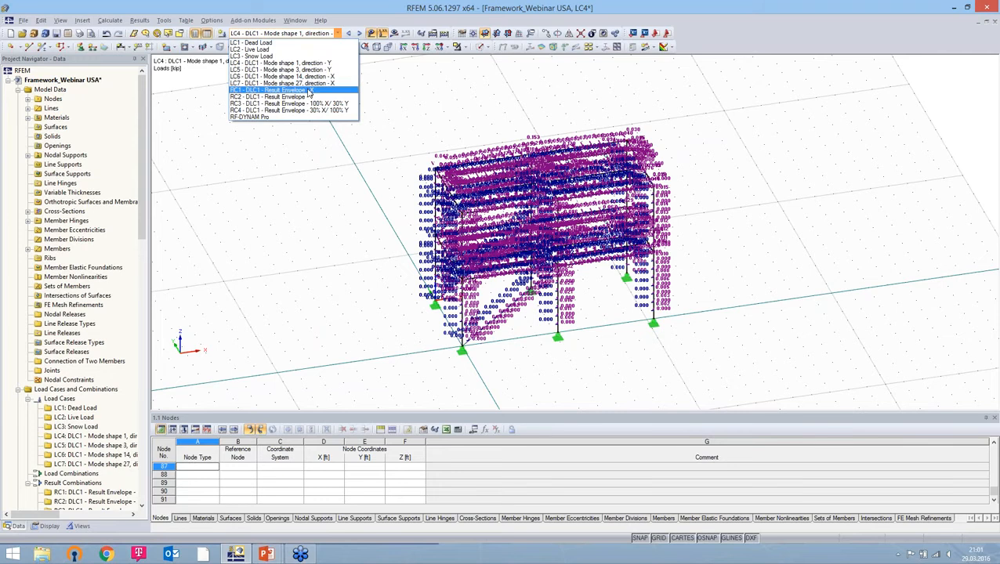
# Step: Display the global deformations of RC1, DLC1 - Result Envelope - X, and examine the positive and negative deformation envelope on the frame
pyautogui.click(310, 91)
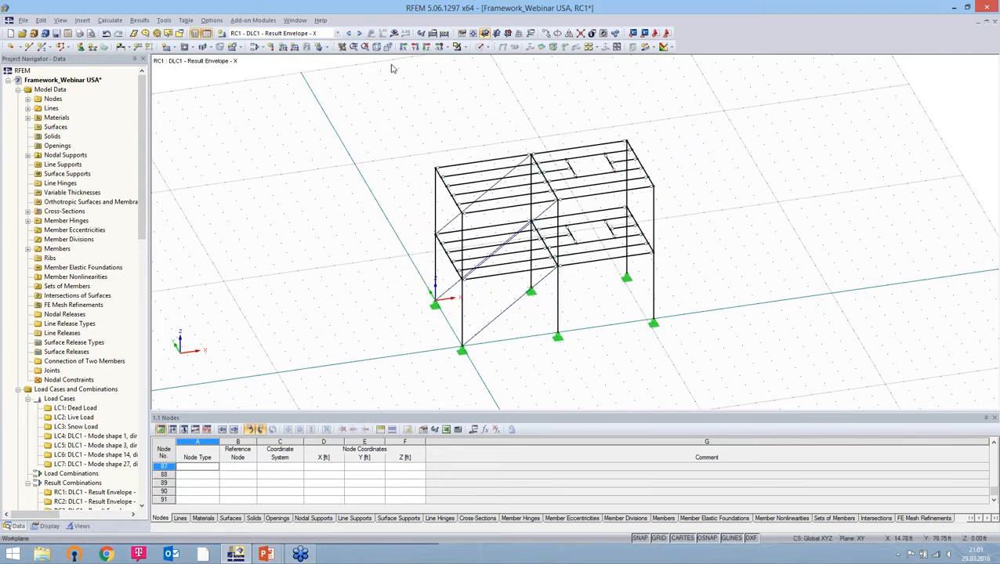
pyautogui.click(394, 33)
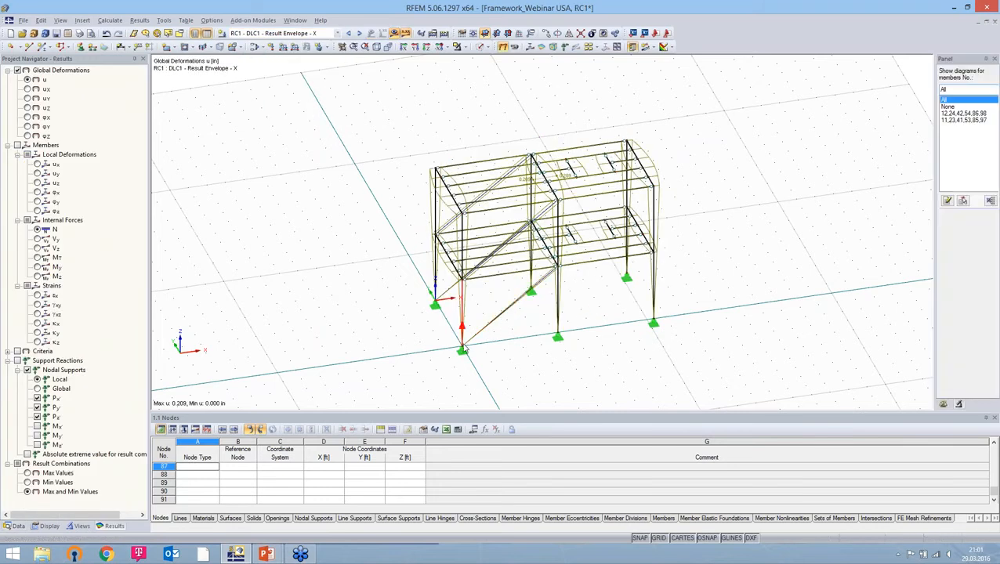
pyautogui.scroll(5, 564, 312)
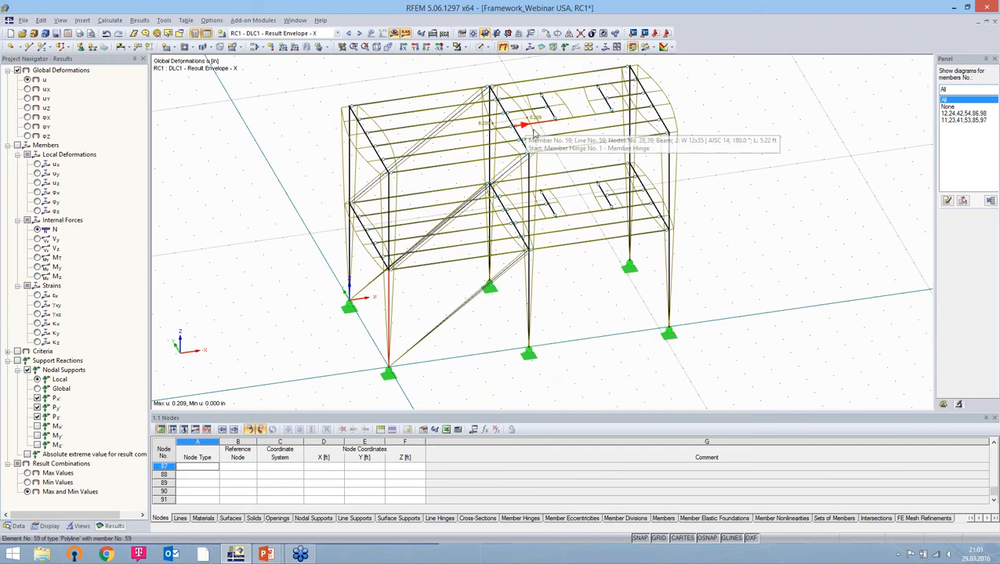
pyautogui.moveTo(543, 139)
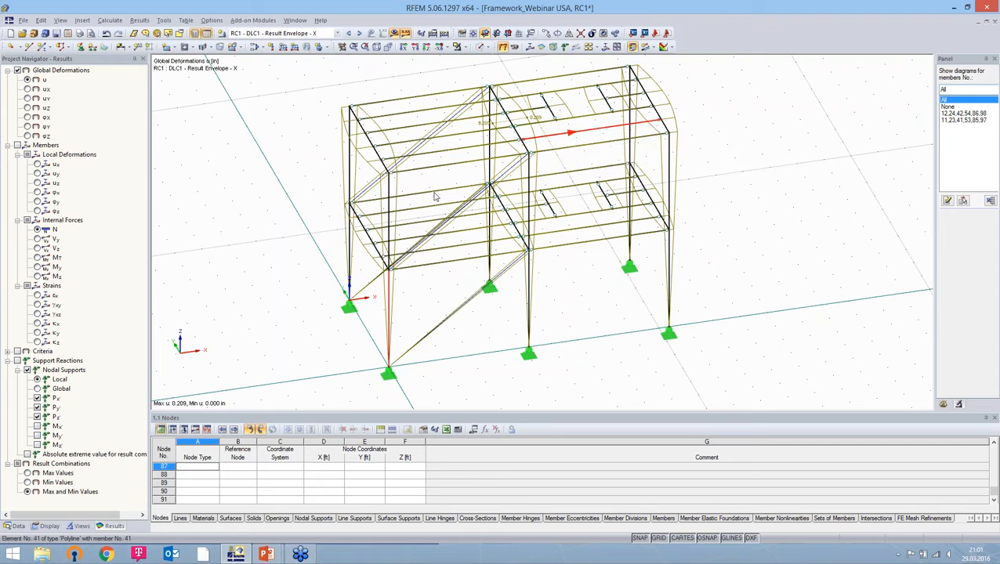
# Step: Try the According to LC / CO extreme value signs for RC1, review the selectable load cases and discard the edit
pyautogui.click(19, 526)
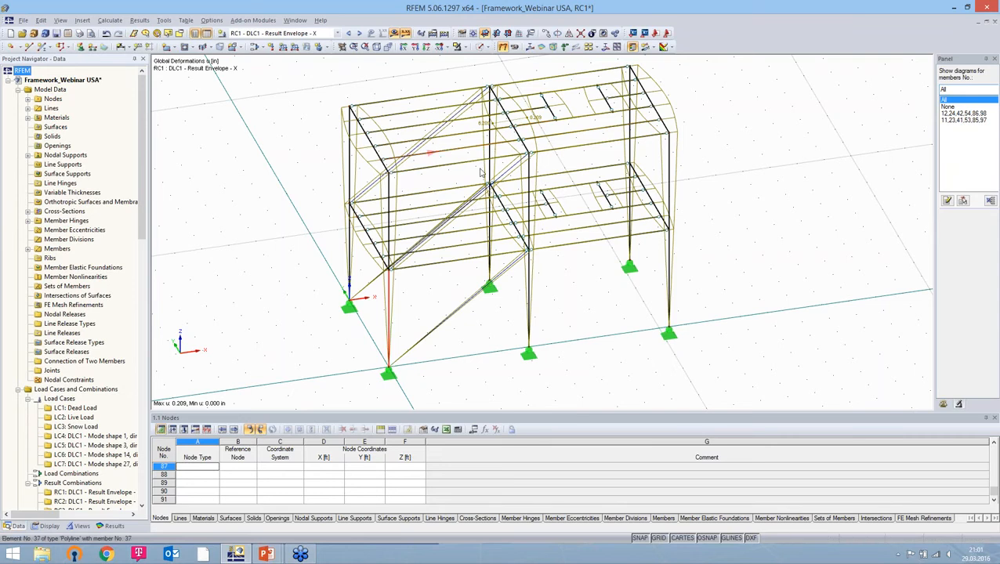
pyautogui.moveTo(143, 229); pyautogui.dragTo(152, 323)
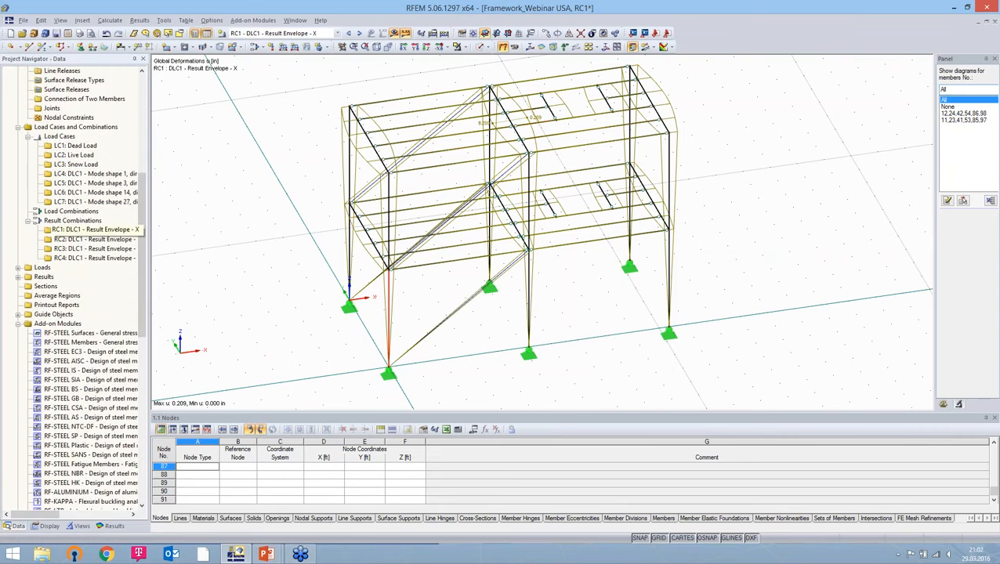
pyautogui.rightClick(73, 234)
pyautogui.click(195, 261)
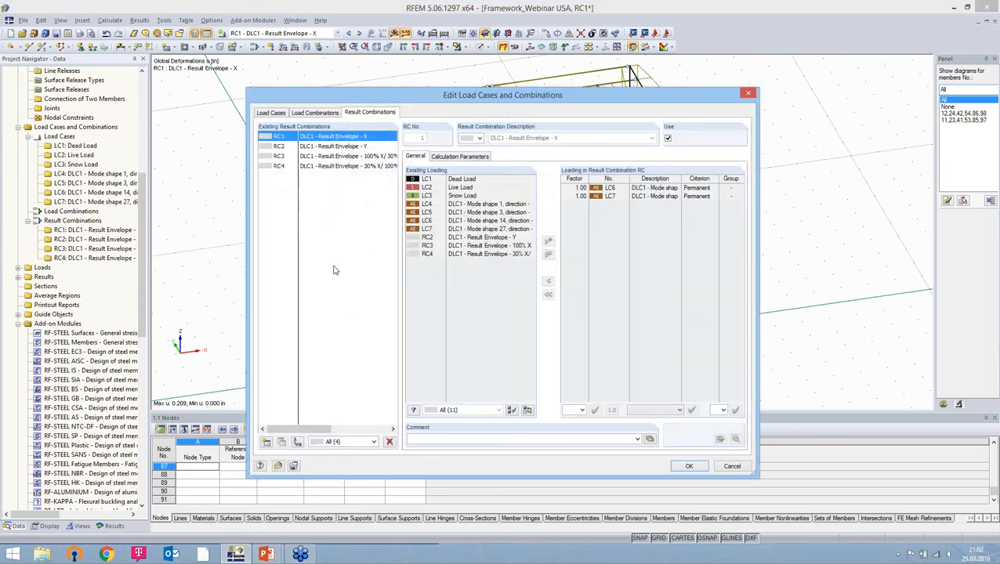
pyautogui.click(443, 157)
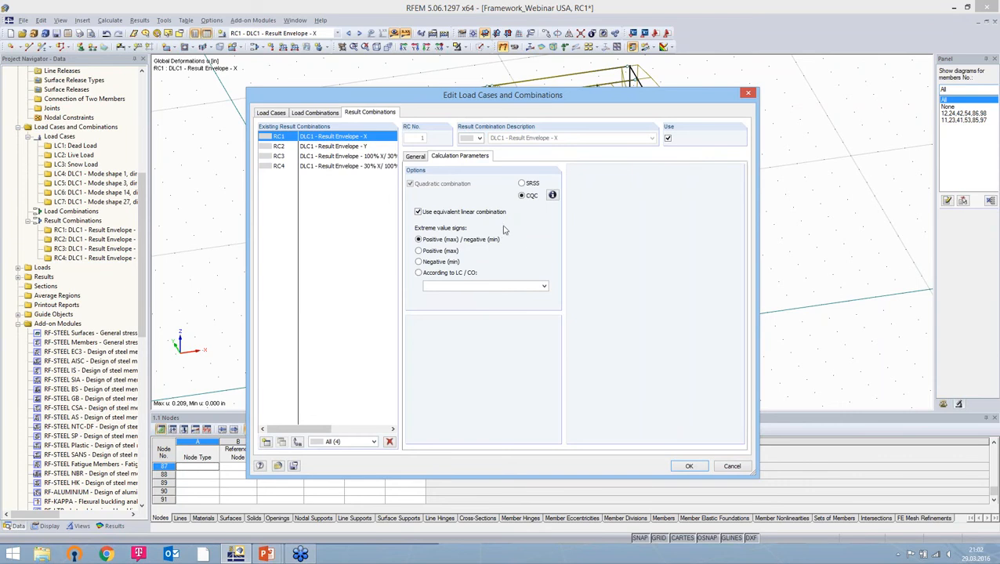
pyautogui.click(453, 274)
pyautogui.click(543, 286)
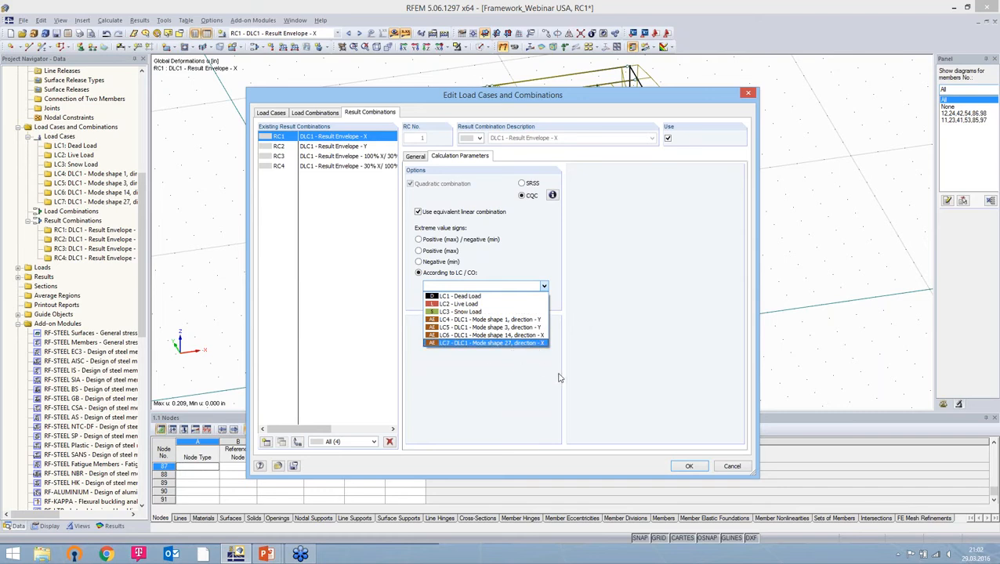
pyautogui.click(734, 467)
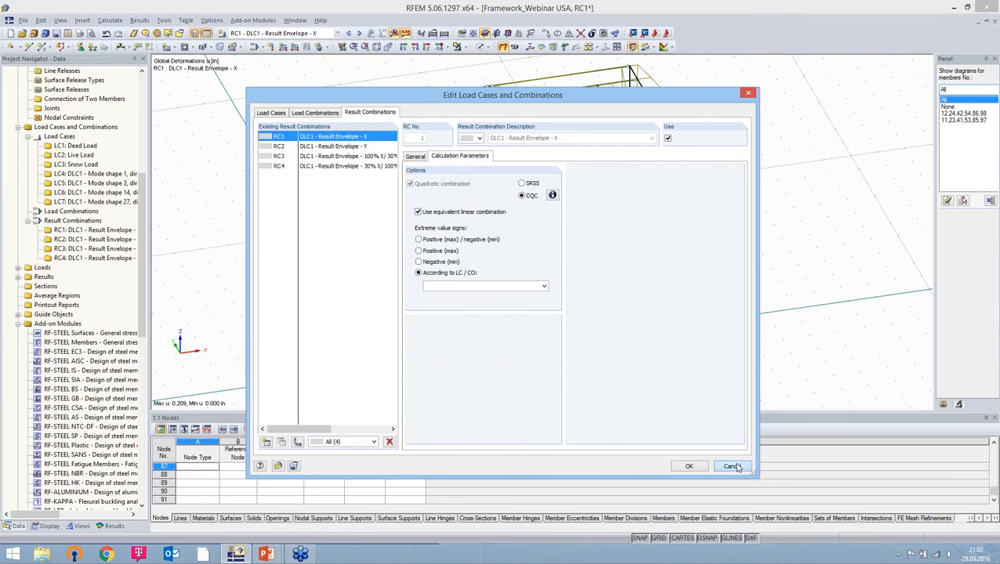
pyautogui.click(735, 467)
# Step: Open RF-DYNAM Pro and examine DLC1's effective modal mass factors to identify the dominant mode shapes in X and Y
pyautogui.scroll(-11, 72, 404)
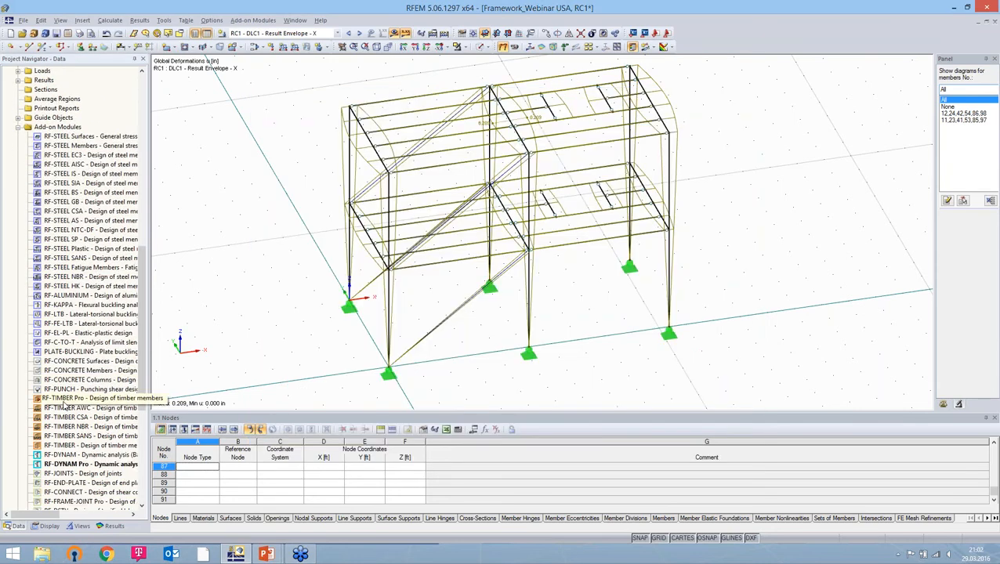
pyautogui.doubleClick(81, 352)
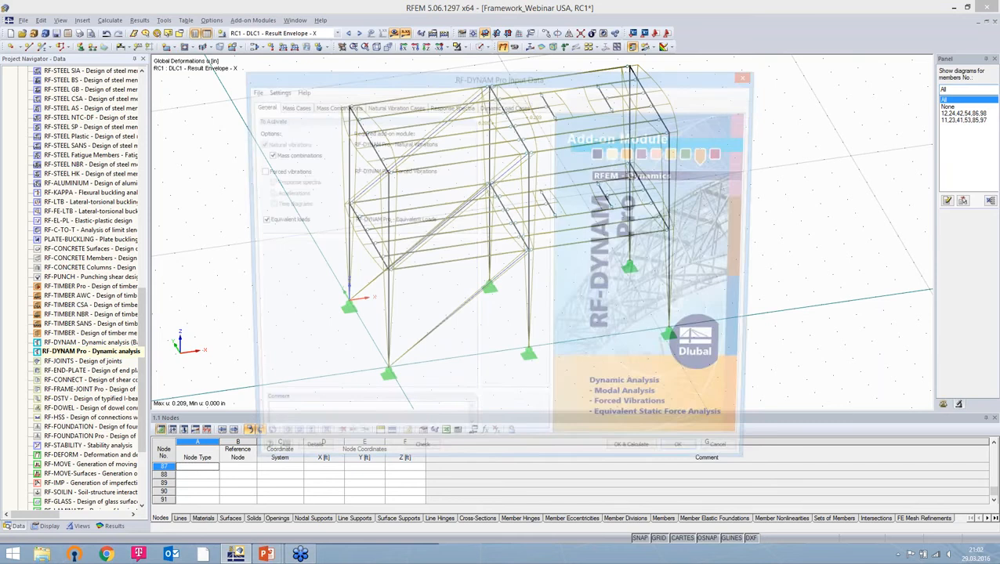
pyautogui.click(484, 108)
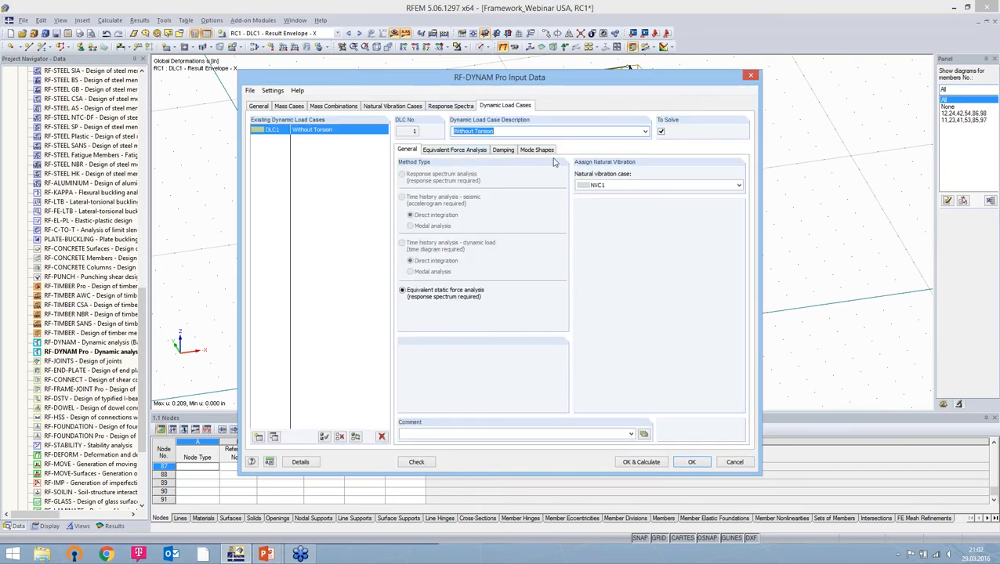
pyautogui.click(537, 151)
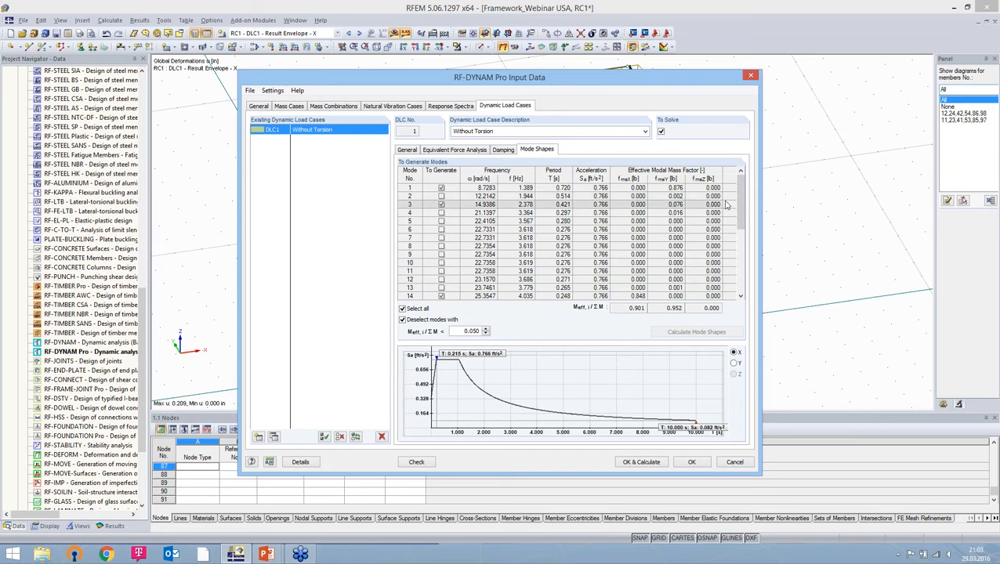
pyautogui.moveTo(743, 207); pyautogui.dragTo(743, 225)
pyautogui.click(627, 254)
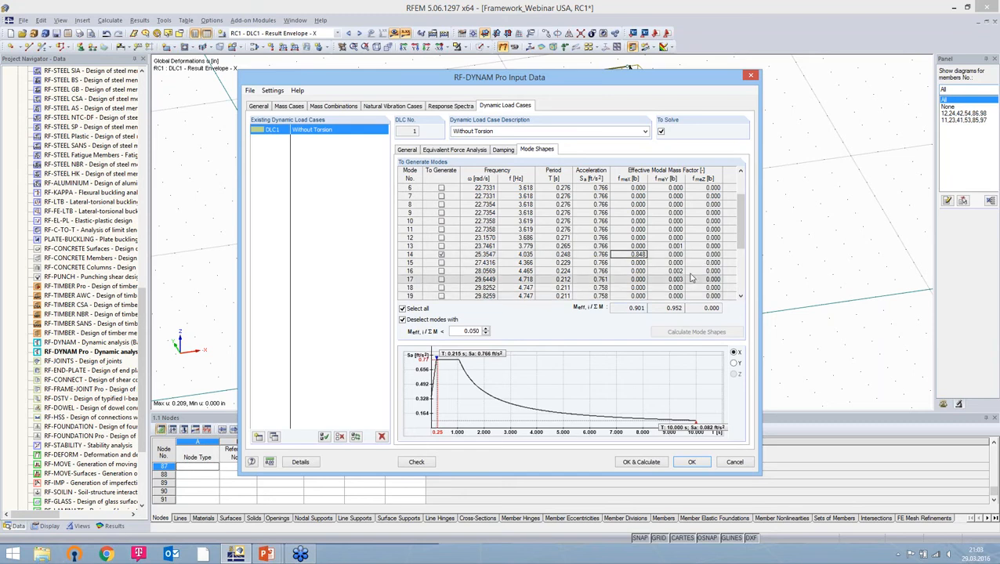
pyautogui.moveTo(743, 239)
pyautogui.mouseDown()
pyautogui.moveTo(744, 262)
pyautogui.moveTo(743, 221)
pyautogui.mouseUp()
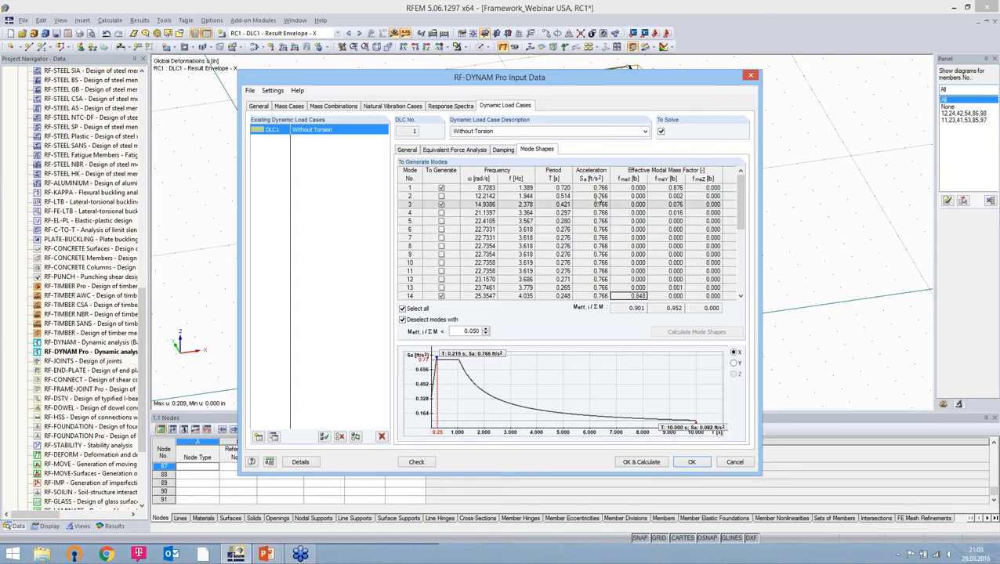
pyautogui.click(665, 189)
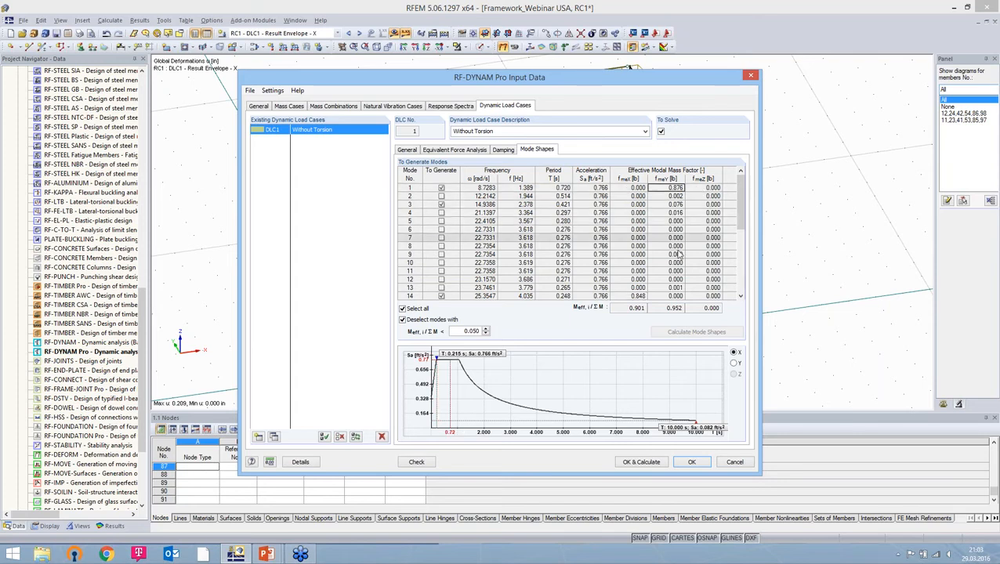
pyautogui.click(641, 297)
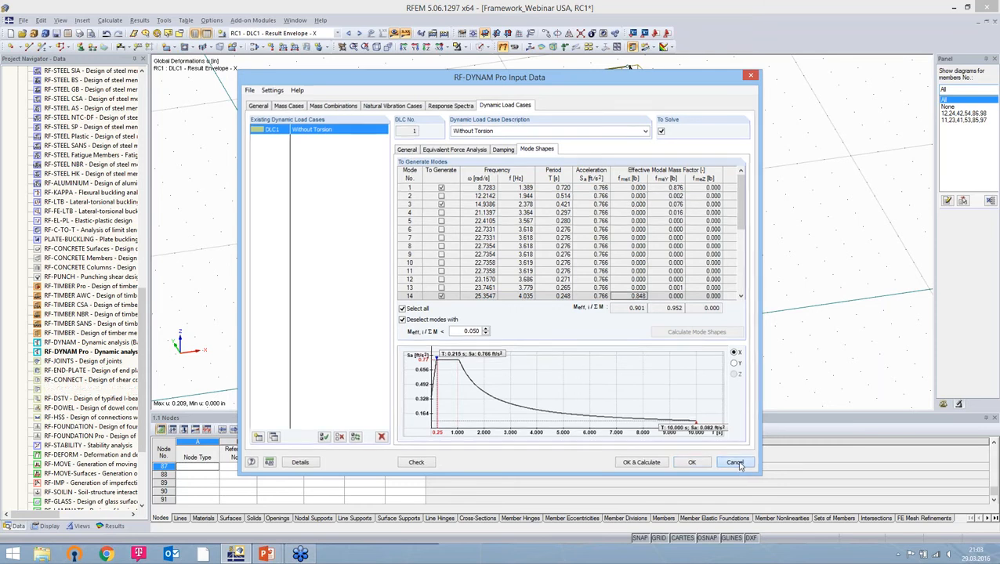
pyautogui.click(735, 462)
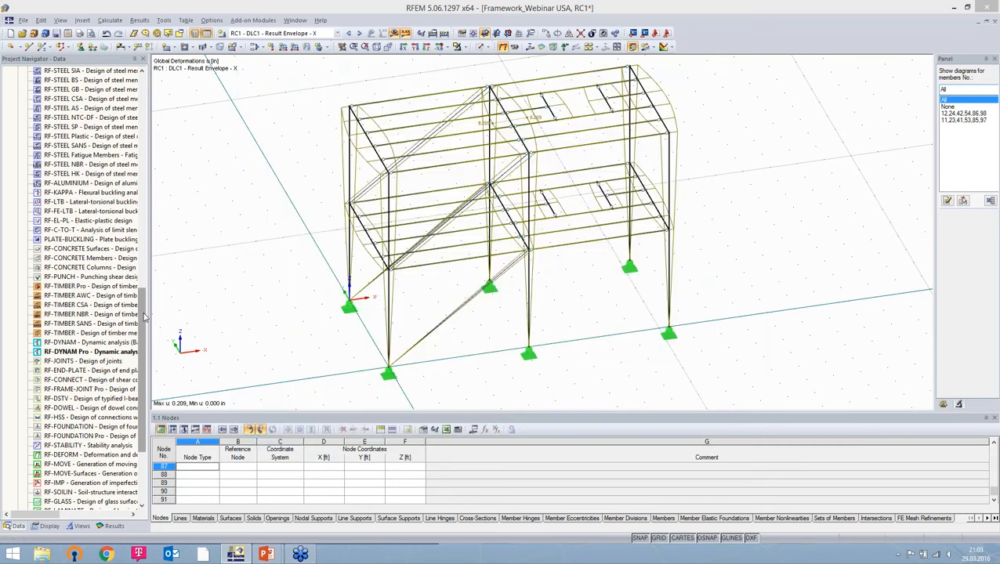
# Step: Set RC1's extreme value signs to According to LC / CO with LC6, DLC1 - Mode shape 14, direction X
pyautogui.scroll(18, 86, 376)
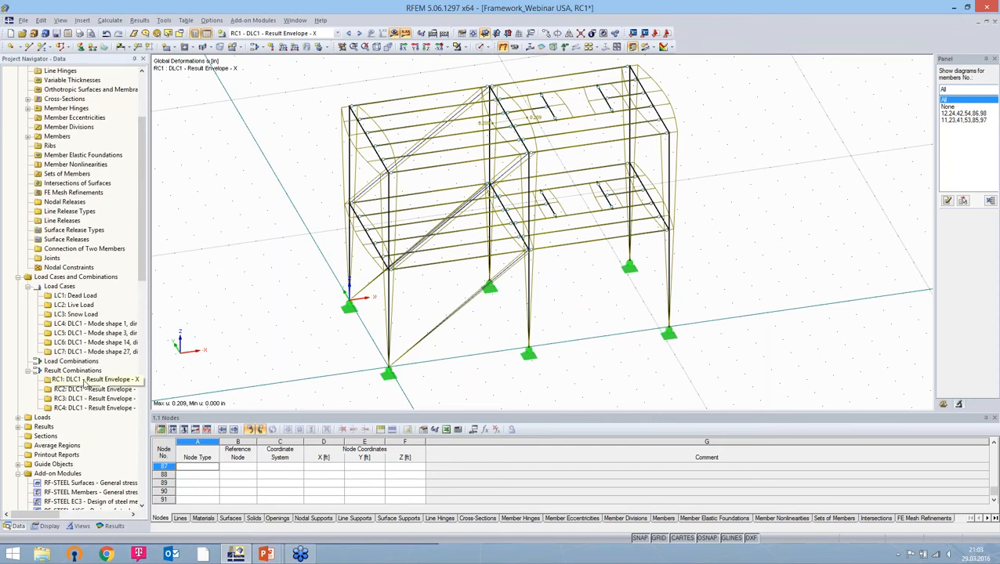
pyautogui.rightClick(85, 382)
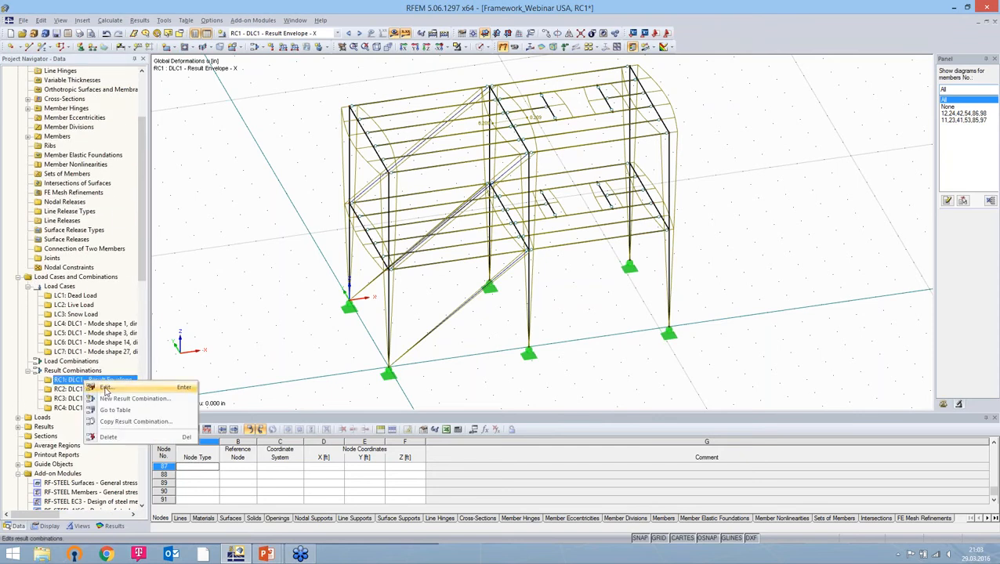
pyautogui.click(105, 389)
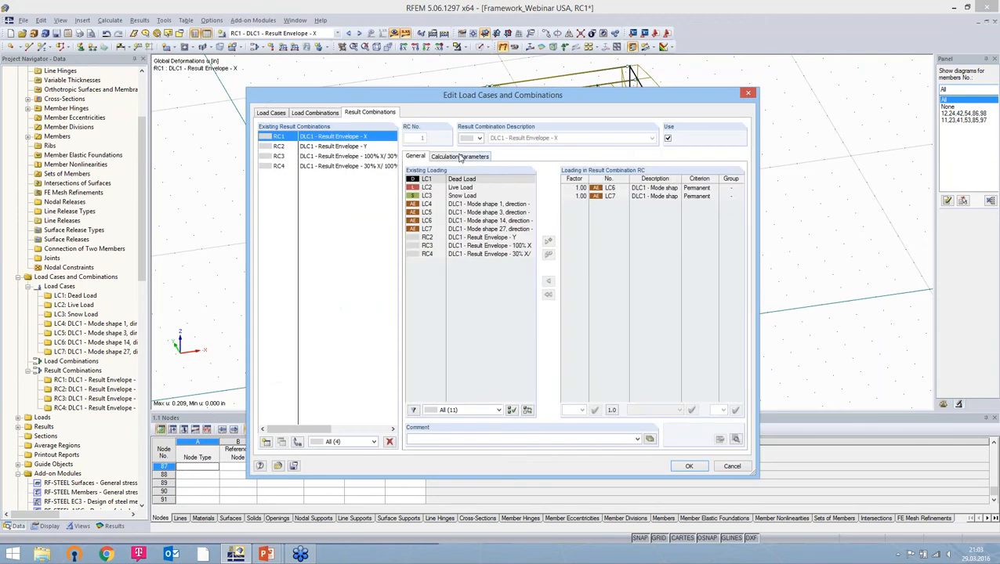
pyautogui.click(460, 156)
pyautogui.click(442, 274)
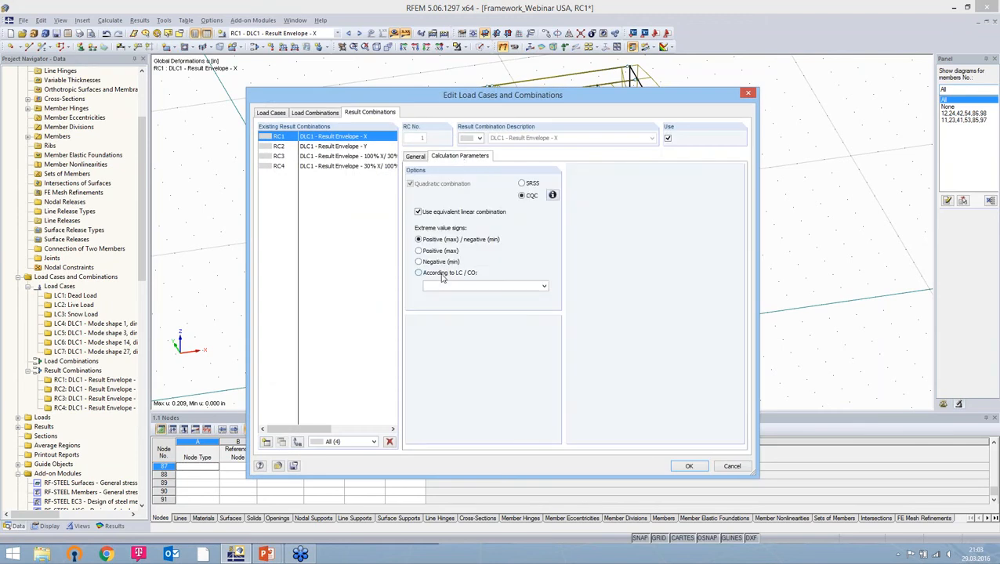
pyautogui.click(543, 287)
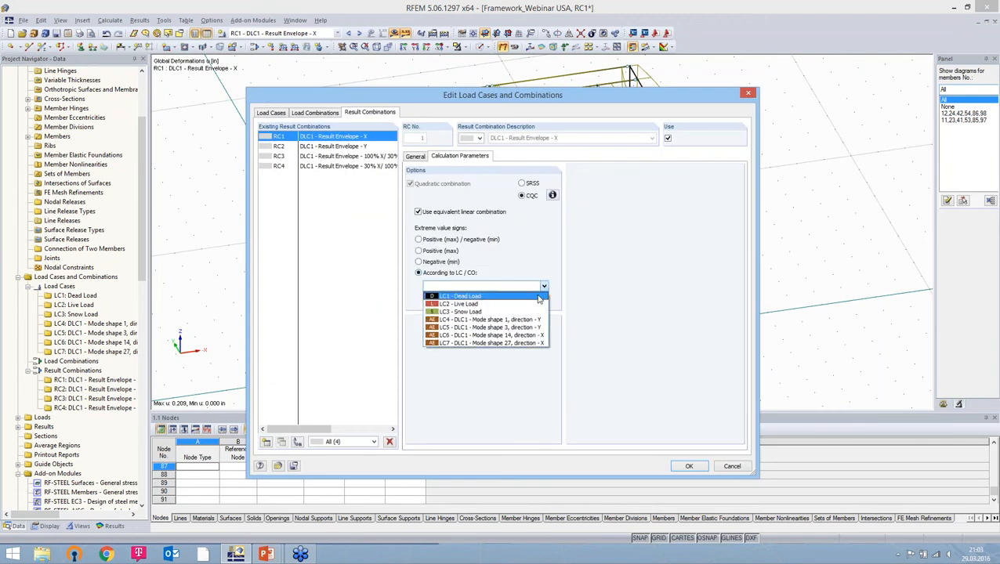
pyautogui.click(497, 335)
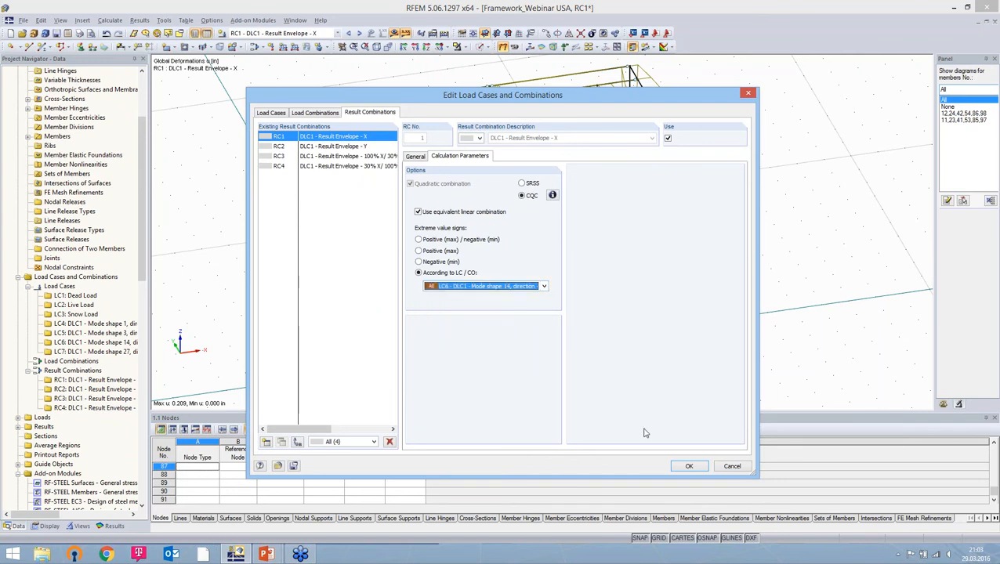
pyautogui.click(689, 467)
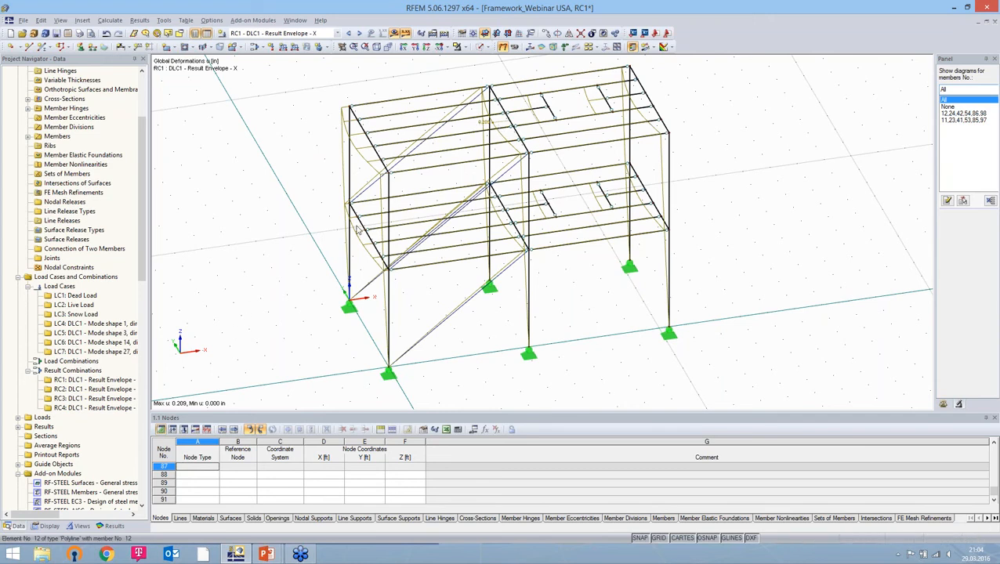
# Step: Set RC2's extreme value signs to According to LC / CO with LC4, DLC1 - Mode shape 1, direction Y
pyautogui.click(81, 389)
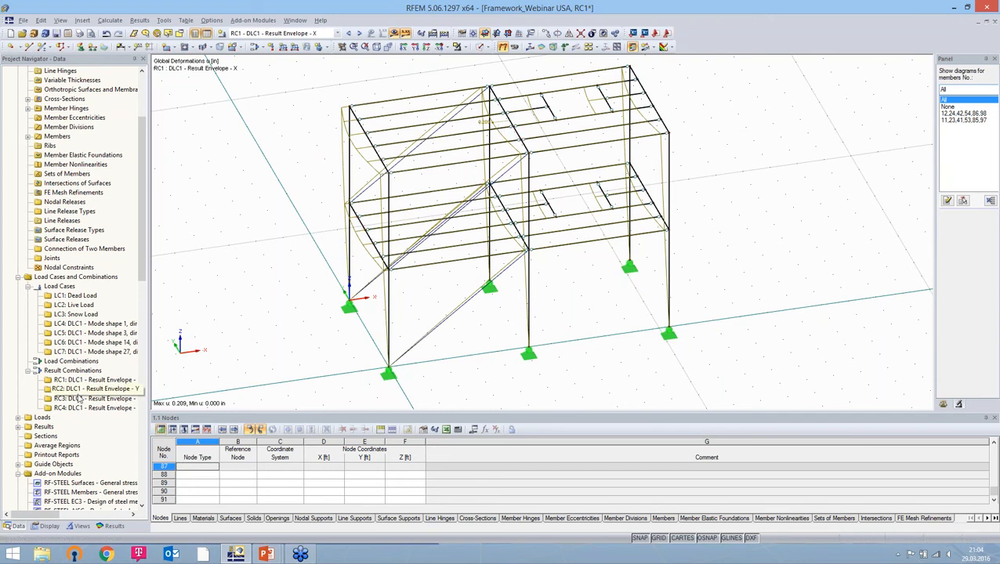
pyautogui.rightClick(80, 389)
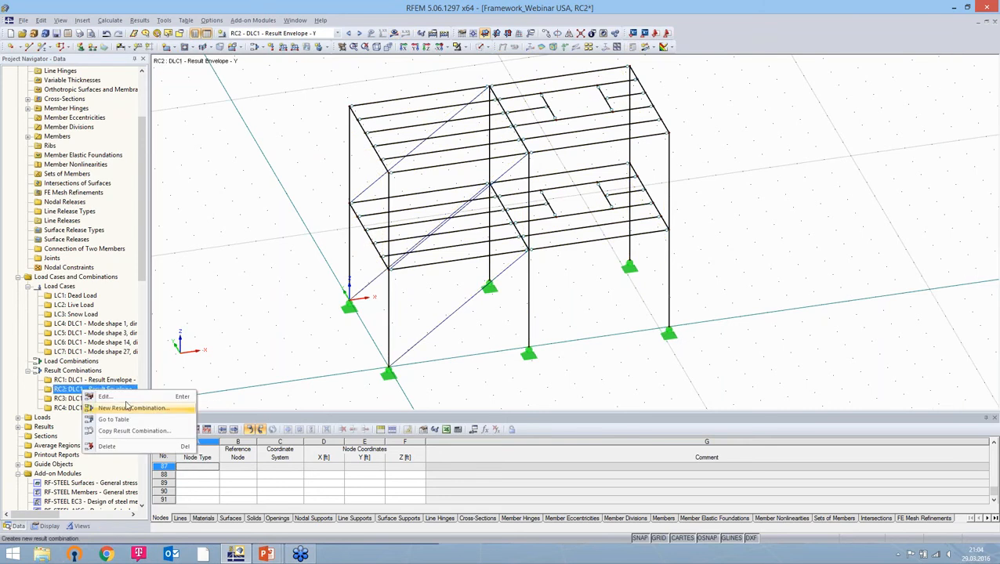
pyautogui.click(126, 401)
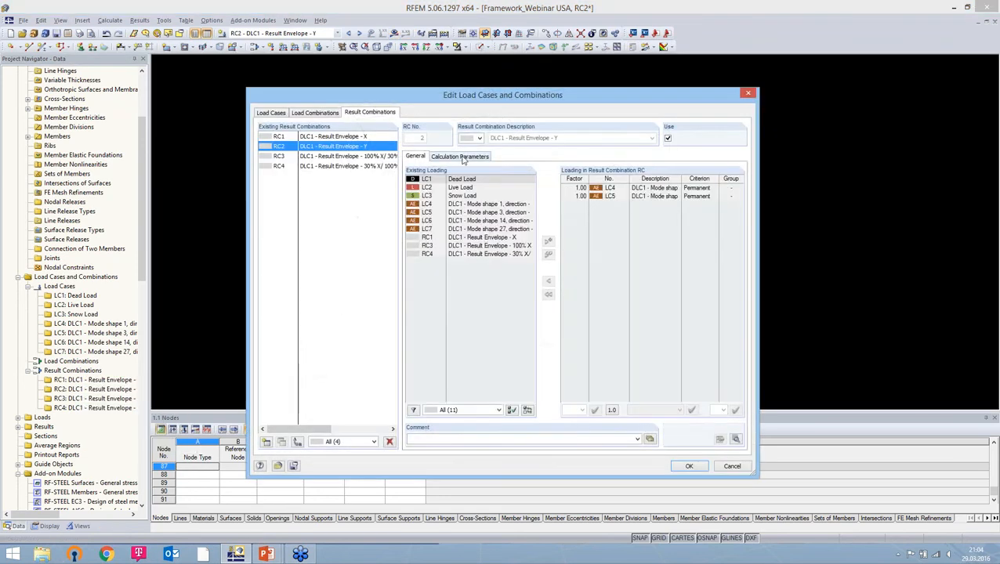
pyautogui.click(460, 155)
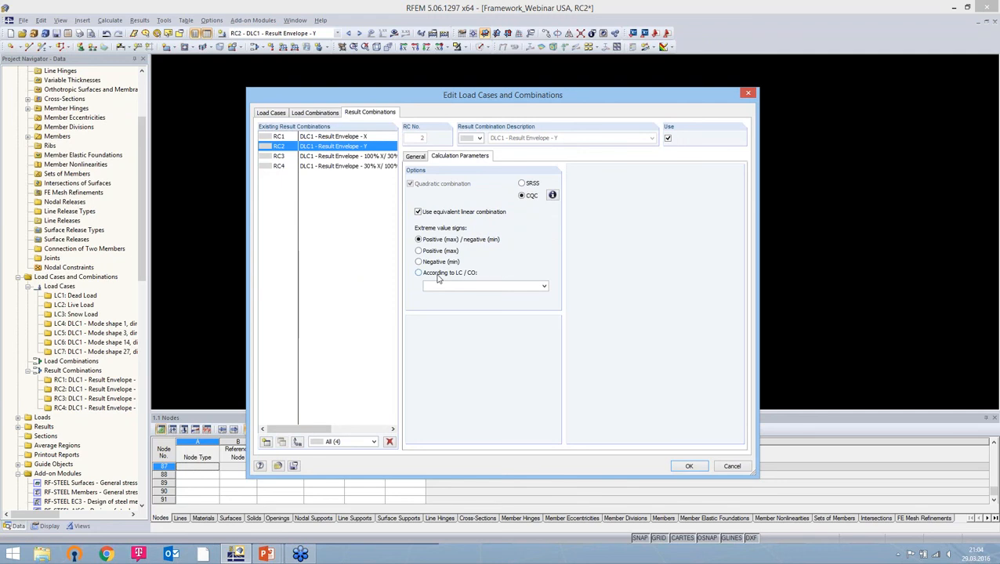
pyautogui.click(438, 273)
pyautogui.click(544, 286)
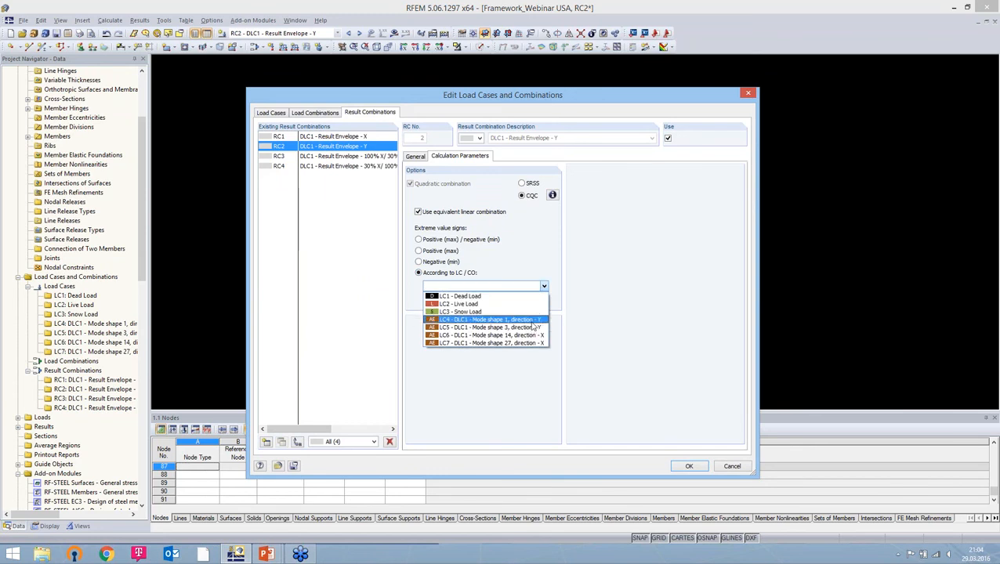
pyautogui.click(533, 321)
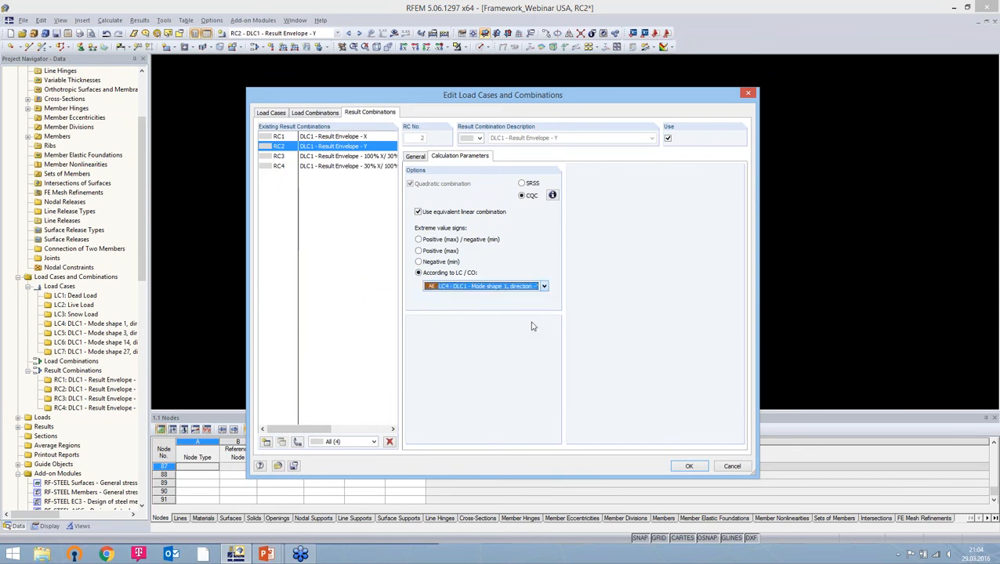
pyautogui.click(689, 467)
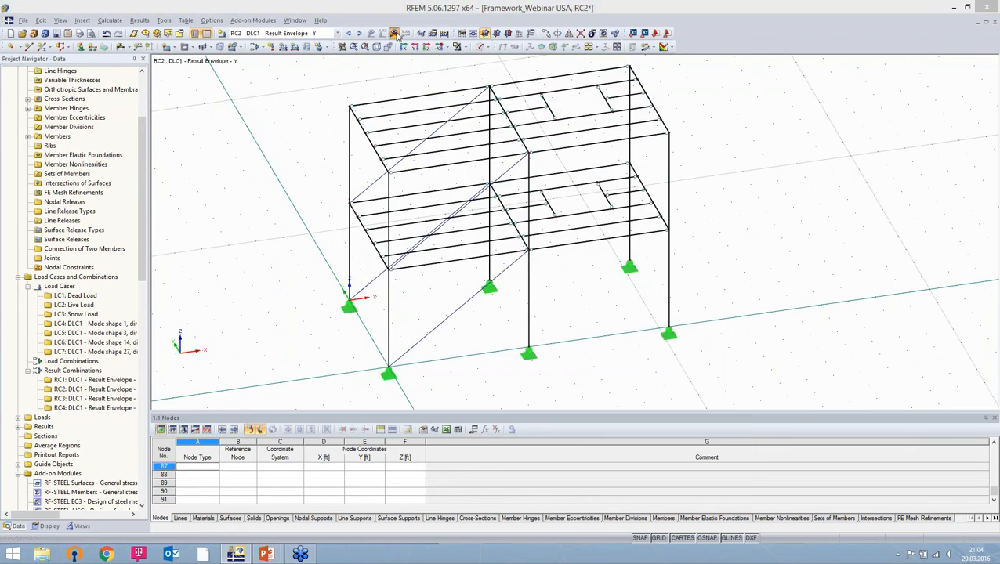
# Step: Display the global deformations of RC2, DLC1 - Result Envelope - Y, and examine the signed deformed shape of the frame
pyautogui.click(481, 292)
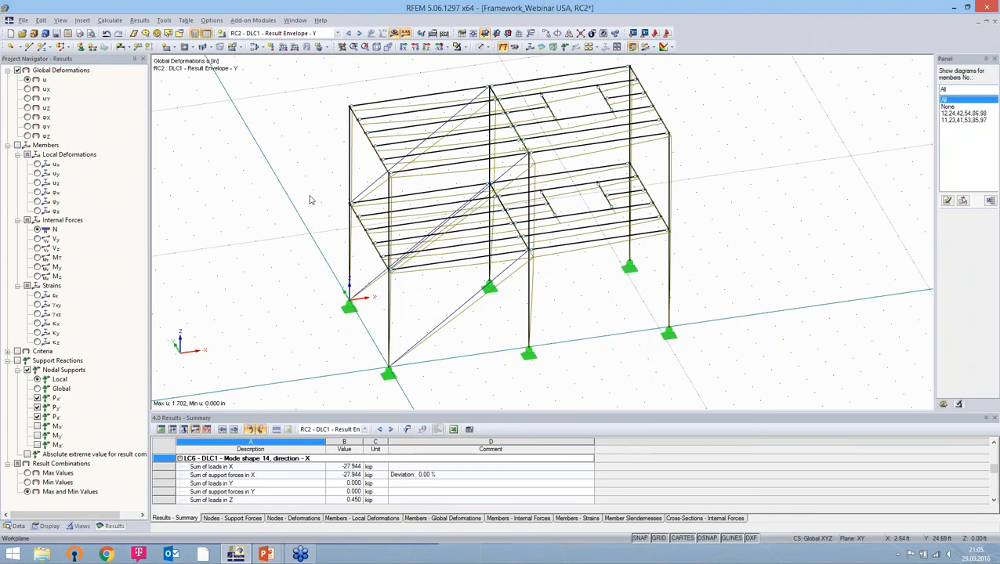
pyautogui.keyDown('ctrl'); pyautogui.moveTo(316, 200); pyautogui.dragTo(383, 323, button='middle'); pyautogui.keyUp('ctrl')
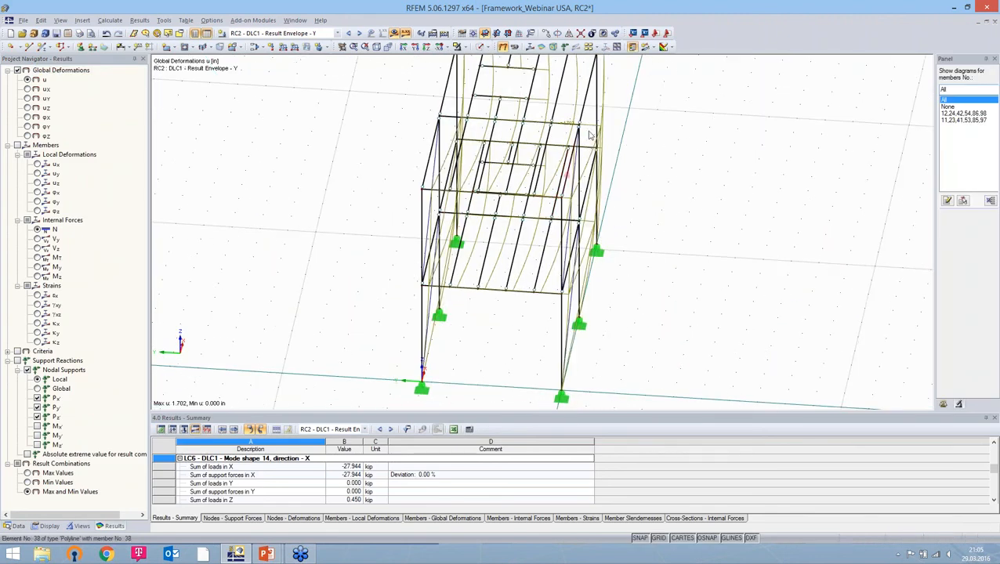
pyautogui.scroll(2, 575, 125)
pyautogui.keyDown('ctrl'); pyautogui.moveTo(631, 282); pyautogui.dragTo(535, 271, button='middle'); pyautogui.keyUp('ctrl')
pyautogui.rightClick(535, 271)
pyautogui.click(596, 337)
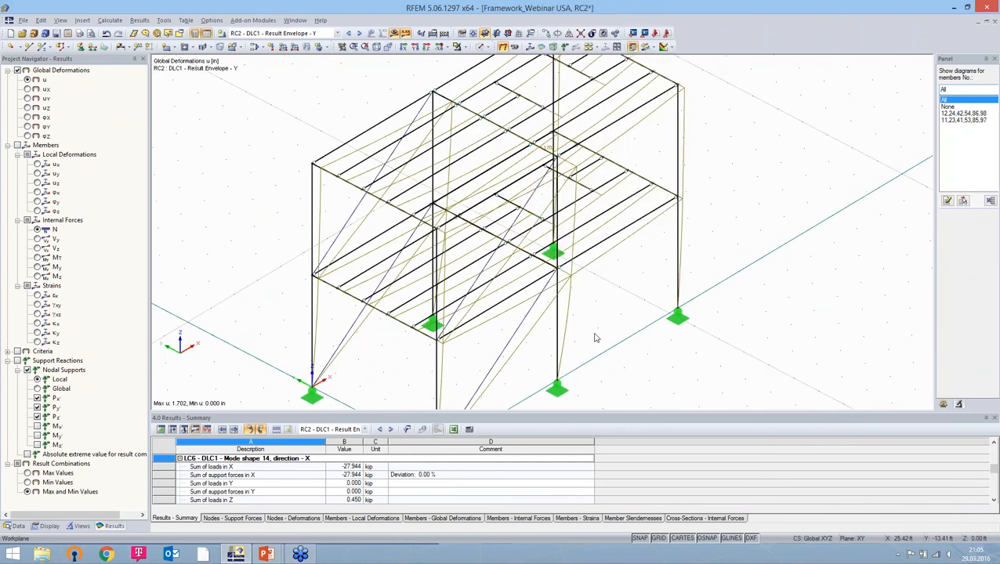